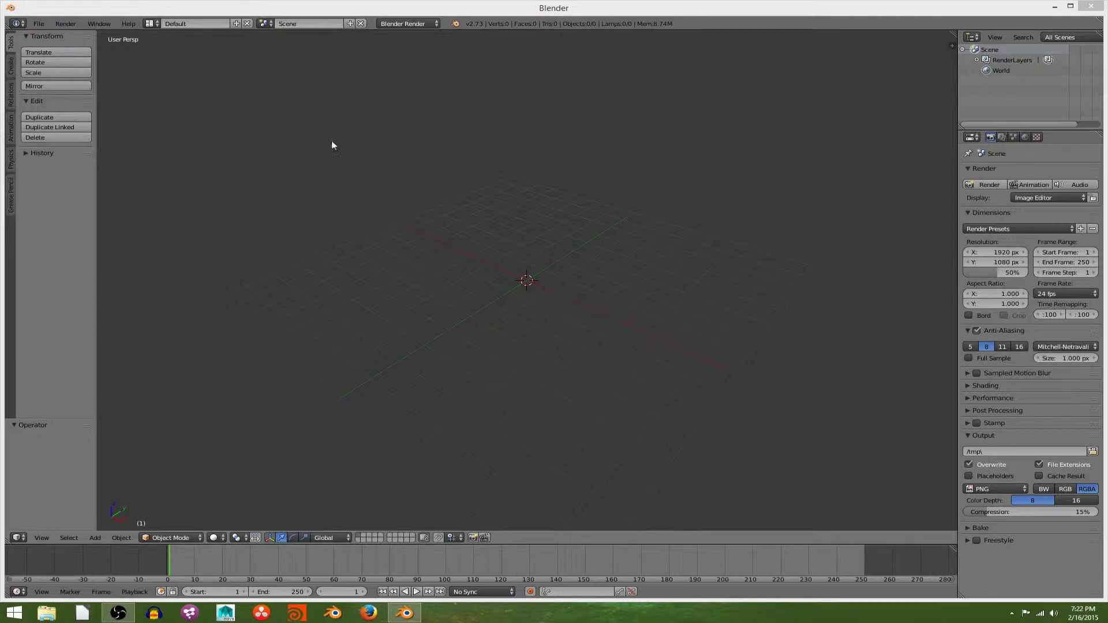
Switch the screen layout to Motion Tracking and maximize the program window.
click(151, 23)
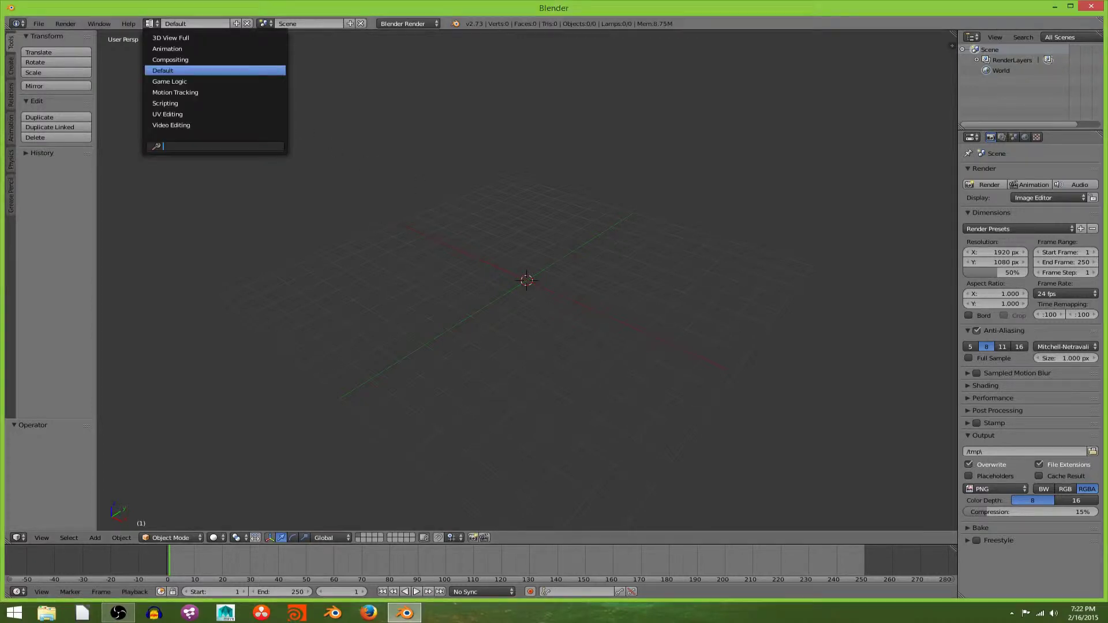
click(258, 91)
click(1071, 7)
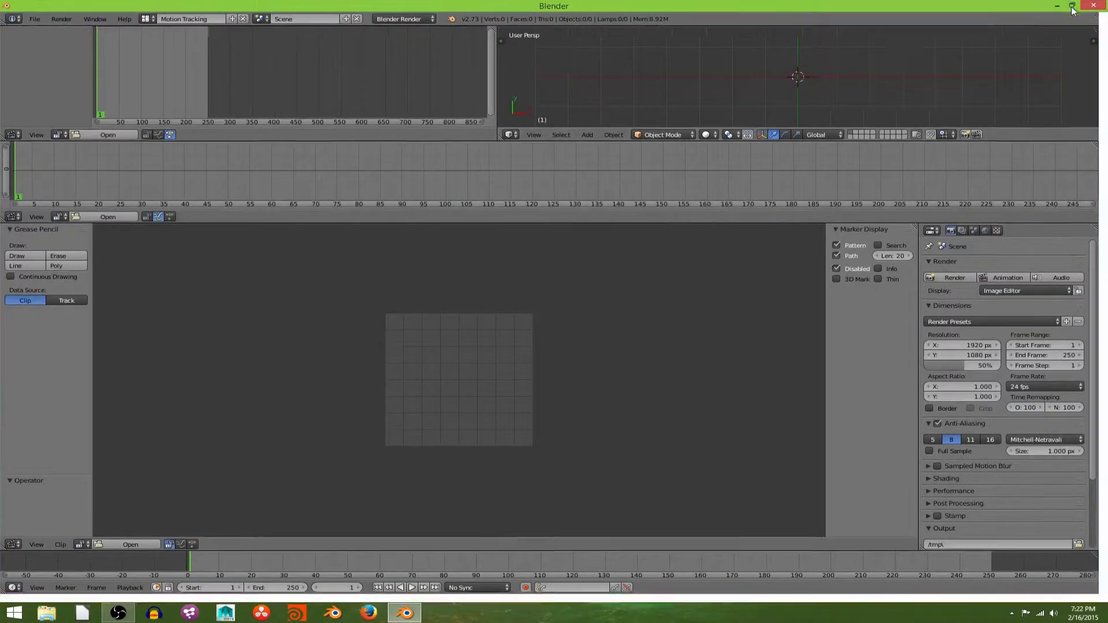
Reveal the 3D view's properties and start the Screencast Keys display.
key(n)
scroll(1035, 80, down, 10)
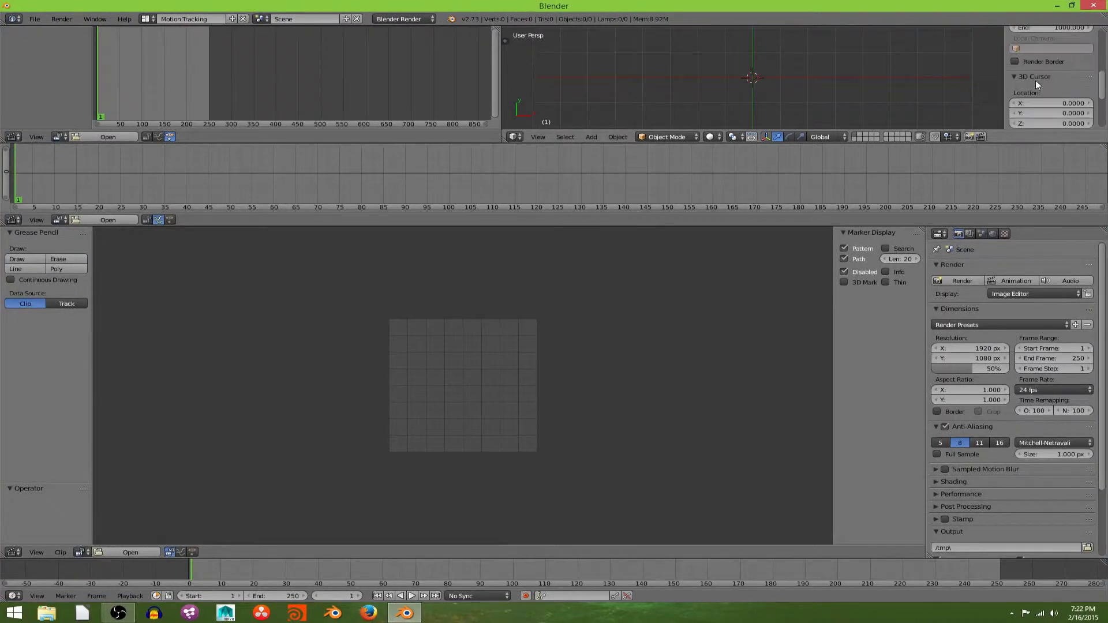
click(1054, 118)
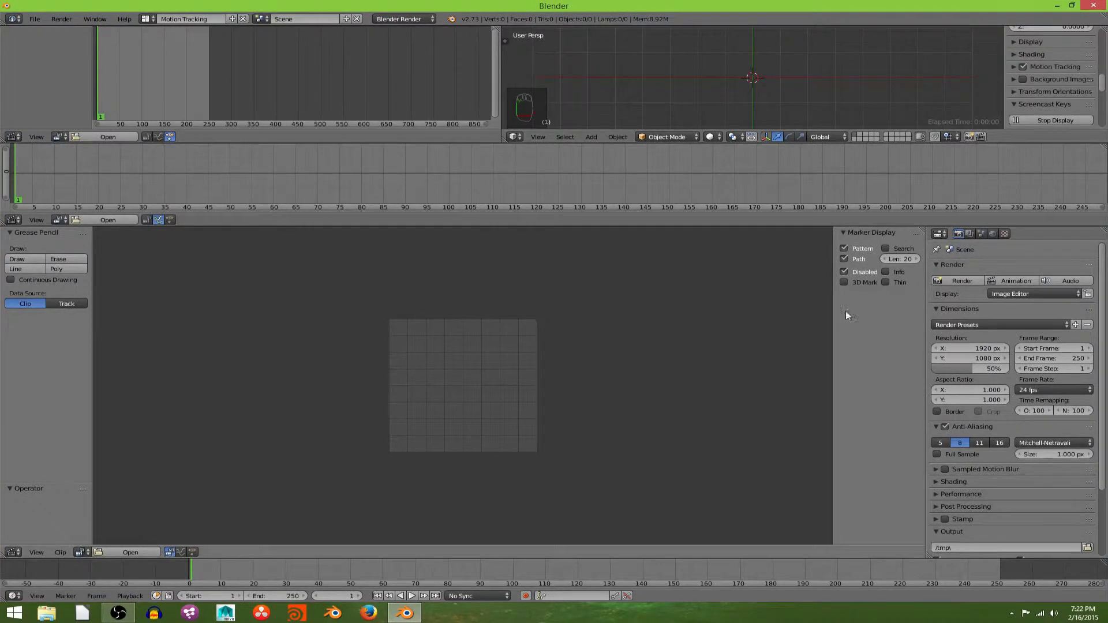
Load LST_Source_conv_ed0001-0220.avi from D:\Videos\Lightsaber into the clip editor, using thumbnail display to find it.
click(132, 551)
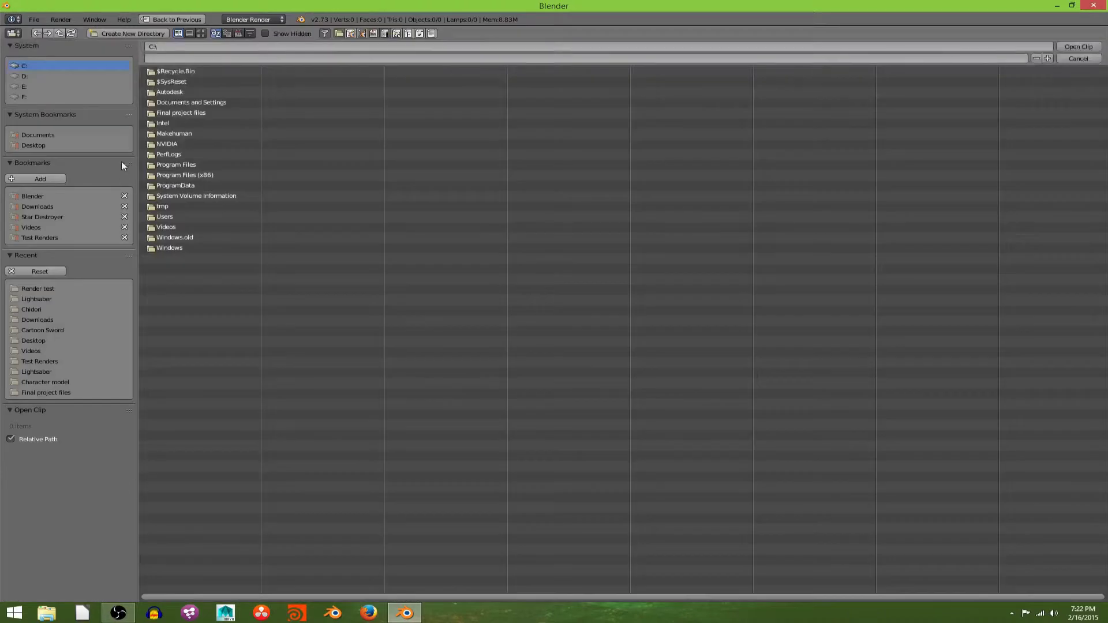
click(86, 227)
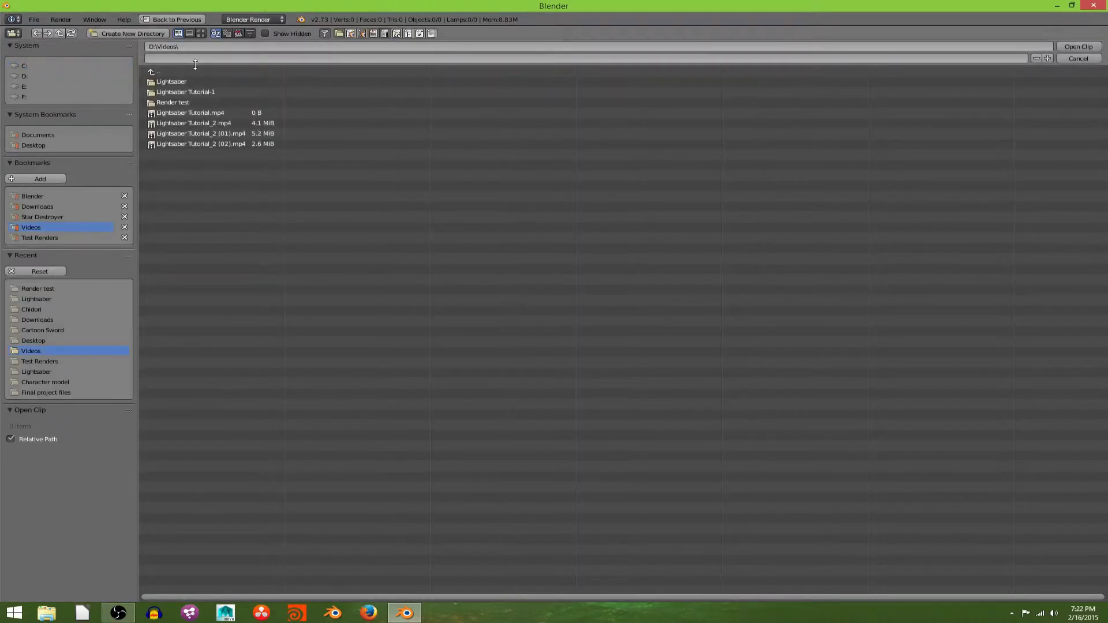
click(199, 92)
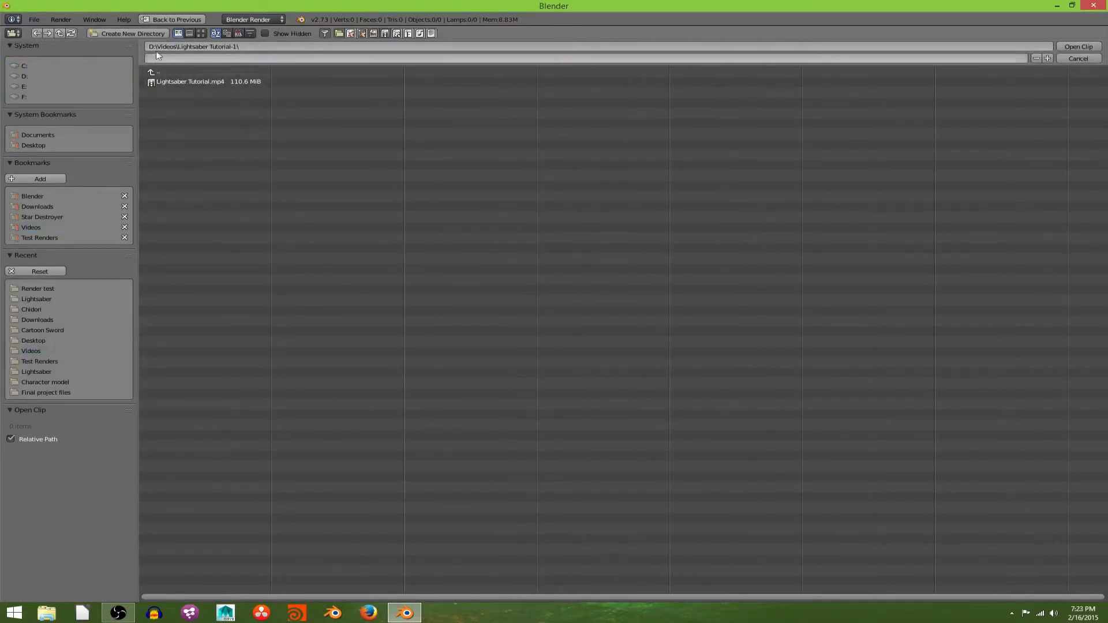
click(153, 71)
click(174, 83)
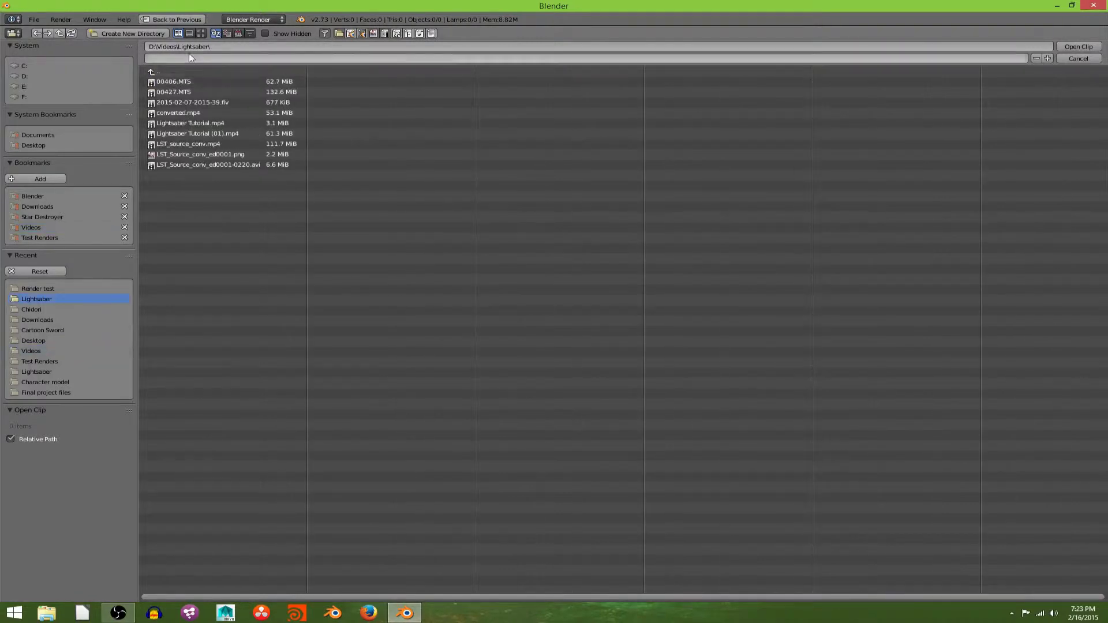
click(201, 34)
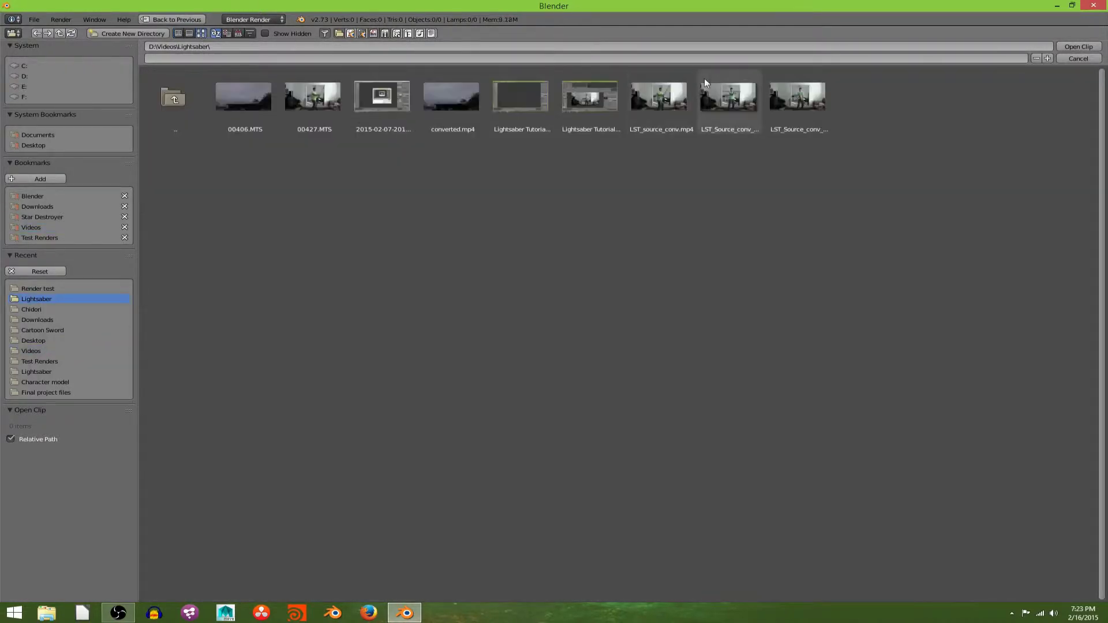
click(799, 98)
click(1081, 48)
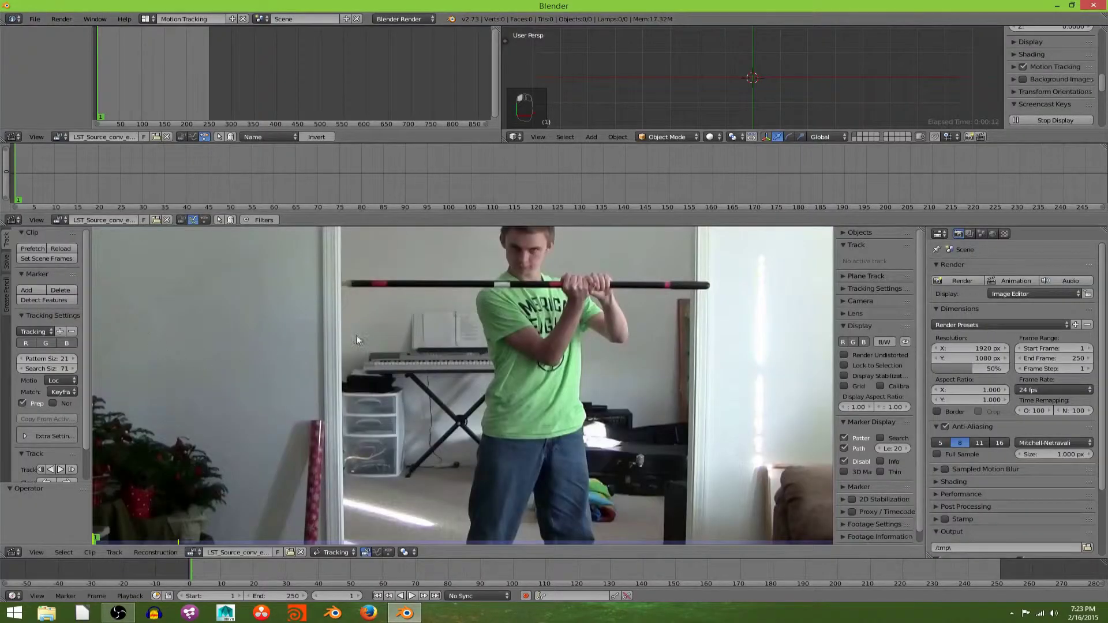
Fit the footage in the clip editor and play it through to review the stick's movement.
scroll(480, 317, down, 4)
scroll(480, 317, up, 3)
scroll(480, 317, down, 3)
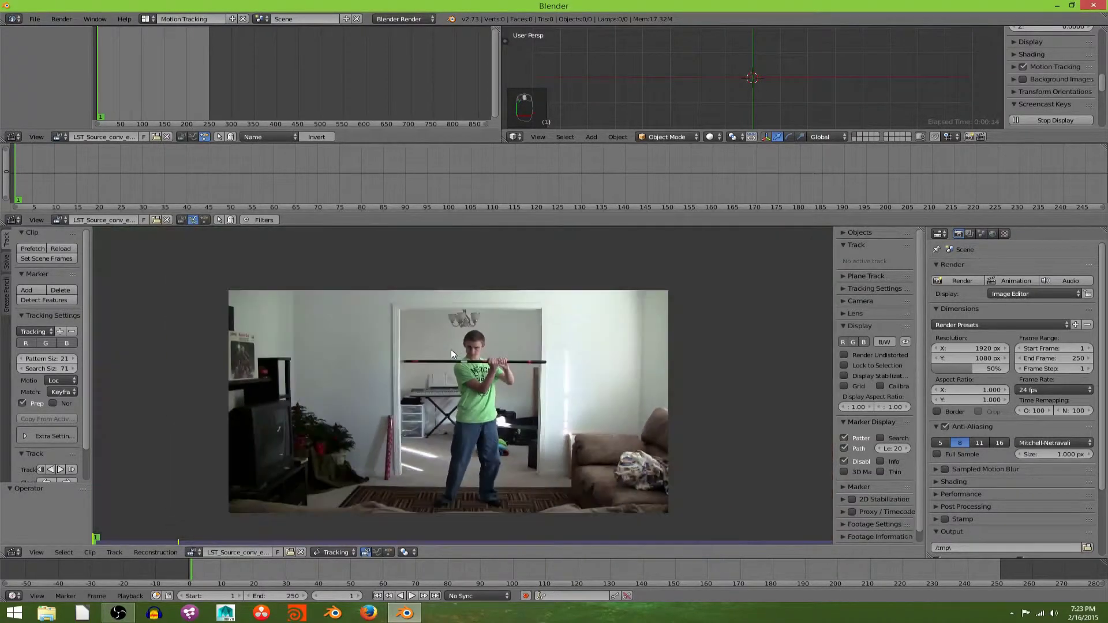
scroll(466, 326, up, 1)
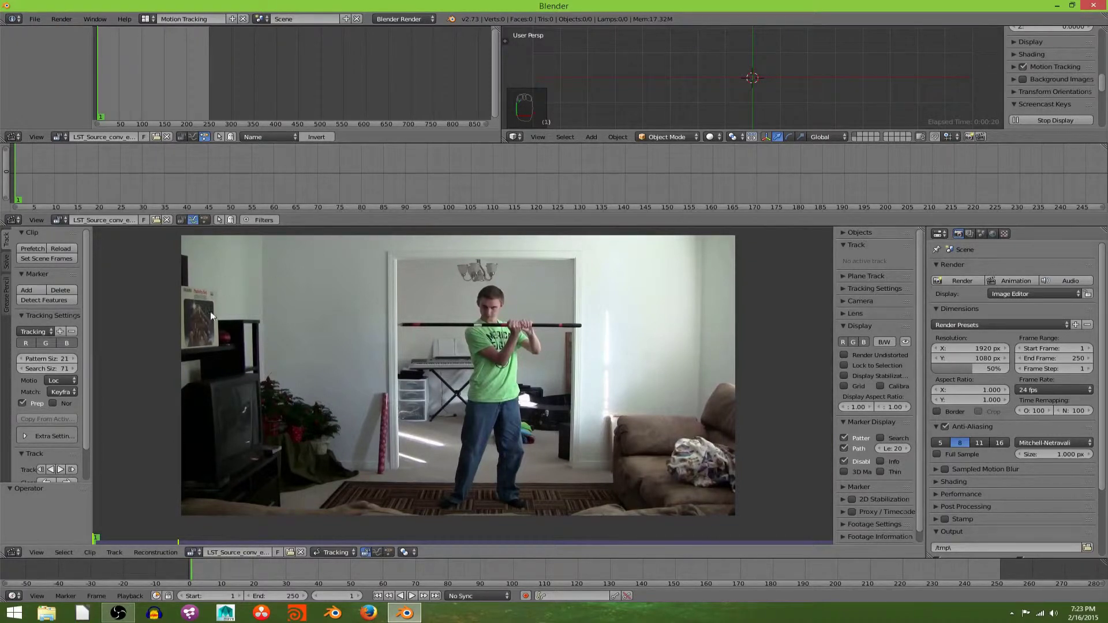
key(alt+a)
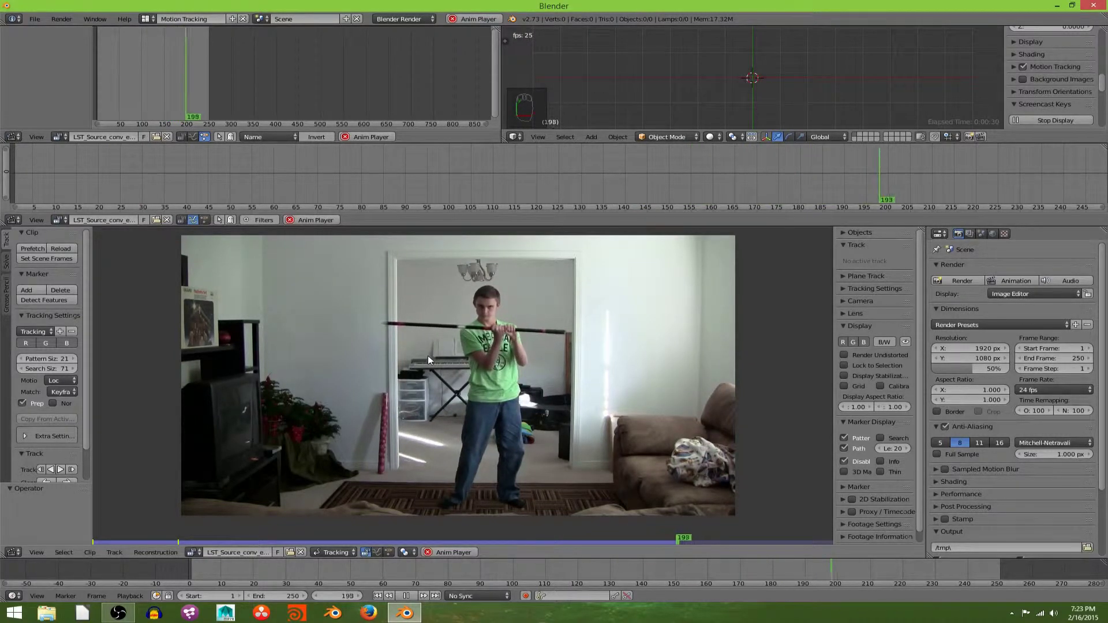
key(alt+a)
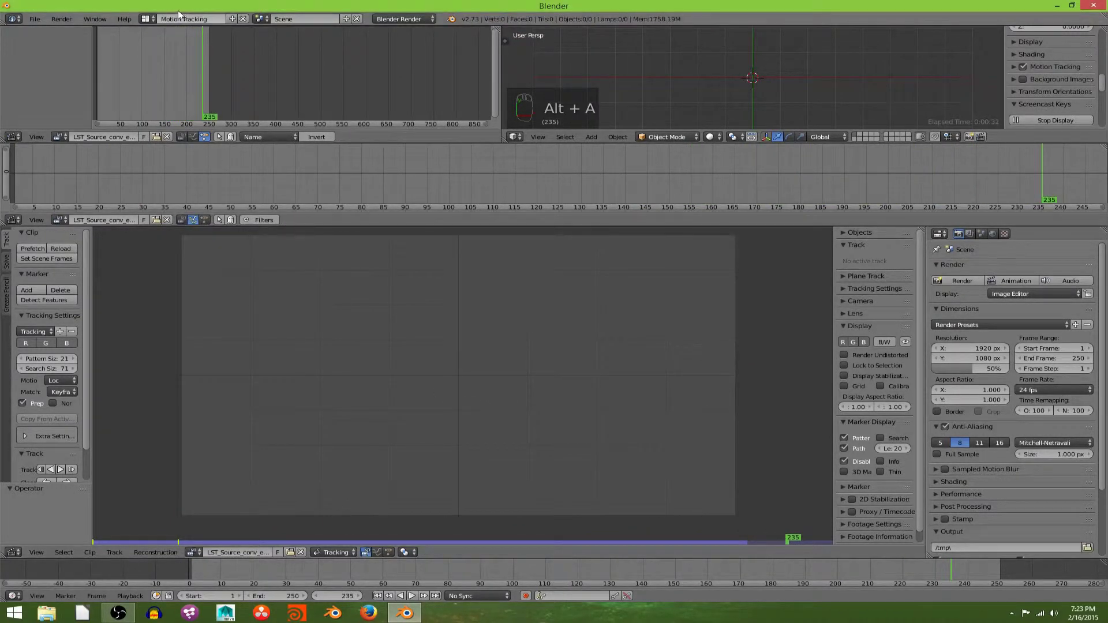
Review the Memory Cache Limit and the mouse selection setting in the user preferences, then close them.
click(33, 19)
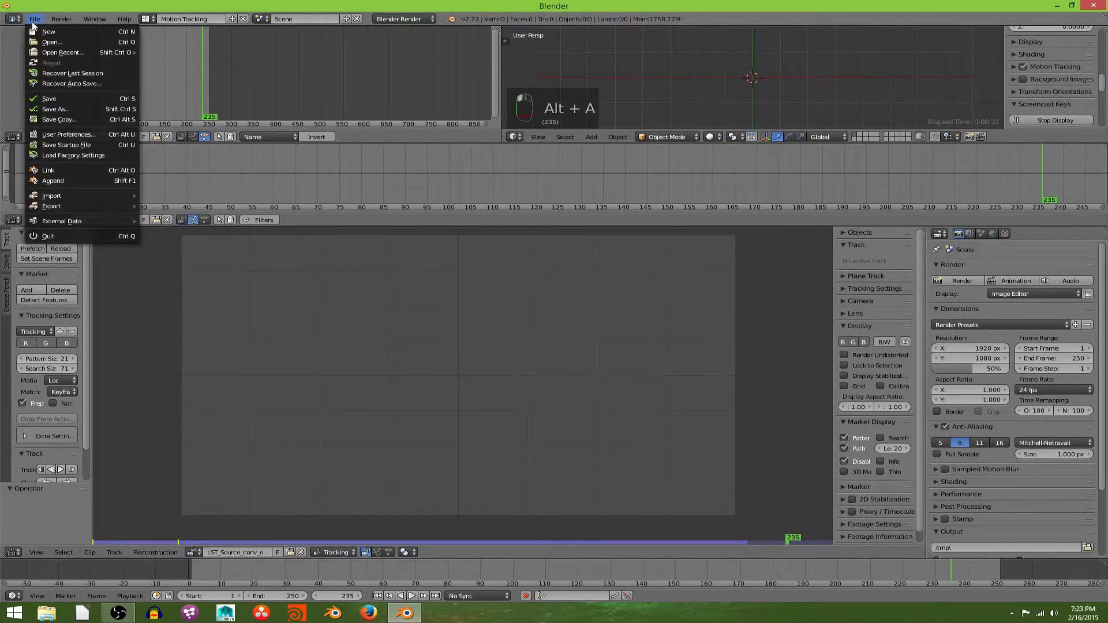
click(113, 133)
click(414, 35)
scroll(320, 147, down, 5)
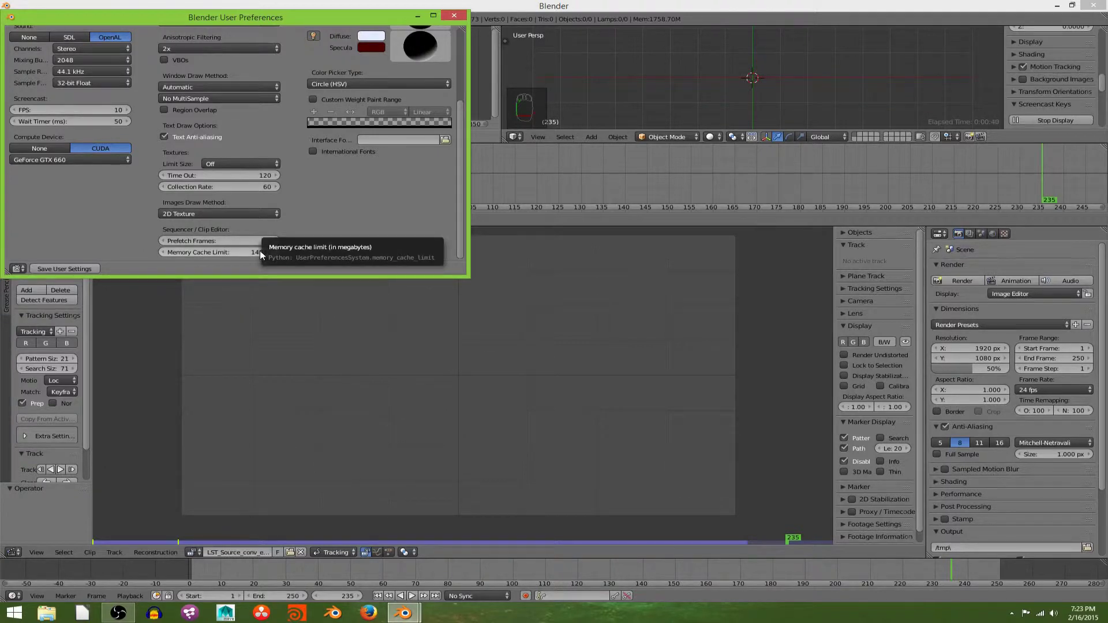
scroll(320, 230, up, 5)
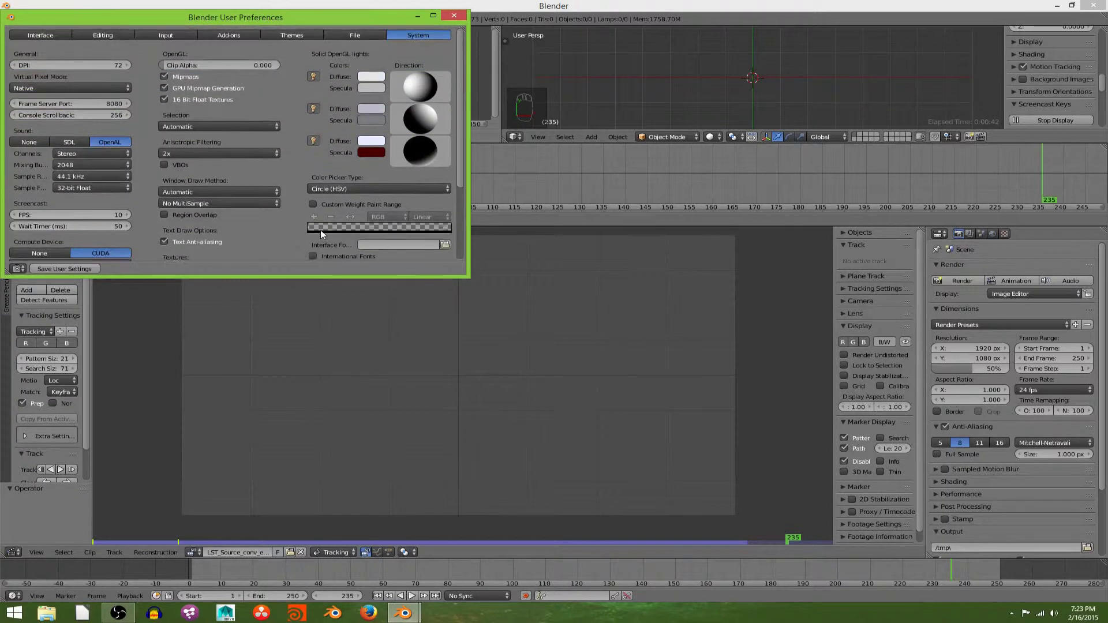
click(164, 35)
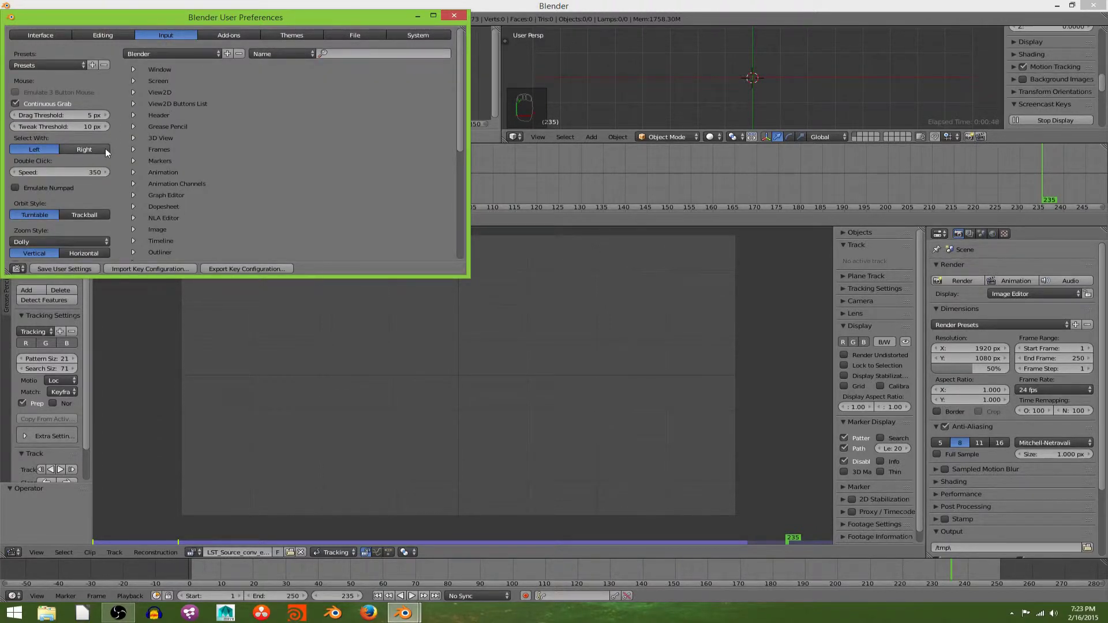
click(454, 16)
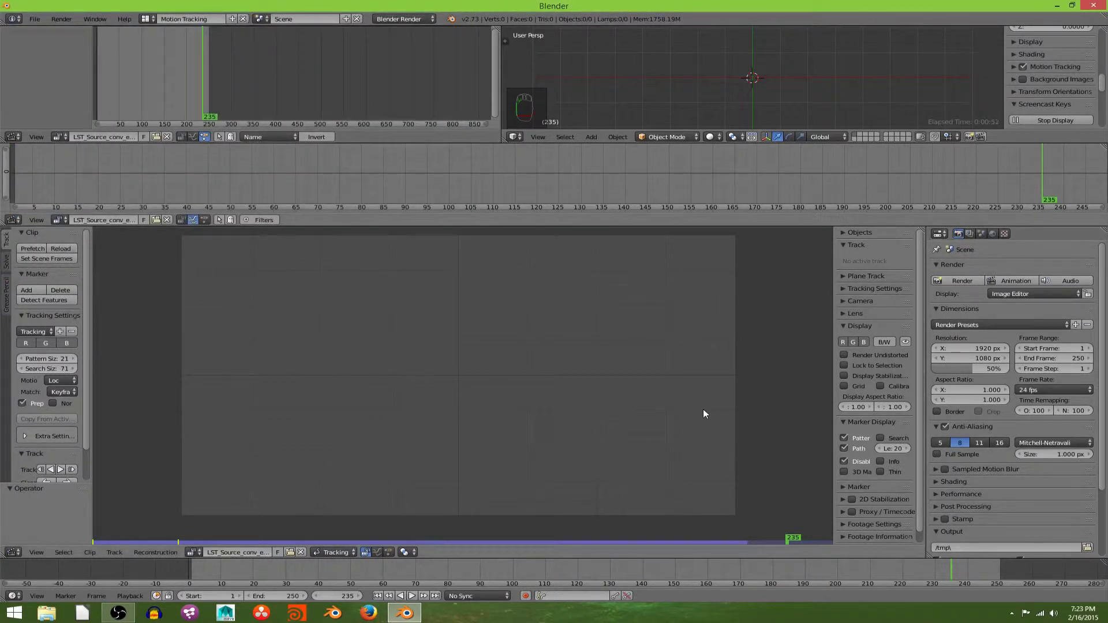
Play the clip briefly, stop at frame 20, and set the scene's end frame to 221.
key(alt+a)
key(alt+a)
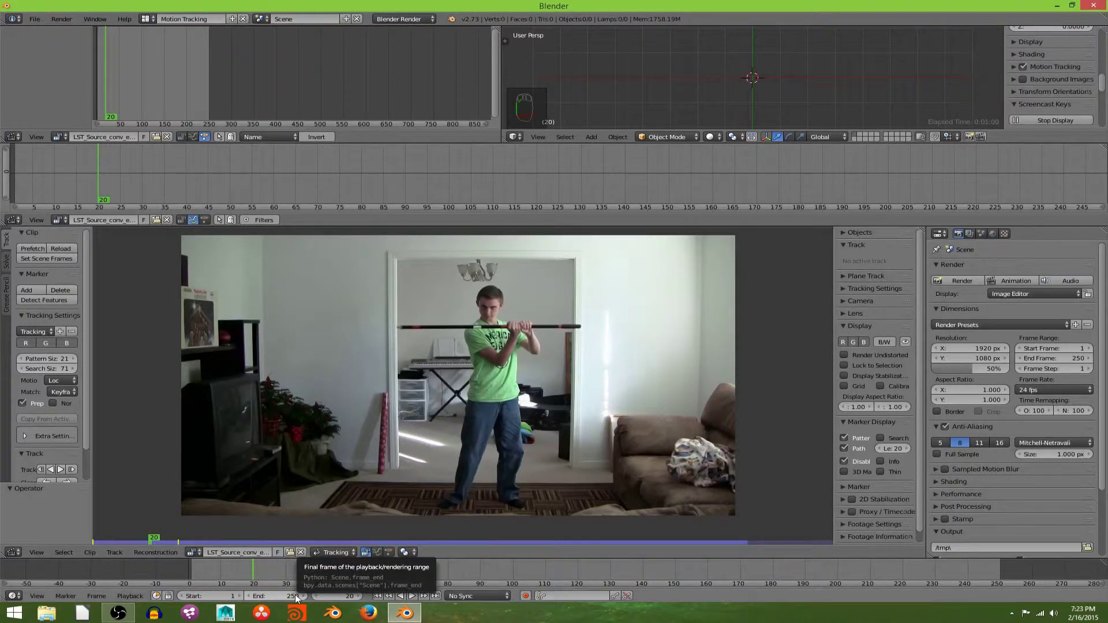
drag(295, 598, 259, 599)
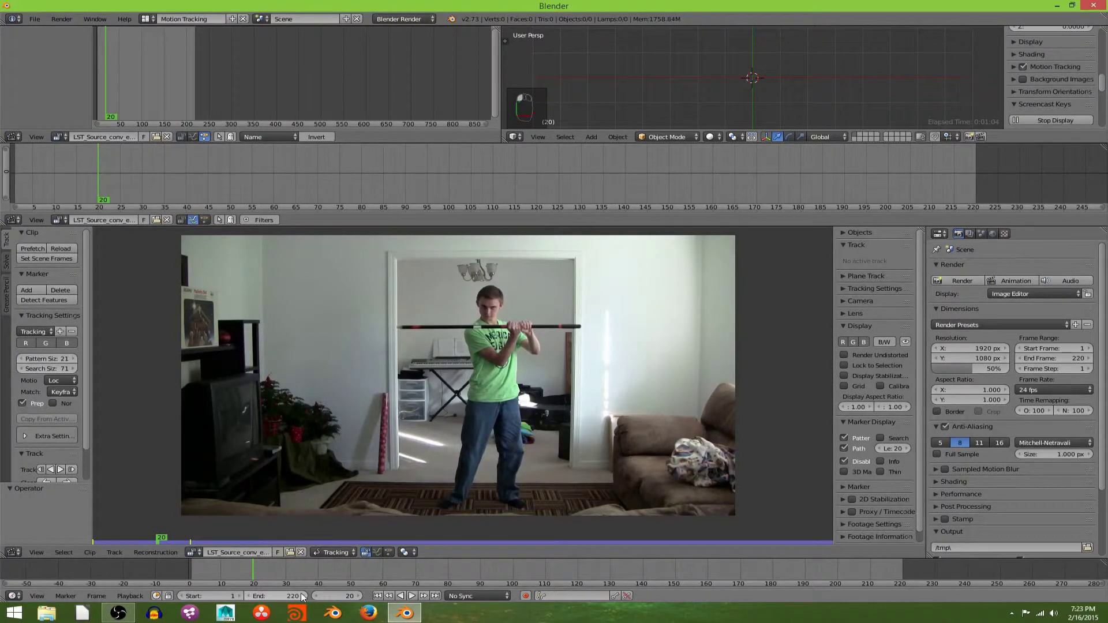
click(303, 597)
click(304, 596)
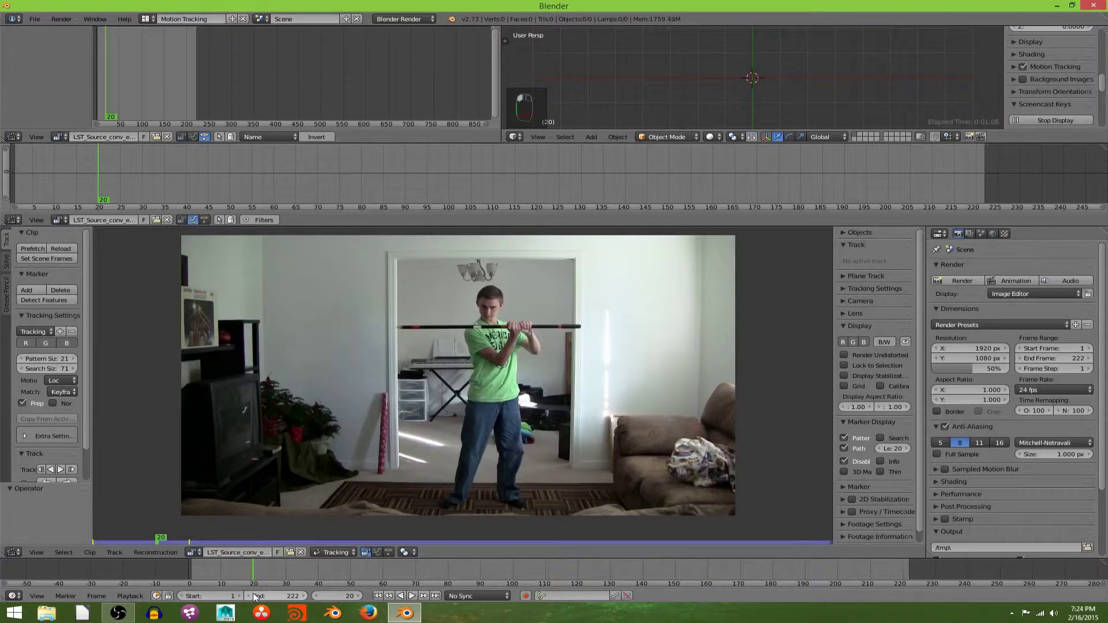
click(254, 597)
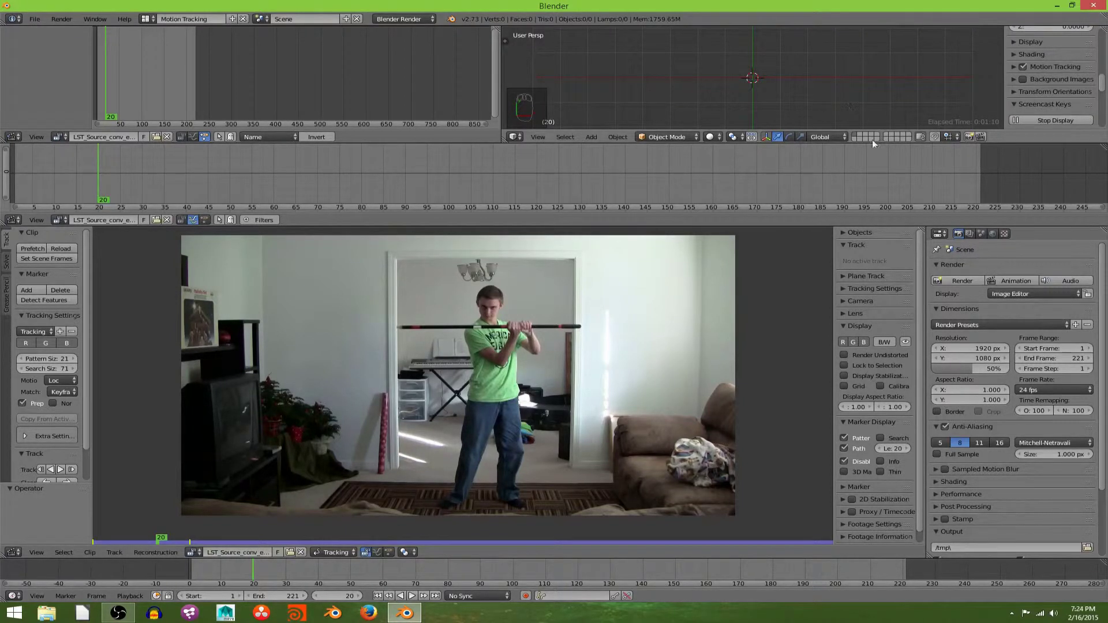
Add a tracking object named Lightsaber to the clip and collapse the object list.
click(864, 244)
click(861, 233)
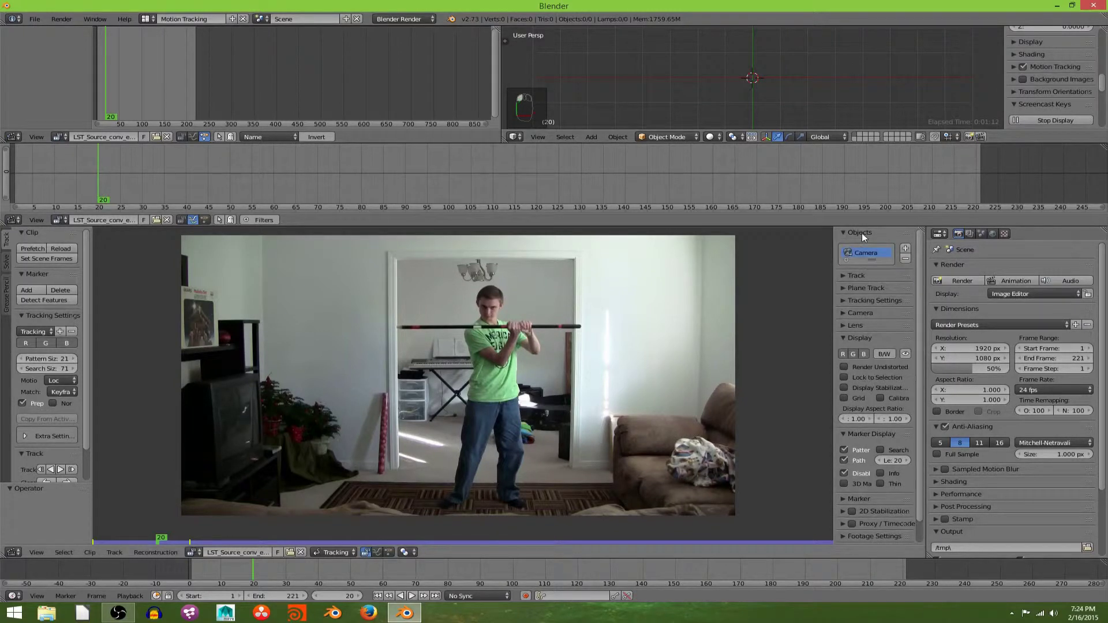
drag(875, 280, 790, 266)
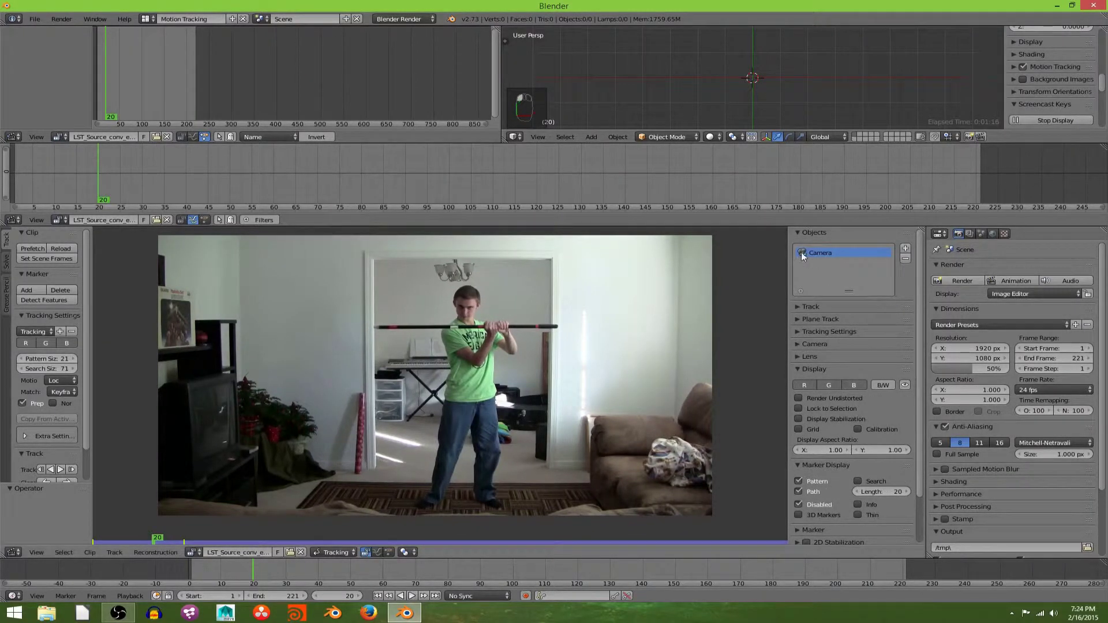
click(904, 250)
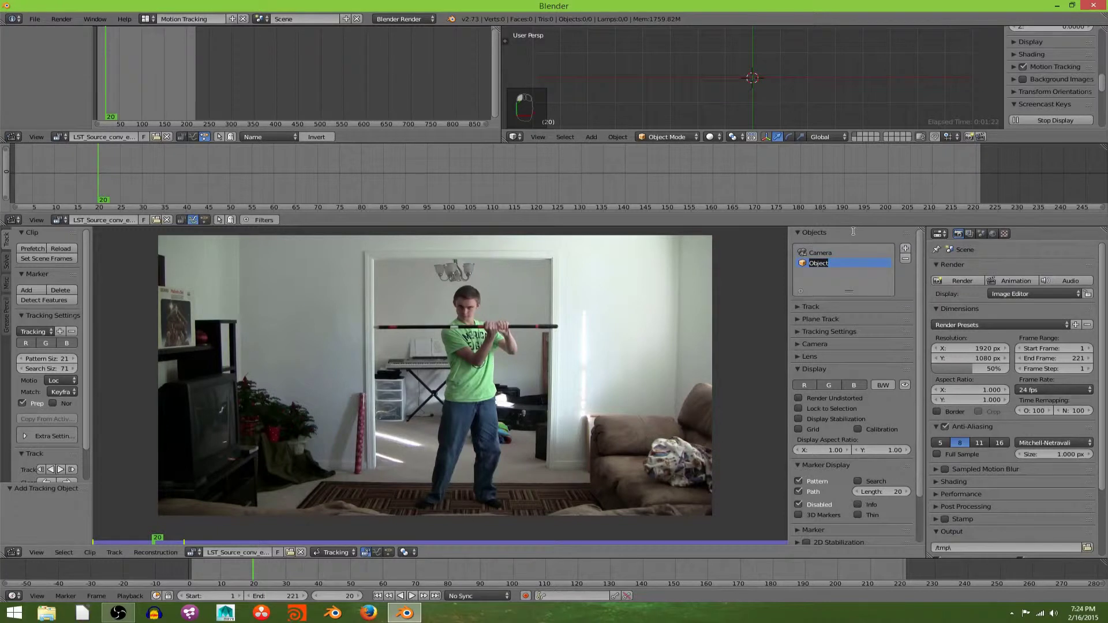
text(Lightsaber)
mouse_move(849, 290)
mouse_down()
mouse_move(848, 251)
mouse_move(852, 270)
mouse_up()
drag(790, 239, 838, 240)
click(858, 233)
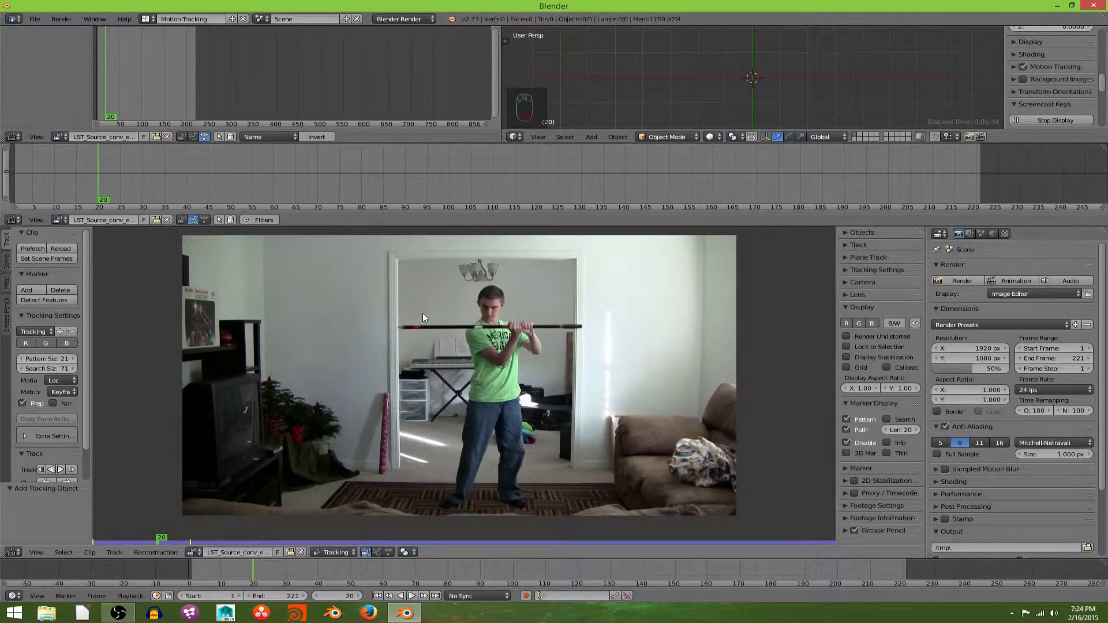
Place a tracking marker on the red band near the stick's left end at frame 20.
scroll(422, 318, up, 5)
middle_drag(423, 318, 483, 408)
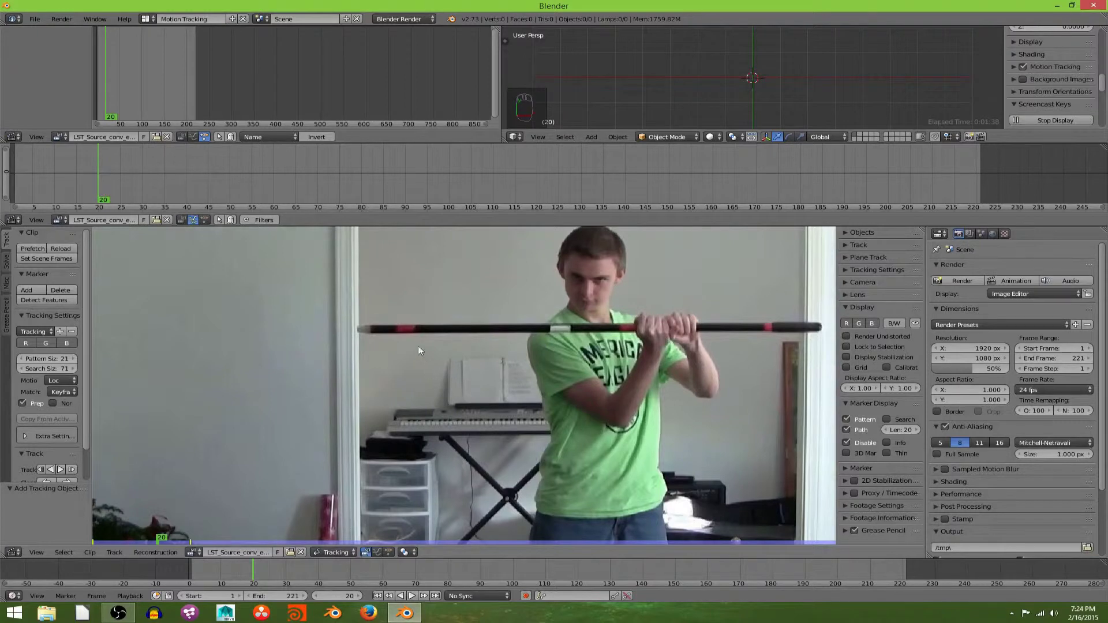
ctrl+click(407, 329)
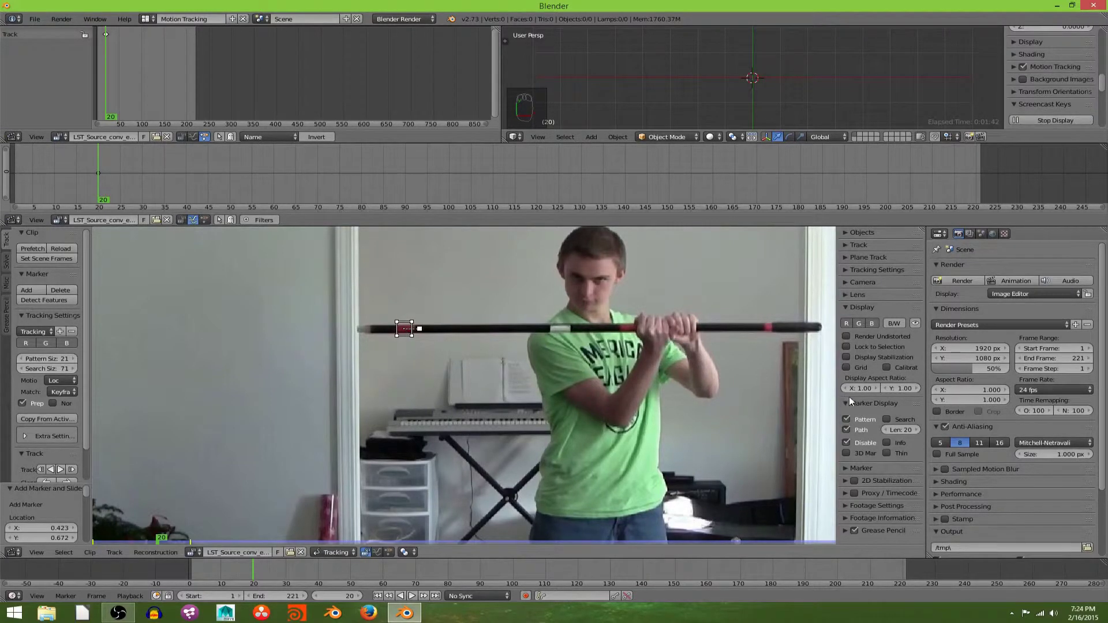
Turn on the marker's search area display and expand the Track preview.
click(893, 419)
scroll(403, 369, up, 3)
middle_drag(397, 369, 520, 413)
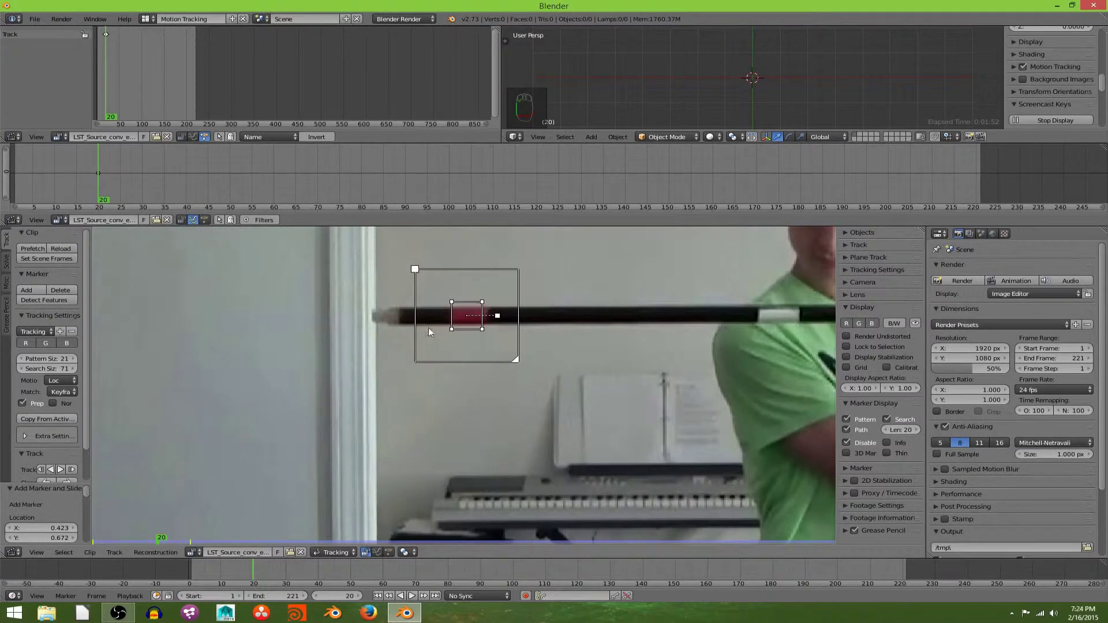
click(858, 245)
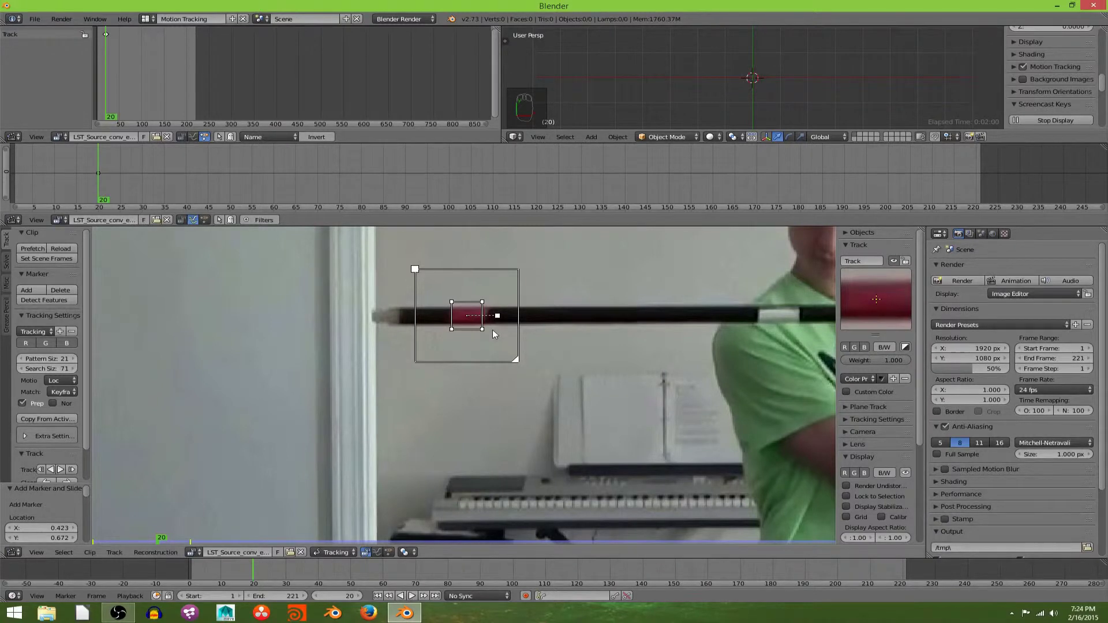
Scale the marker by about 1.724 along X and 0.557 along Y to fit the red band, and enlarge its search area.
key(s)
click(517, 330)
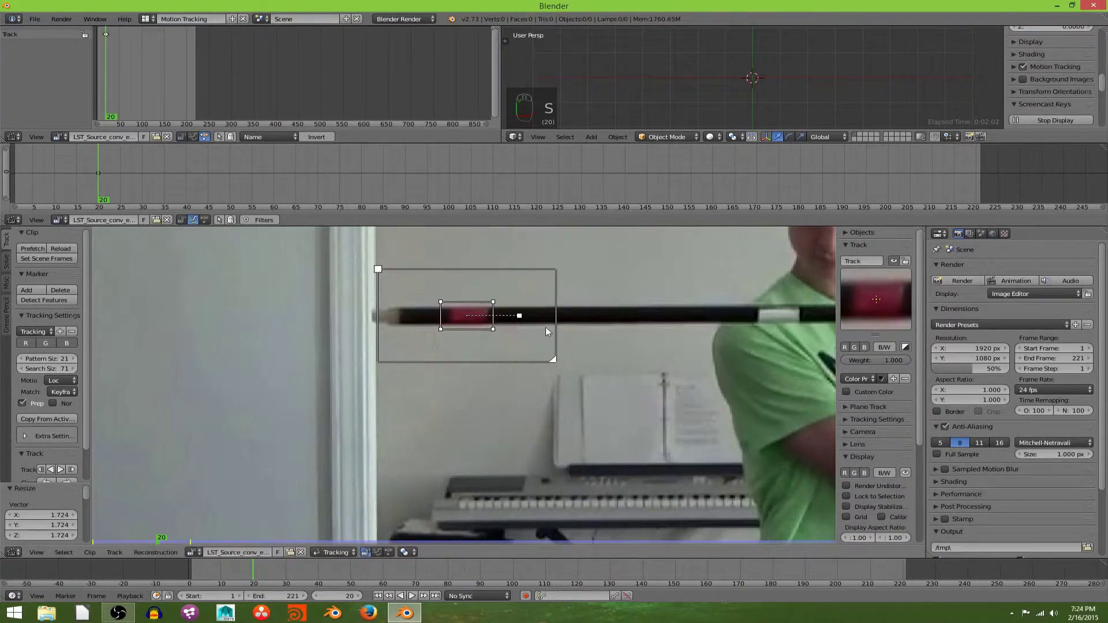
key(s)
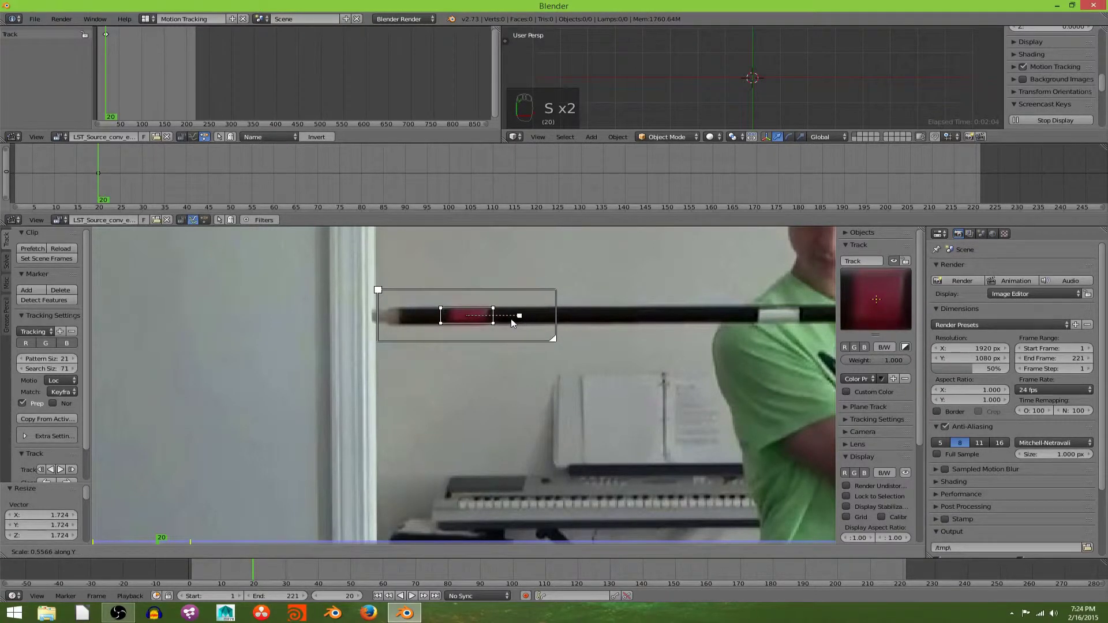
click(513, 322)
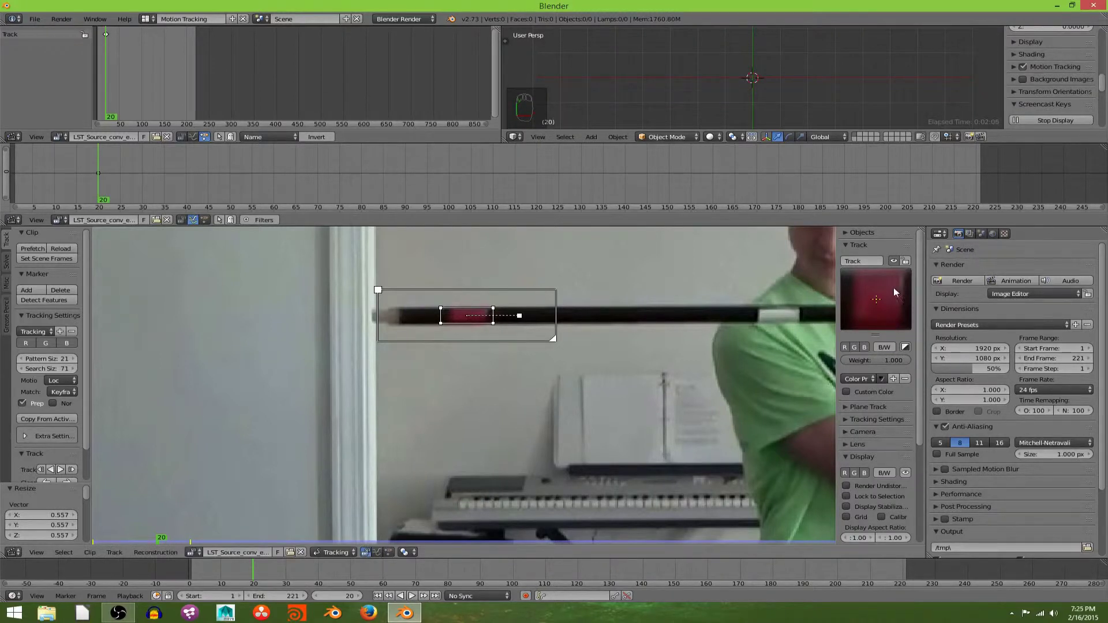
drag(553, 339, 645, 422)
scroll(553, 336, down, 3)
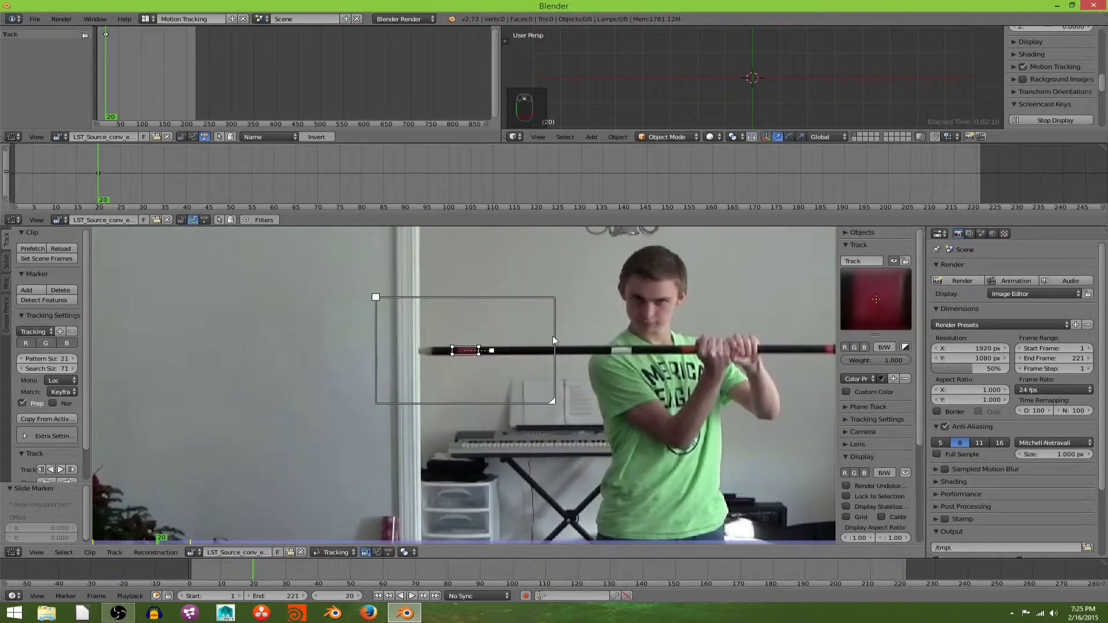
Track the red band marker forward through the footage from frame 20.
scroll(552, 335, up, 4)
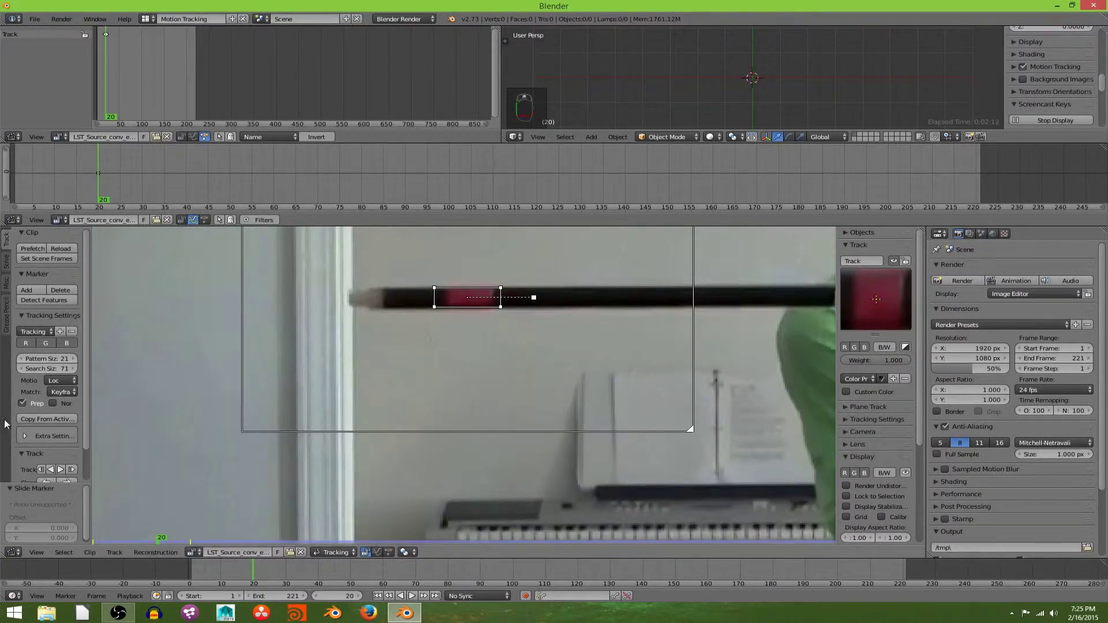
scroll(24, 415, down, 2)
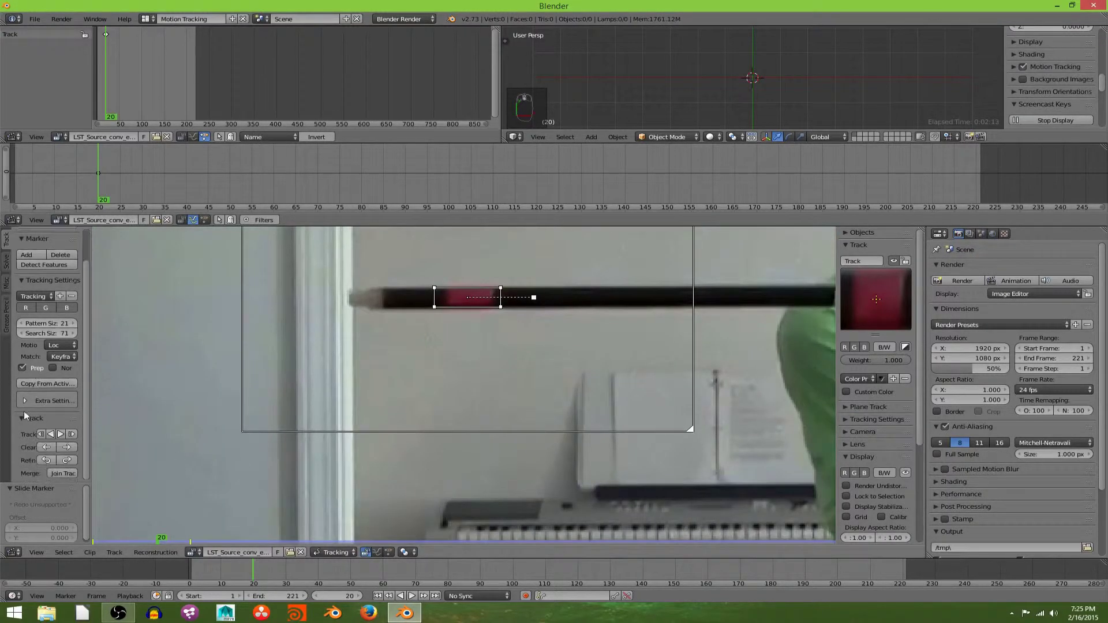
click(60, 435)
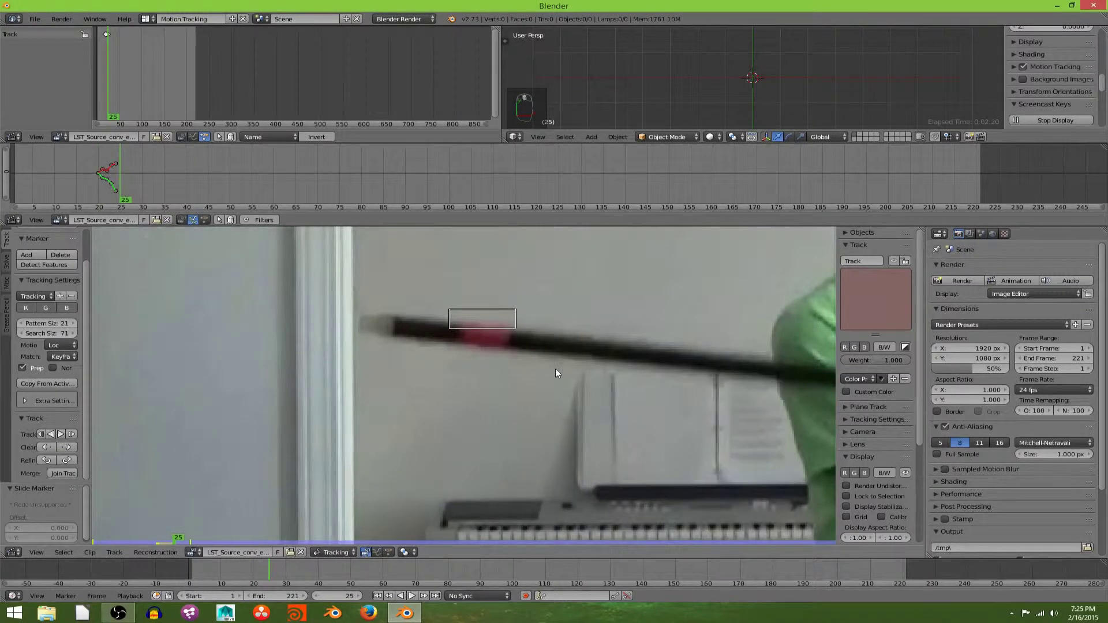
scroll(555, 369, down, 3)
scroll(551, 371, up, 1)
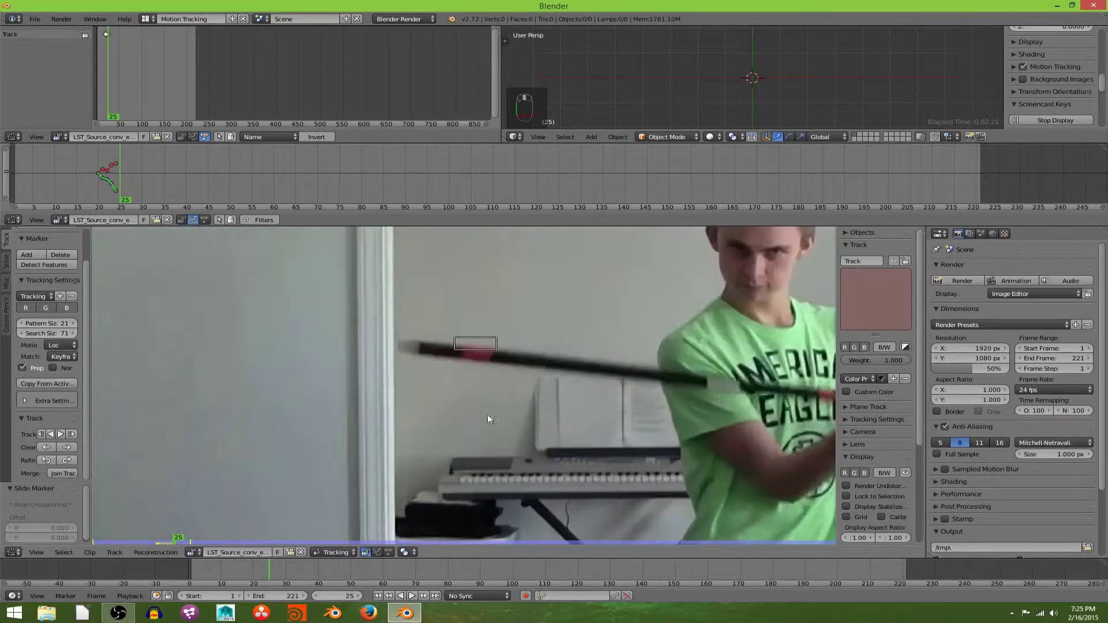
Return to frame 1 and move the marker onto the red band near the stick's end.
click(378, 595)
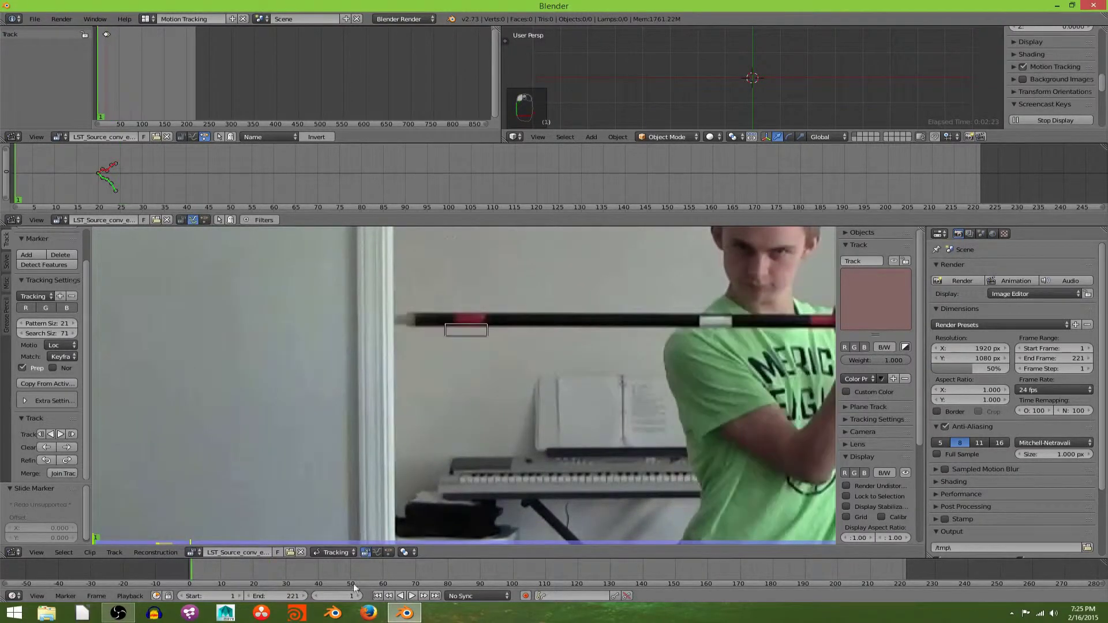
right_click(410, 379)
key(g)
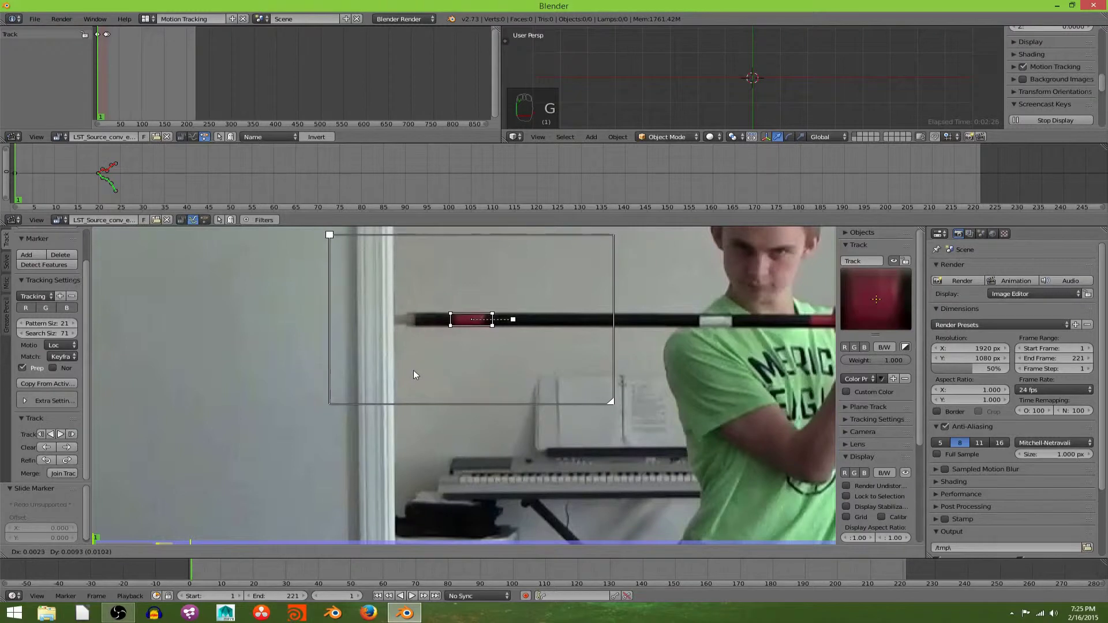
click(413, 376)
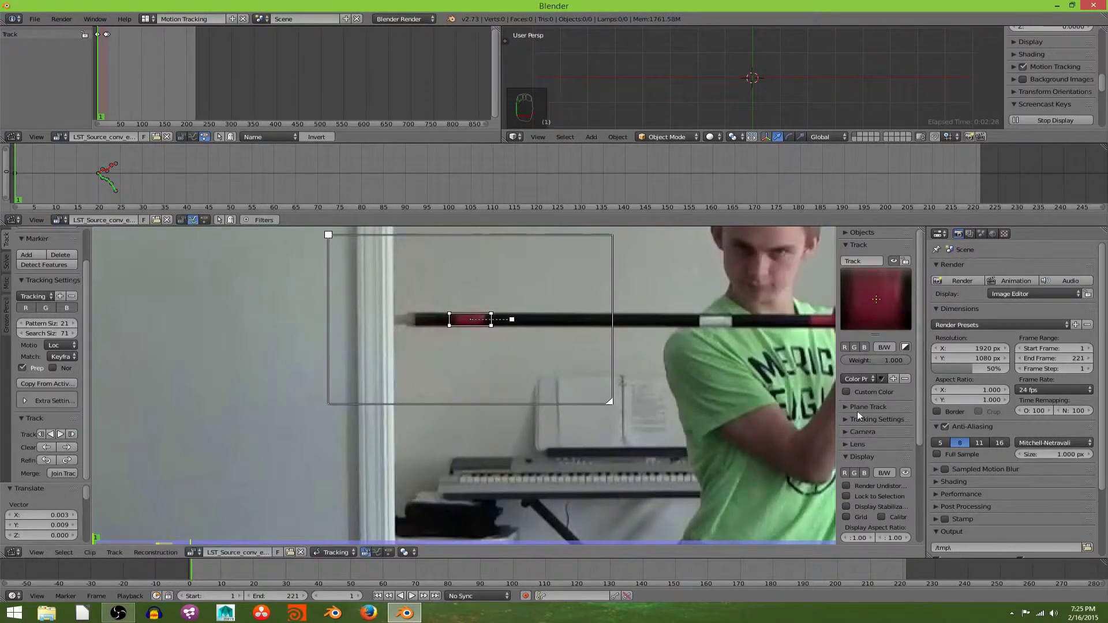
Set the marker's motion model to LocRot and track it forward from frame 1.
click(881, 420)
click(896, 435)
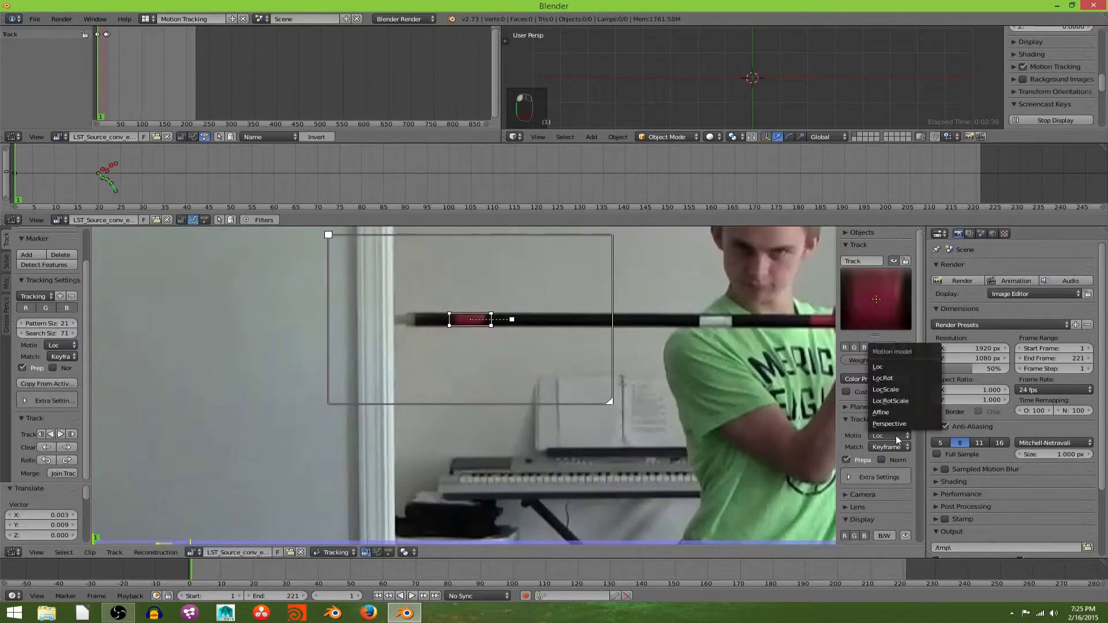
click(884, 377)
click(860, 418)
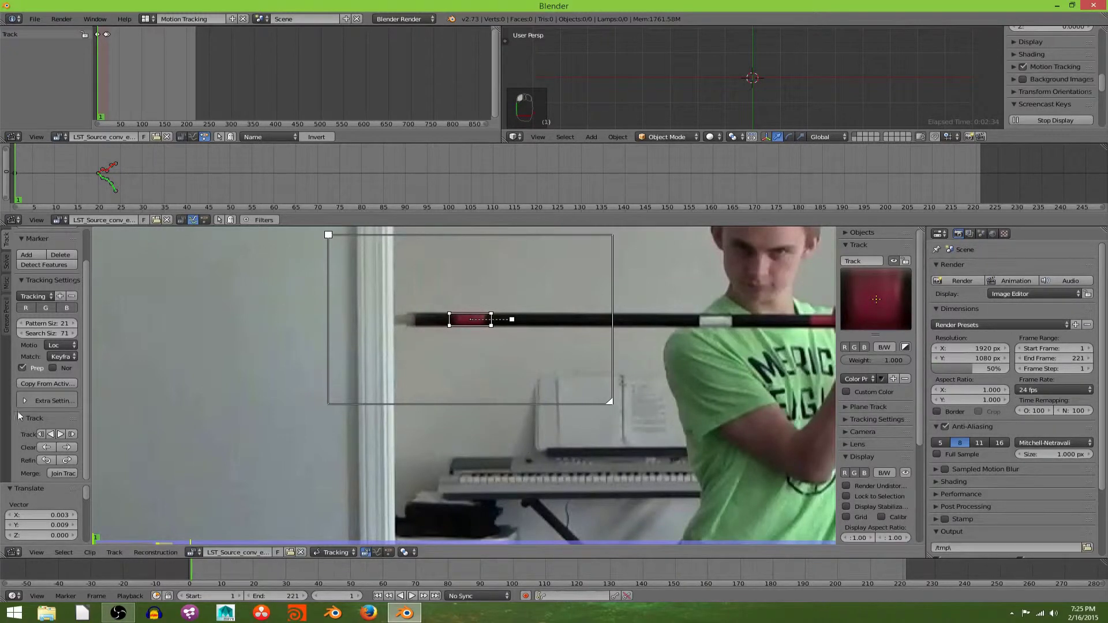
click(64, 434)
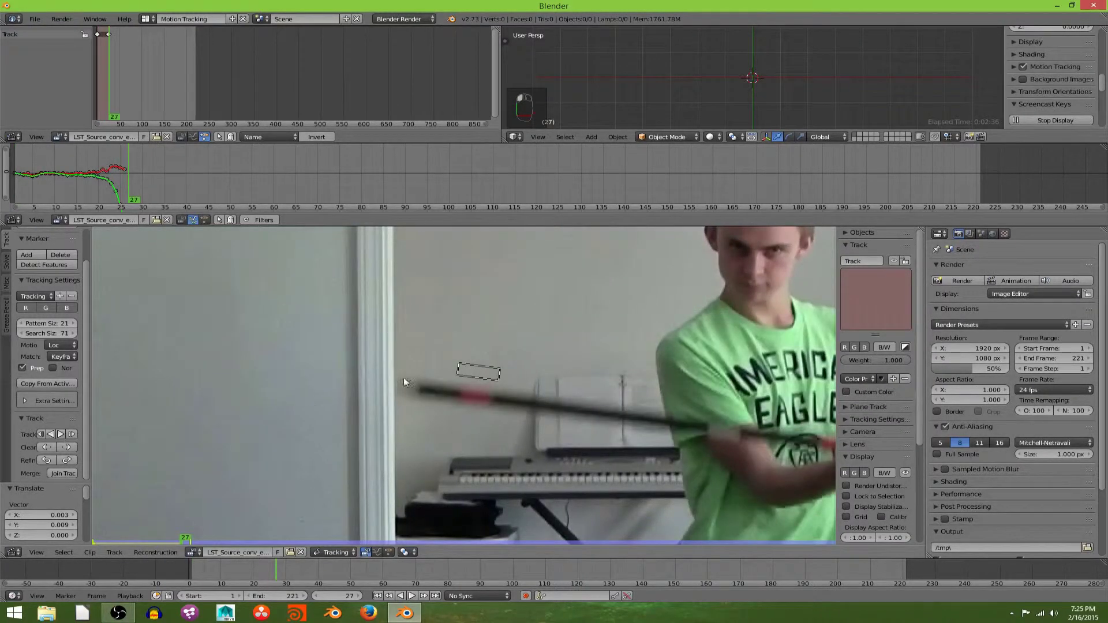
At frame 27, move the marker back onto the blurred red band and rotate it about -1.1° to match the stick.
middle_drag(403, 382, 435, 337)
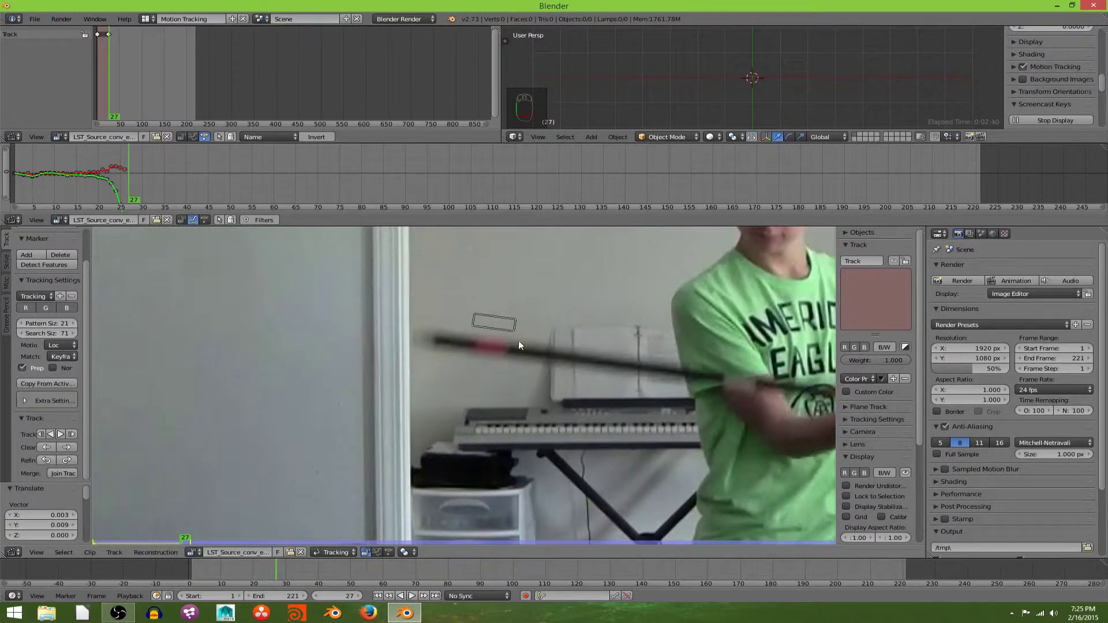
key(g)
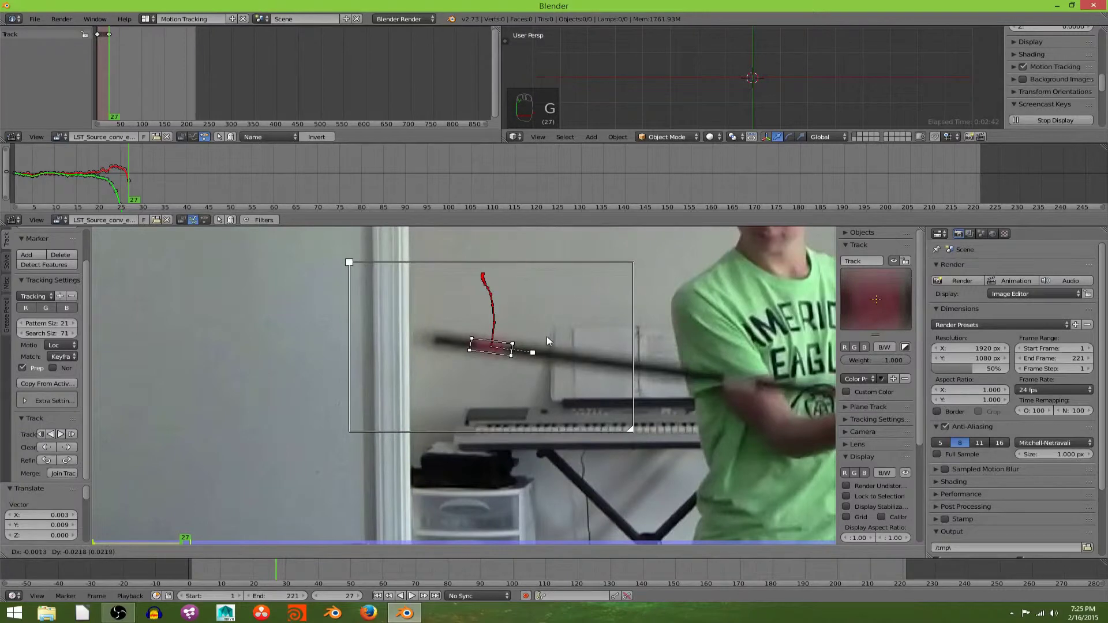
click(547, 342)
key(r)
click(583, 344)
scroll(566, 356, up, 3)
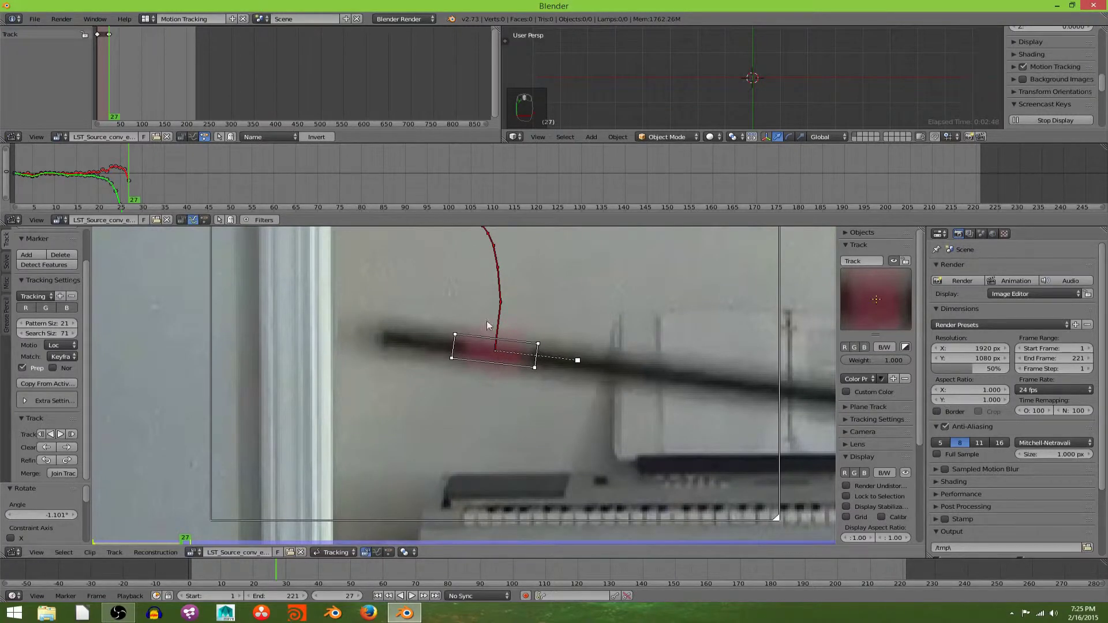
Track two frames forward to frame 29, then shift the marker onto the red band and rotate it about 2.1°.
click(74, 431)
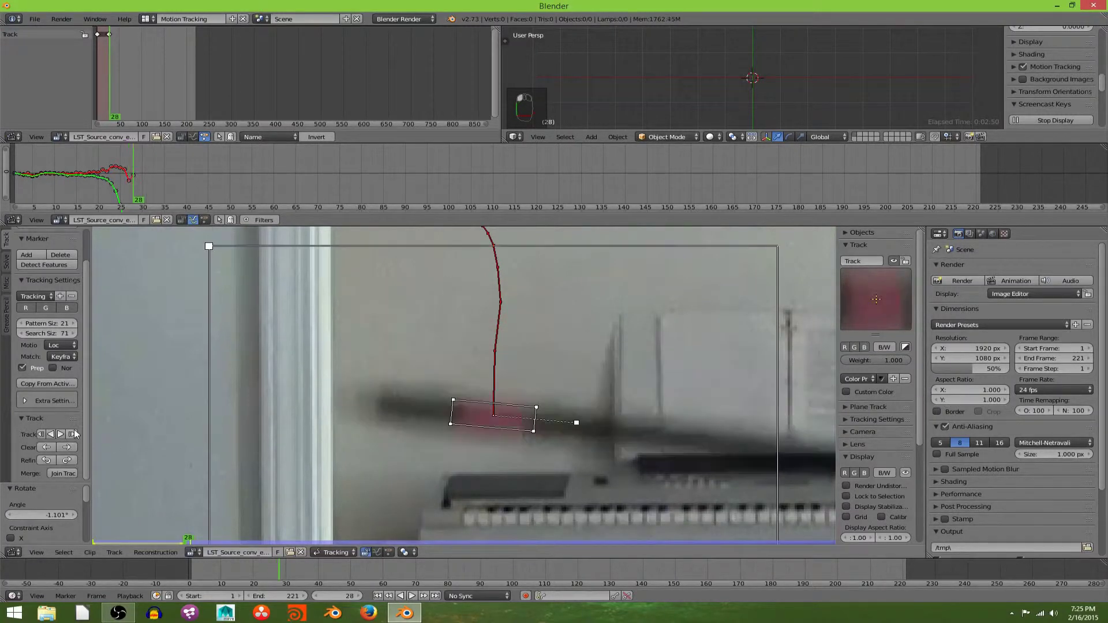
click(74, 431)
middle_drag(200, 515, 209, 358)
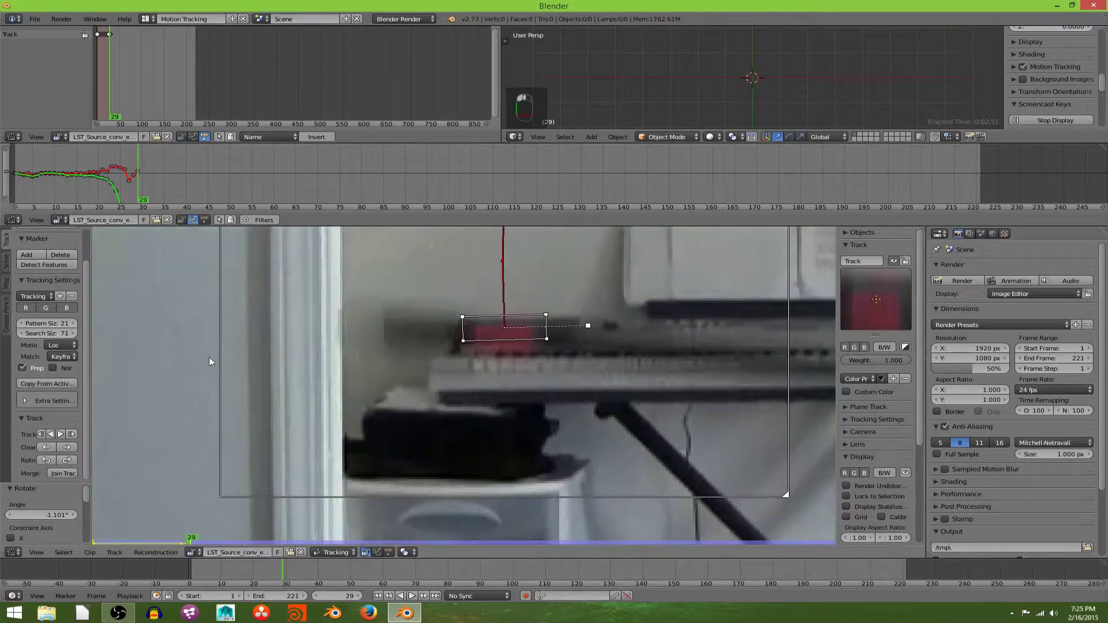
key(g)
click(542, 389)
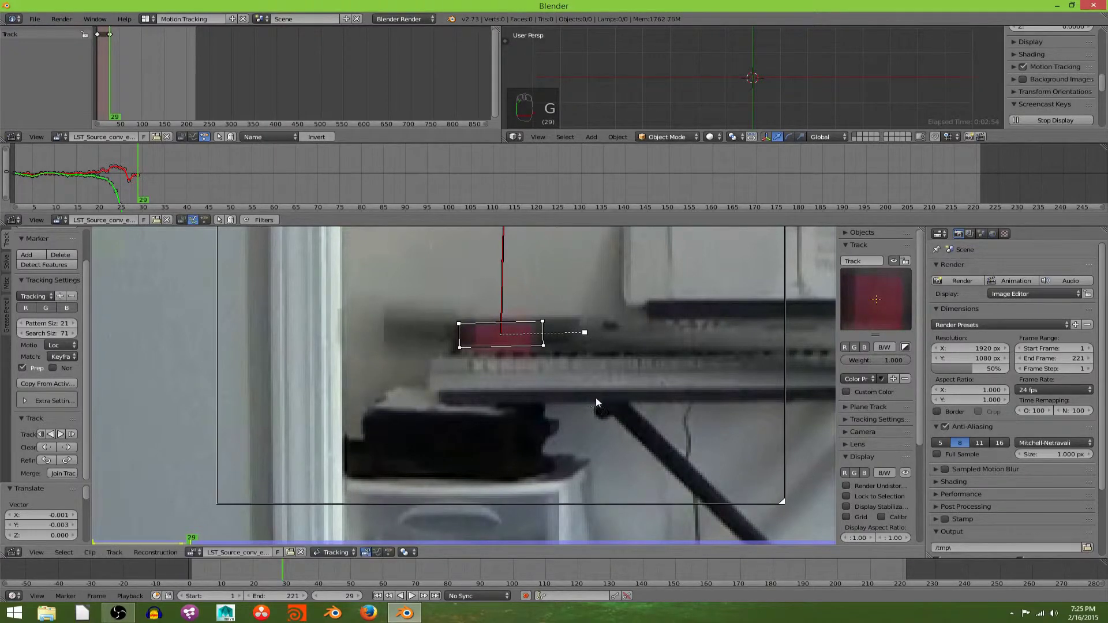
key(r)
click(589, 366)
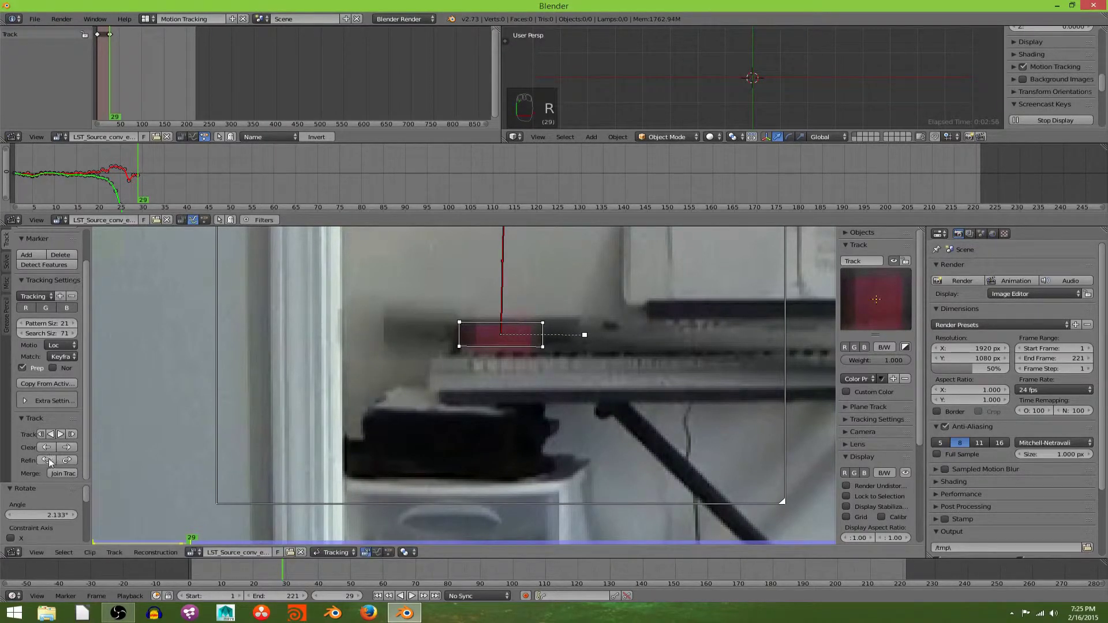
Advance tracking to frame 30, move the marker down onto the red band and rotate it about 3.9°.
click(75, 434)
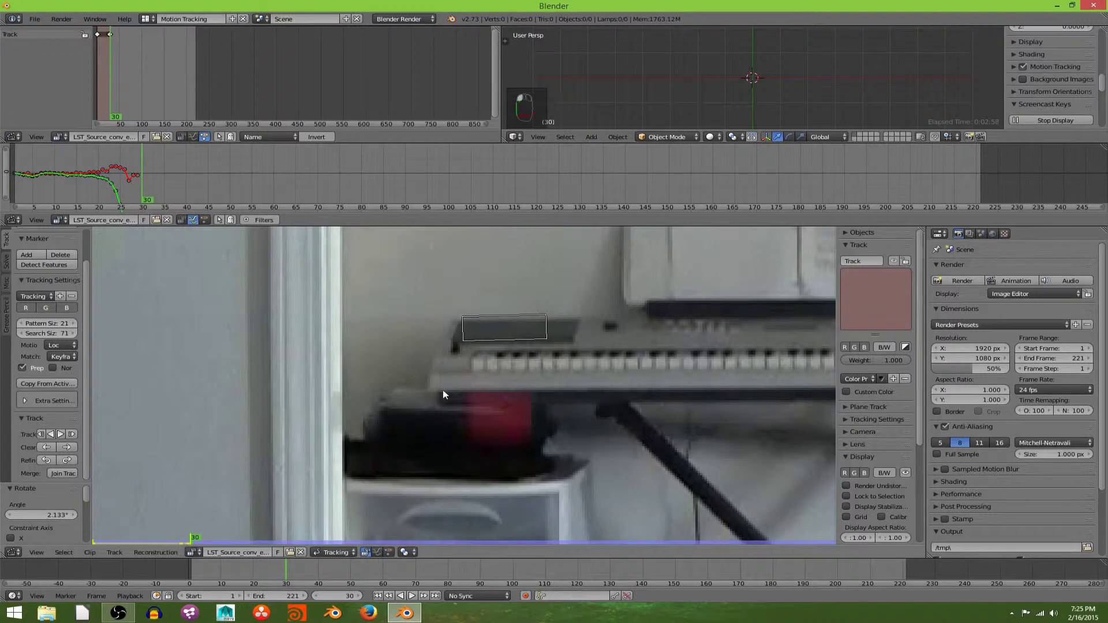
key(g)
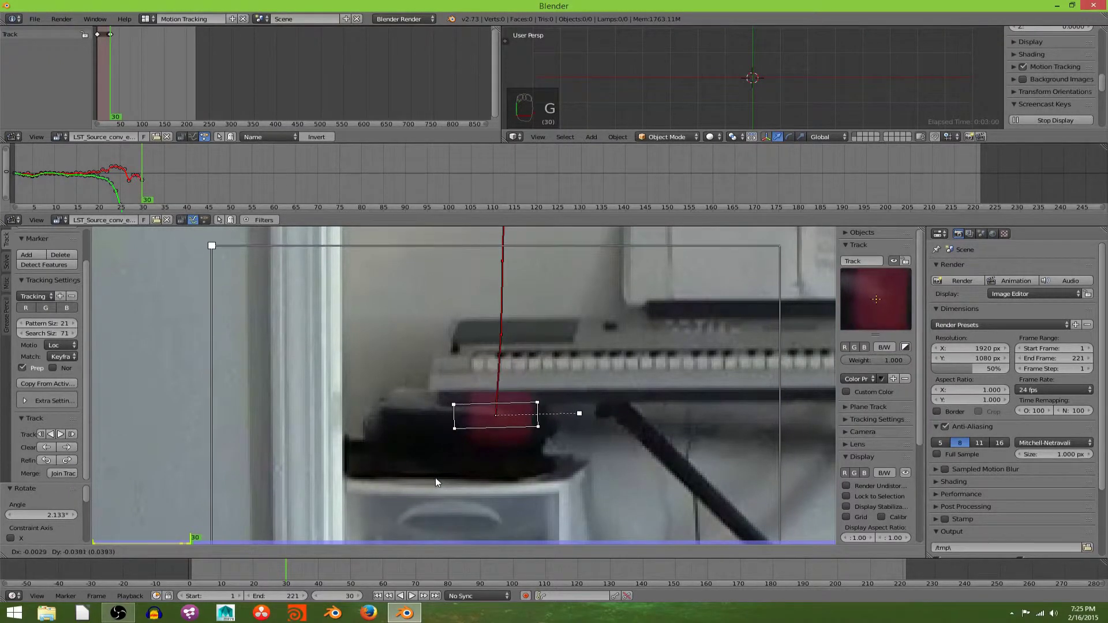
click(435, 477)
key(r)
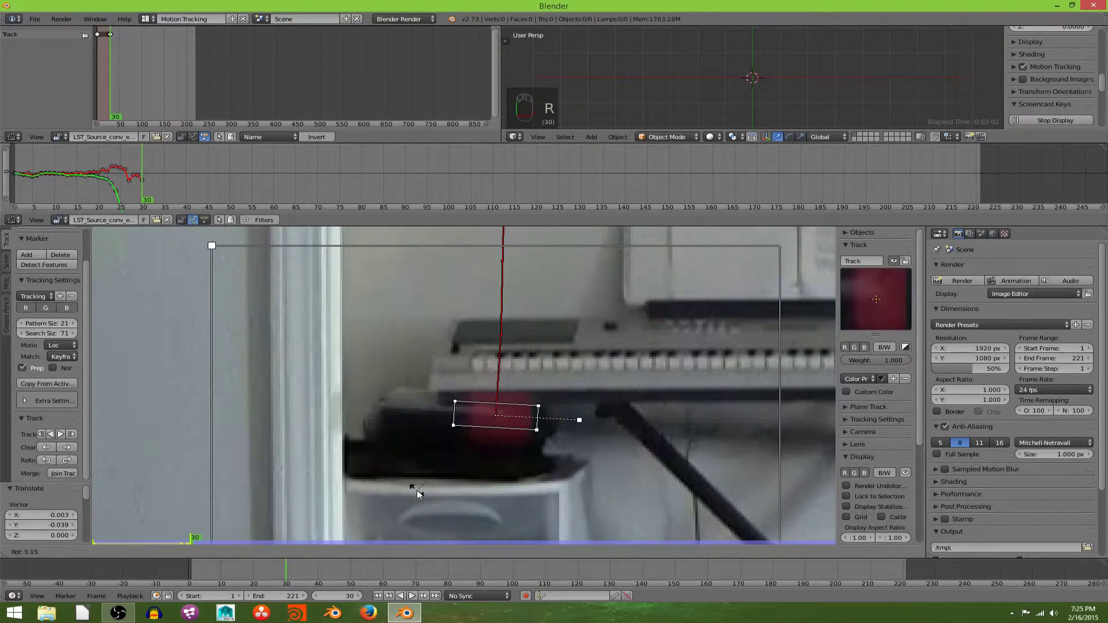
click(418, 492)
Advance tracking to frame 31, move the marker onto the red band over the drawers and rotate it about 3°.
click(72, 434)
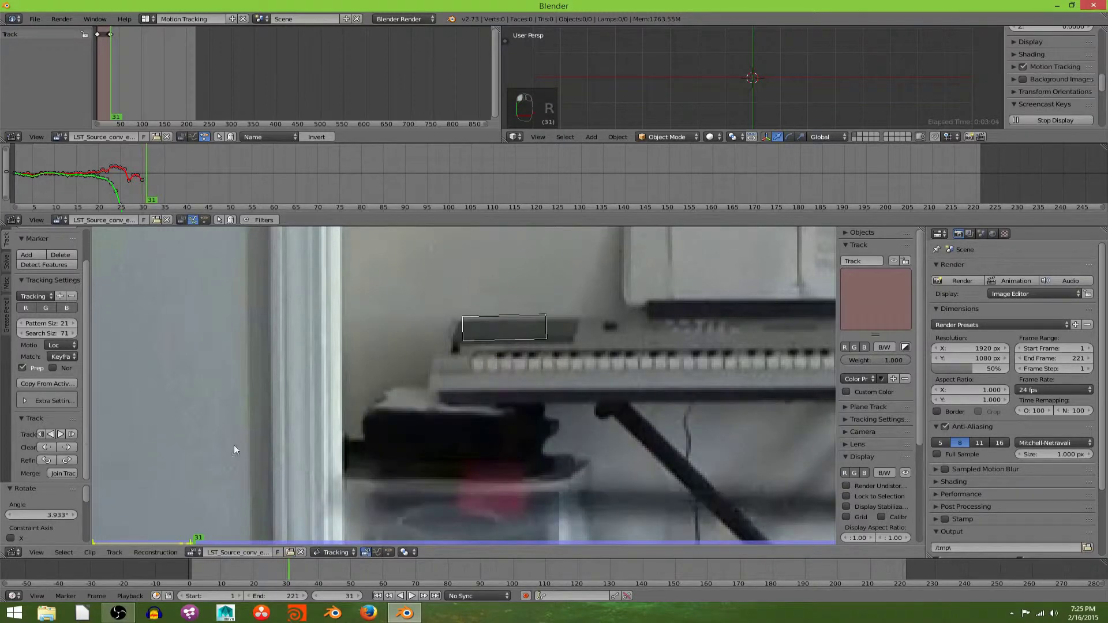
middle_drag(467, 445, 463, 350)
key(g)
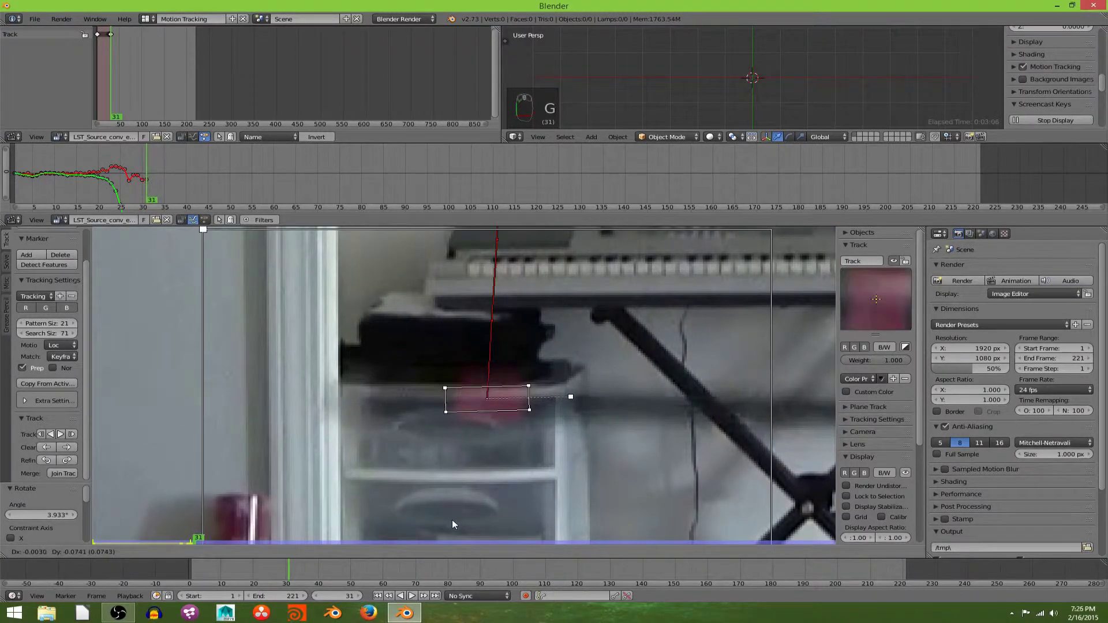
click(452, 521)
key(r)
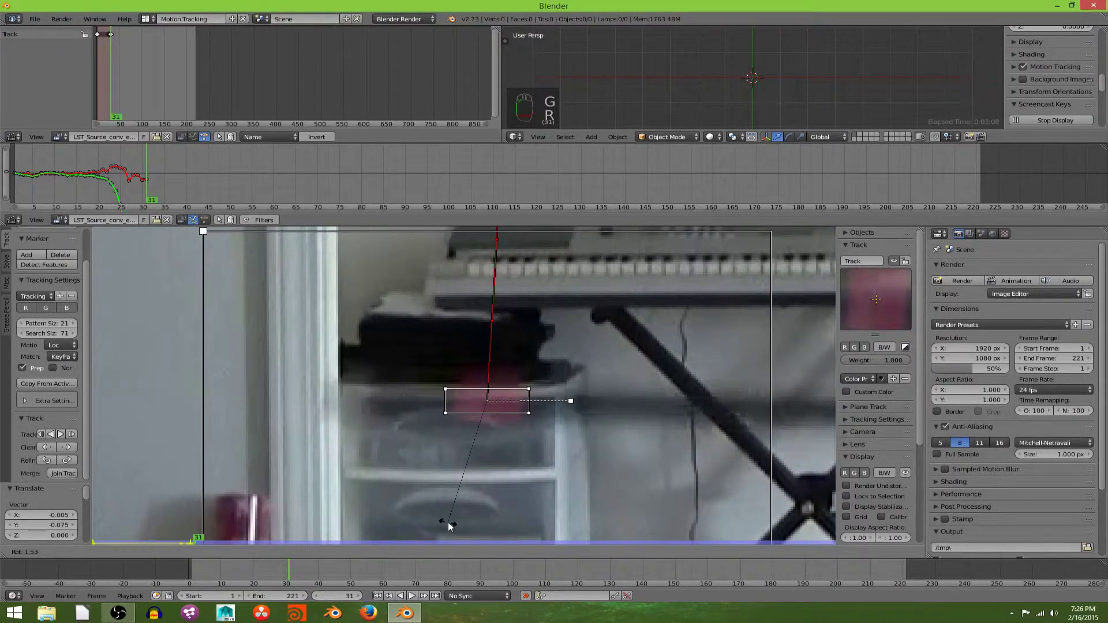
click(441, 522)
Track one frame to frame 32, shift the marker onto the red band and rotate it about 9.5° to level it.
click(71, 434)
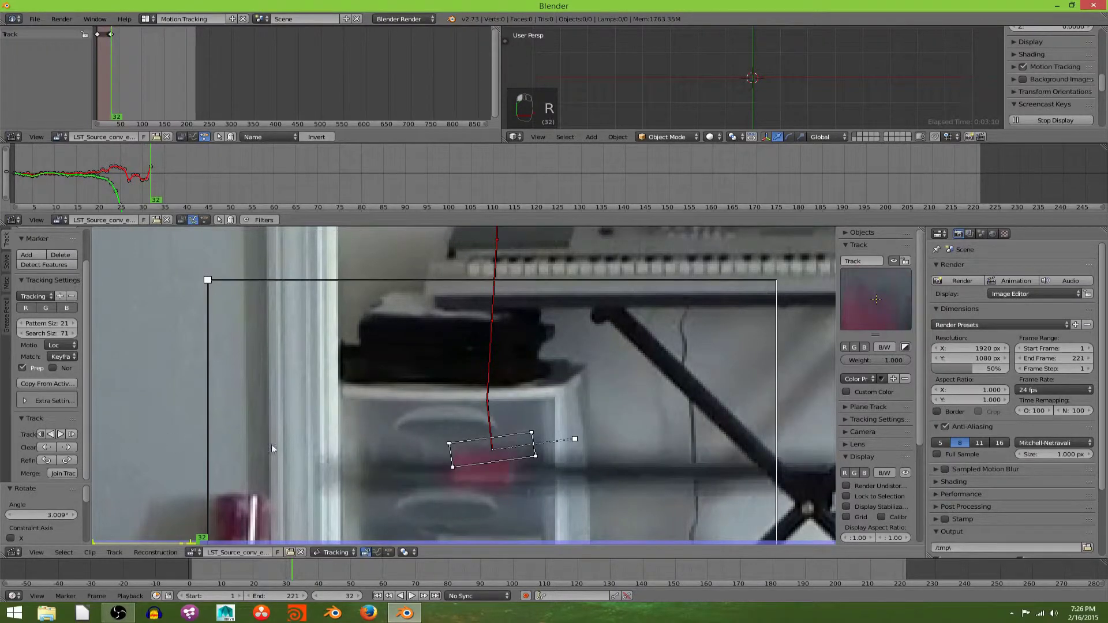
key(g)
click(473, 370)
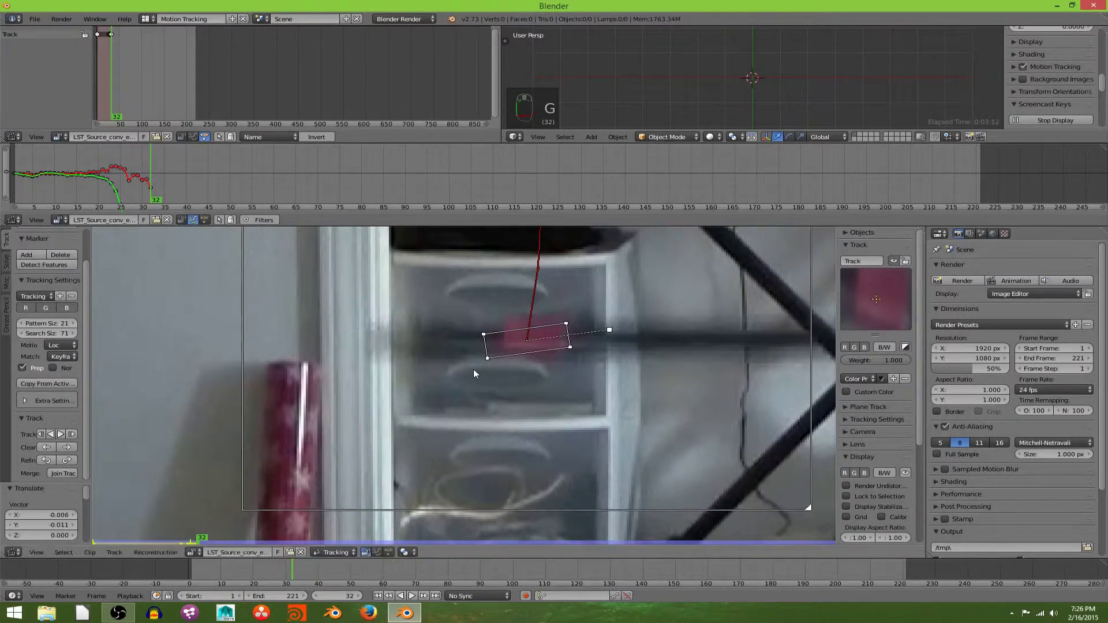
key(r)
click(452, 374)
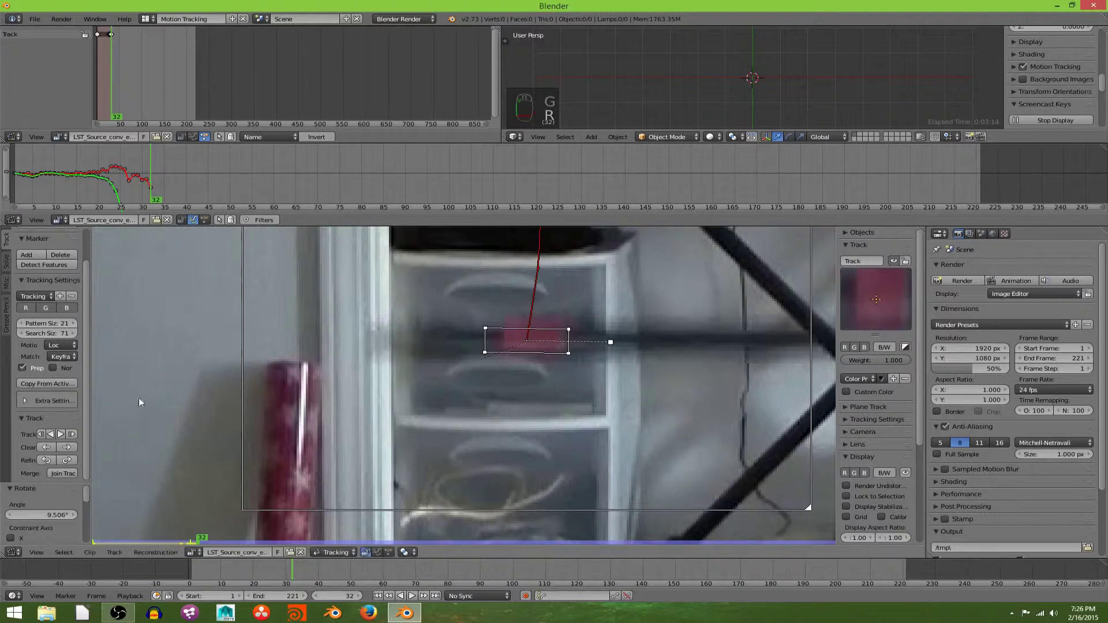
Track one frame to frame 33, then move, rotate and nudge the marker to fit the red band.
click(72, 434)
key(g)
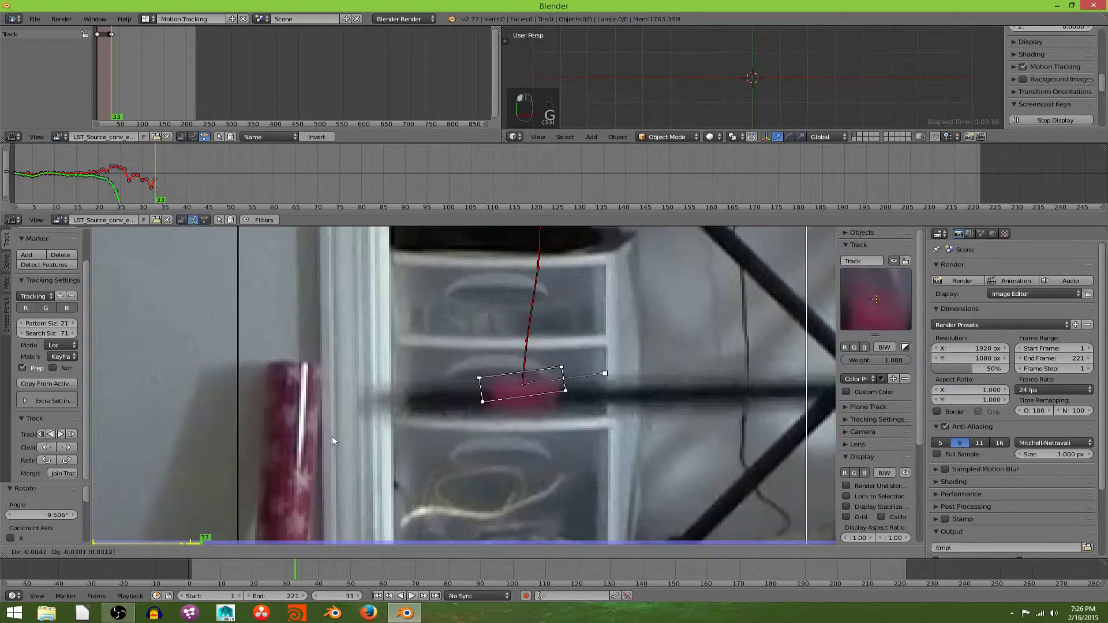
click(330, 451)
key(r)
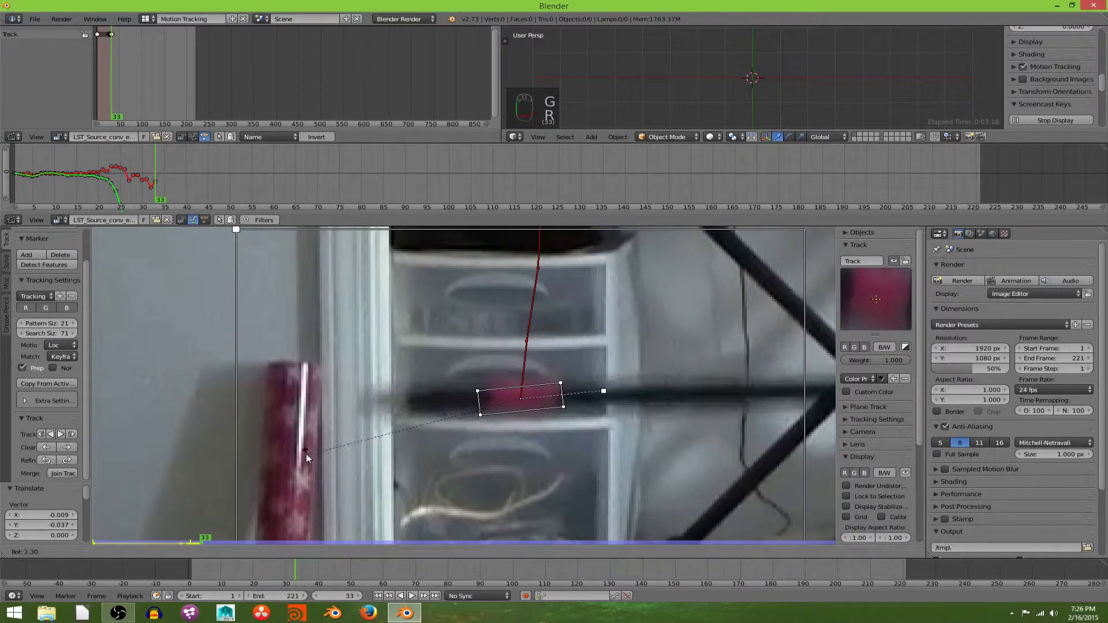
click(303, 437)
key(g)
click(303, 435)
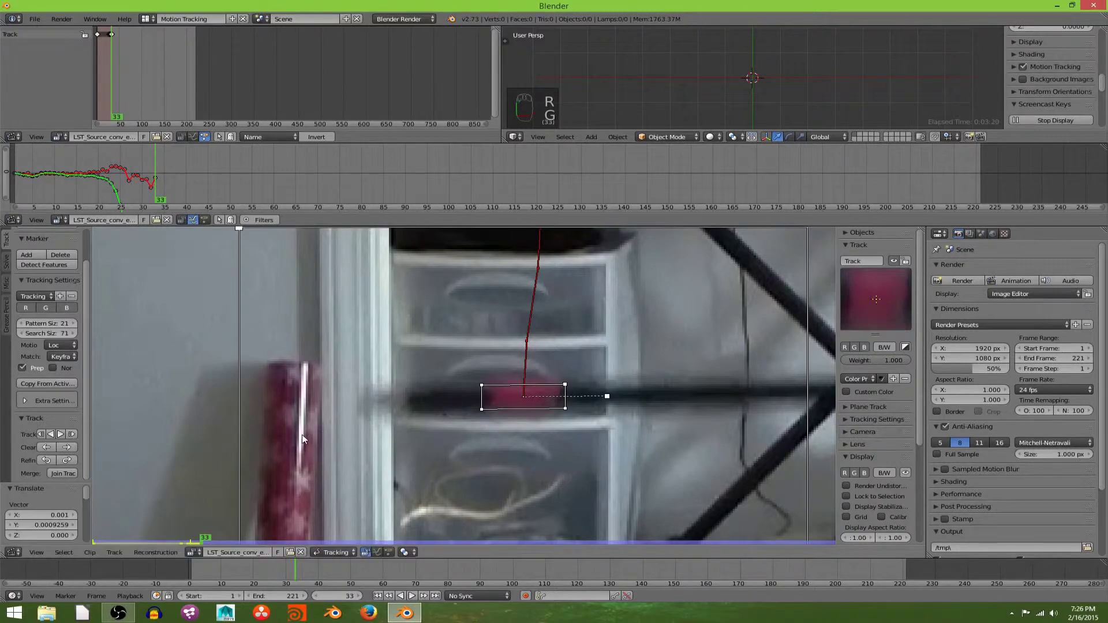
Track the marker forward from frame 33 and reposition it on the red band at frame 62.
scroll(332, 432, down, 4)
scroll(514, 341, up, 6)
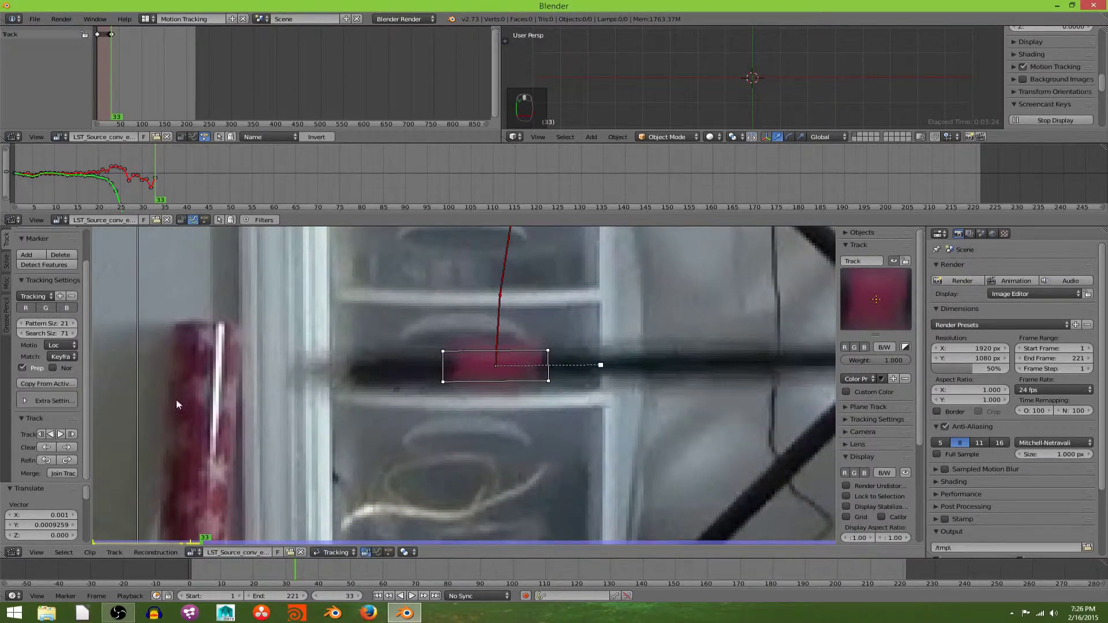
click(72, 434)
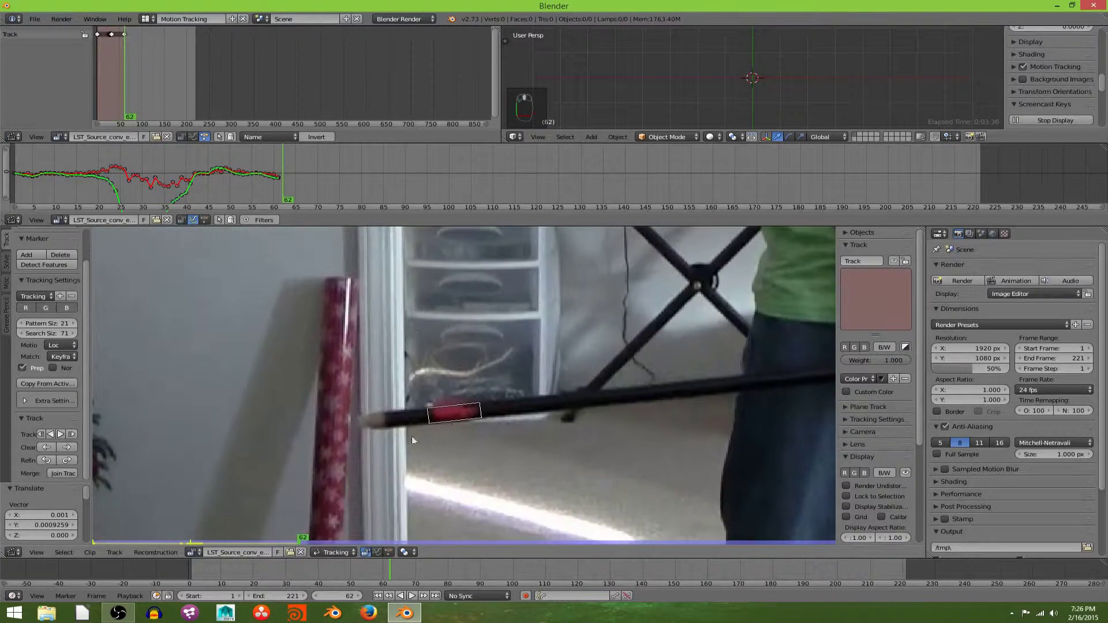
key(g)
click(411, 436)
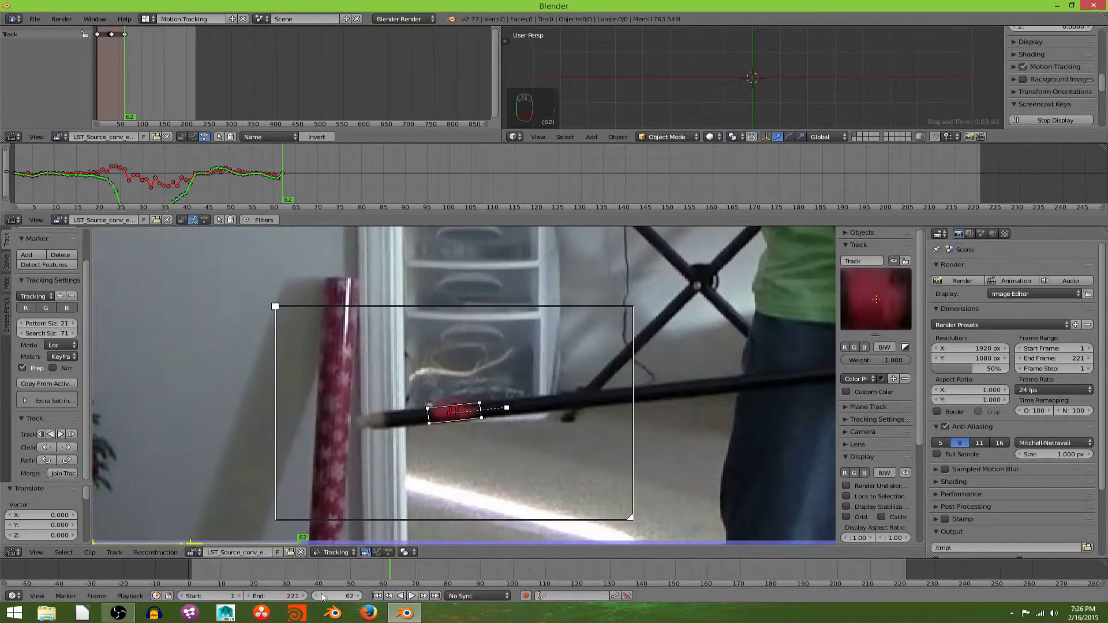
Continue tracking from frame 62, realigning the marker with the red band at frame 157 before tracking onward.
mouse_move(338, 596)
mouse_down()
mouse_move(300, 597)
mouse_move(352, 597)
mouse_up()
key(ctrl+t)
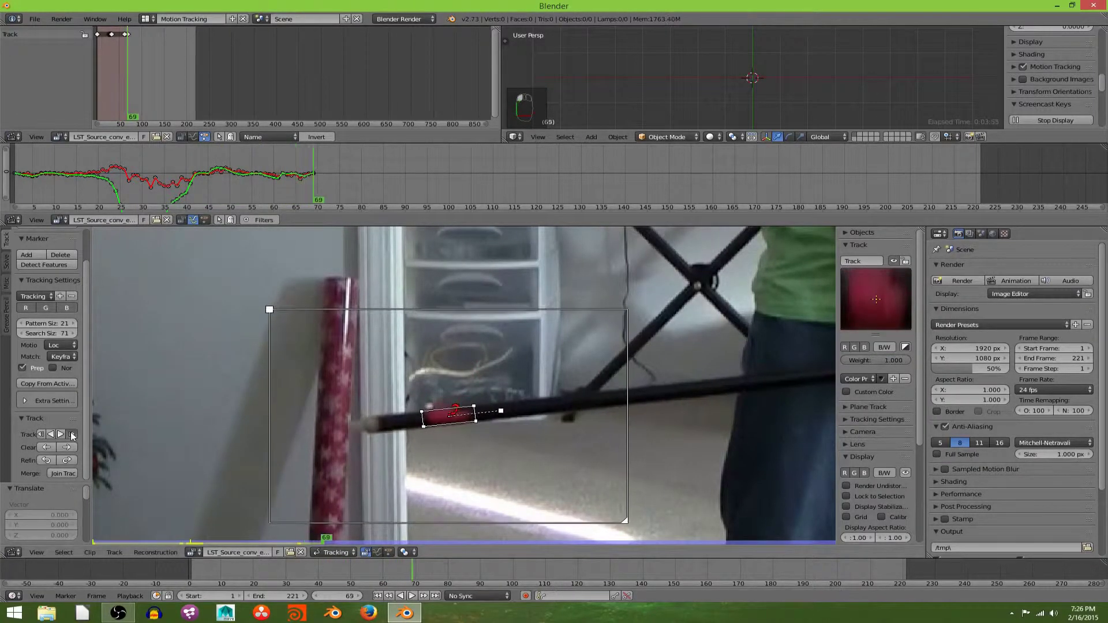
key(g)
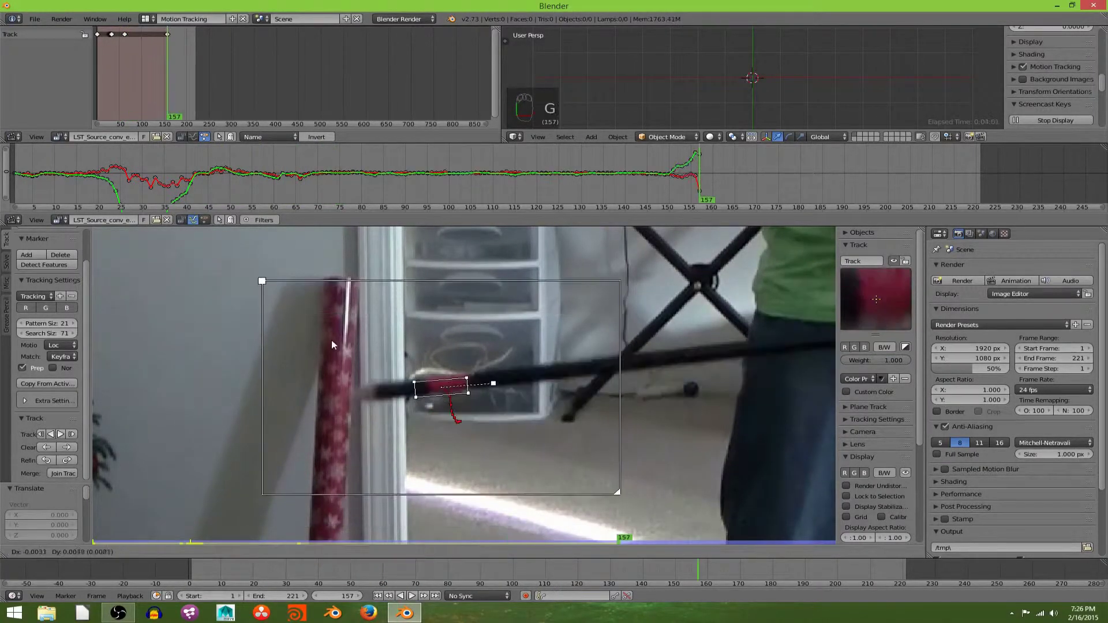
click(332, 344)
key(ctrl+t)
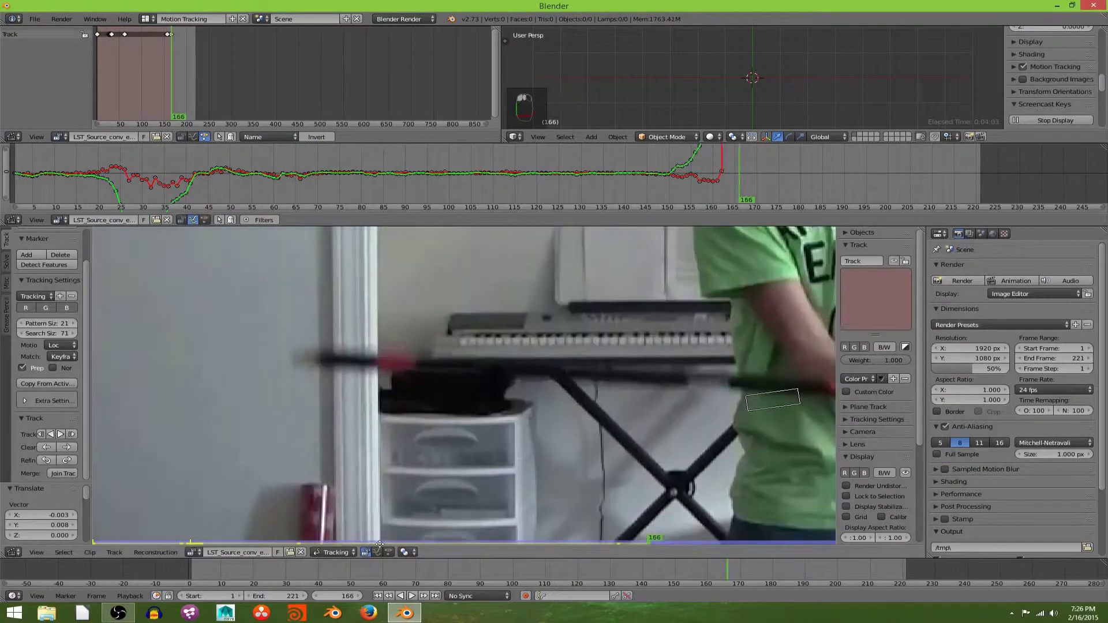
Step back to frame 162, track one frame to frame 163, and move the marker onto the red band.
click(314, 596)
click(314, 597)
click(314, 596)
click(313, 597)
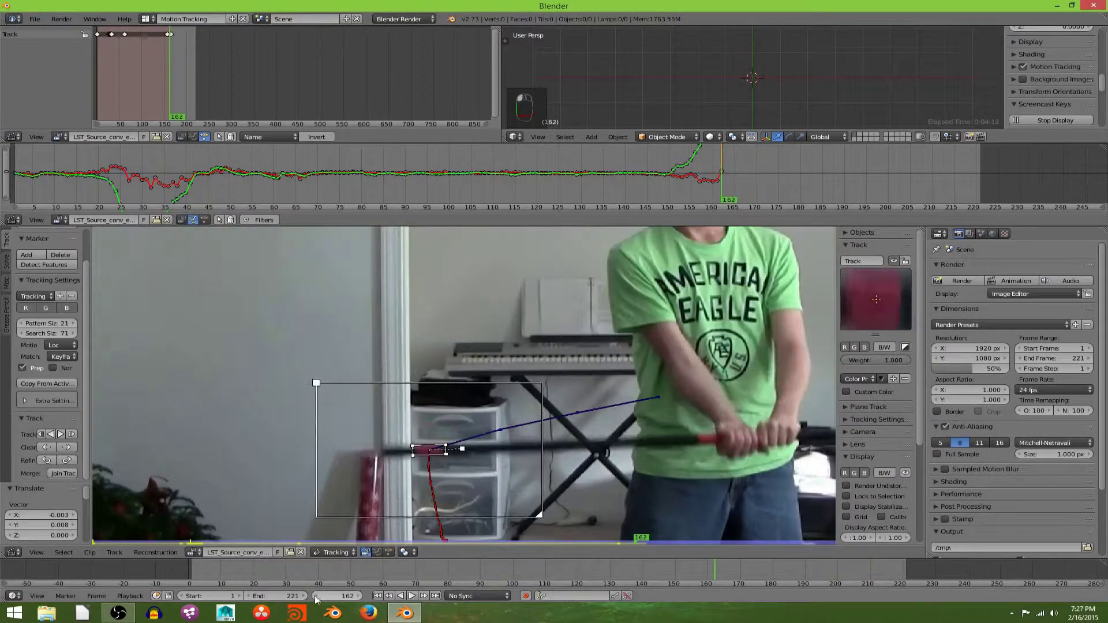
click(72, 435)
key(g)
click(212, 400)
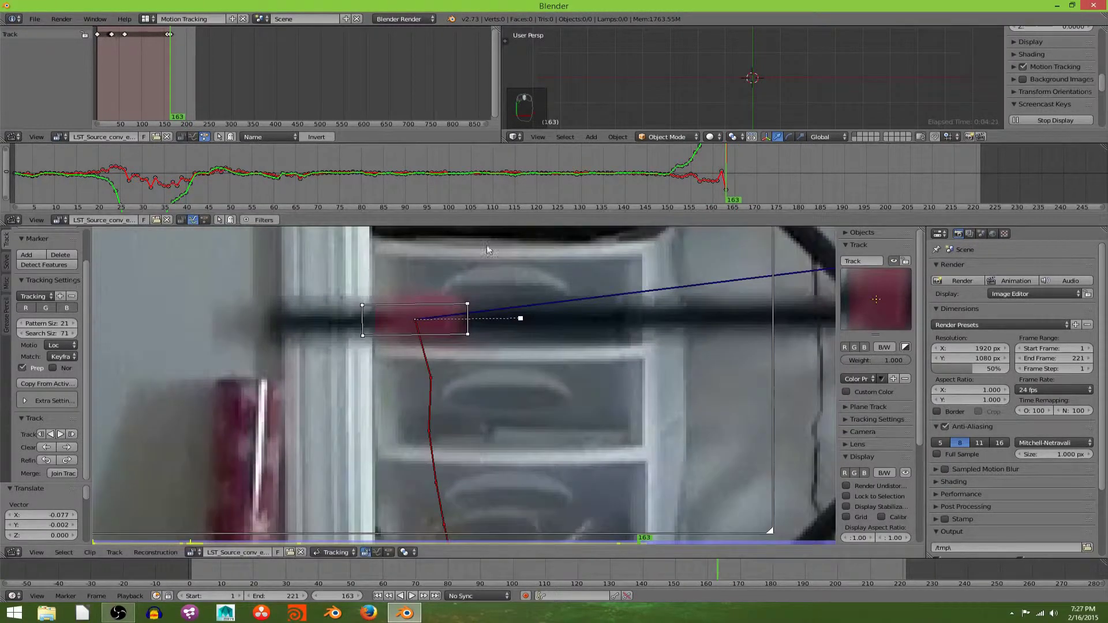
Rotate and reposition the marker on the red band at frame 165, continuing the track through frame 221.
key(r)
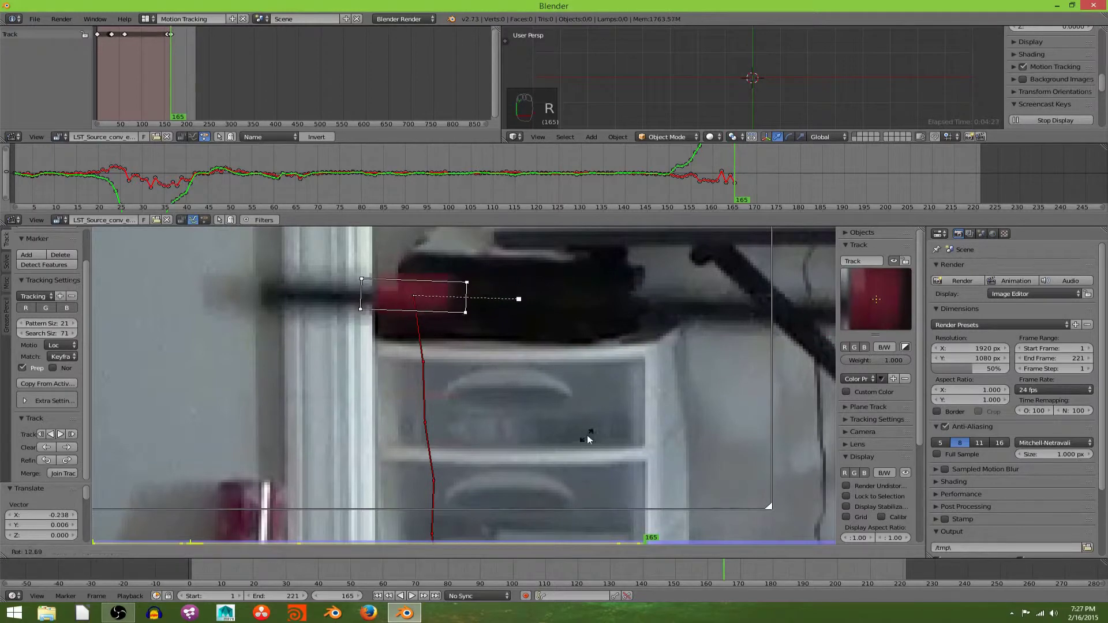
click(587, 435)
key(g)
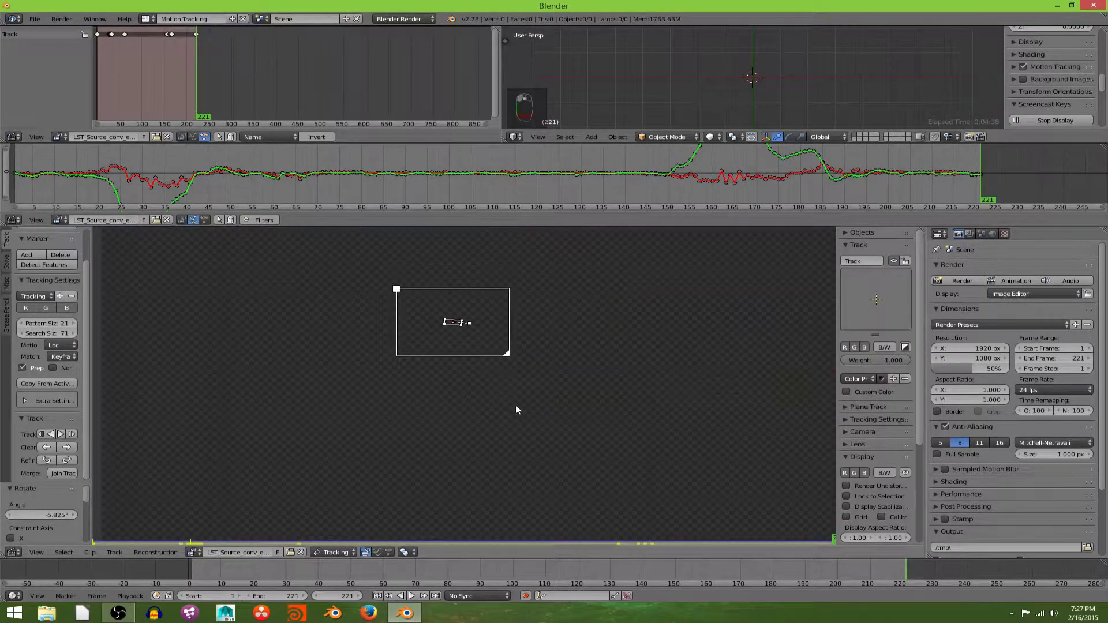
Play the footage from frame 1 to check that the marker follows the outer red band, and return to frame 1.
click(378, 597)
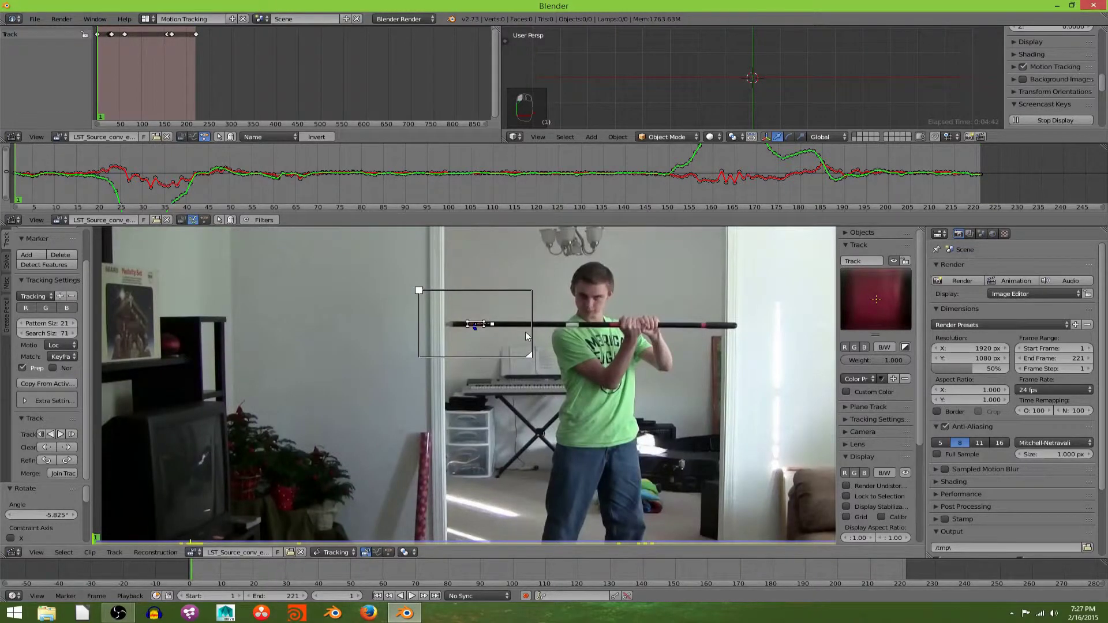
scroll(526, 336, down, 2)
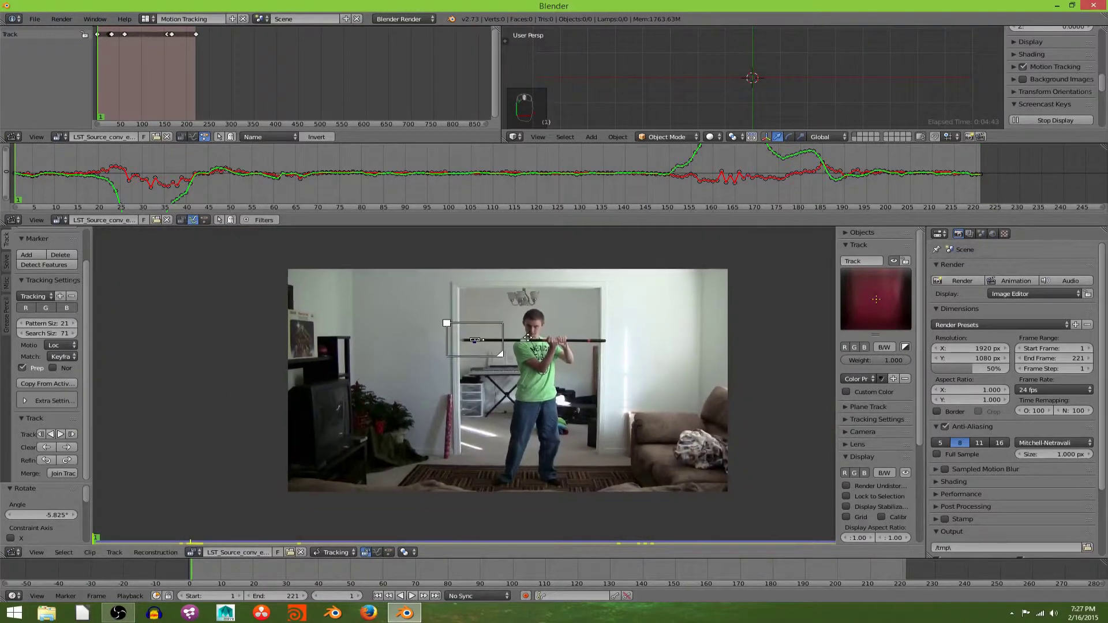
scroll(507, 357, up, 6)
middle_drag(498, 366, 436, 472)
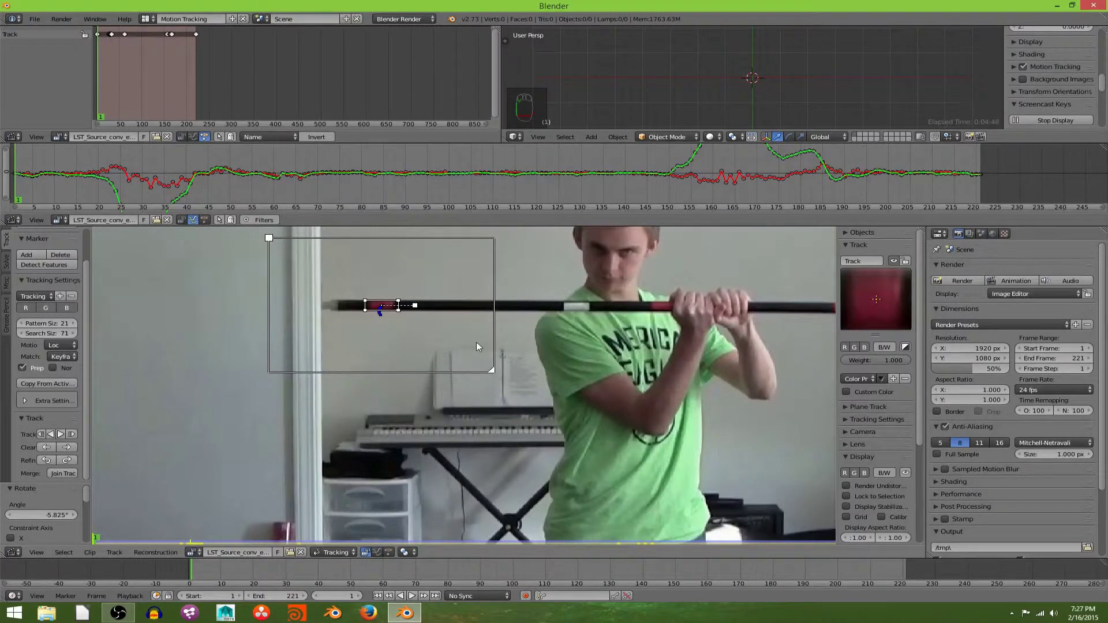
key(alt+a)
scroll(477, 347, down, 3)
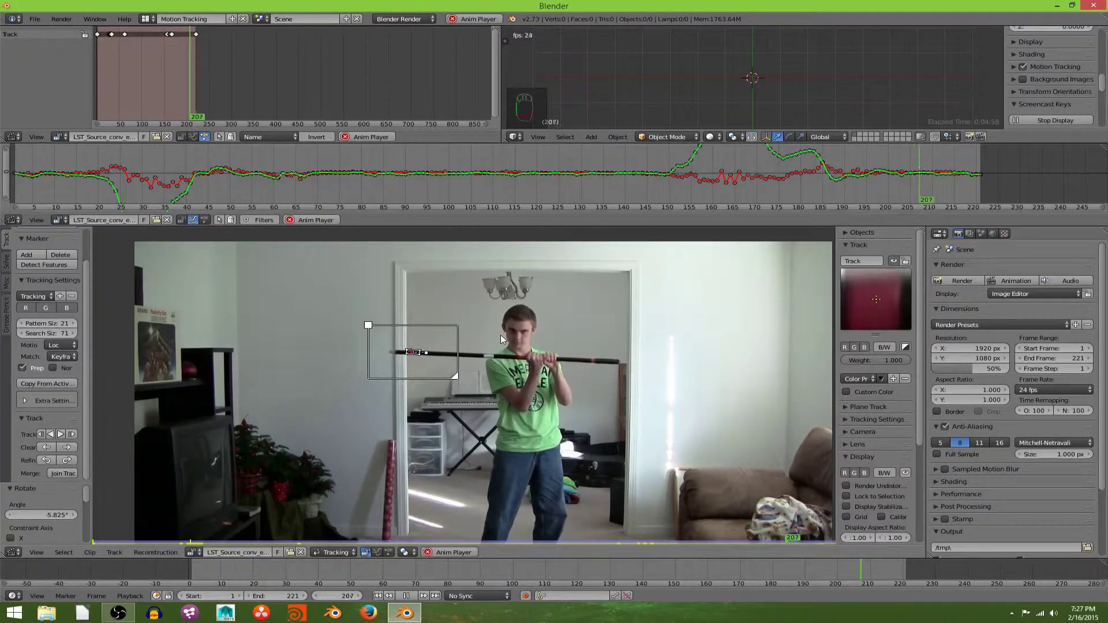
key(alt+a)
click(377, 596)
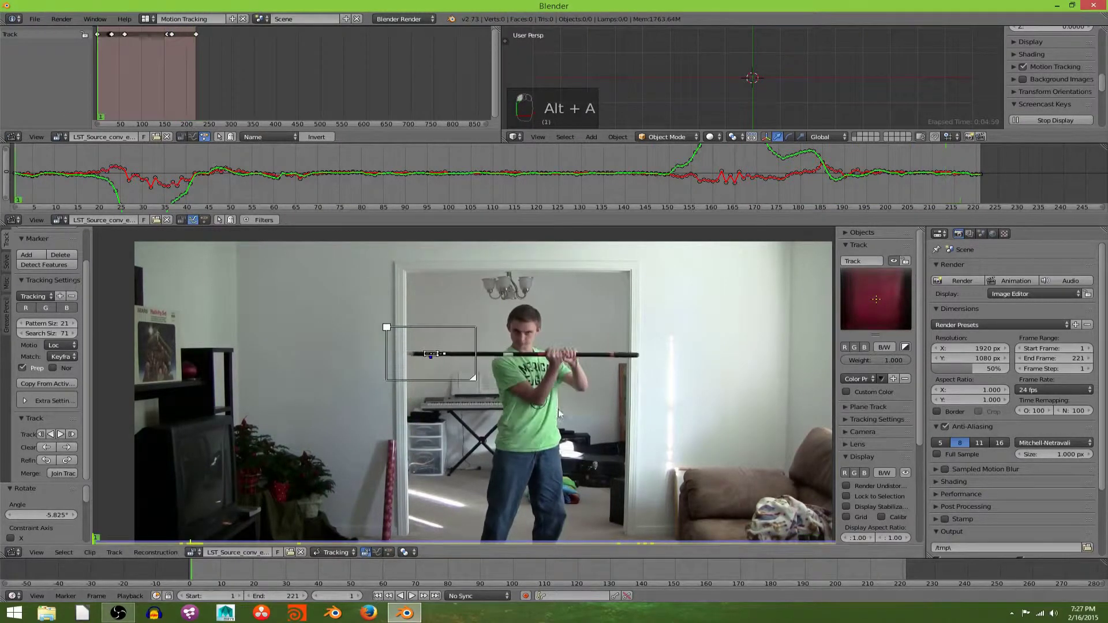
Add a second marker on the red band beside the hands and scale it to the stick's thickness, widening it along X.
scroll(567, 382, up, 4)
scroll(489, 454, up, 4)
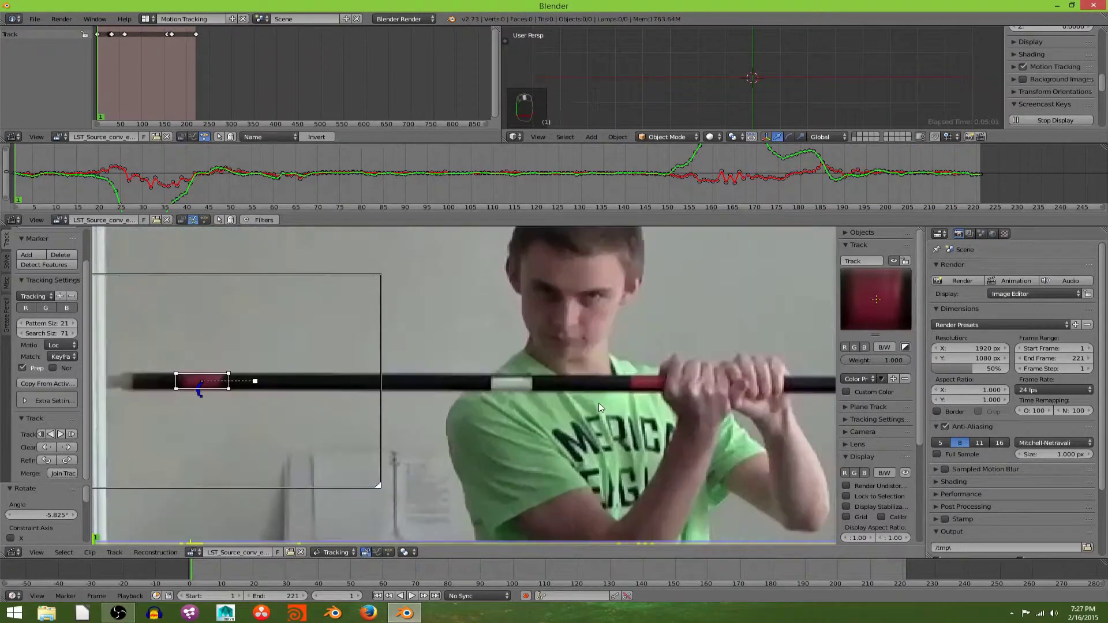
ctrl+click(557, 360)
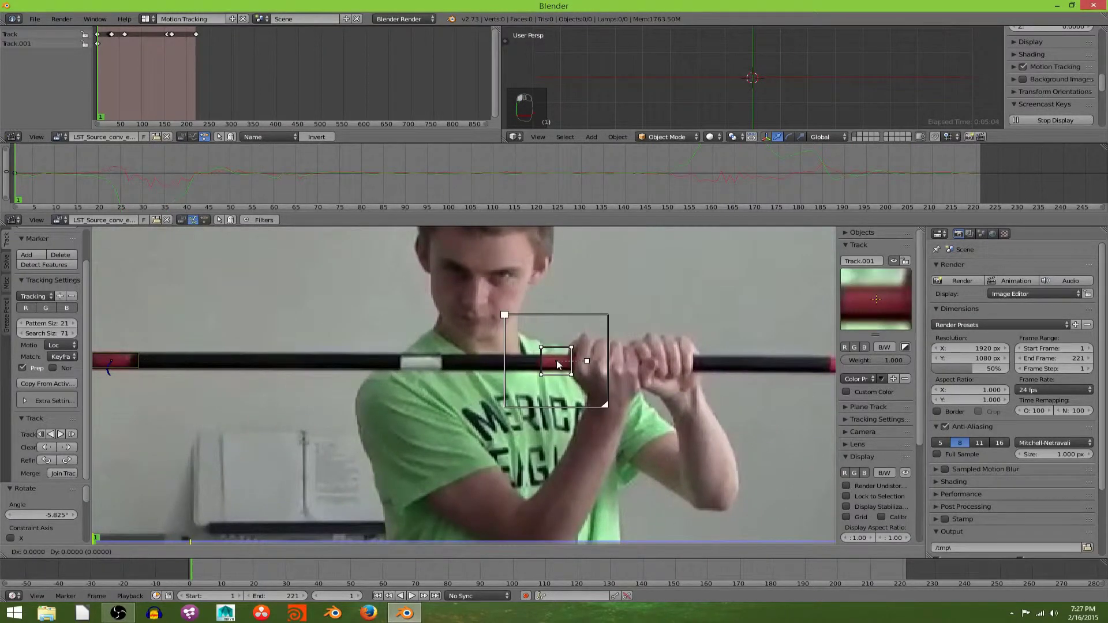
key(s)
click(582, 374)
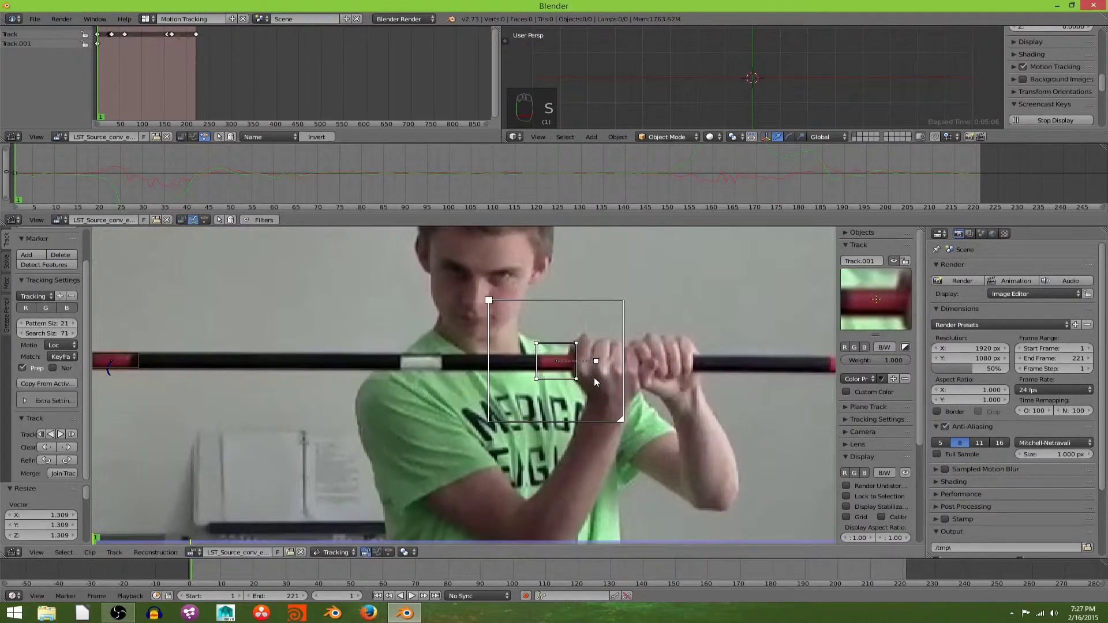
key(s)
click(578, 370)
key(s)
key(x)
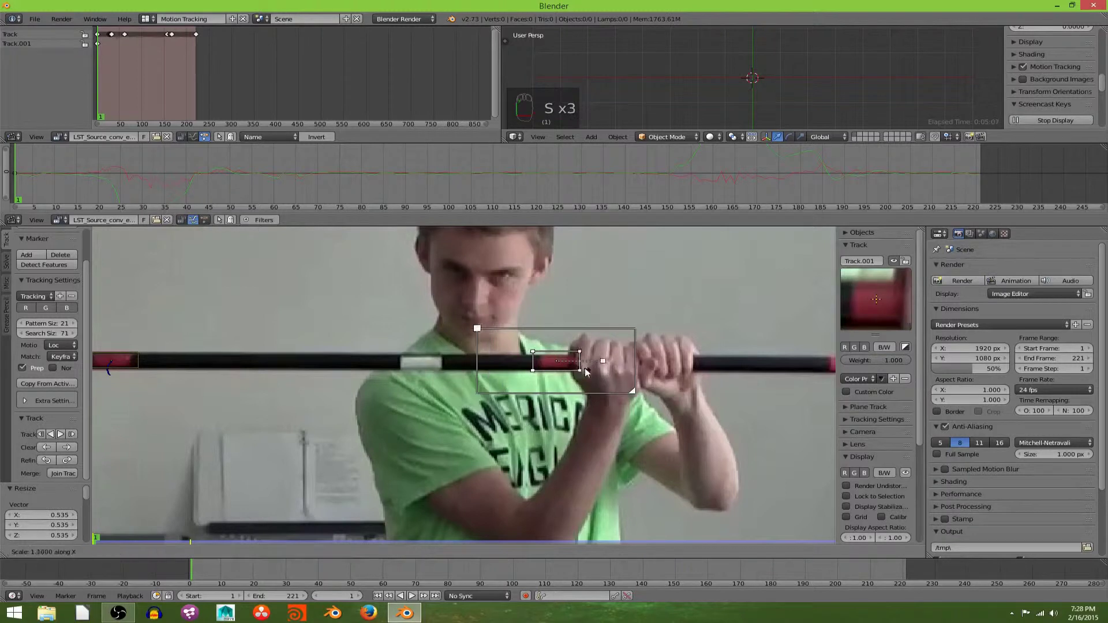
click(589, 370)
Shift the new marker left to include the band's black edge and shrink it to about 0.81 of its size.
key(g)
click(576, 370)
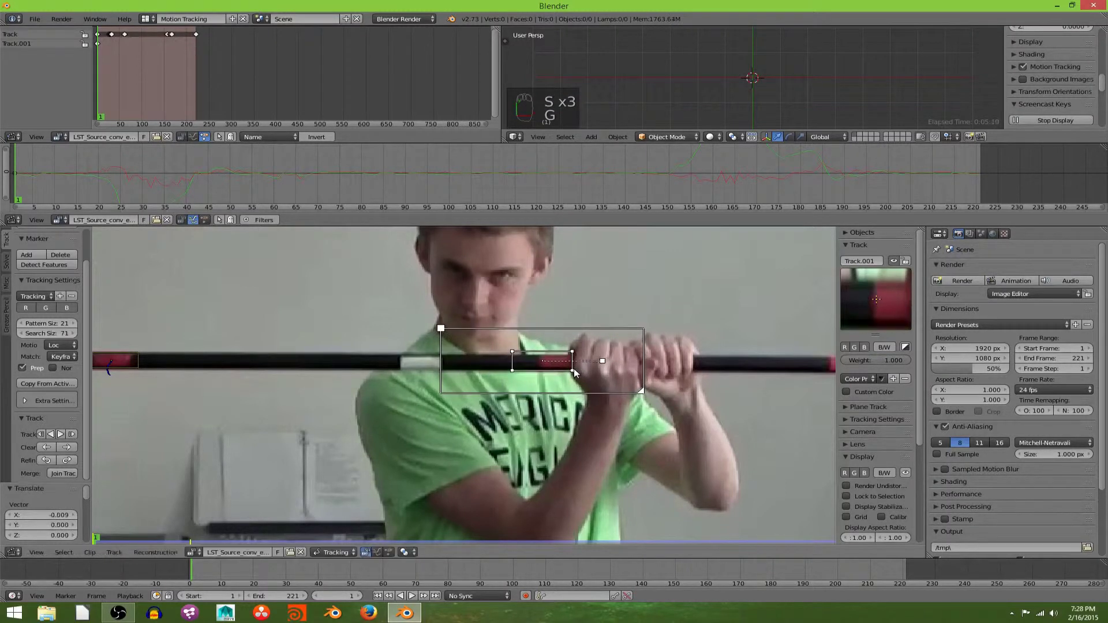
key(s)
click(573, 369)
key(g)
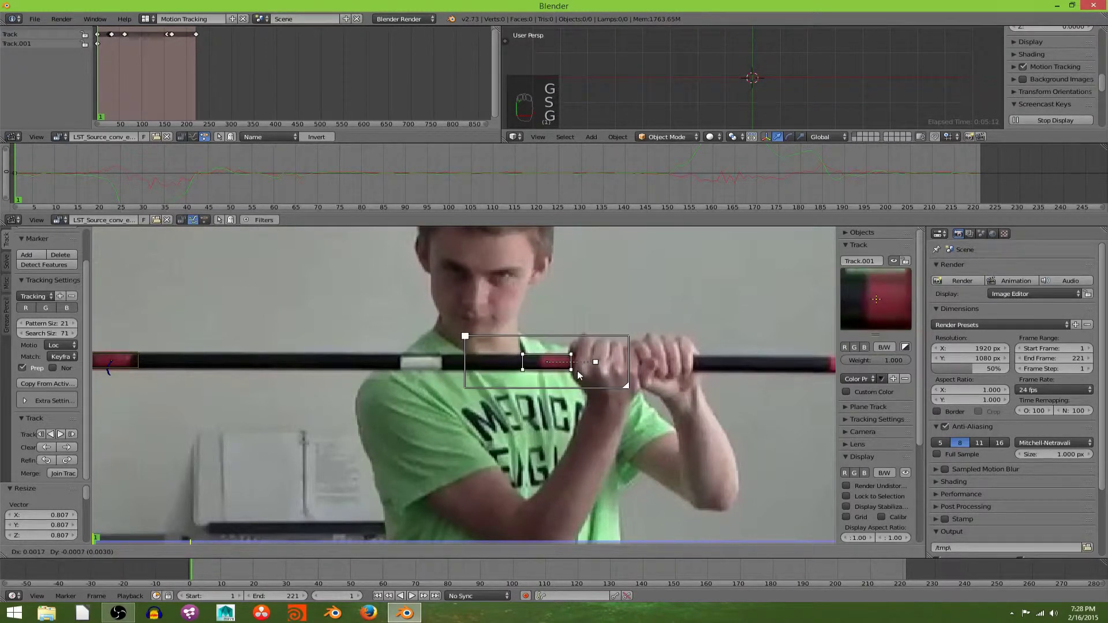
click(577, 371)
Enlarge the second marker's search area so it extends well beyond the hands and the white band.
drag(625, 386, 671, 428)
scroll(522, 423, down, 2)
middle_drag(495, 417, 527, 411)
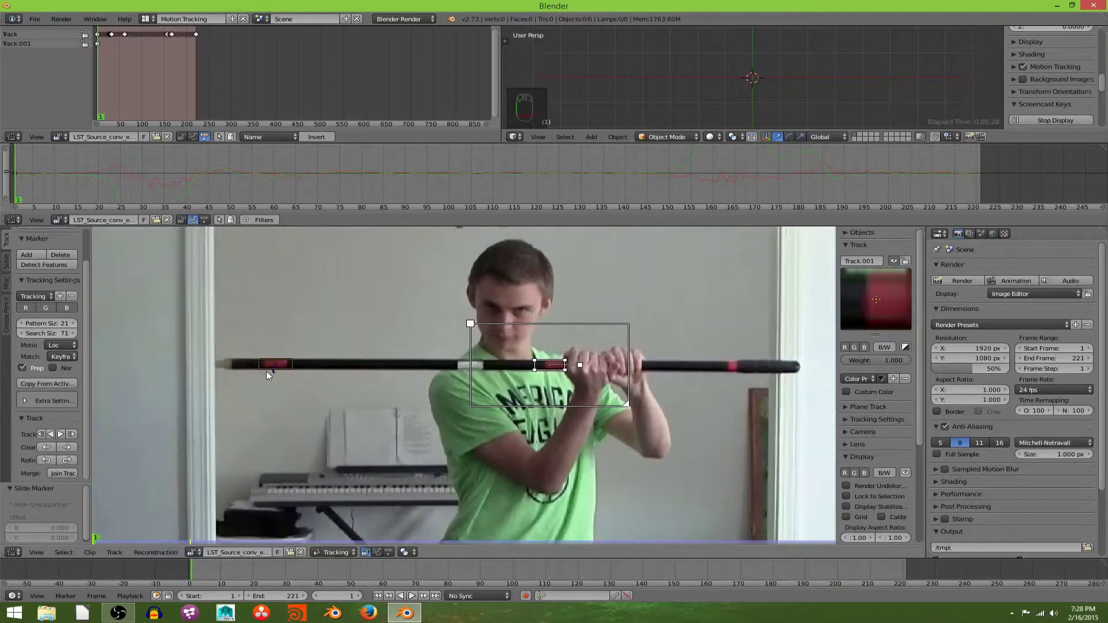
scroll(497, 407, up, 1)
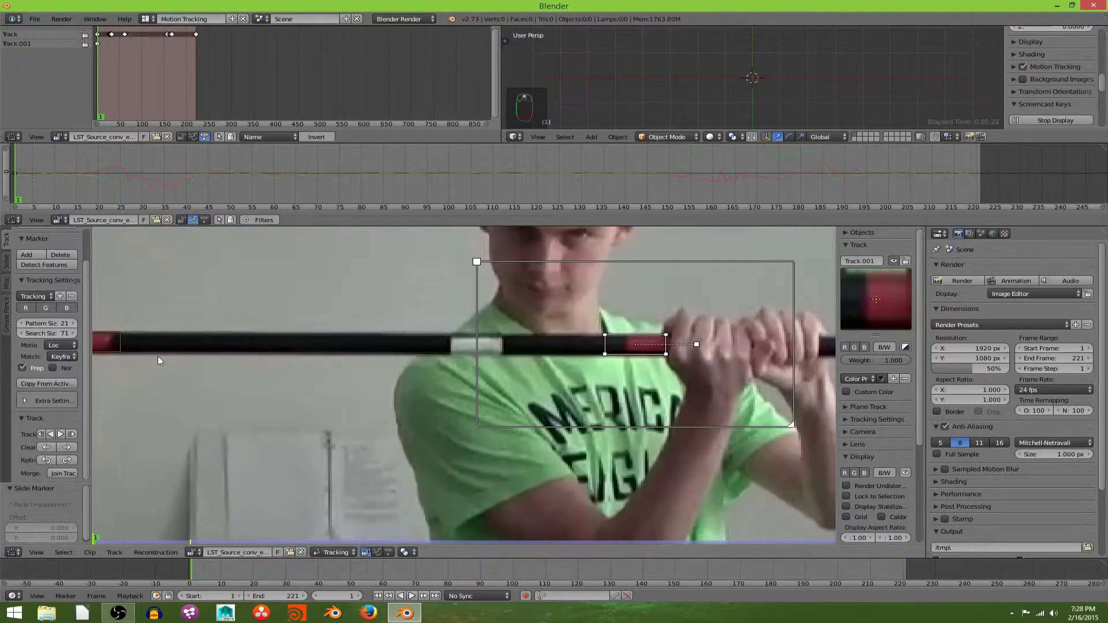
scroll(157, 355, up, 2)
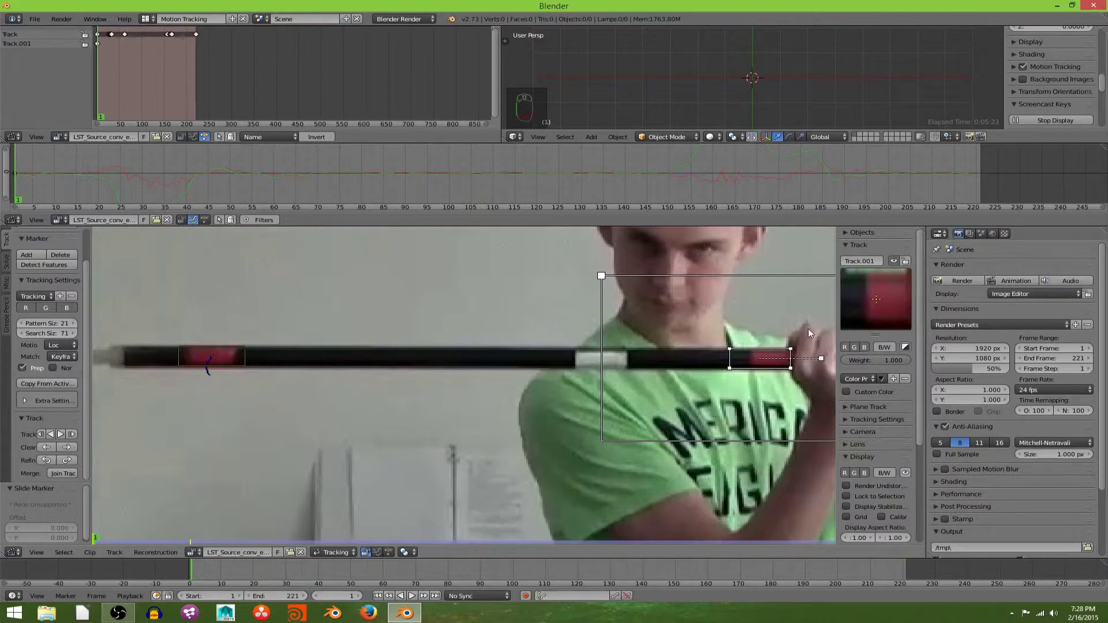
middle_drag(625, 399, 403, 359)
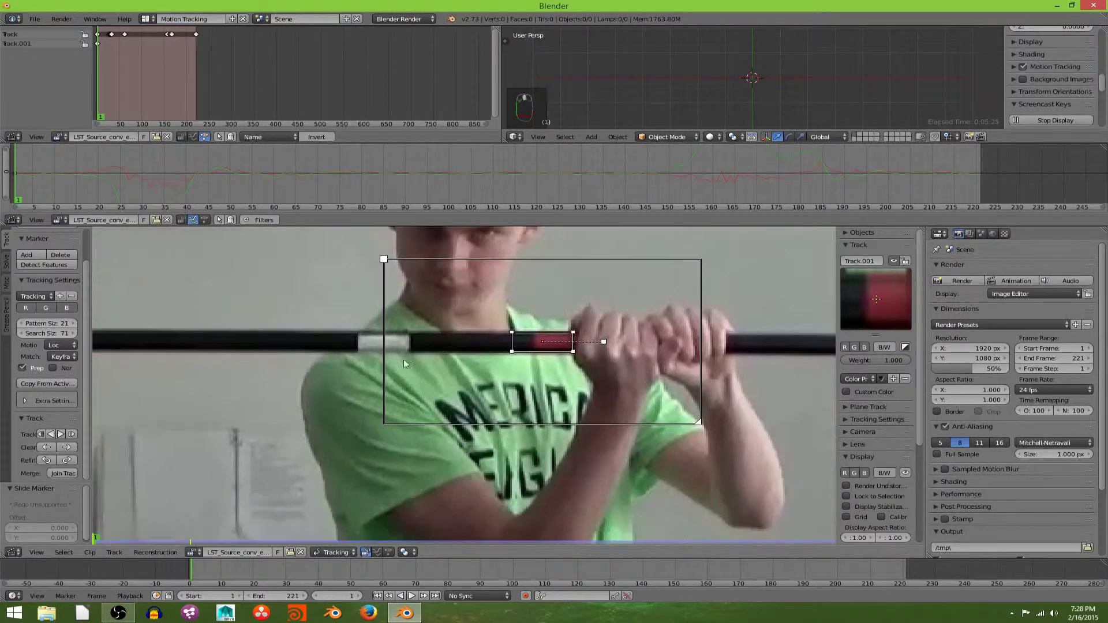
scroll(531, 352, up, 1)
middle_drag(544, 354, 498, 404)
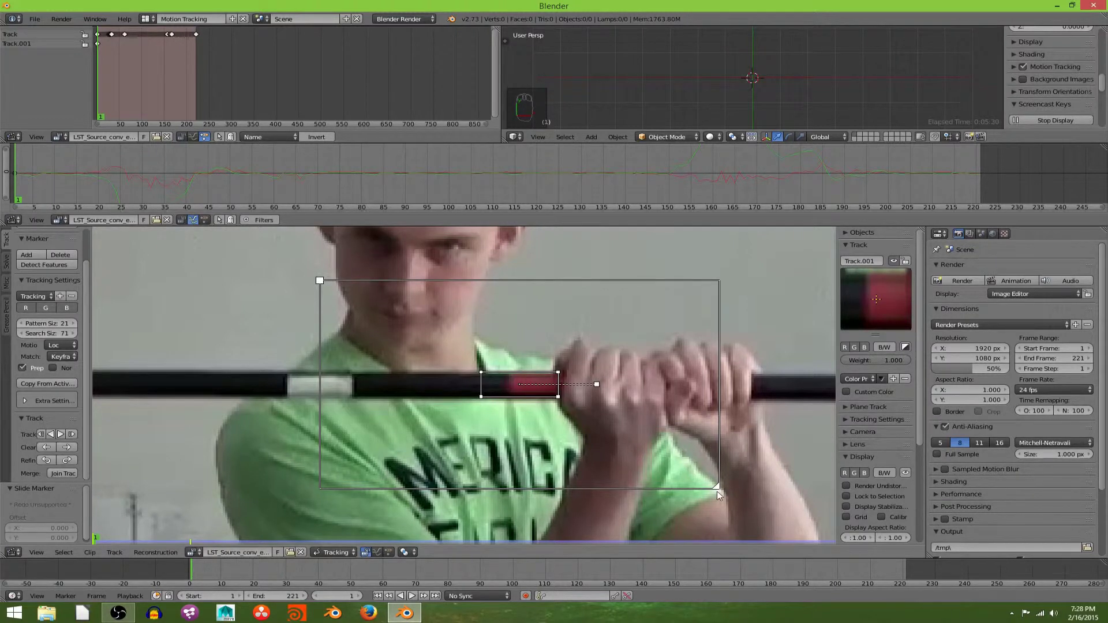
drag(717, 490, 740, 508)
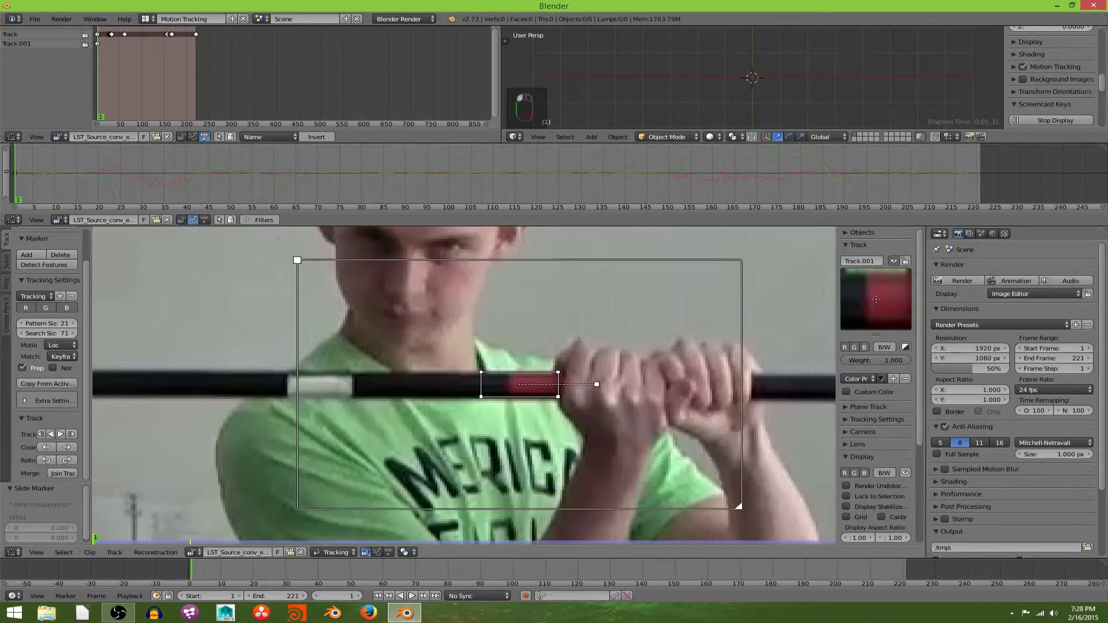
Track the second marker forward from frame 1 to frame 25 and try to move it back onto the red band.
click(73, 434)
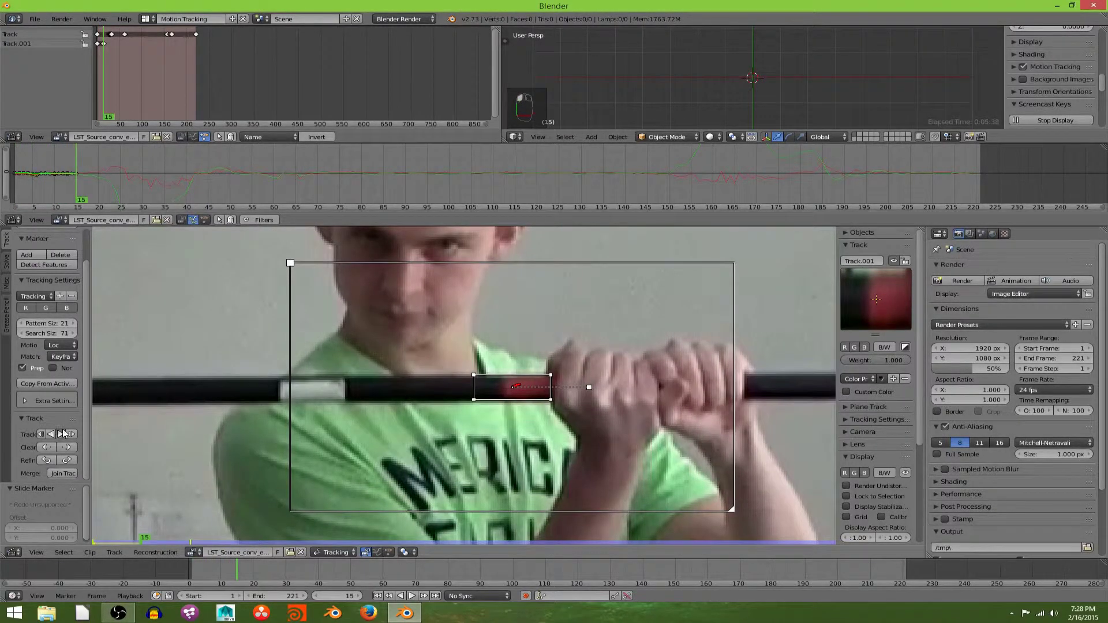
middle_drag(542, 470, 511, 317)
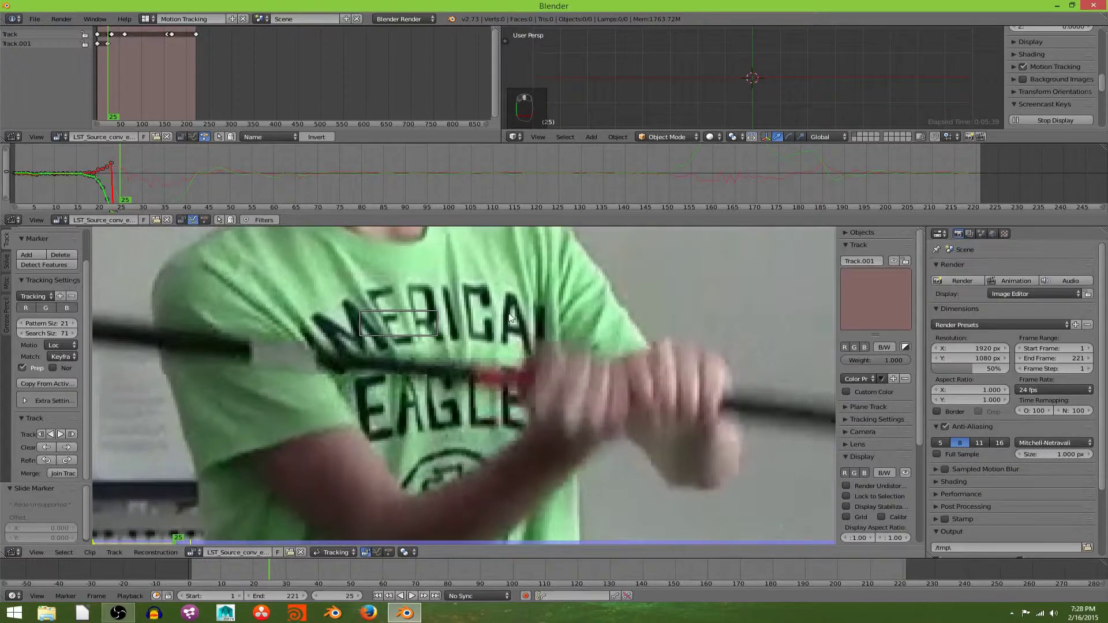
key(g)
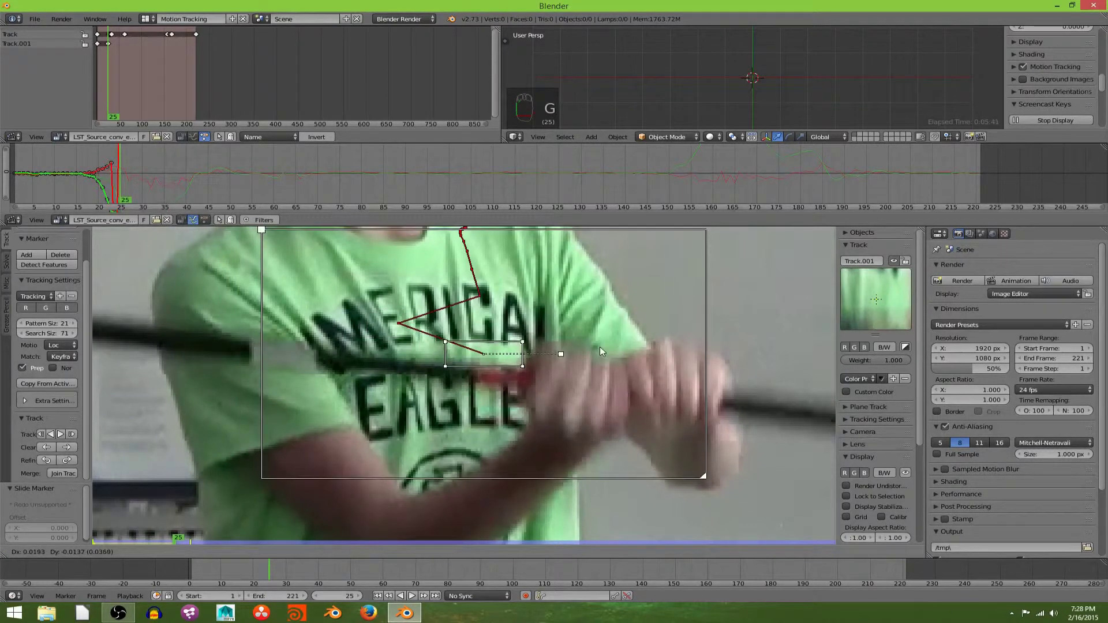
right_click(601, 347)
click(40, 435)
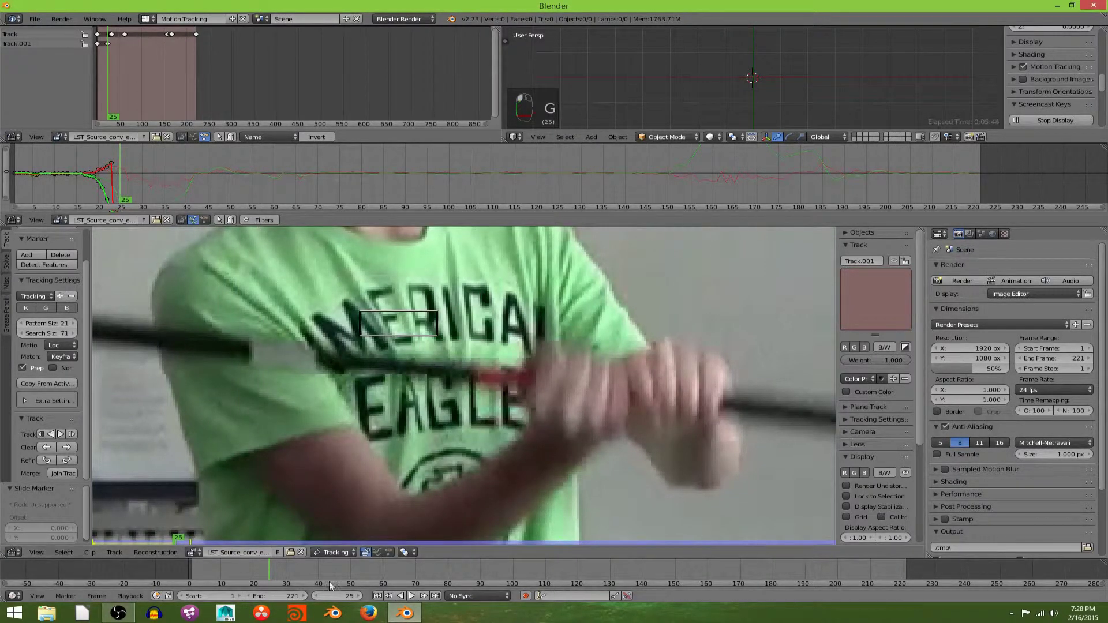
Track on to frame 27, fit the second marker to the red band by moving and rotating it, and track one more frame.
click(71, 435)
key(g)
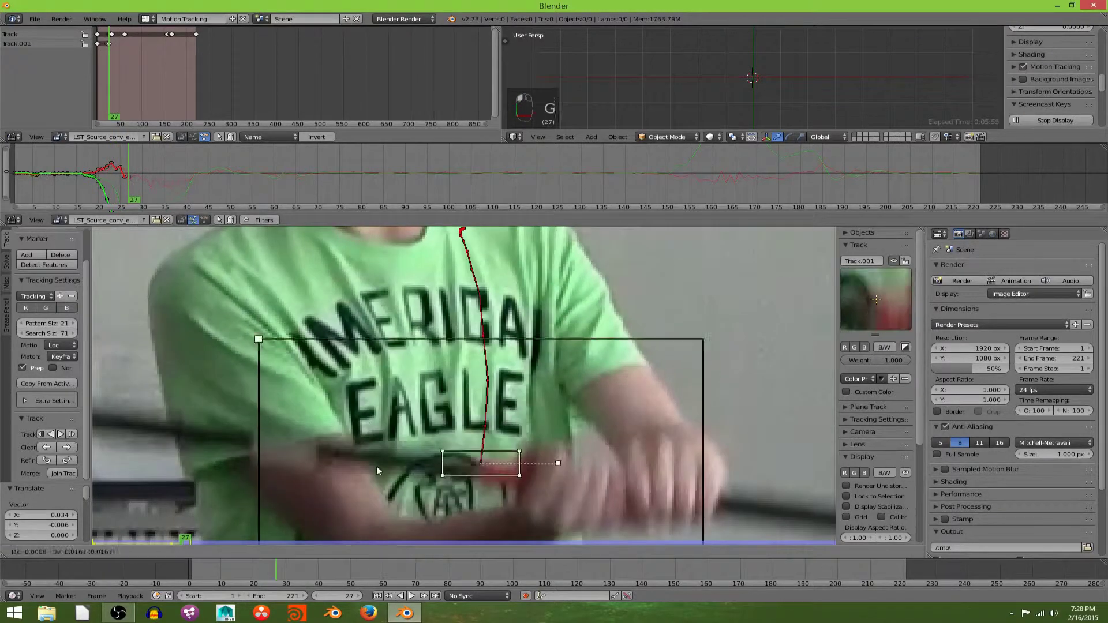
click(369, 458)
key(r)
click(71, 435)
Readjust the second marker's angle and position on the red band and track one frame to frame 31.
middle_drag(421, 528, 420, 380)
key(r)
key(g)
click(415, 388)
click(71, 435)
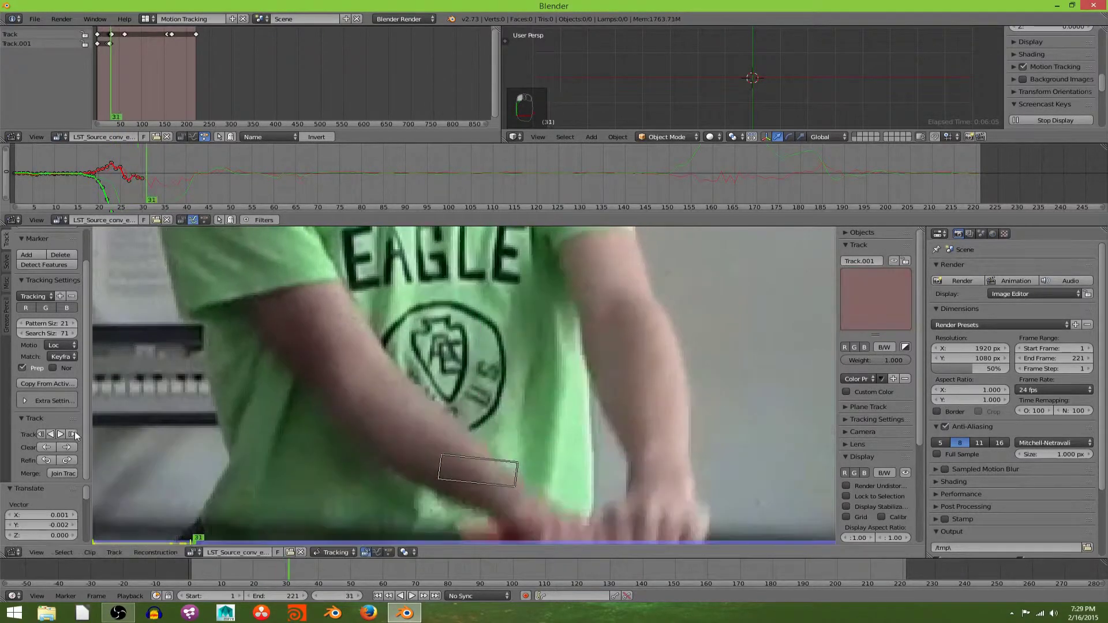
Move and rotate the second marker onto the red band at frame 31 and resume tracking forward.
middle_drag(438, 474, 438, 375)
key(g)
key(r)
click(241, 408)
click(71, 435)
scroll(439, 405, down, 5)
click(61, 434)
Align the second marker's position and angle with the red band at frame 35 and continue tracking forward.
scroll(461, 404, up, 5)
key(g)
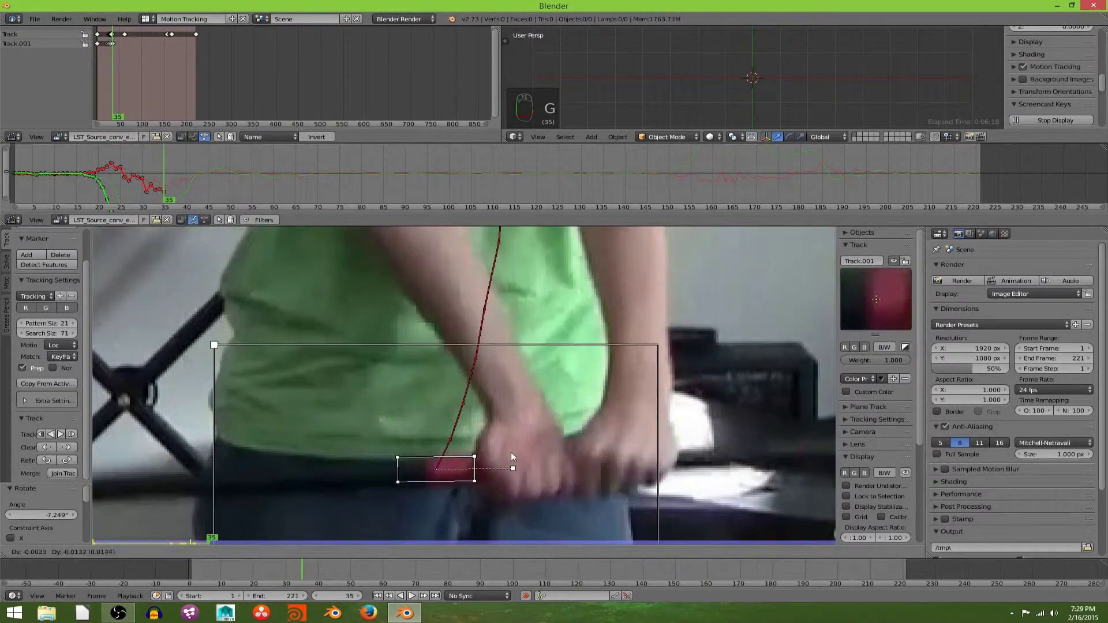
click(511, 452)
key(r)
click(511, 456)
click(73, 434)
click(60, 433)
Rotate the second marker about 9.1° to match the red band around frame 169 and track it through frame 221.
scroll(438, 404, down, 5)
click(315, 599)
scroll(462, 369, up, 5)
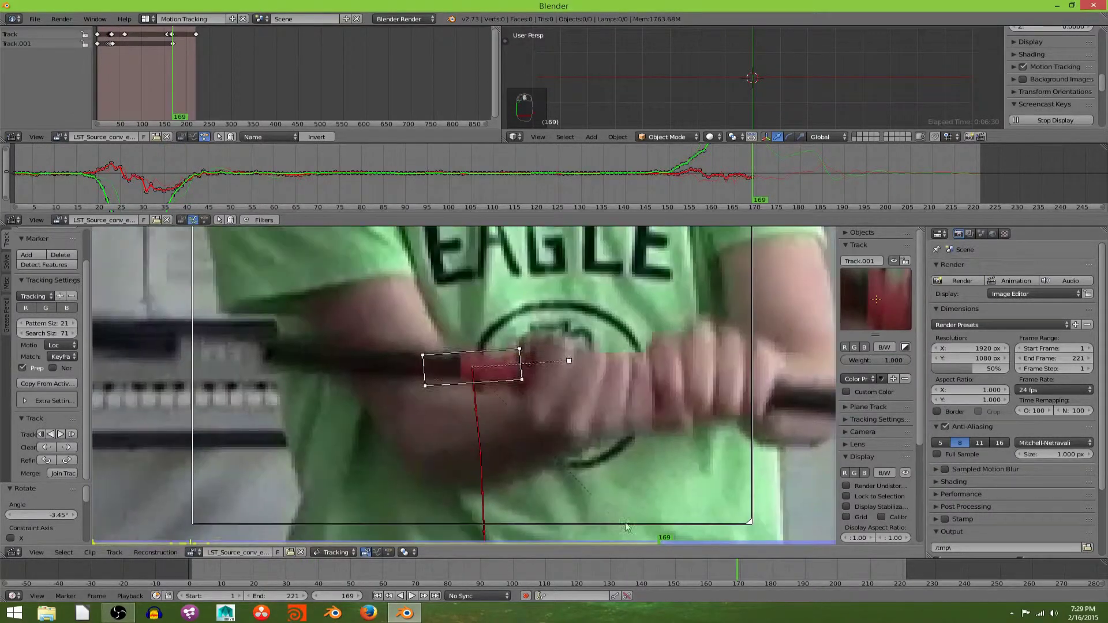
key(r)
click(629, 522)
click(72, 434)
click(71, 435)
scroll(383, 344, down, 5)
click(60, 436)
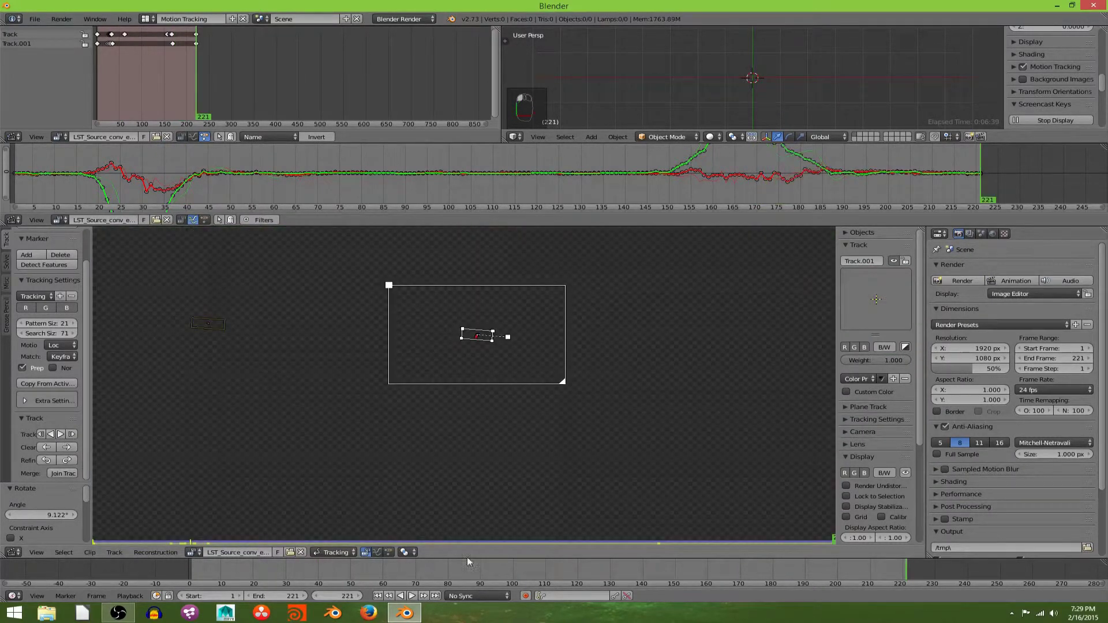
Play the footage from frame 1 to check both markers against the red bands, and return to frame 1.
click(378, 595)
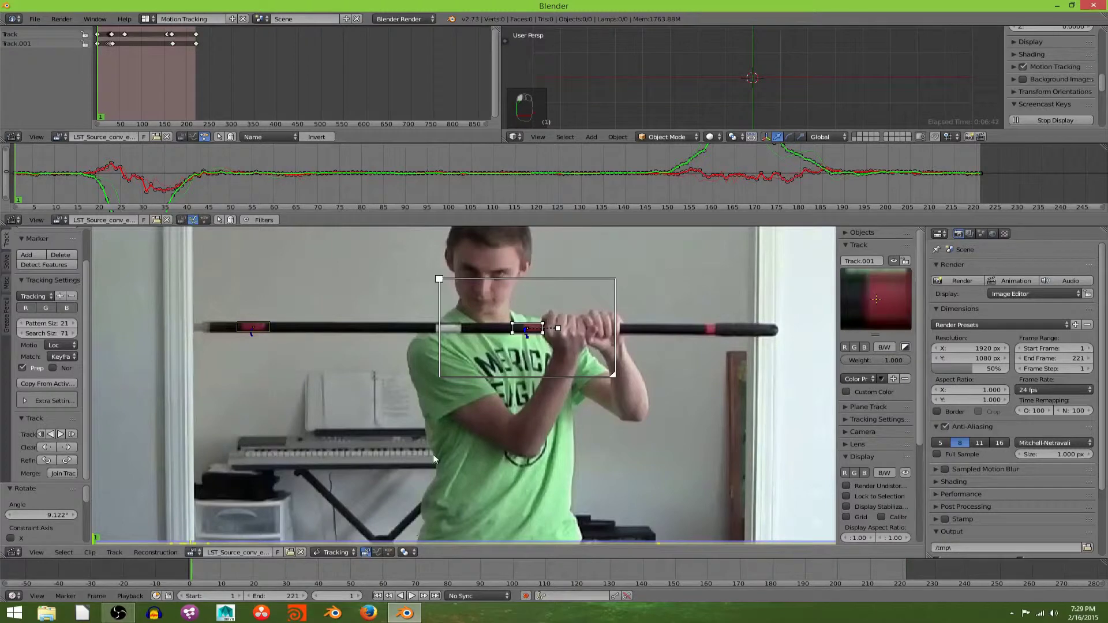
key(alt+a)
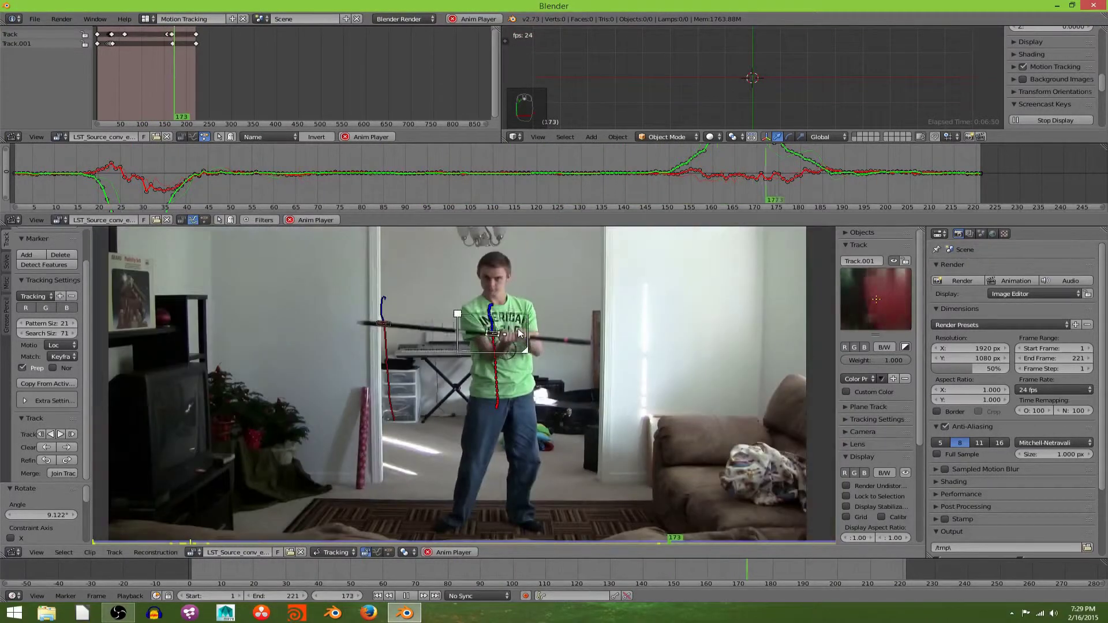
key(alt+a)
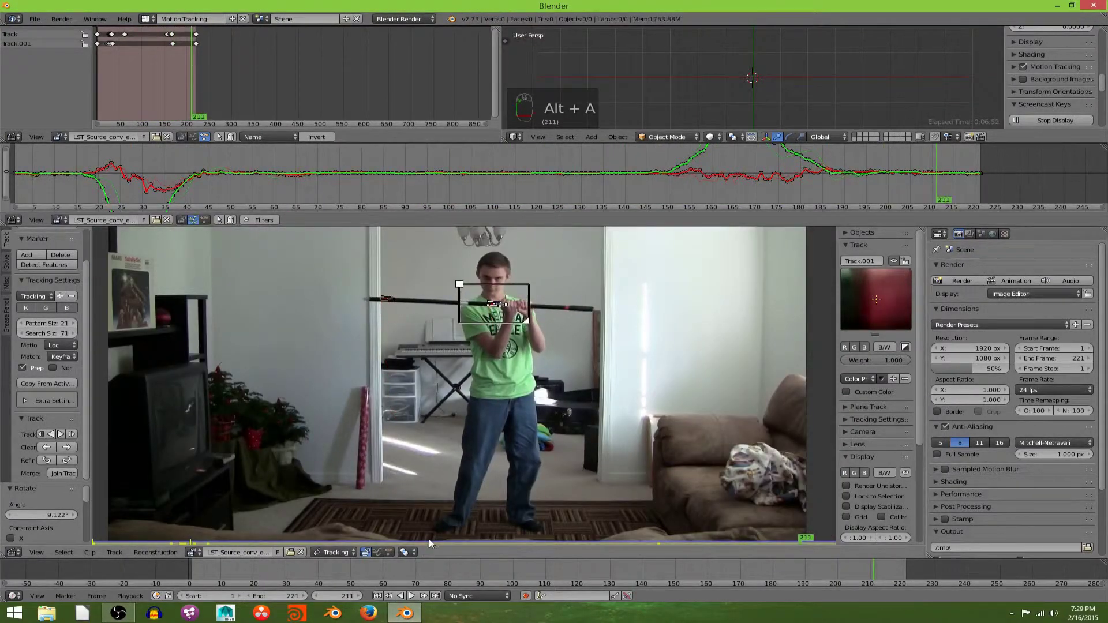
click(378, 594)
Select both markers on the stick, enable the Tripod option, and solve the object motion.
scroll(472, 342, up, 2)
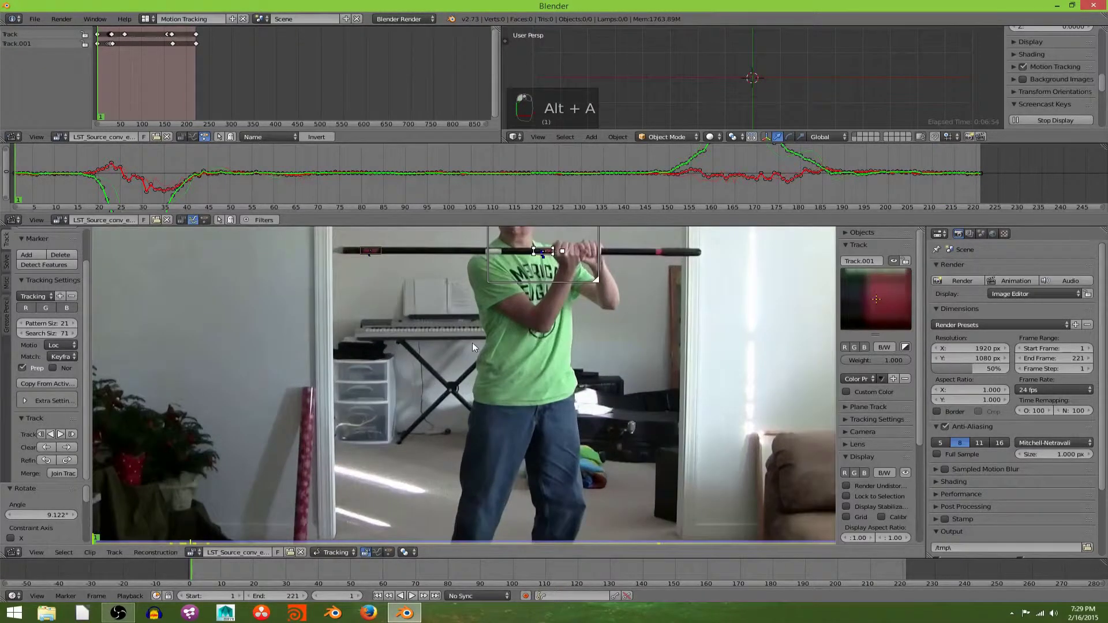
shift+click(425, 327)
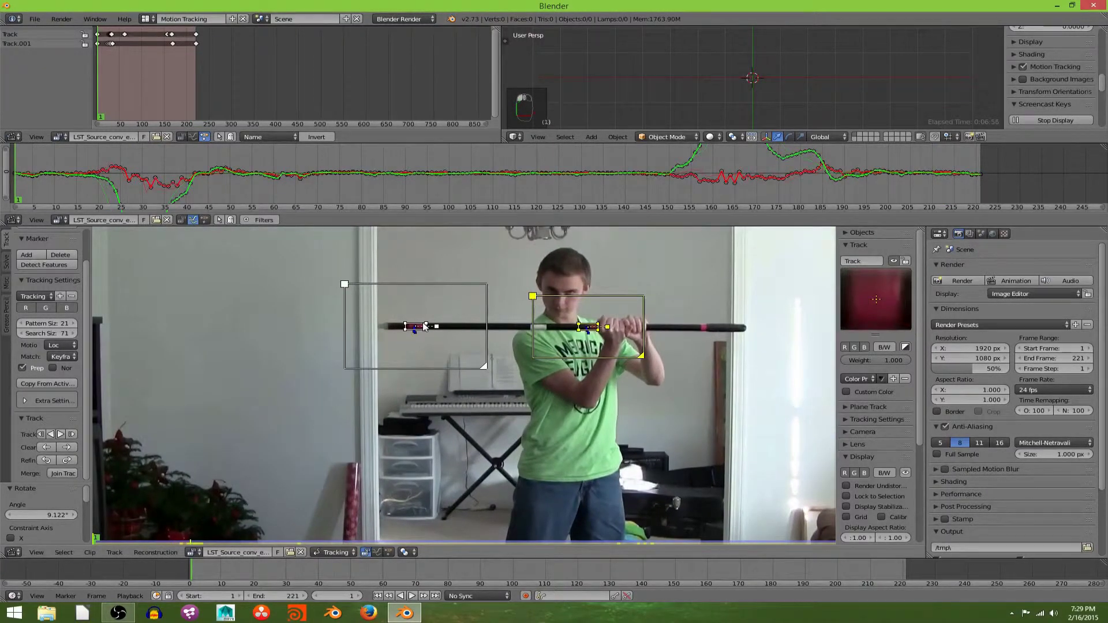
click(7, 265)
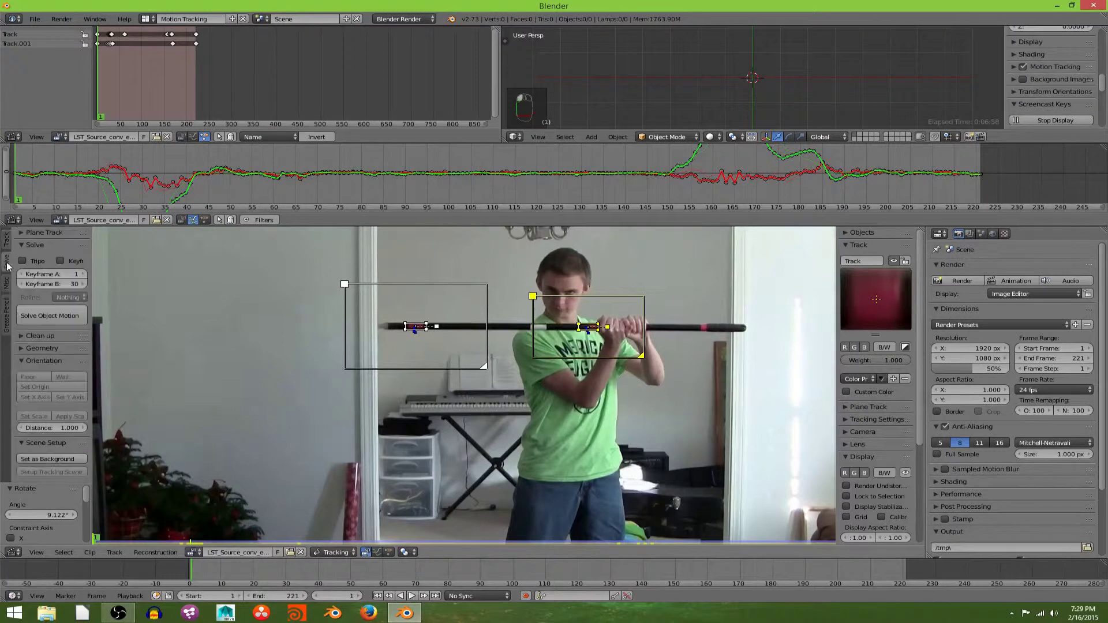
click(23, 261)
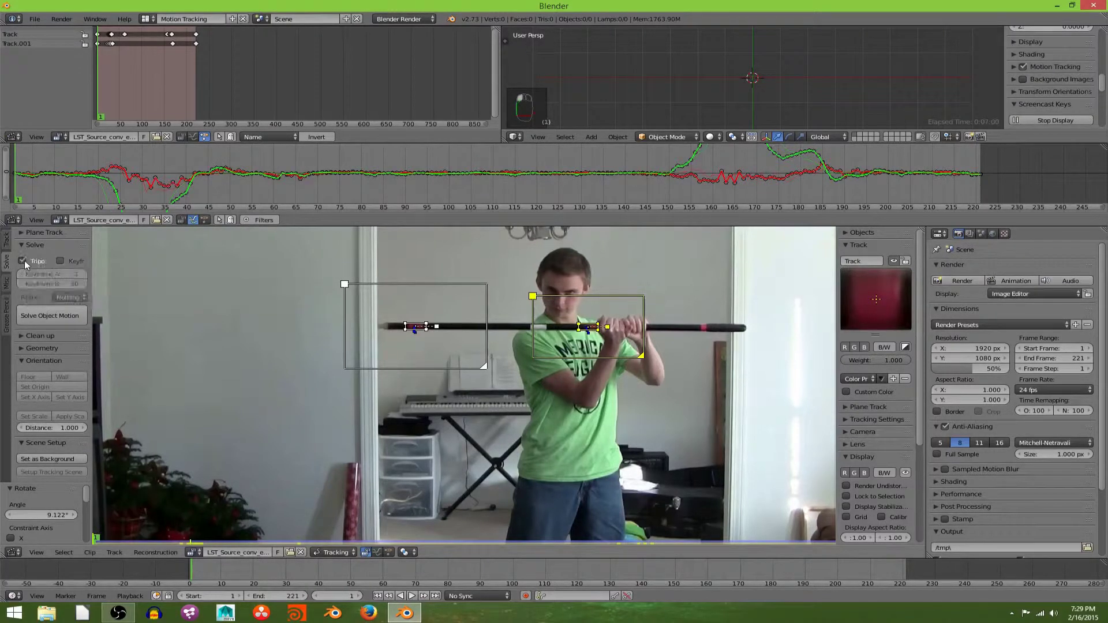
click(59, 315)
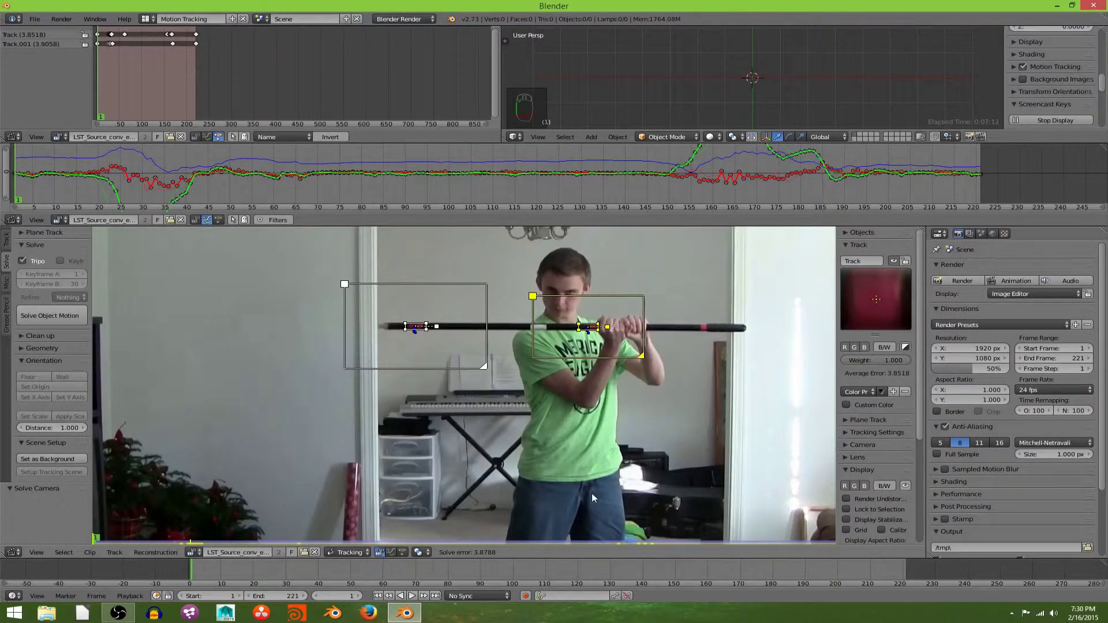
Rename the track on the red band near the stick's tip as L_top.
right_click(653, 445)
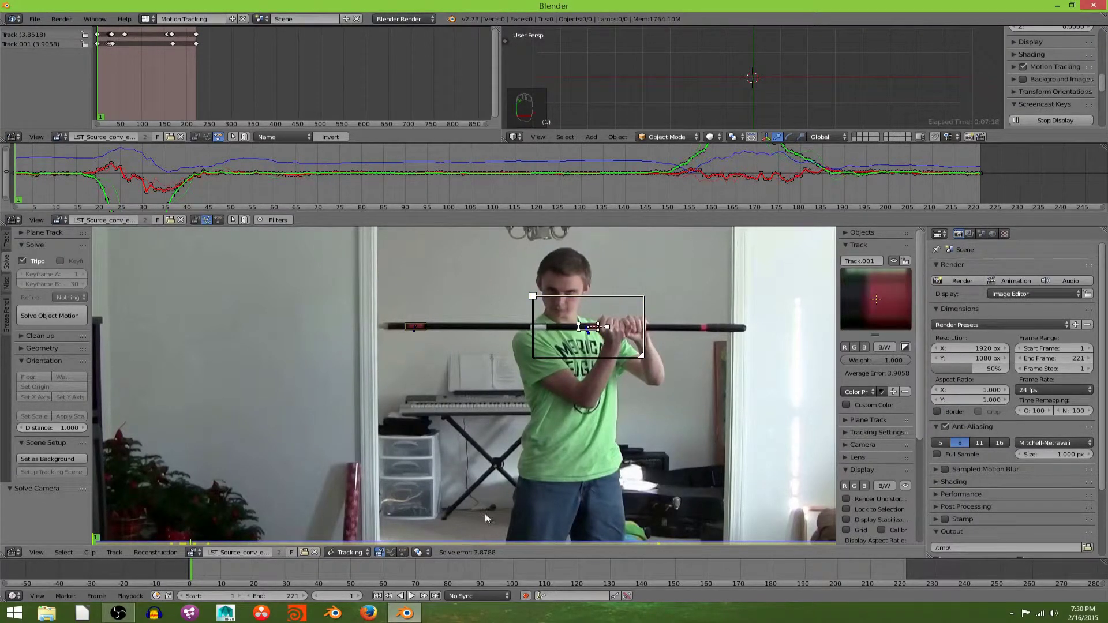
click(874, 470)
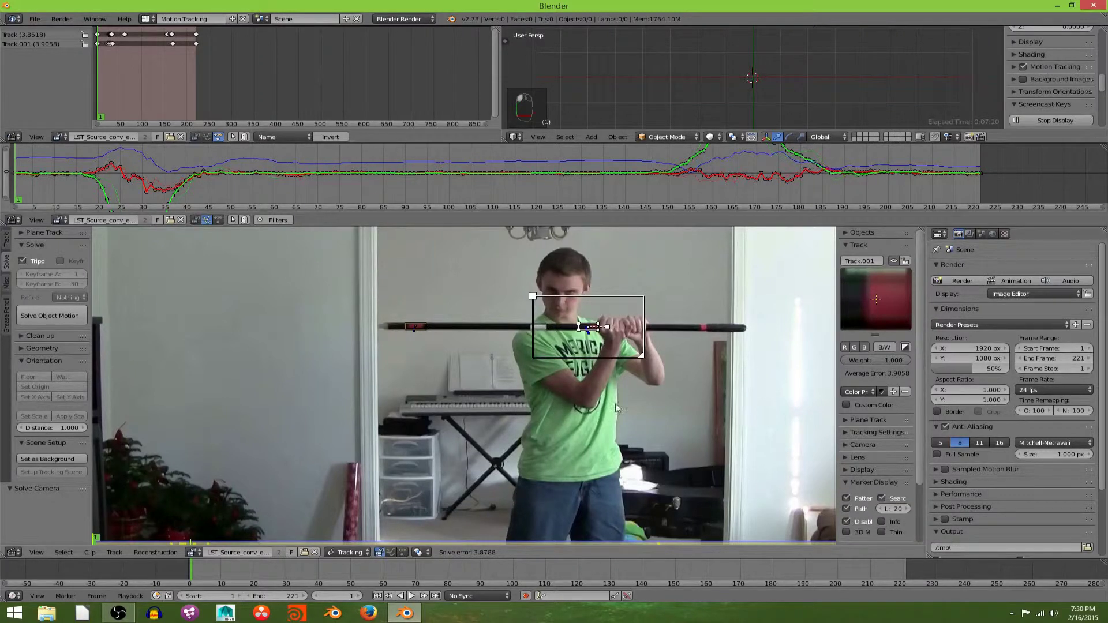
click(891, 480)
scroll(860, 476, down, 1)
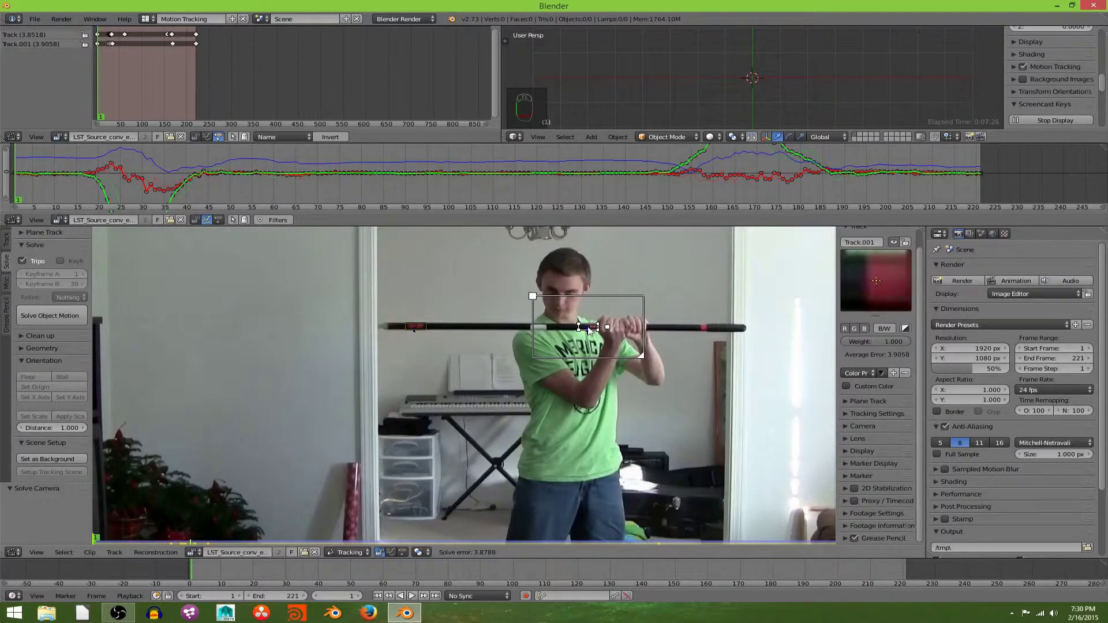
scroll(588, 327, up, 4)
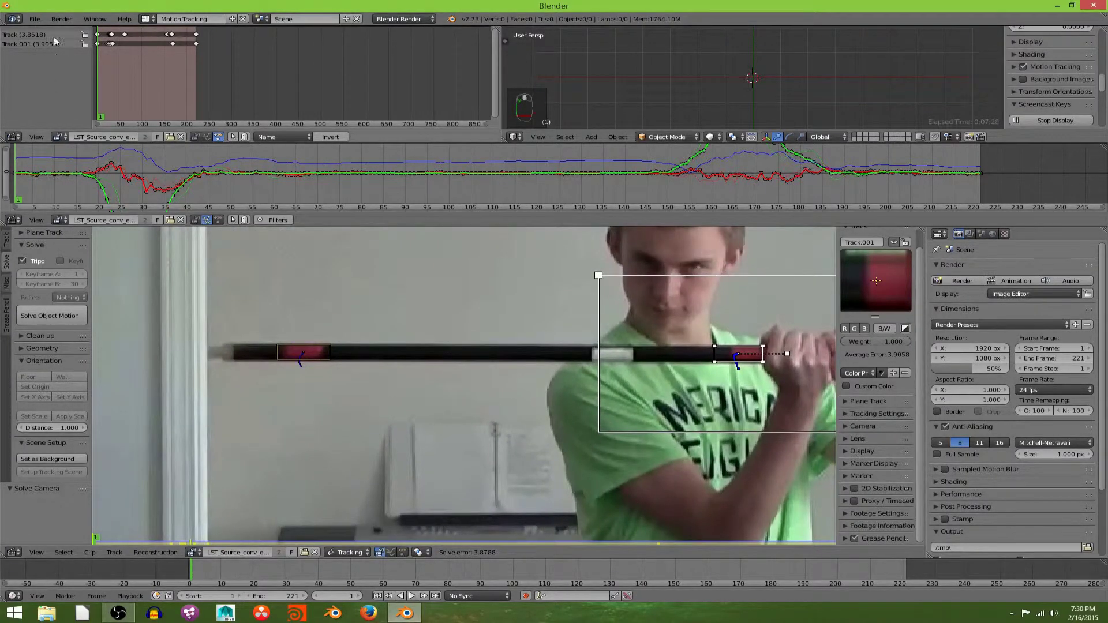
scroll(650, 403, down, 4)
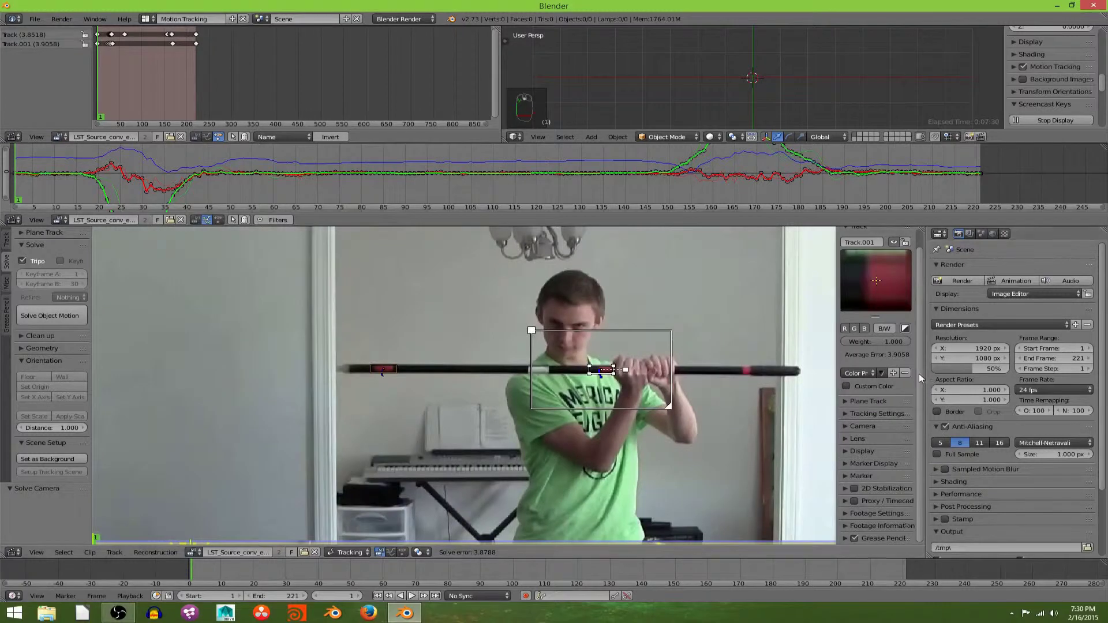
scroll(912, 366, up, 2)
click(379, 366)
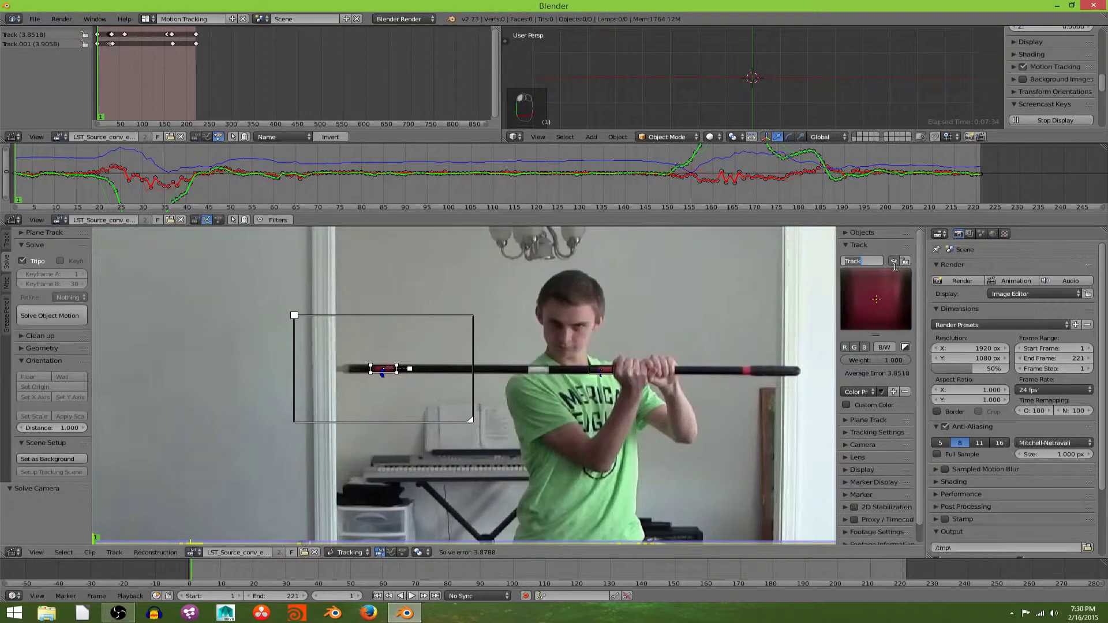
key(BackSpace)
text(L_top)
key(Return)
Rename the track on the red band next to the hands as L_Bottom, and reselect the L_top track.
click(601, 370)
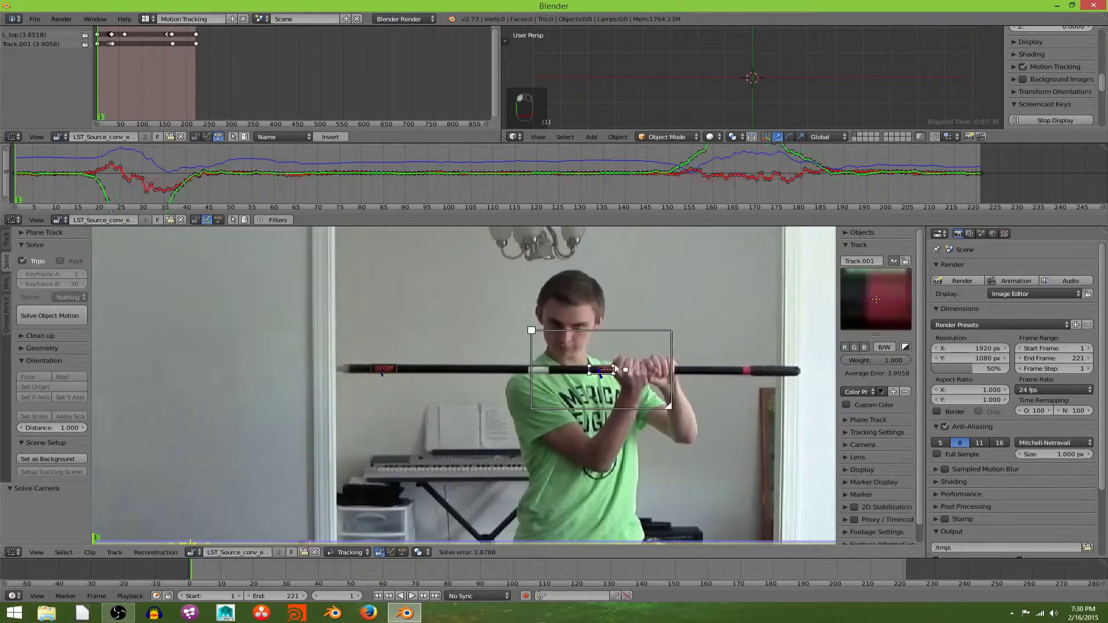
double_click(864, 260)
key(BackSpace)
text(L_Bottom)
key(Return)
click(397, 371)
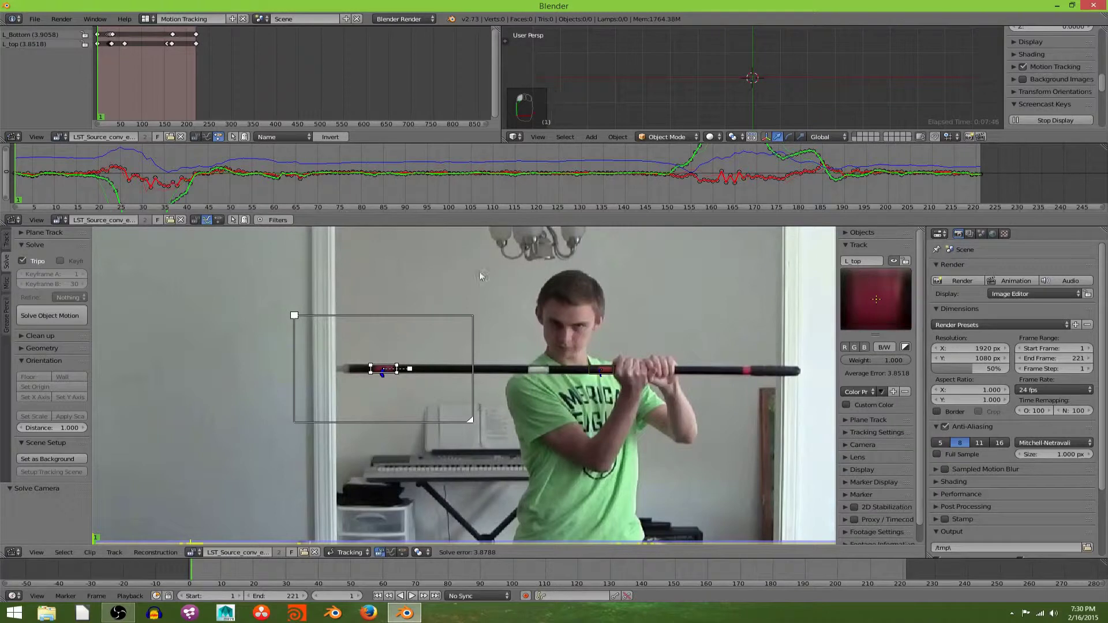
click(848, 261)
click(847, 261)
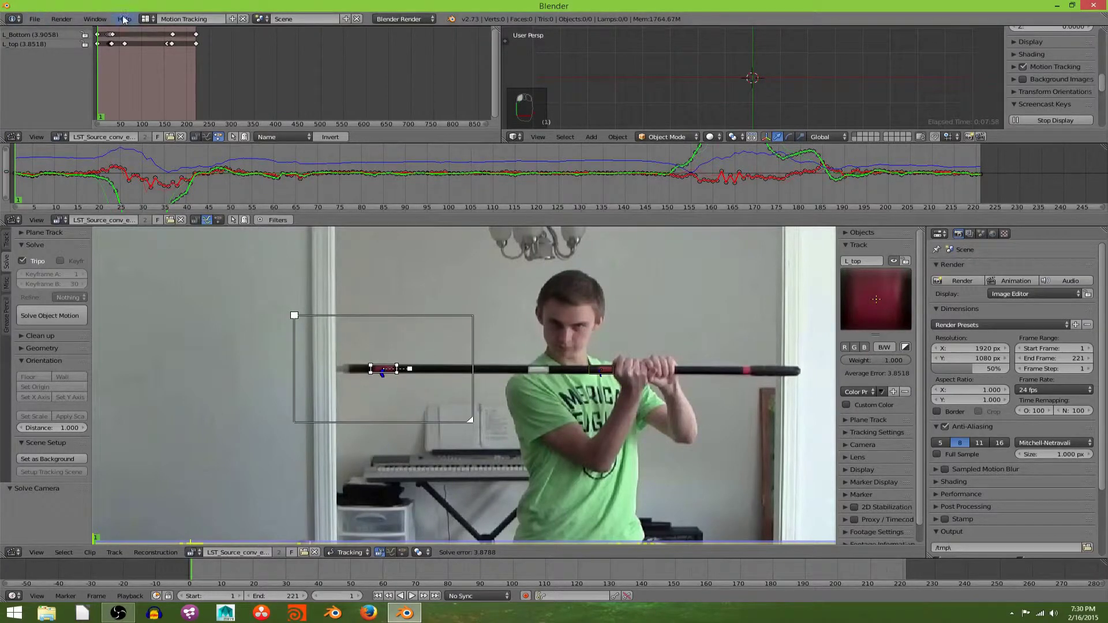
Switch to the Default screen layout and add a camera at the scene's origin.
click(145, 19)
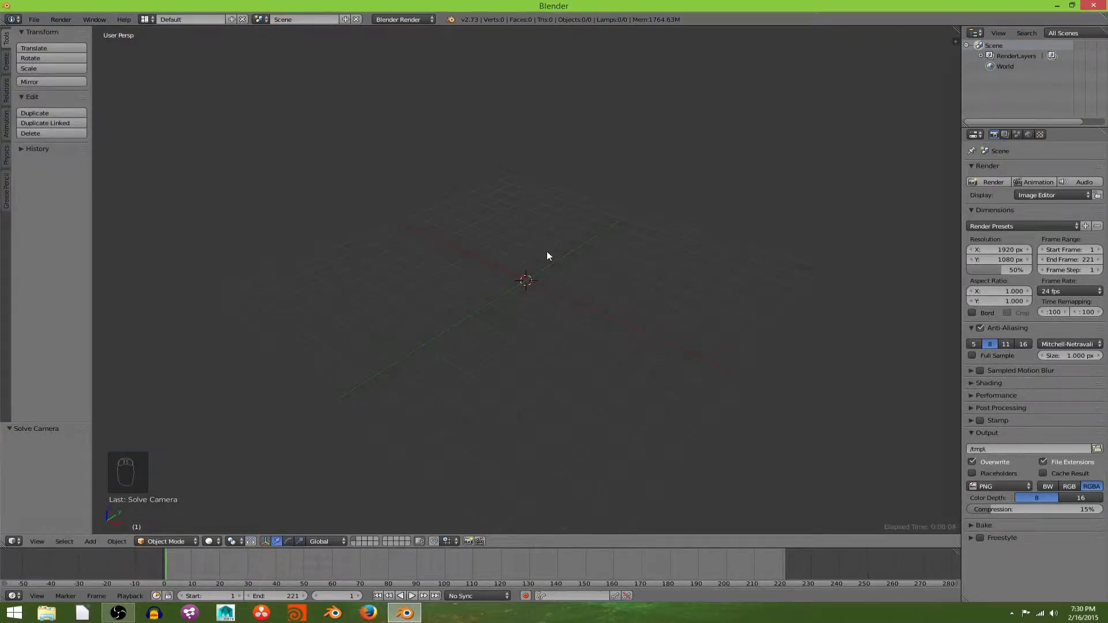
key(shift+a)
mouse_move(546, 252)
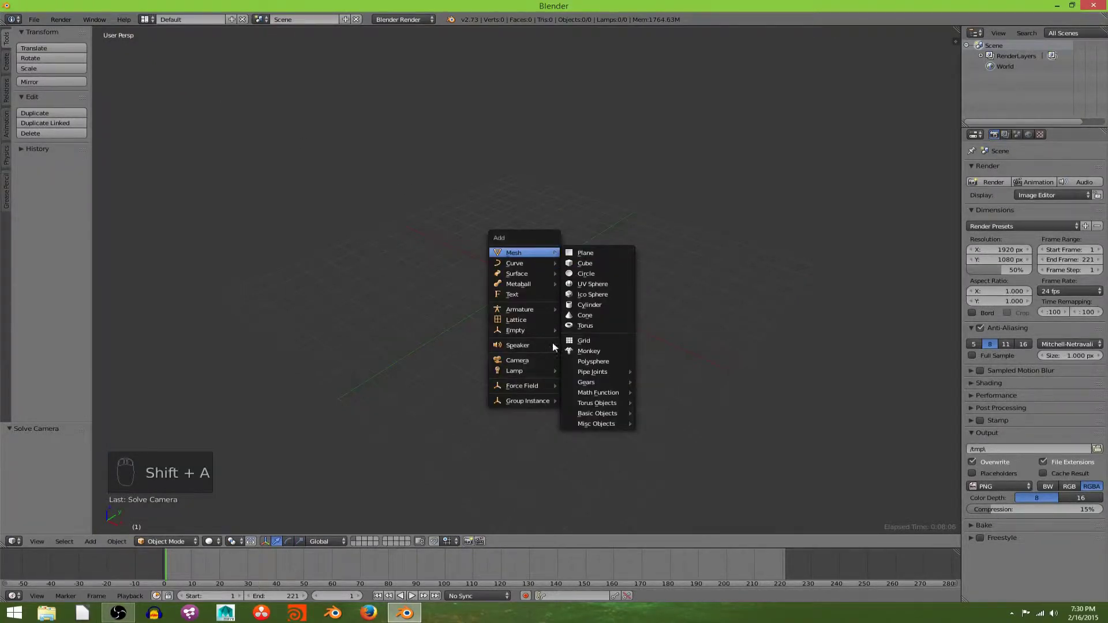
click(533, 362)
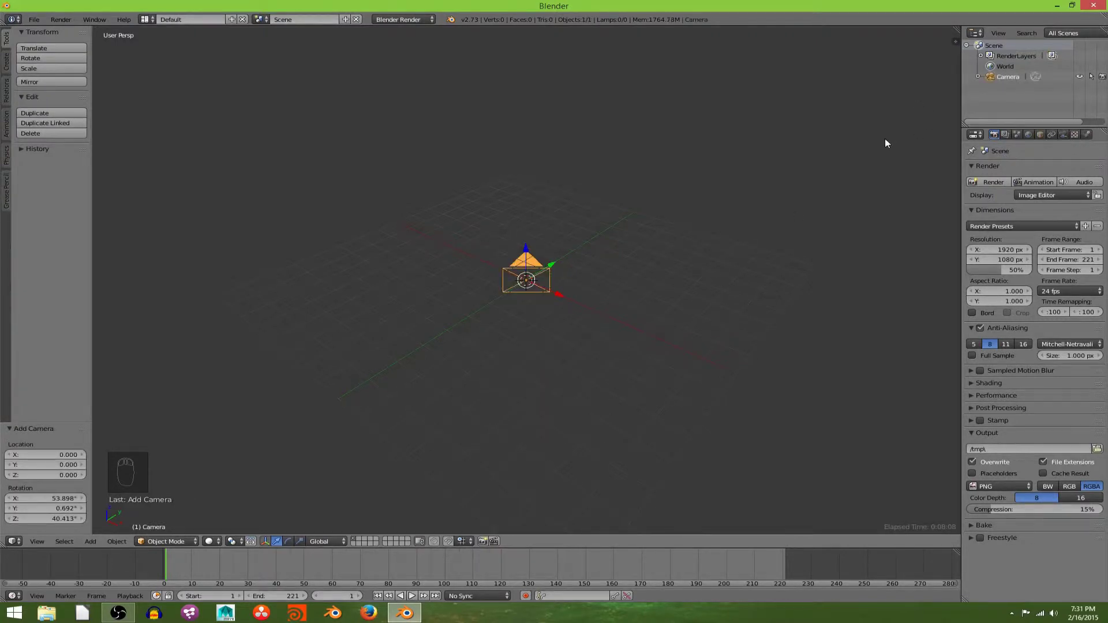
Reset the camera's X, Y and Z rotation to 0° and rotate it 90° about the X axis.
key(n)
scroll(887, 143, up, 5)
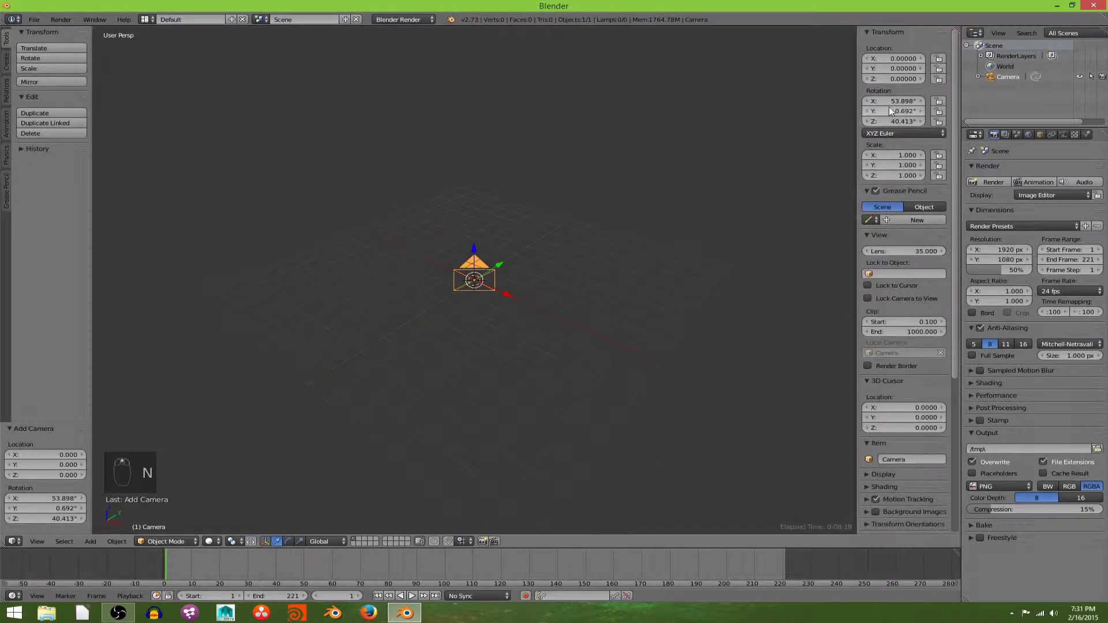
click(889, 101)
text(0)
key(Tab)
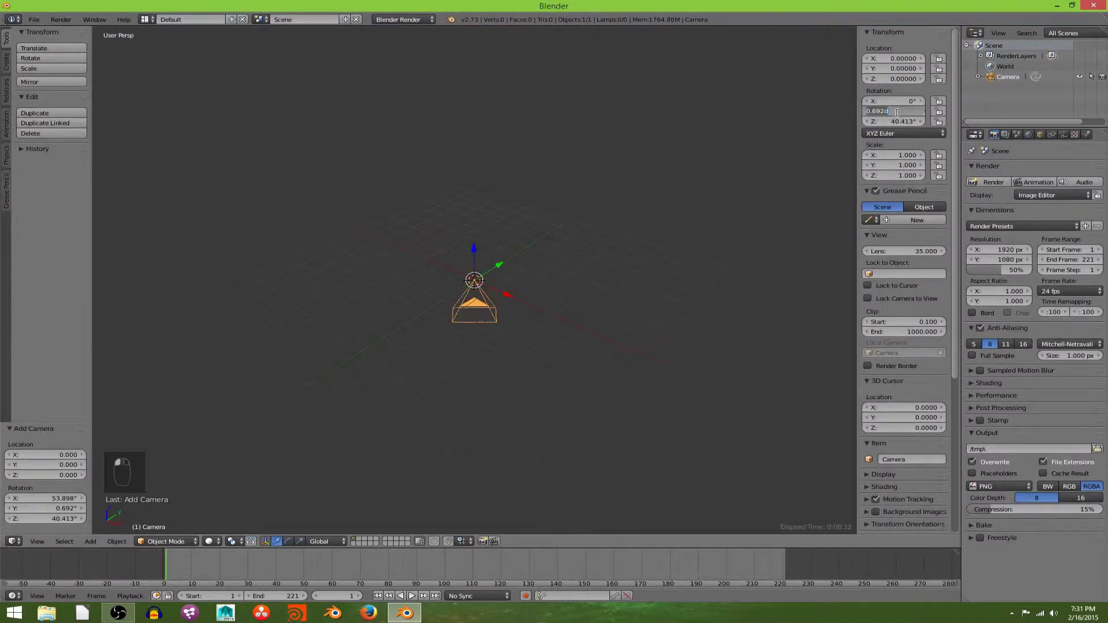
text(0)
key(Tab)
text(0)
key(Return)
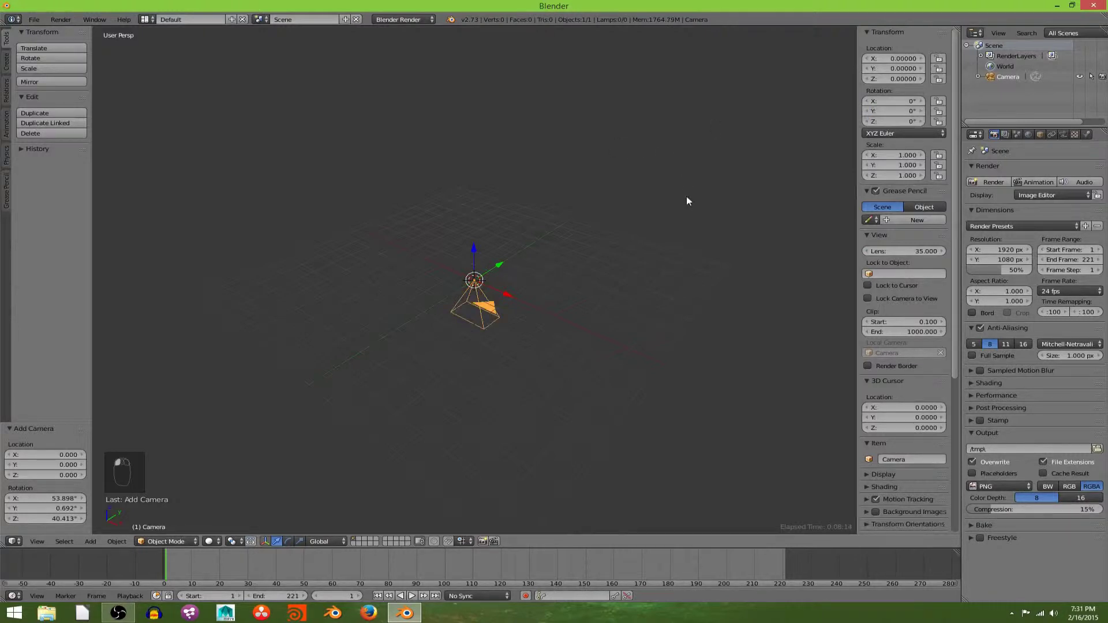
text(rx90)
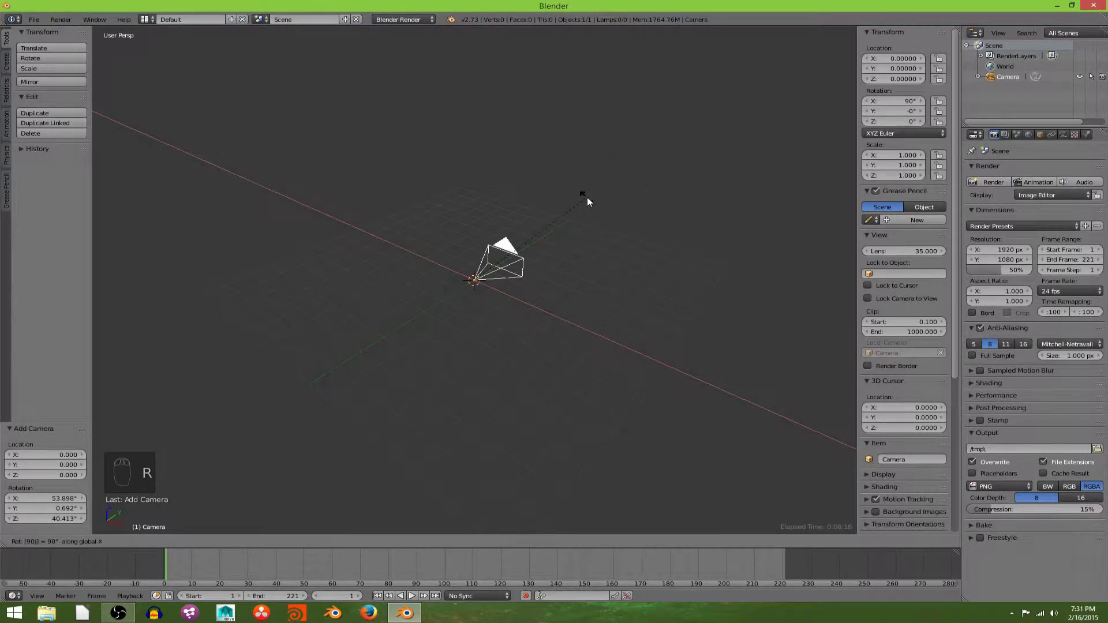
key(Return)
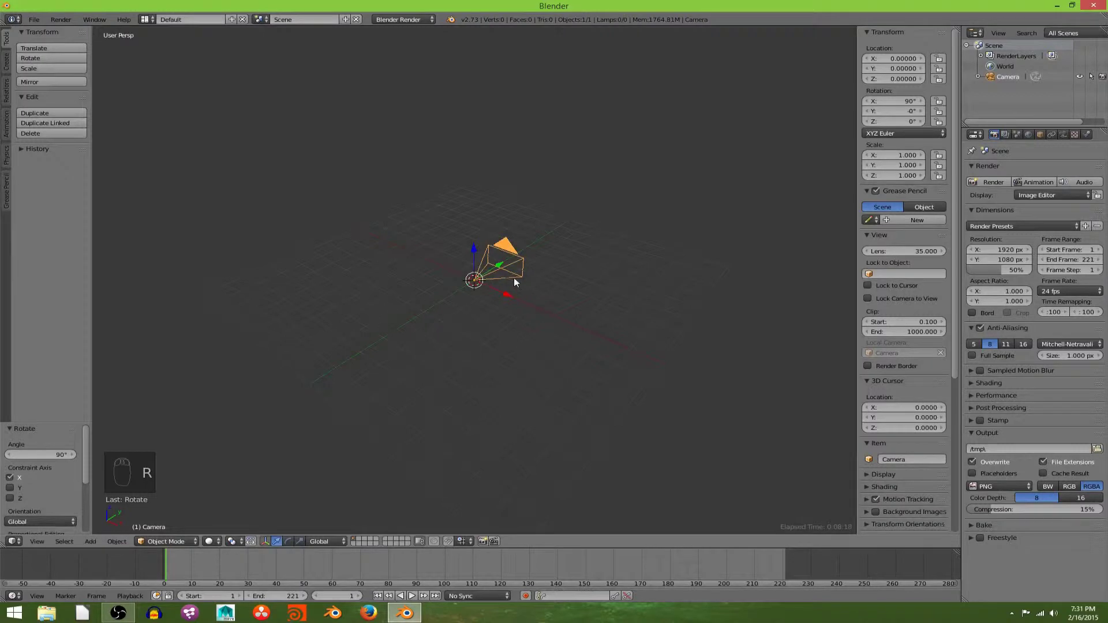
Move the camera back along the Y axis to about -10.3 and look through it.
drag(500, 269, 241, 379)
middle_drag(625, 335, 772, 334)
drag(703, 351, 705, 342)
middle_drag(705, 341, 560, 287)
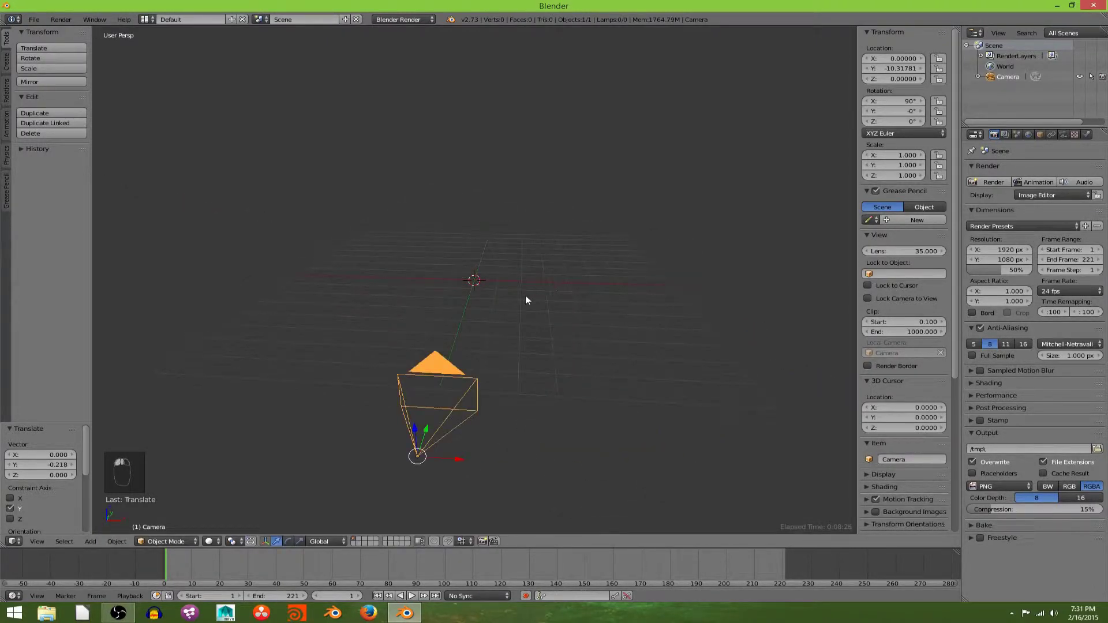
key(KP_0)
scroll(526, 300, up, 2)
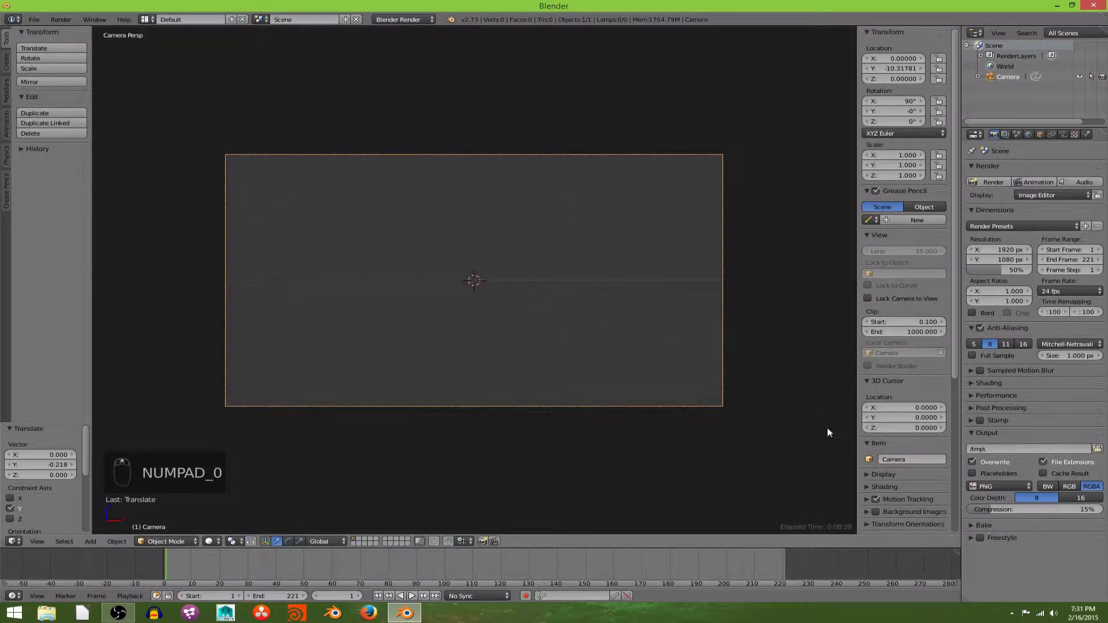
Enable background images and add the LST_Source movie clip as the background, with Camera Clip turned off.
scroll(915, 446, down, 5)
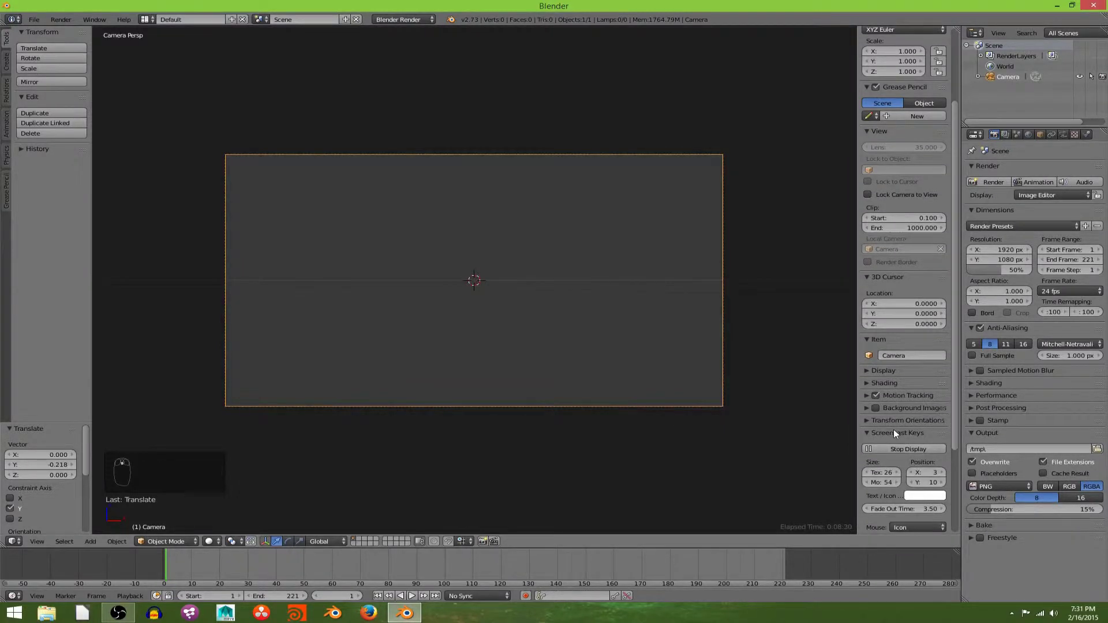
click(889, 414)
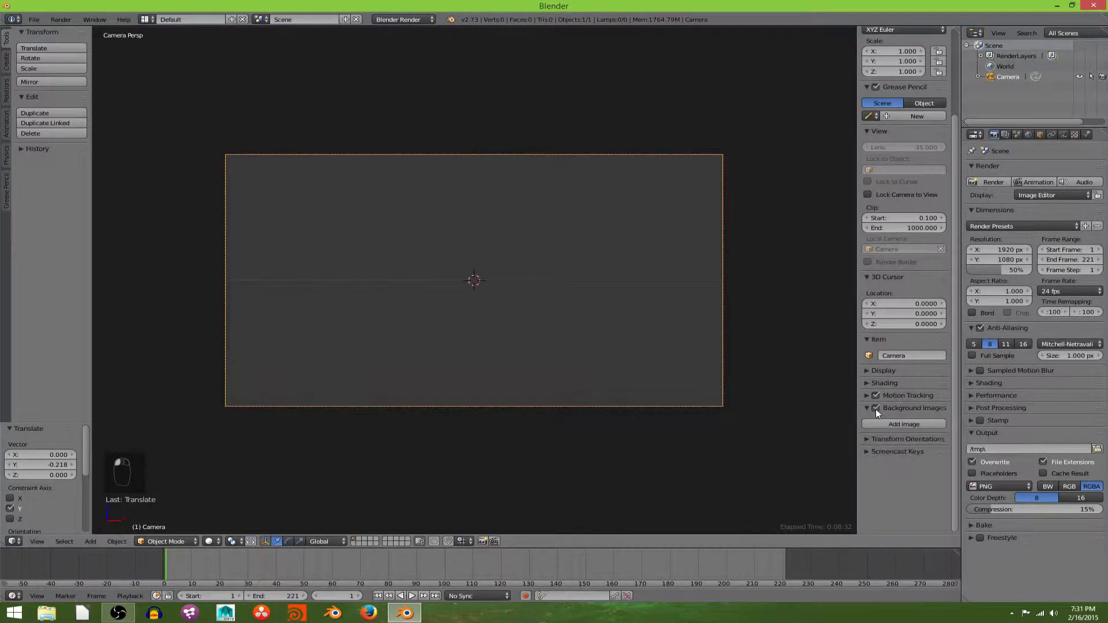
click(886, 426)
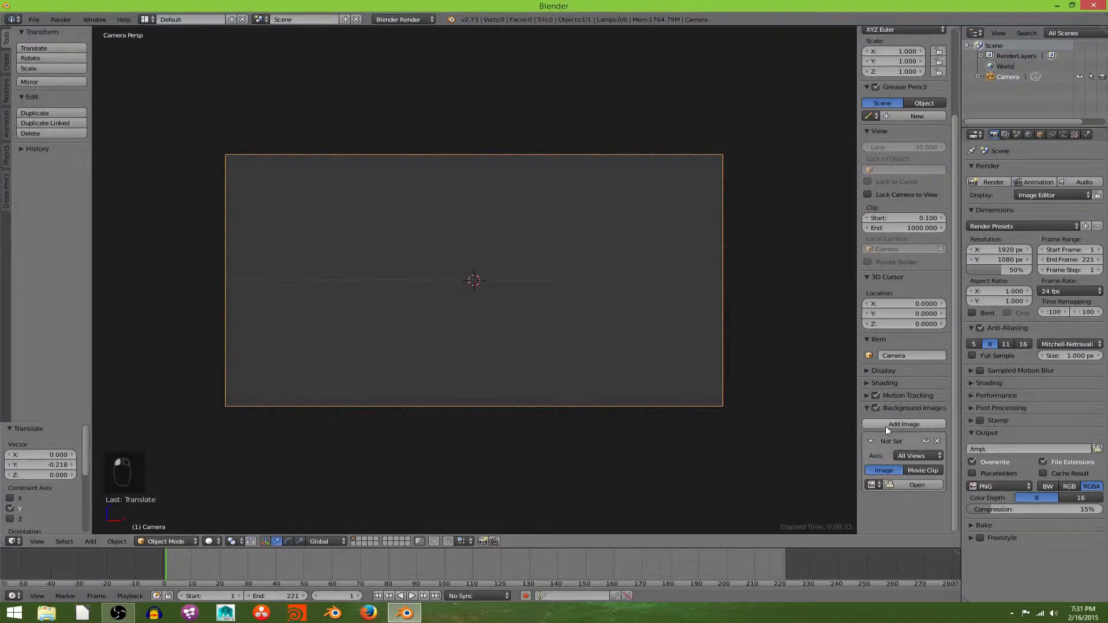
click(922, 470)
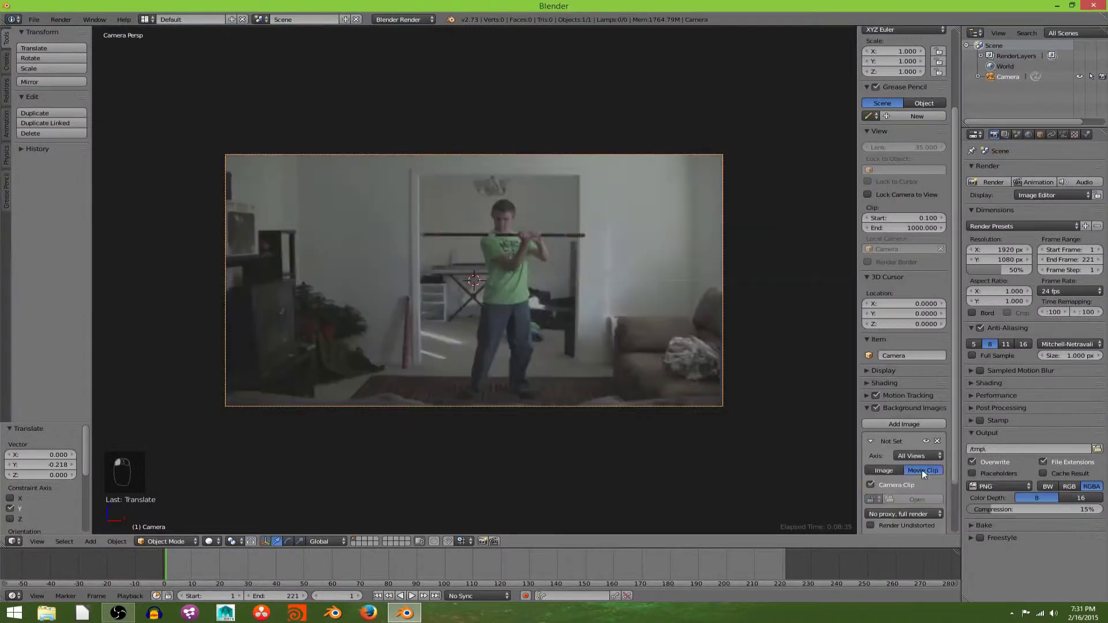
click(895, 488)
click(874, 499)
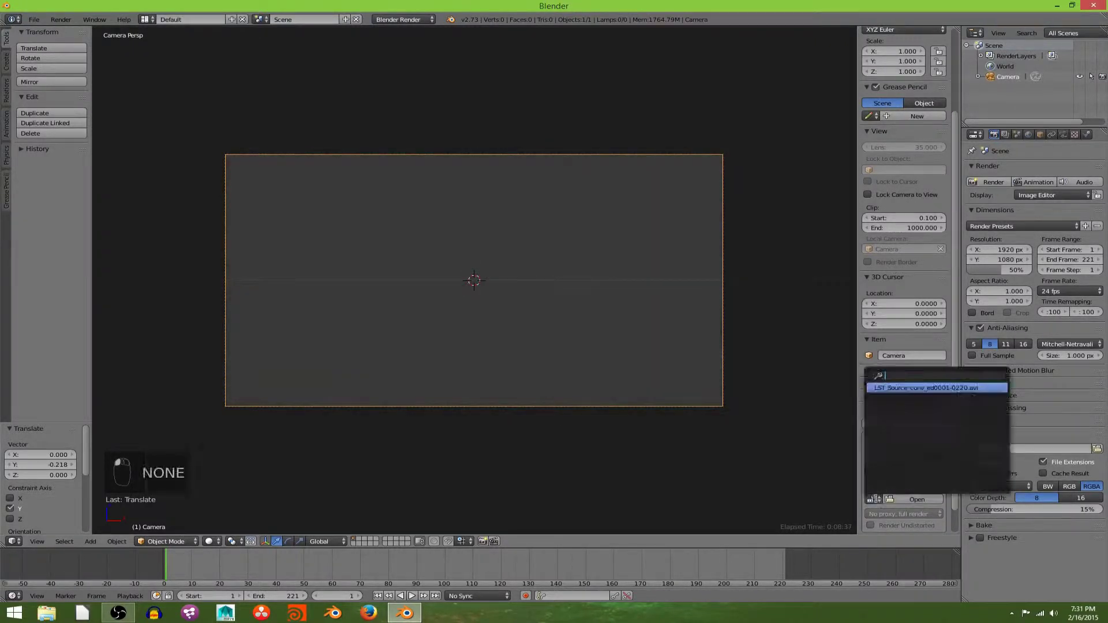
click(900, 388)
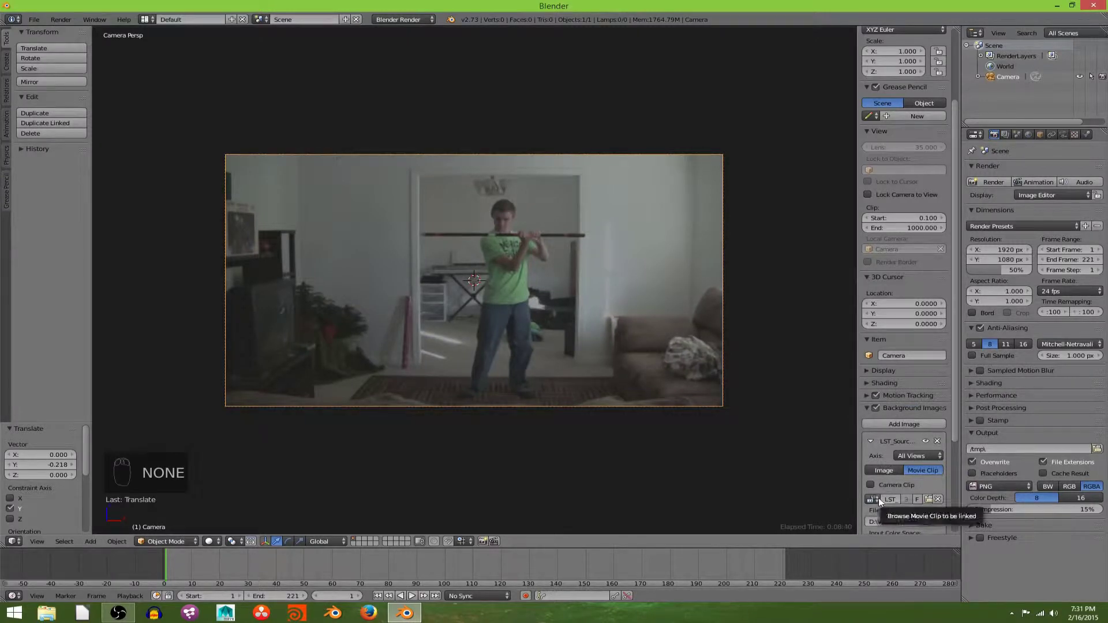
click(871, 440)
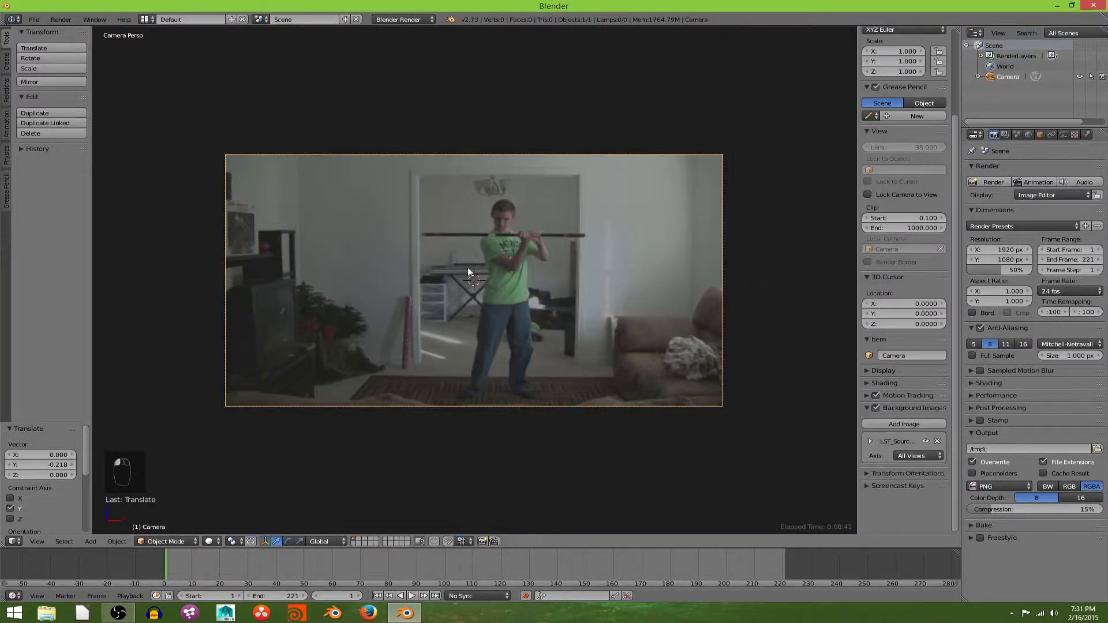
Fit the camera view, play the background footage briefly, and return to frame 1 in the camera view.
key(Home)
key(alt+a)
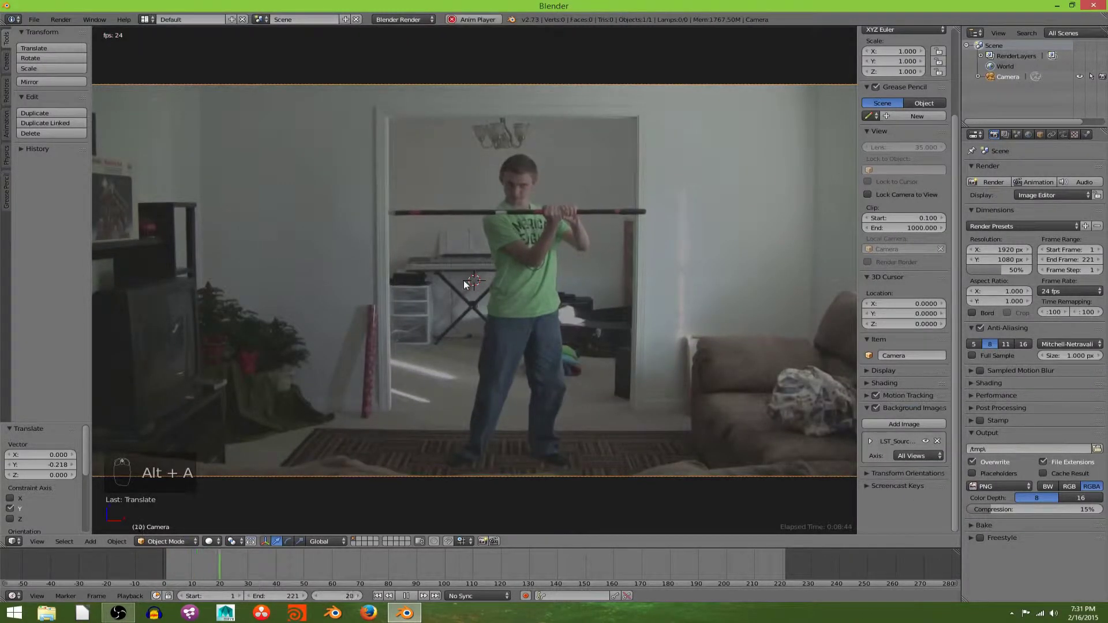
key(alt+a)
click(377, 596)
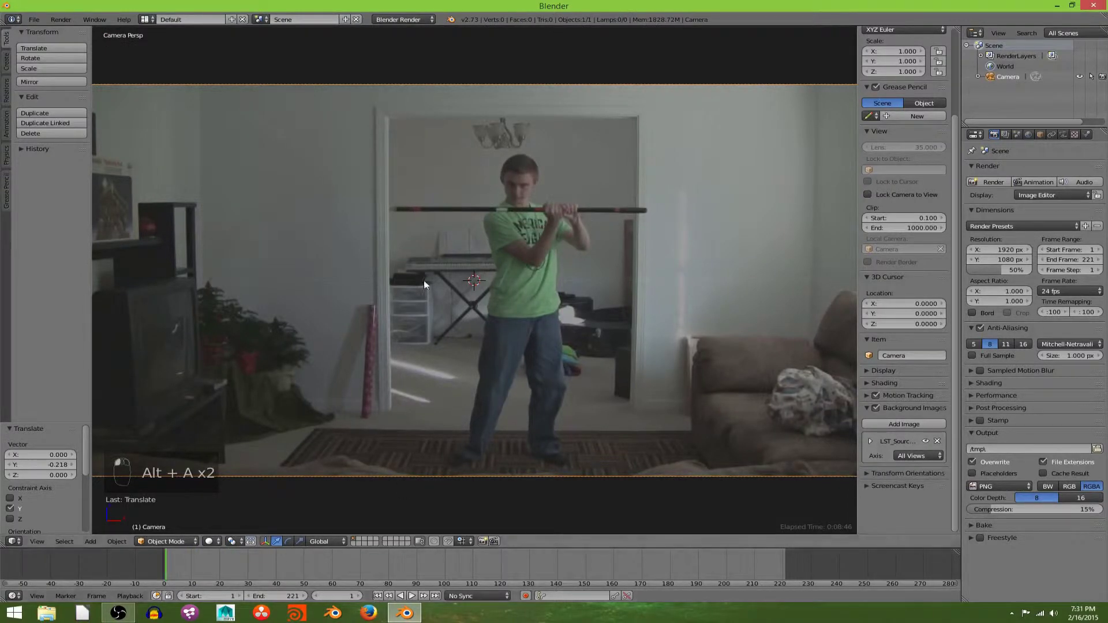
scroll(439, 260, down, 1)
scroll(439, 260, up, 1)
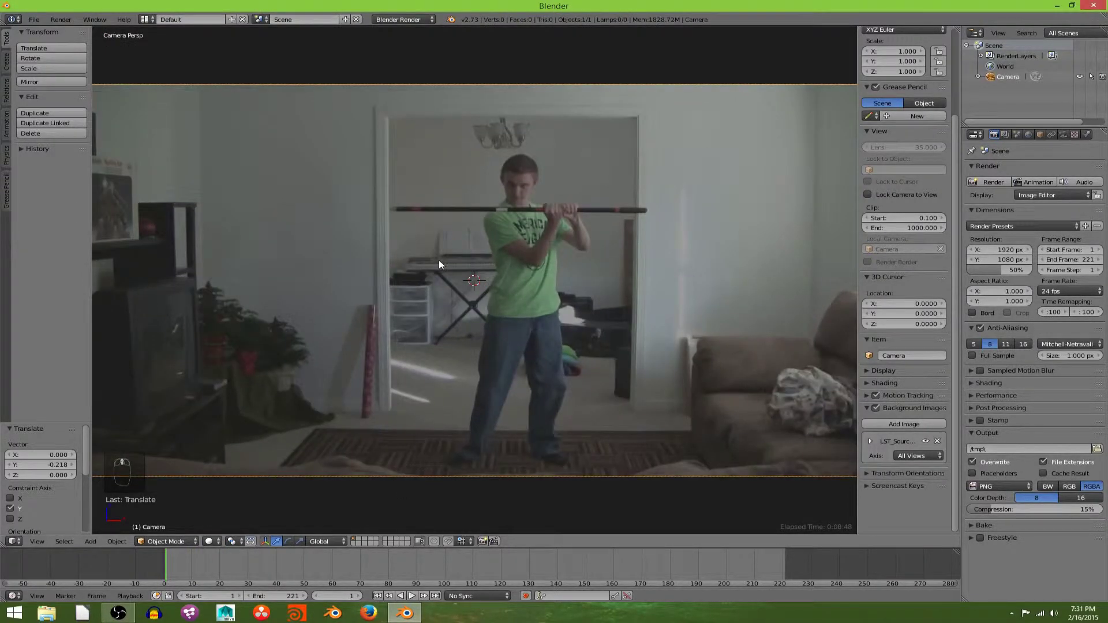
middle_drag(439, 259, 438, 275)
key(KP_0)
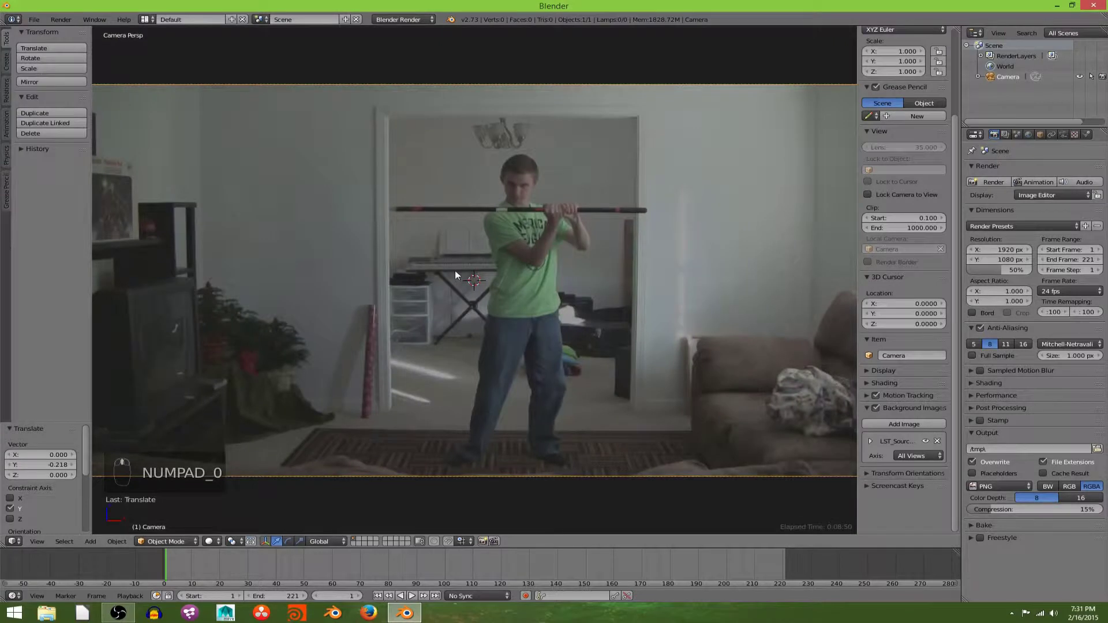
Add a plain axes empty in the camera view and scale it down to about 0.298.
scroll(485, 285, up, 1)
scroll(486, 285, down, 2)
scroll(486, 285, up, 2)
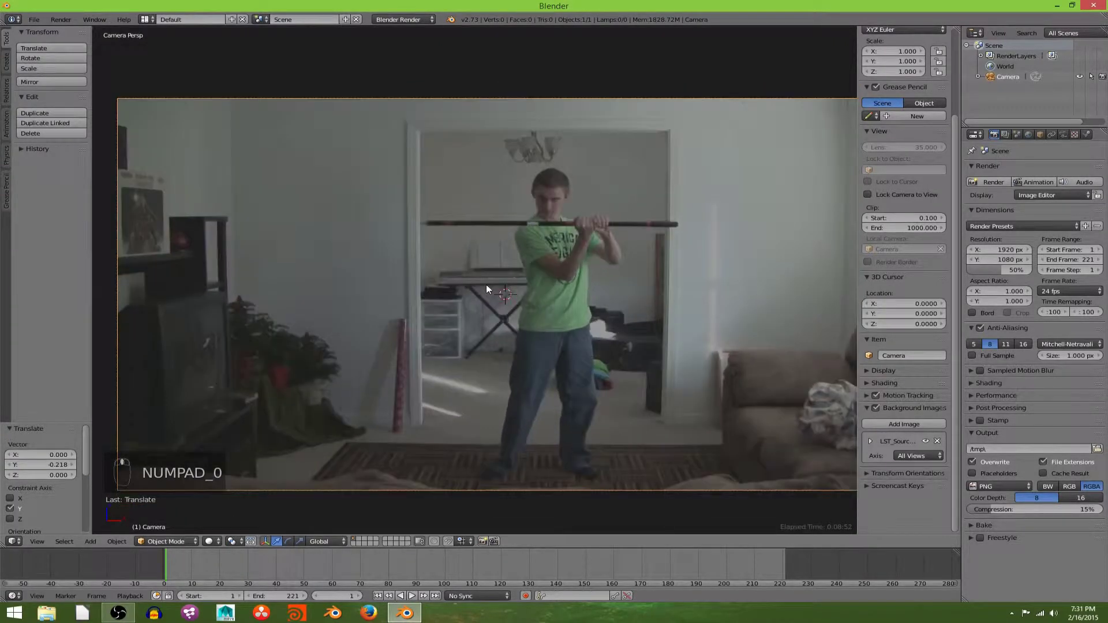
key(shift+a)
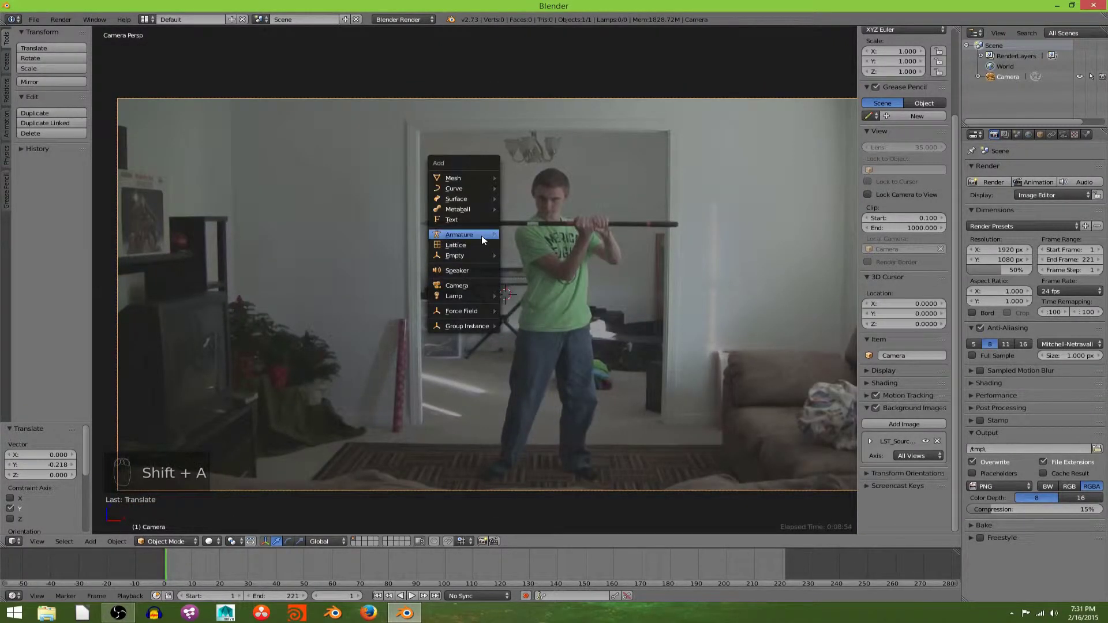
mouse_move(490, 255)
click(525, 259)
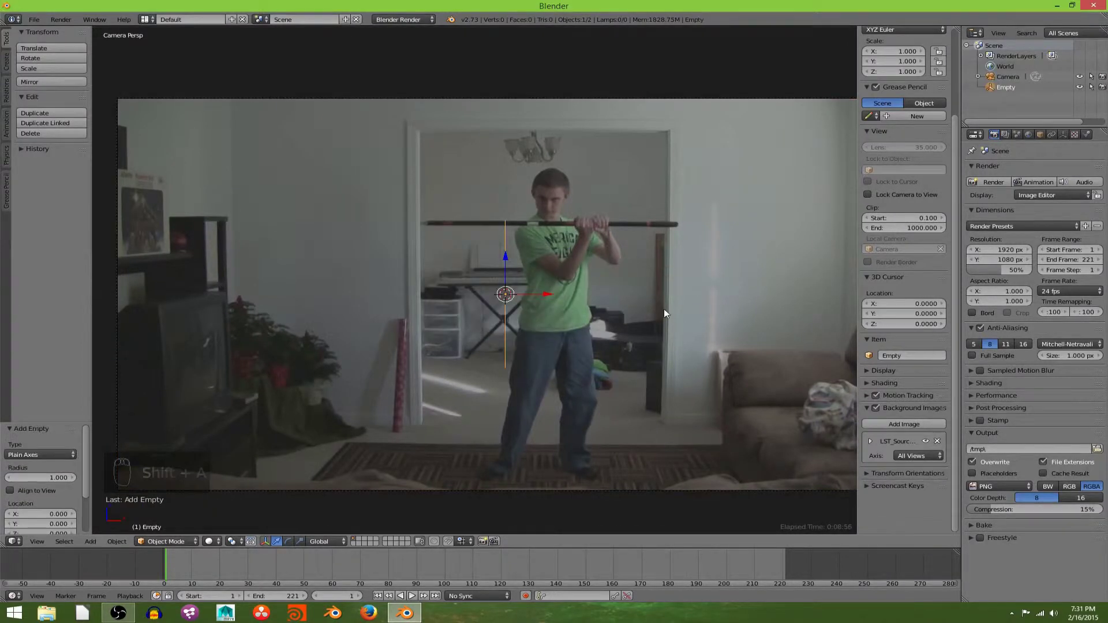
key(s)
click(550, 279)
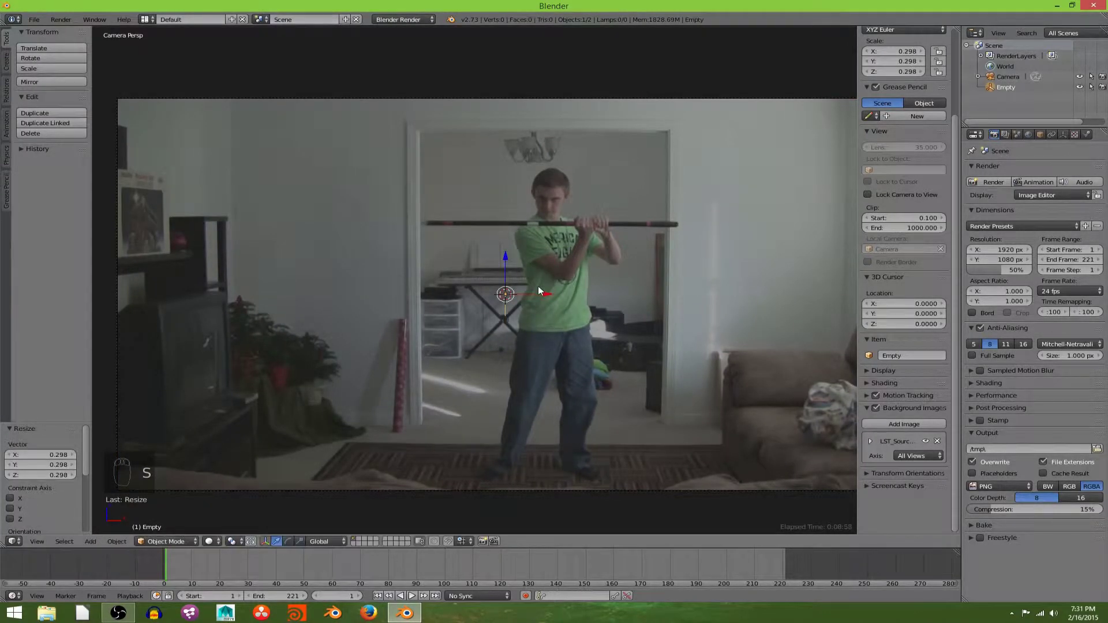
Give the empty a Follow Track constraint with object Lightsaber, track L_top and the scene camera.
click(1052, 134)
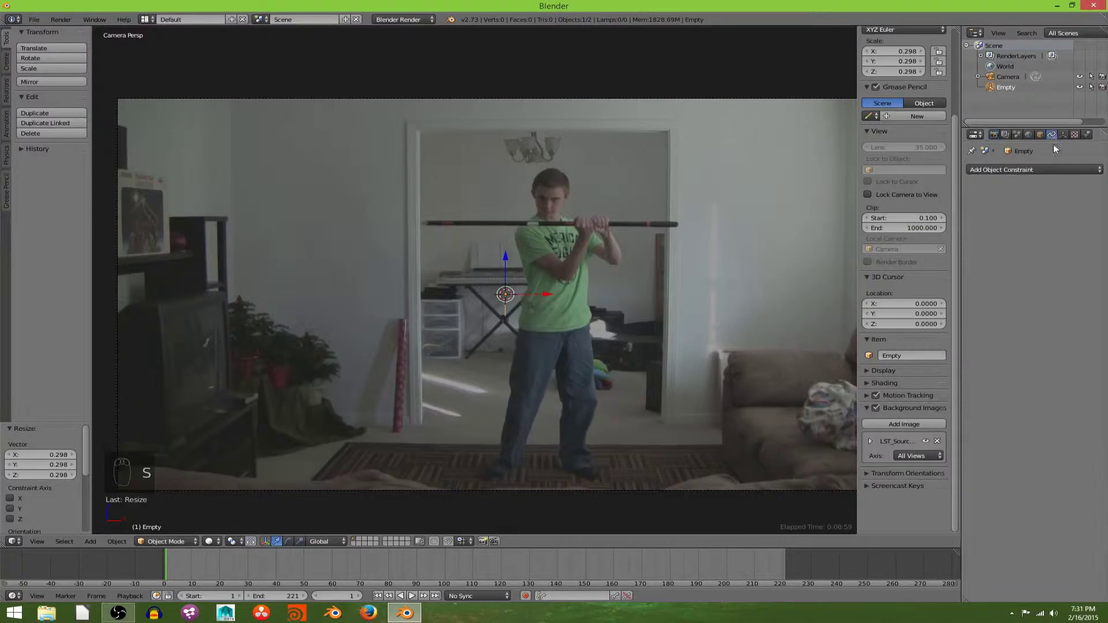
click(1035, 171)
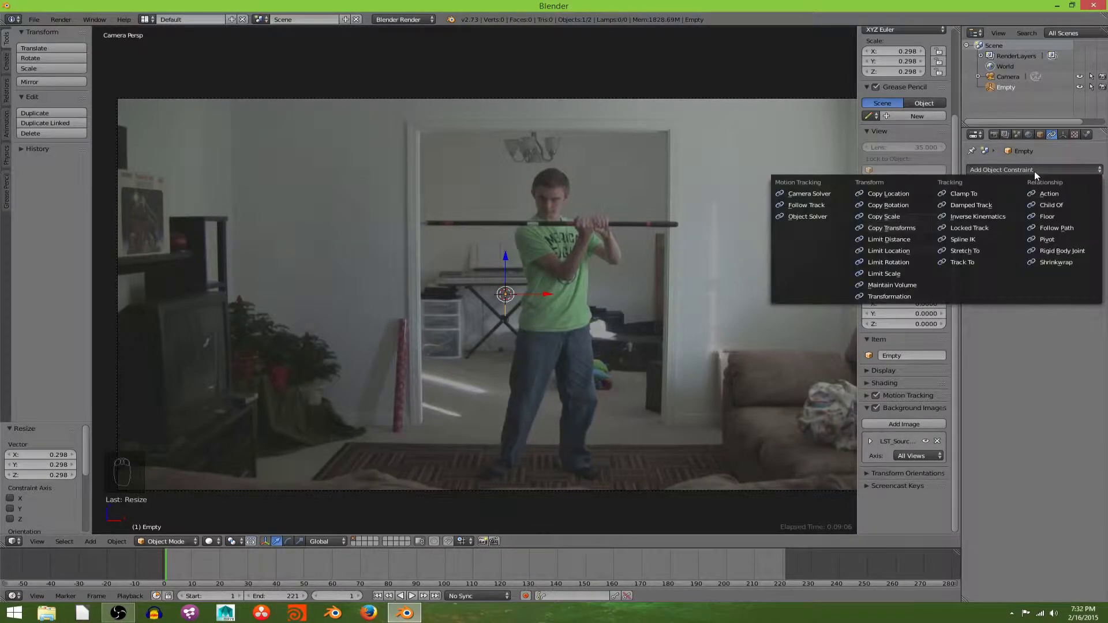
click(827, 207)
click(1031, 237)
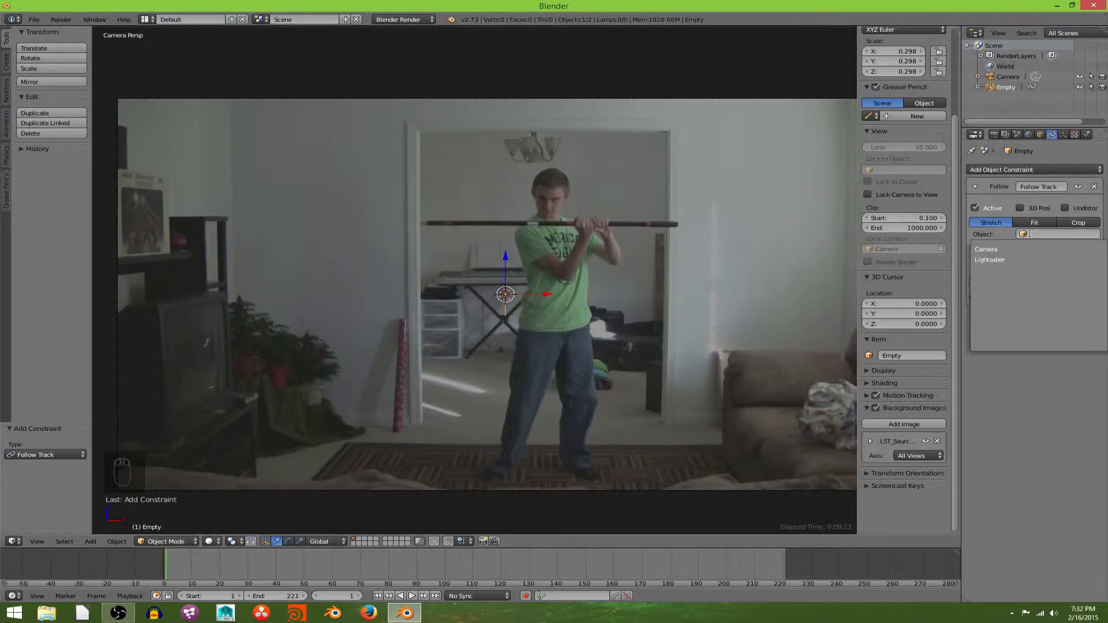
click(1024, 252)
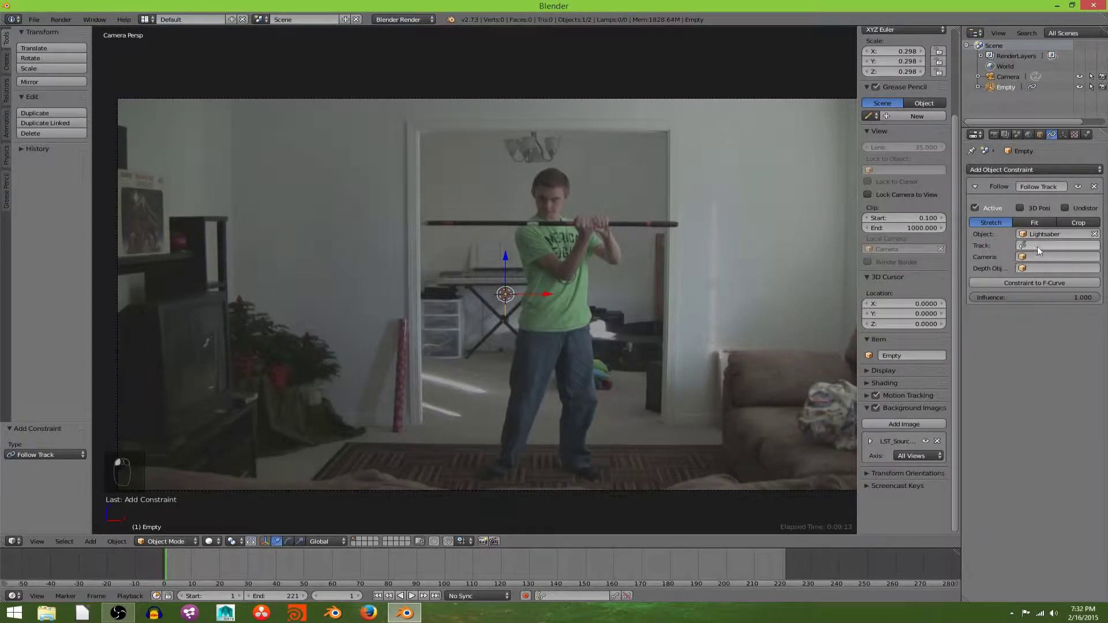
click(1025, 246)
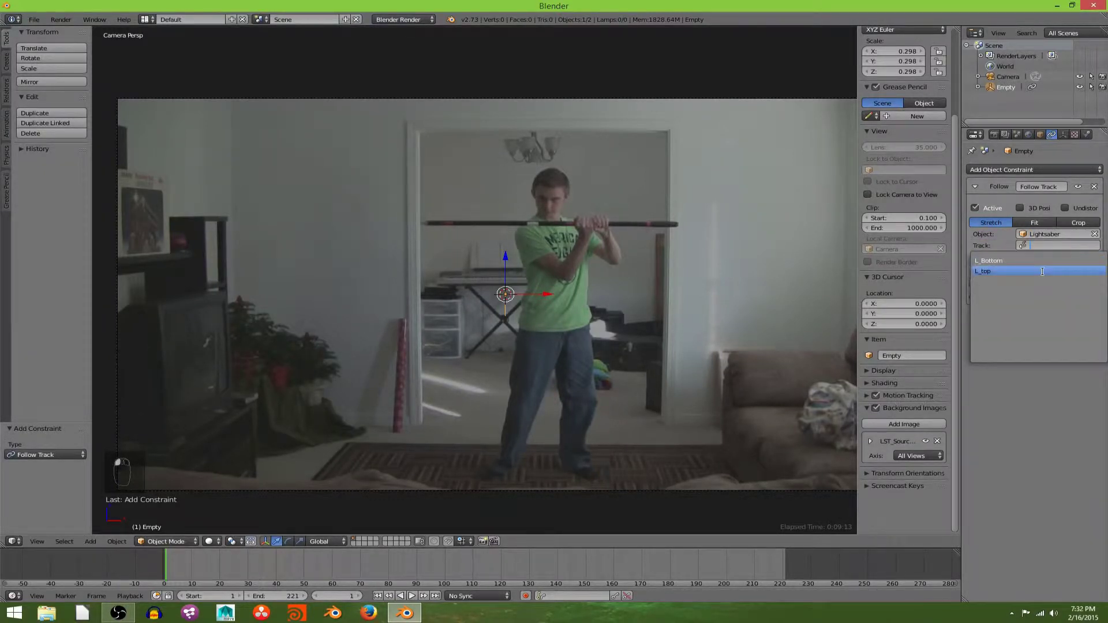
click(1043, 271)
click(1040, 256)
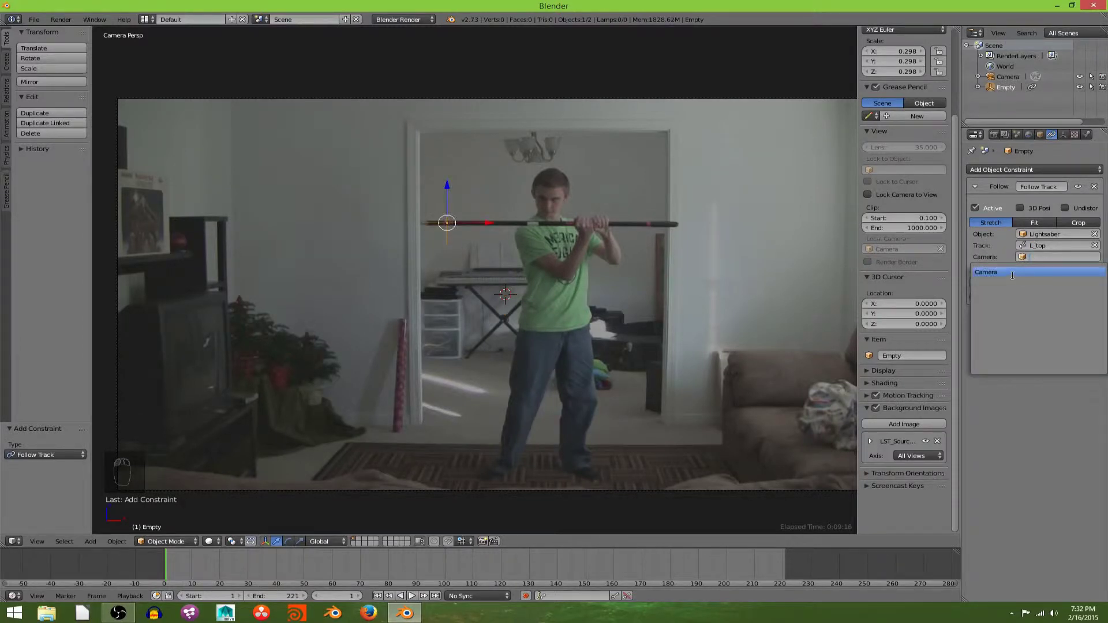
click(1013, 273)
Play the animation to check how the empty follows the stick's tip, and return to frame 1.
key(alt+a)
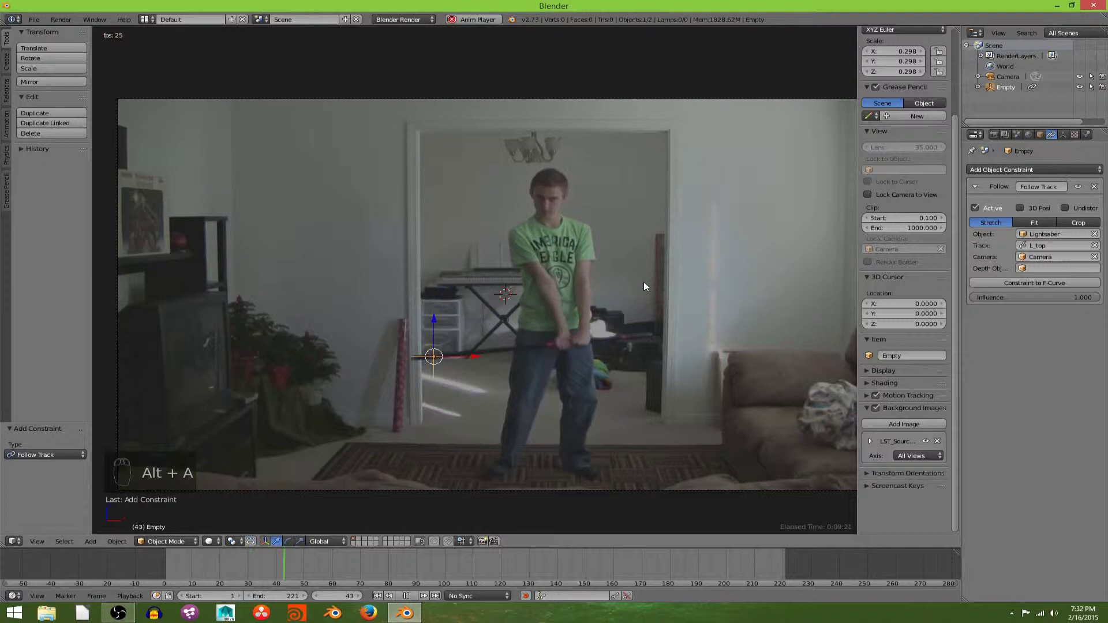
scroll(622, 290, up, 1)
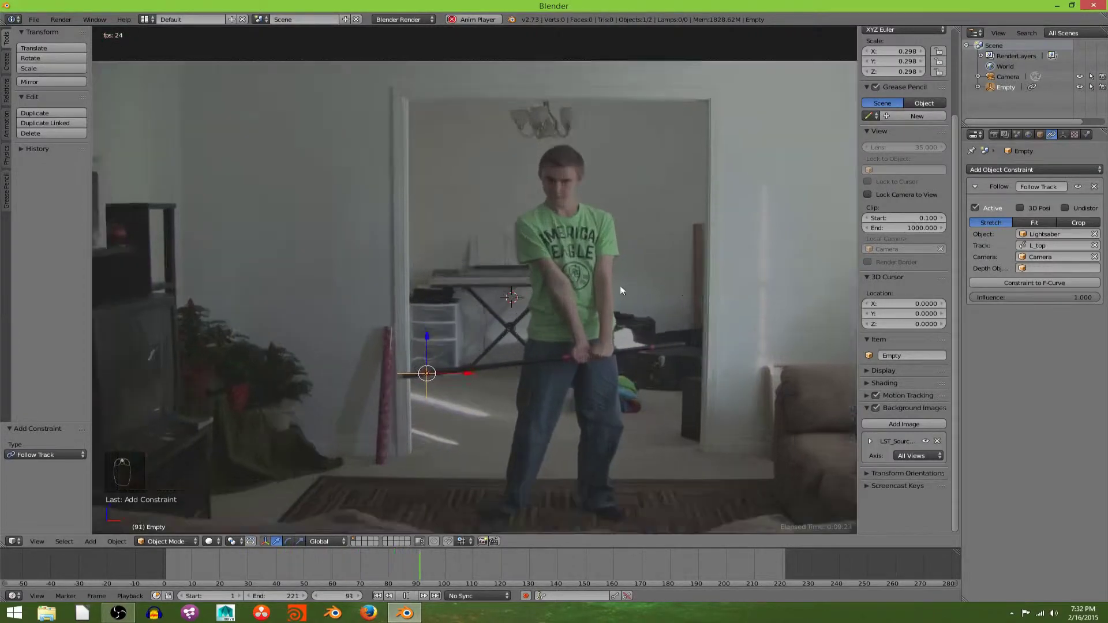
scroll(620, 285, up, 1)
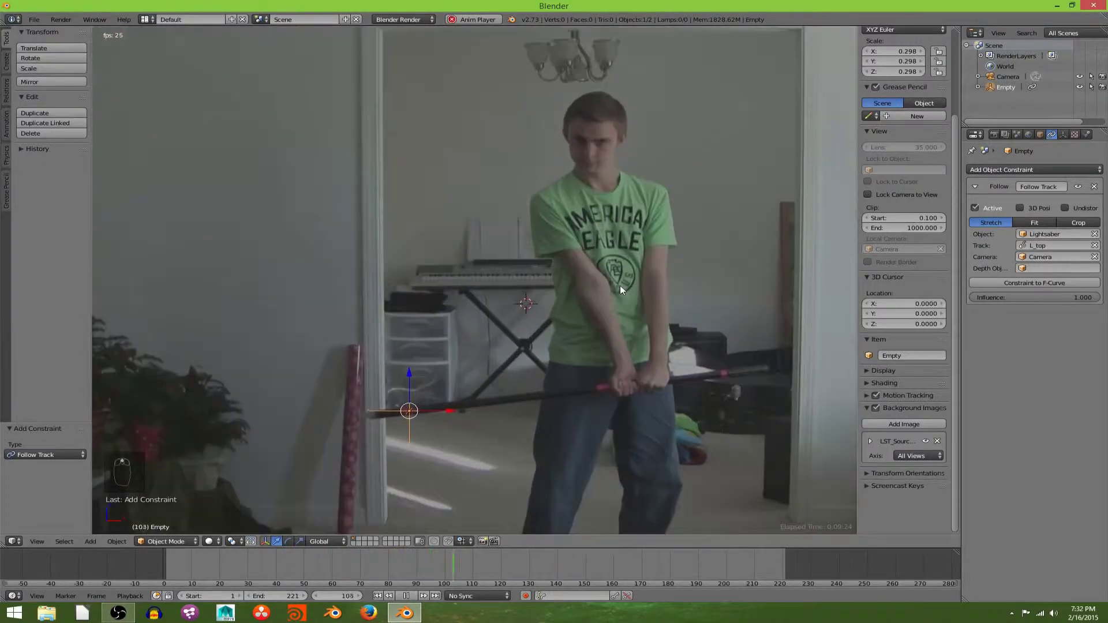
key(alt+a)
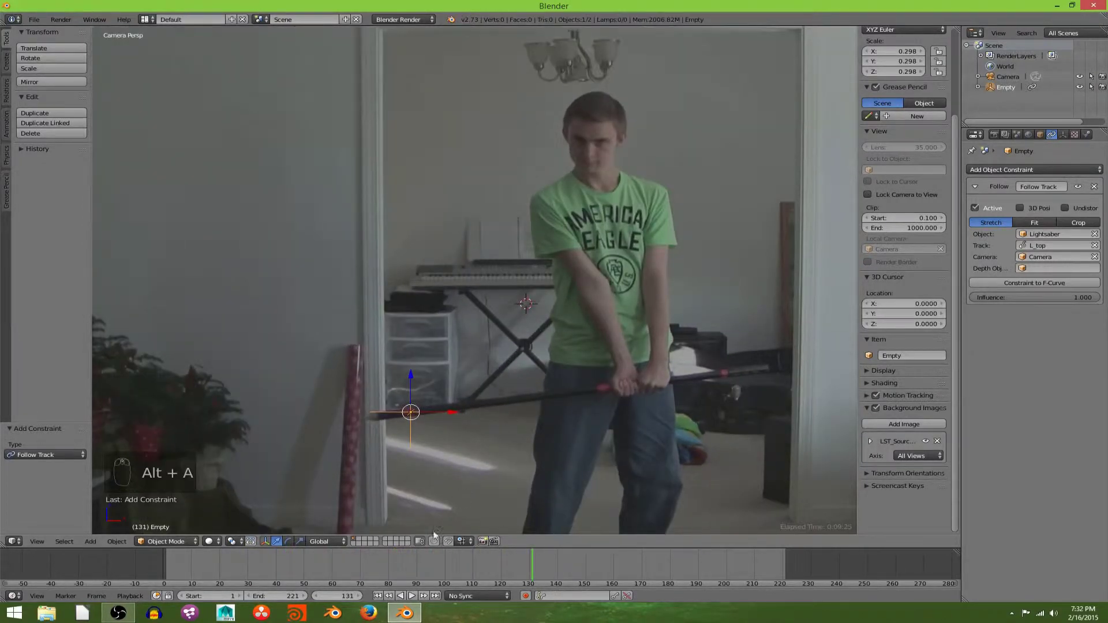
click(378, 596)
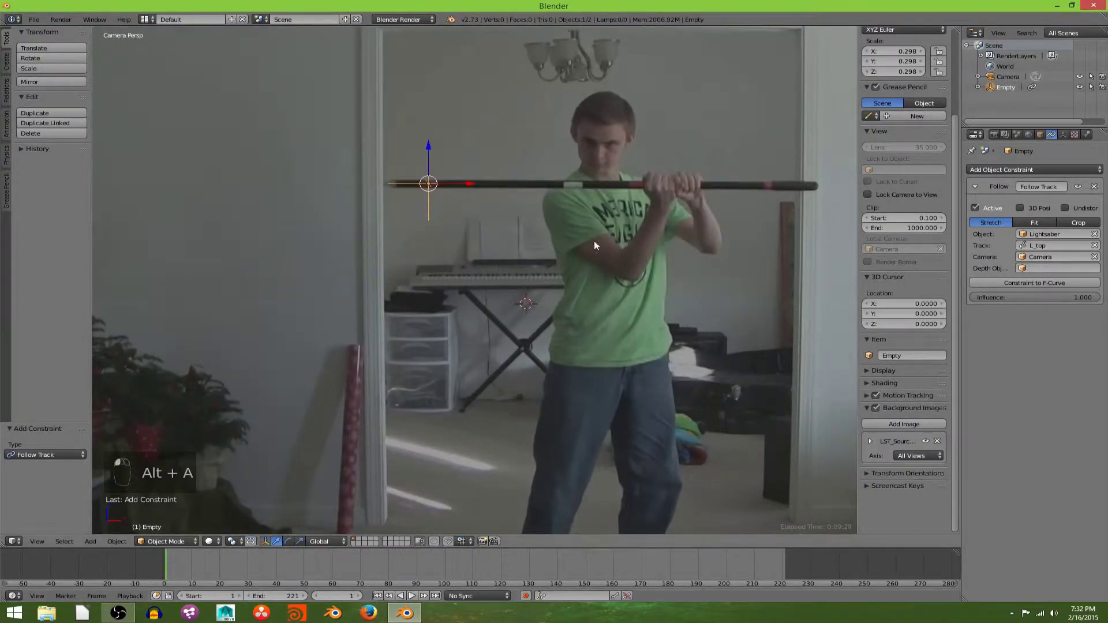
Add a second plain axes empty and scale it down to about 0.298.
key(shift+a)
mouse_move(615, 255)
click(670, 254)
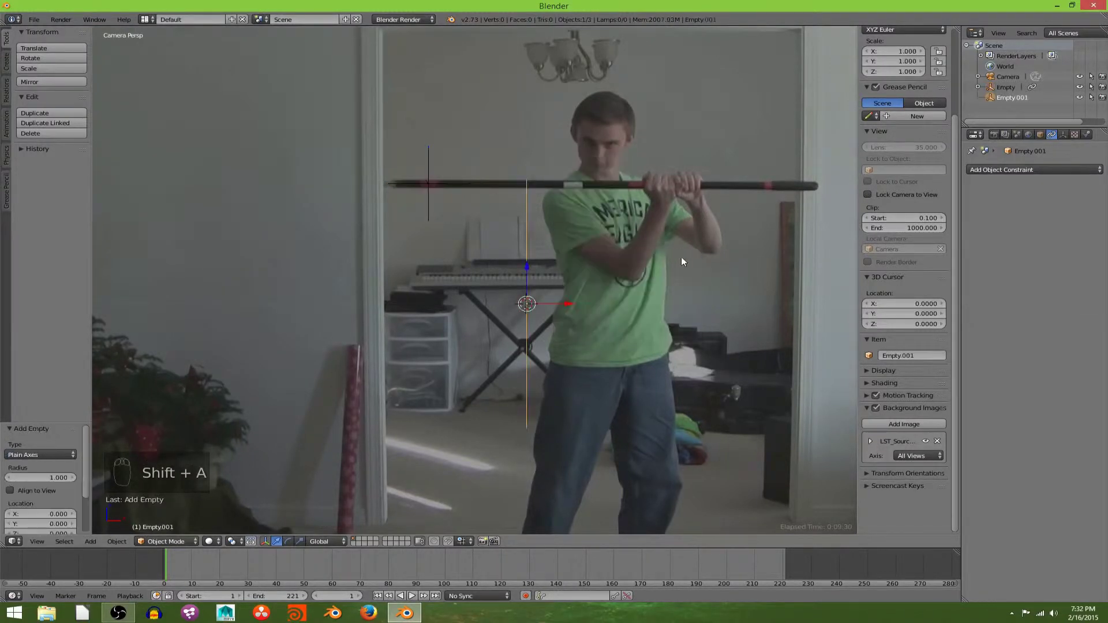
key(s)
click(573, 295)
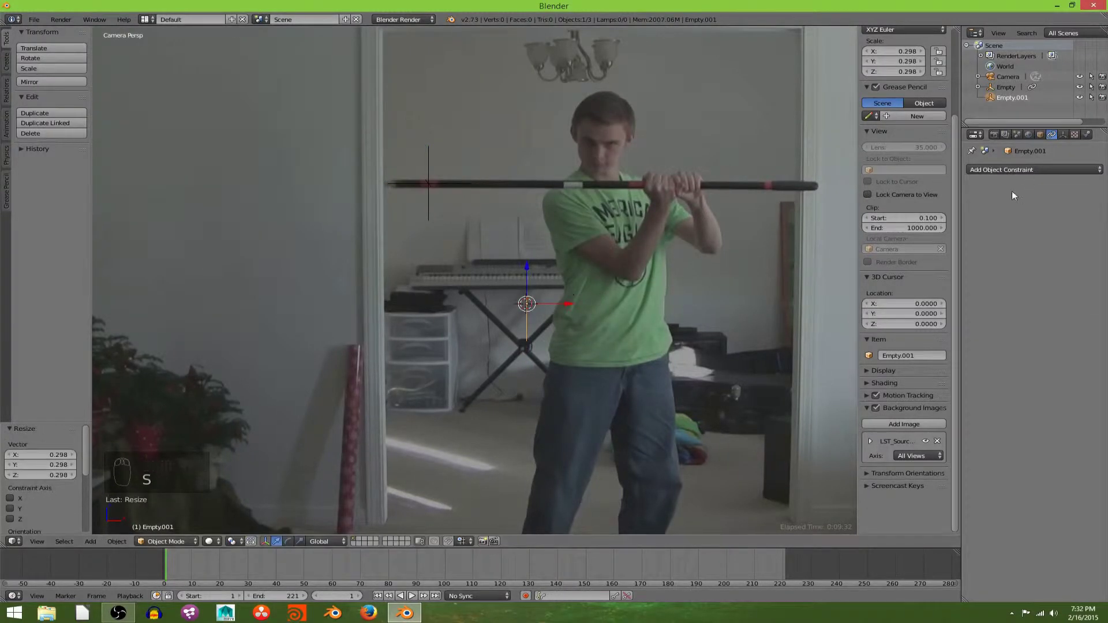
Give the second empty a Follow Track constraint with object Lightsaber, track L_Bottom and the scene camera.
click(1003, 169)
click(786, 205)
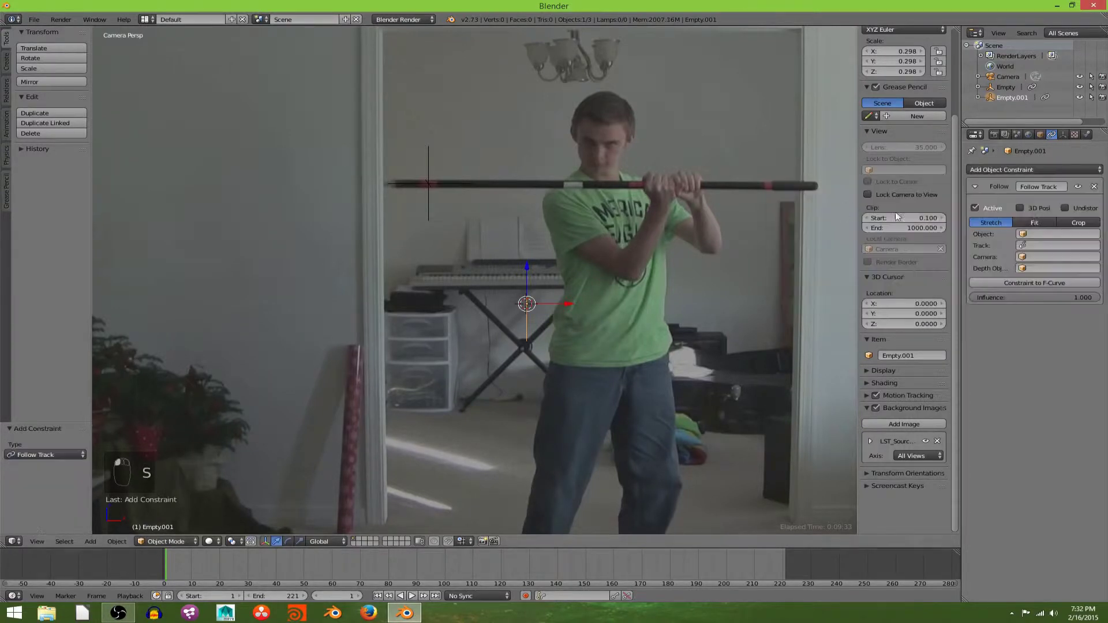
click(1075, 234)
click(1061, 255)
click(1034, 246)
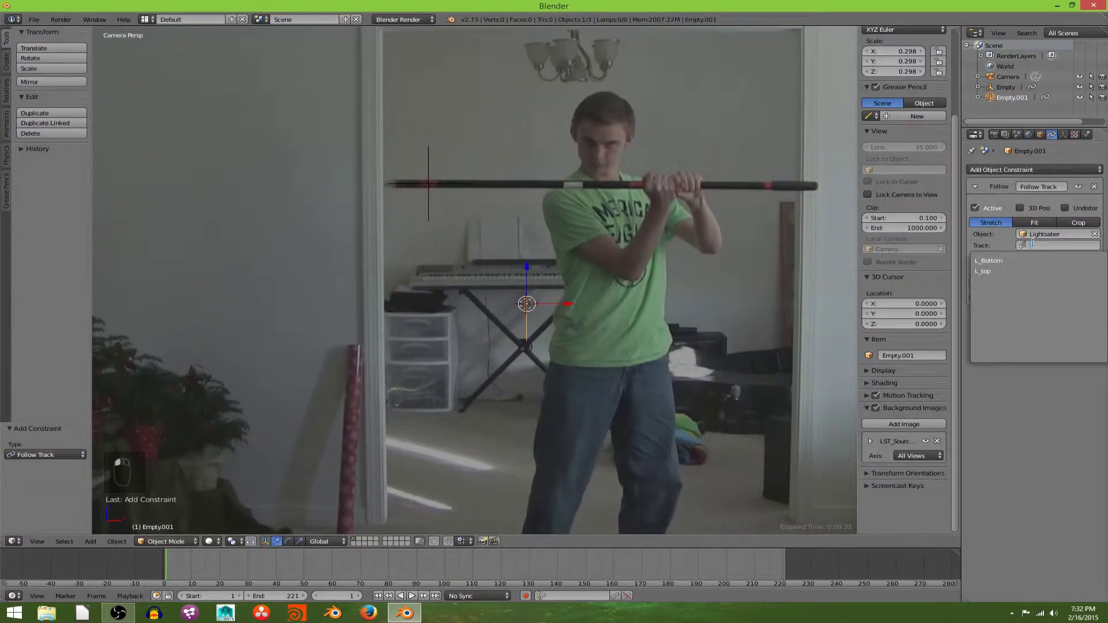
click(989, 261)
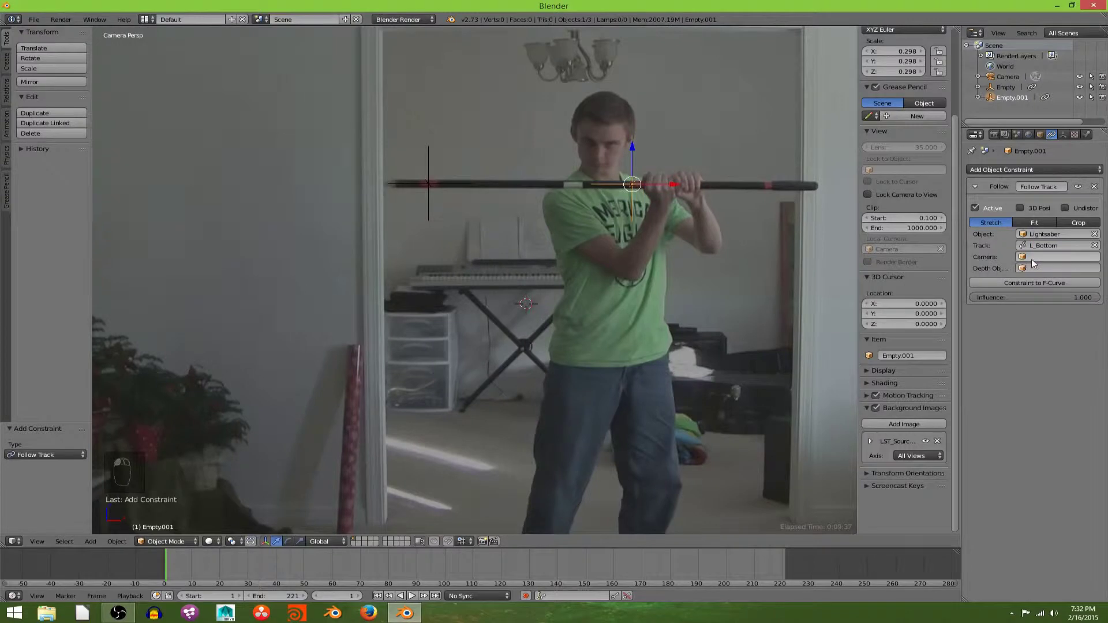
click(1031, 257)
click(988, 272)
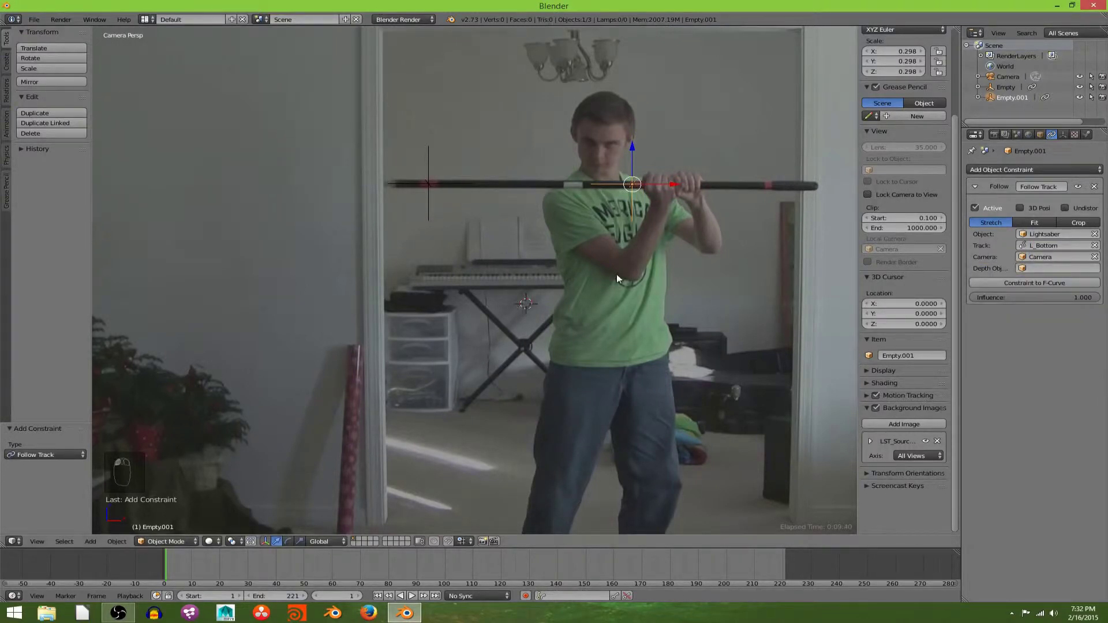
Play the animation to check both empties against the moving stick, and return to frame 1.
key(alt+a)
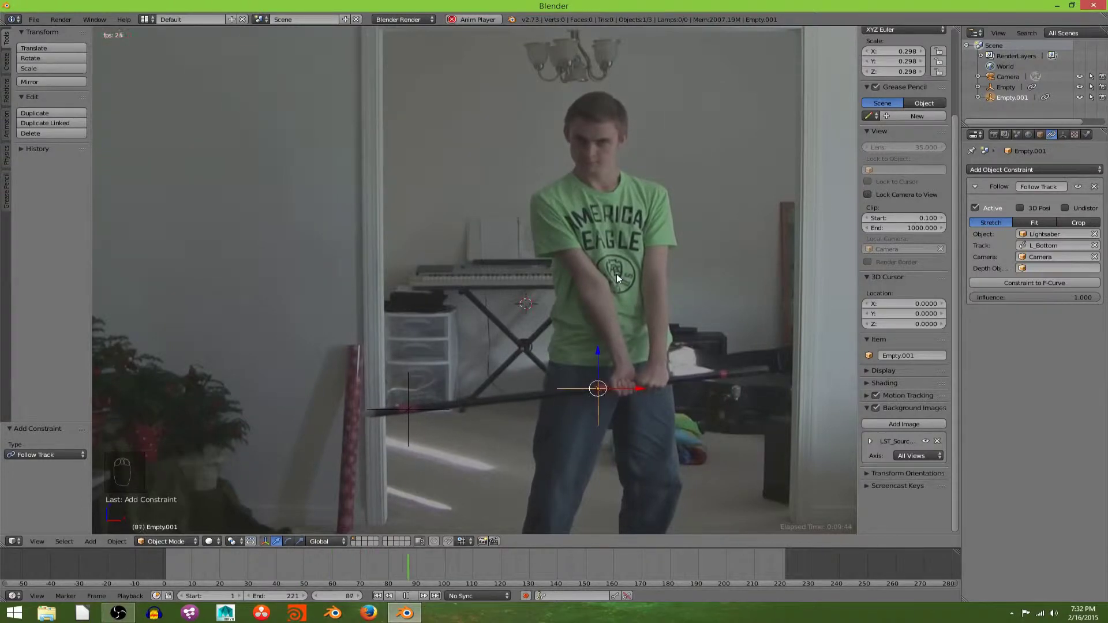
key(alt+a)
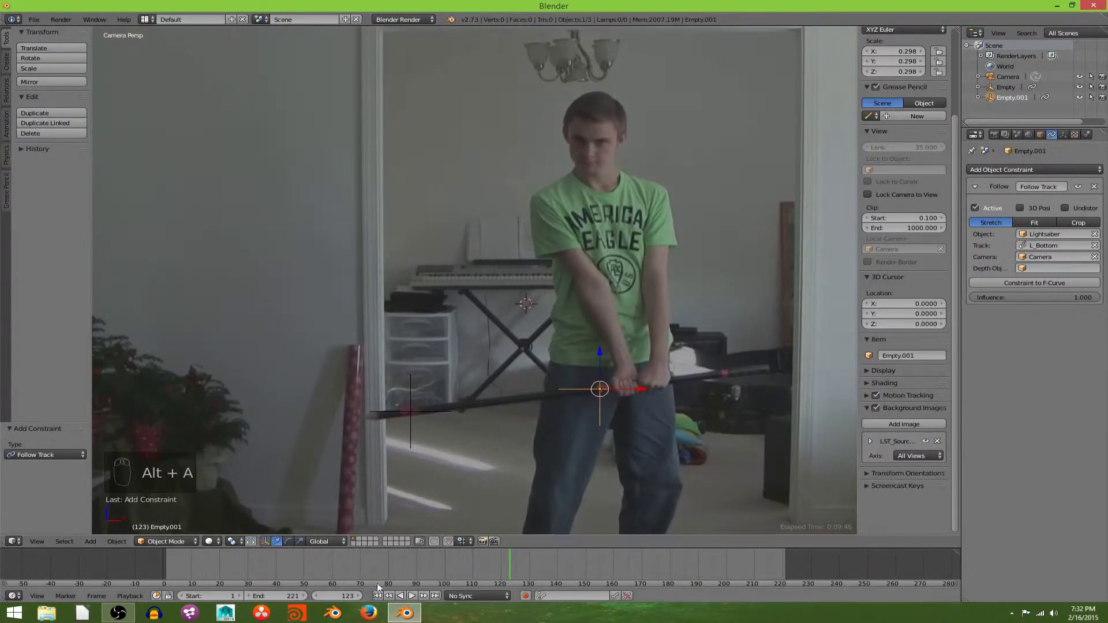
click(380, 596)
Add a cylinder mesh and, looking through the camera, scale it uniformly down to about 0.03.
mouse_move(565, 334)
middle_down()
mouse_move(637, 261)
mouse_move(632, 275)
mouse_move(607, 259)
mouse_move(559, 321)
mouse_move(582, 321)
middle_up()
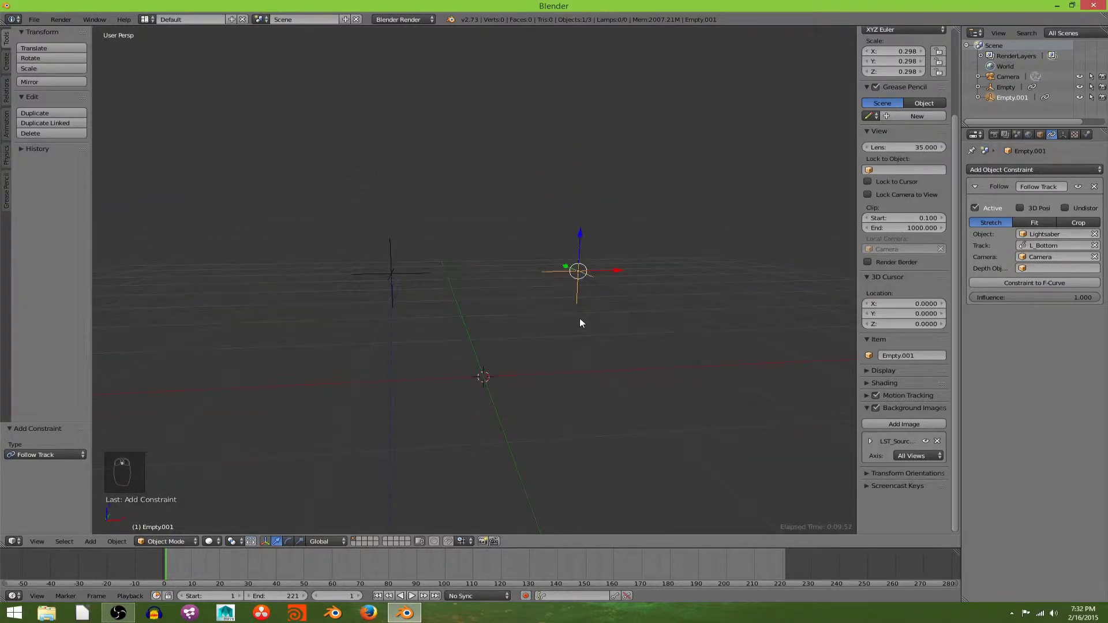
key(shift+a)
mouse_move(566, 247)
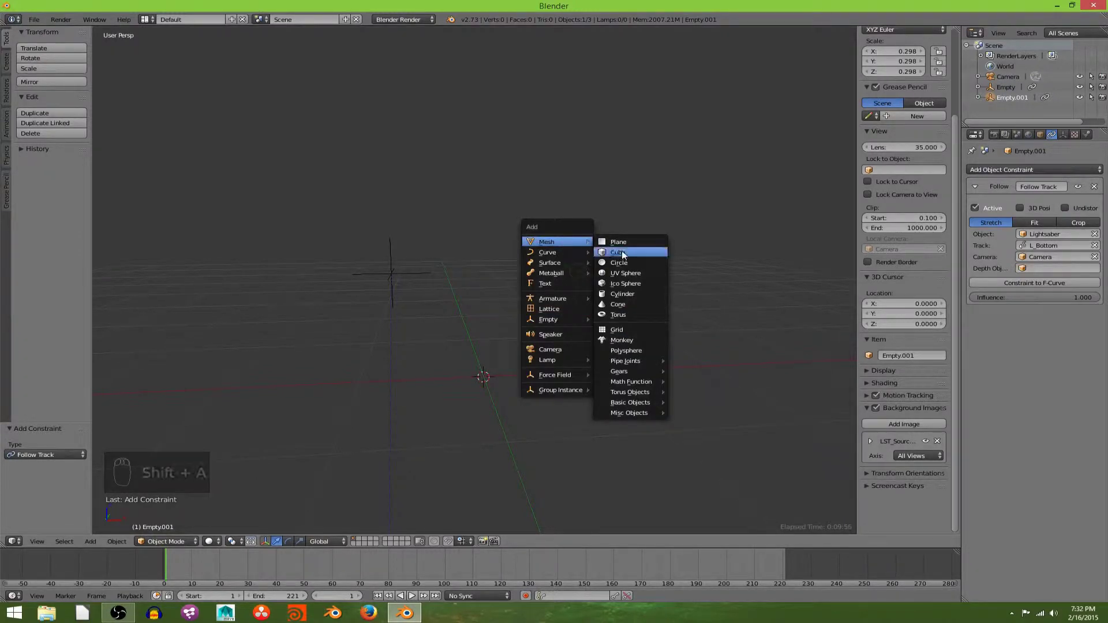
click(655, 295)
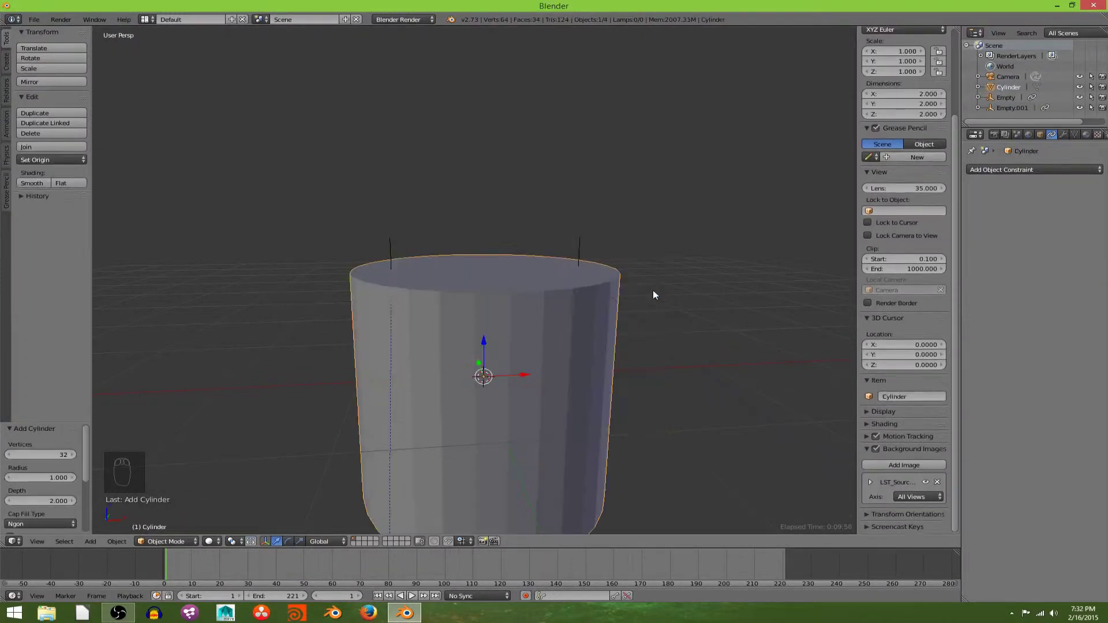
key(KP_0)
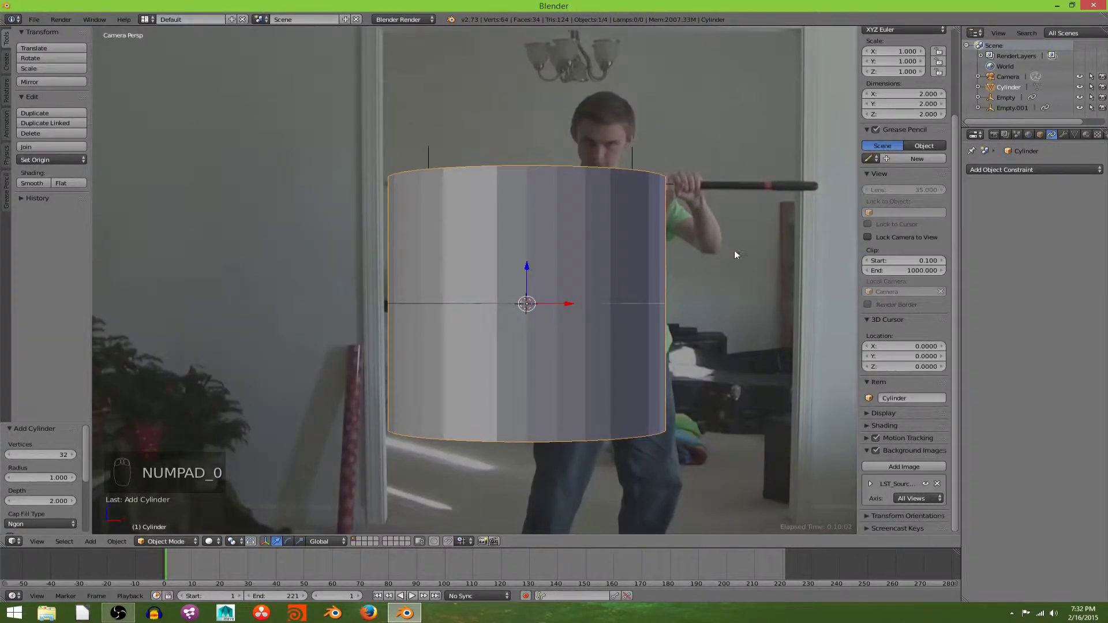
key(s)
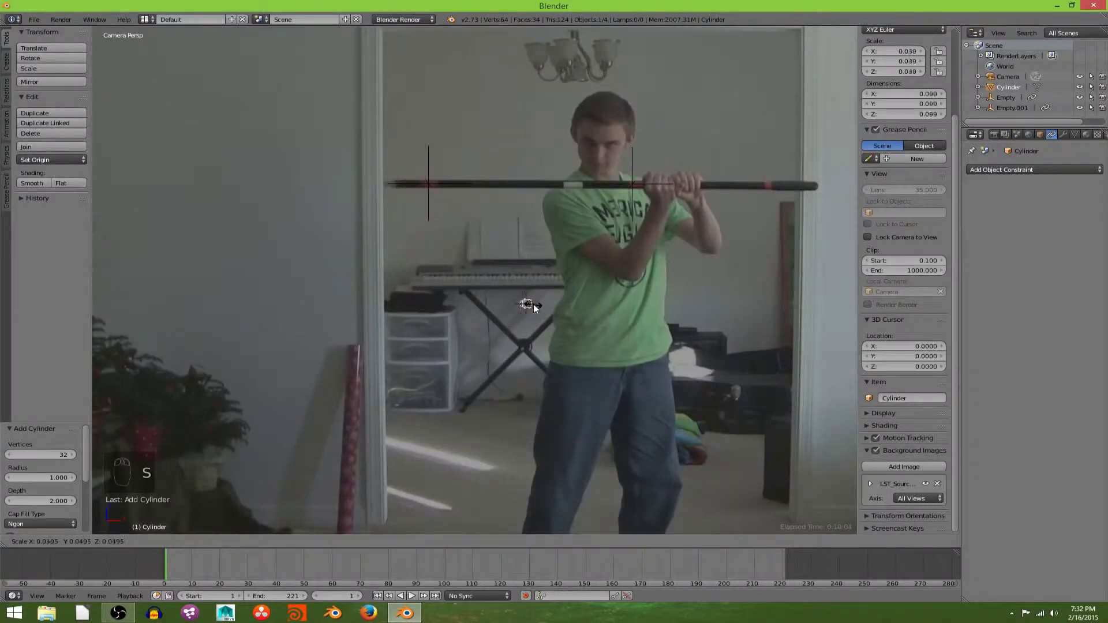
click(534, 305)
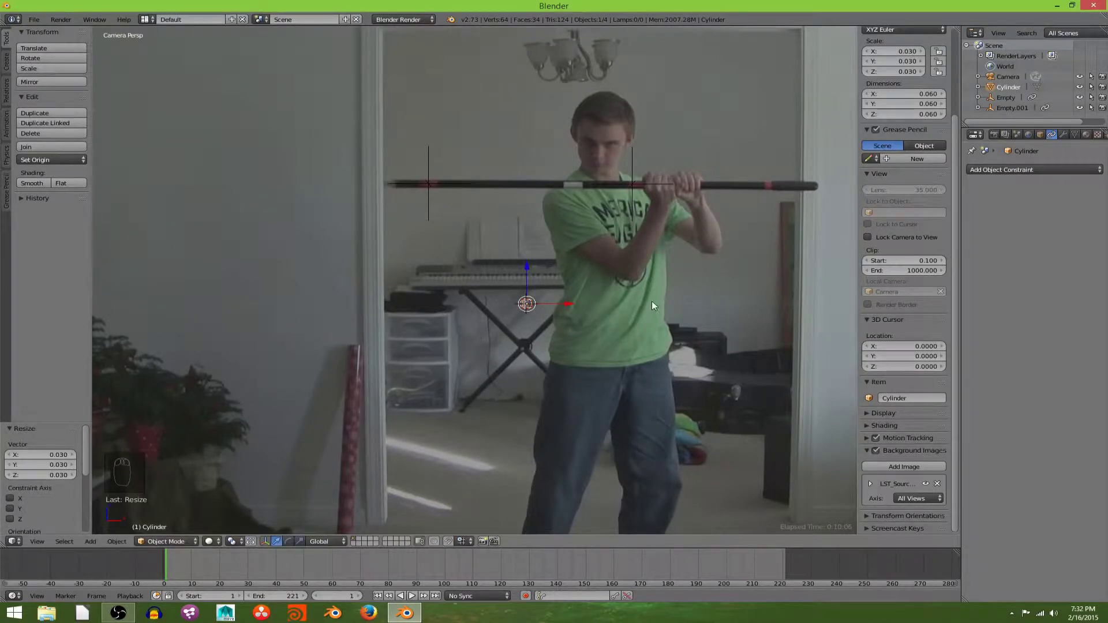
Stretch the cylinder along Z to a scale of about 1.01 and rotate it 90° about the Y axis.
key(s)
key(z)
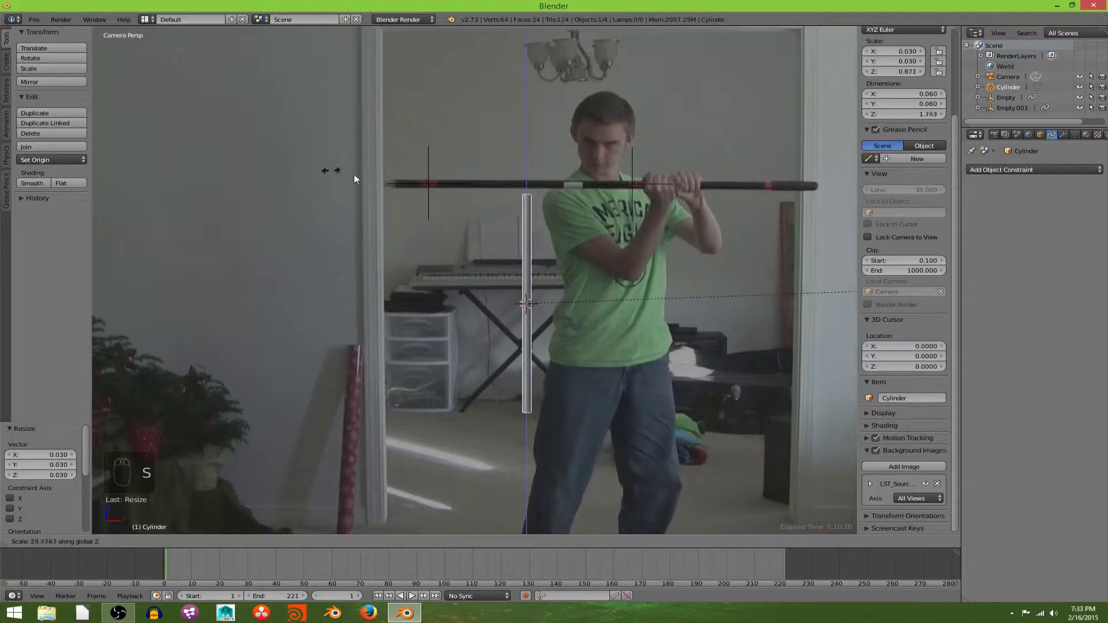
click(280, 226)
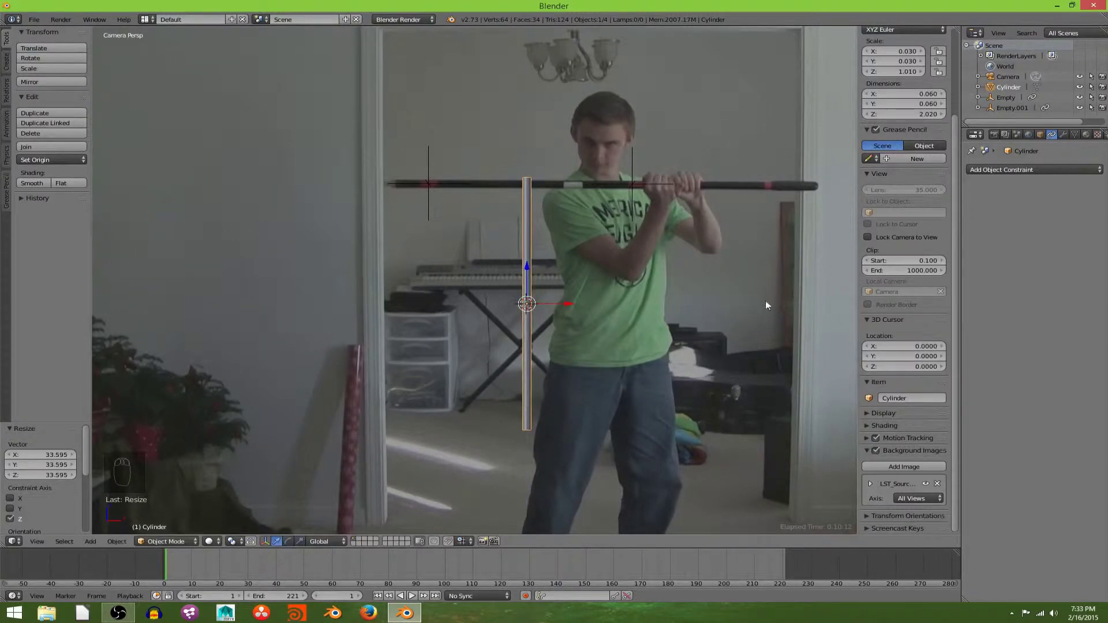
key(r)
key(y)
key(9)
key(0)
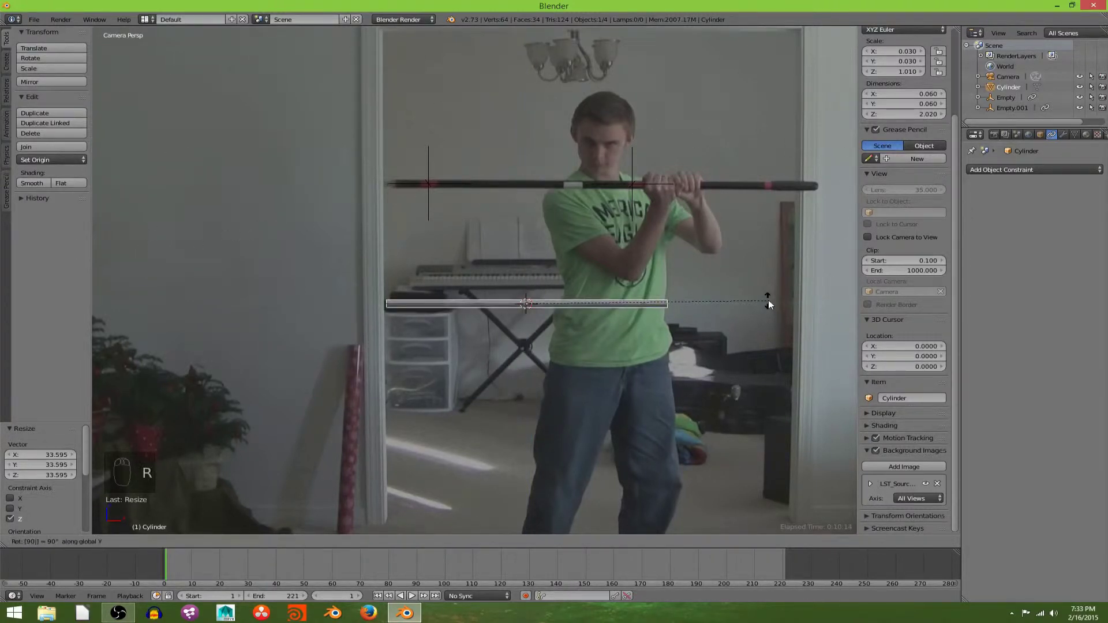
click(767, 300)
Move the cylinder about -0.258 in X and 0.958 in Z, aligning its end with the empty near the hands.
key(g)
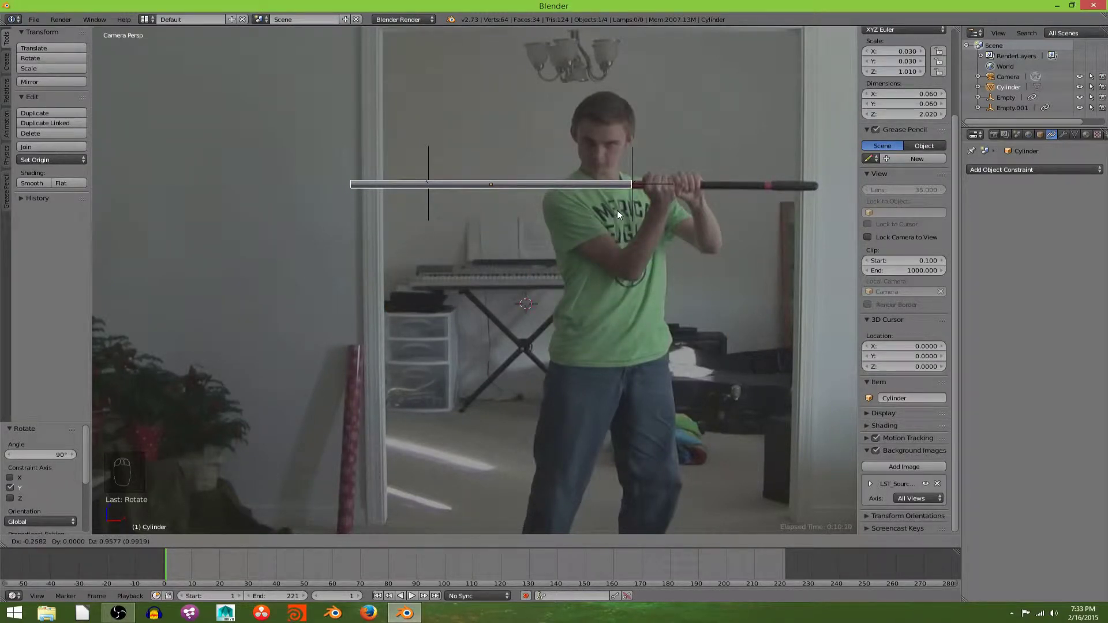
click(618, 211)
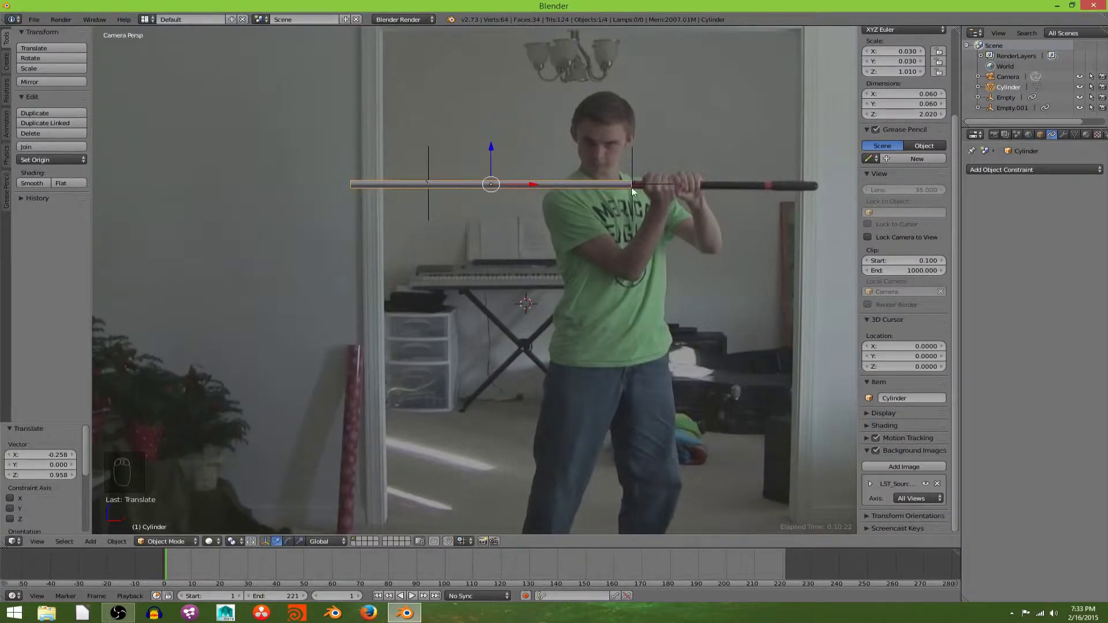
middle_drag(631, 187, 573, 252)
scroll(574, 252, up, 6)
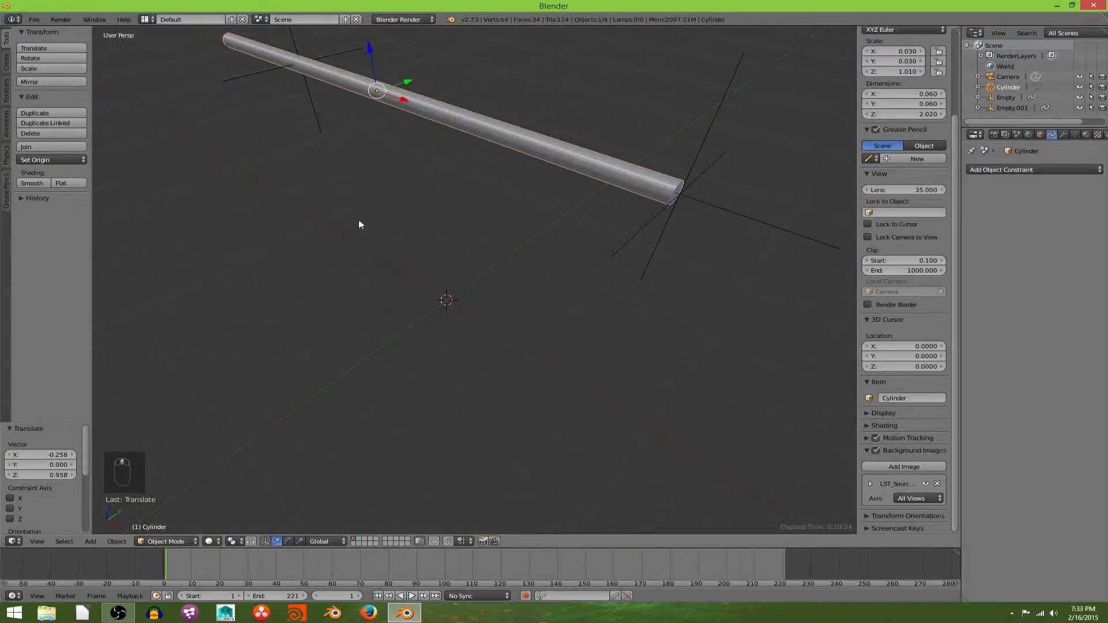
Extrude the cylinder's end face away from the hands by about 0.03 and scale the new face to about 0.549.
middle_drag(358, 224, 383, 241)
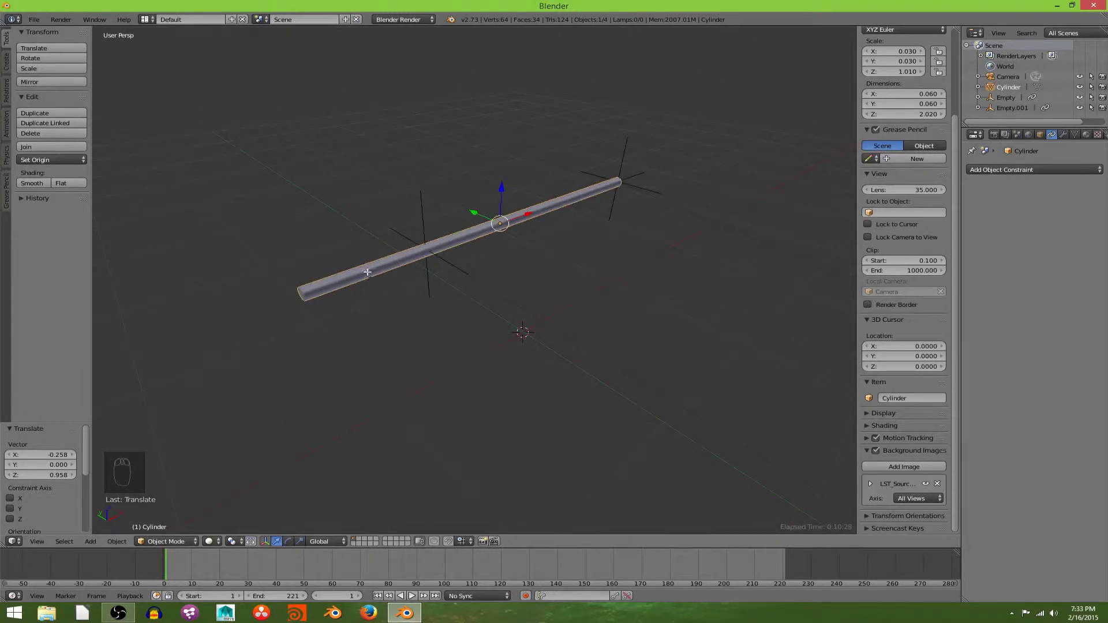
key(Tab)
shift+middle_drag(367, 271, 423, 285)
scroll(542, 198, up, 1)
scroll(415, 346, up, 1)
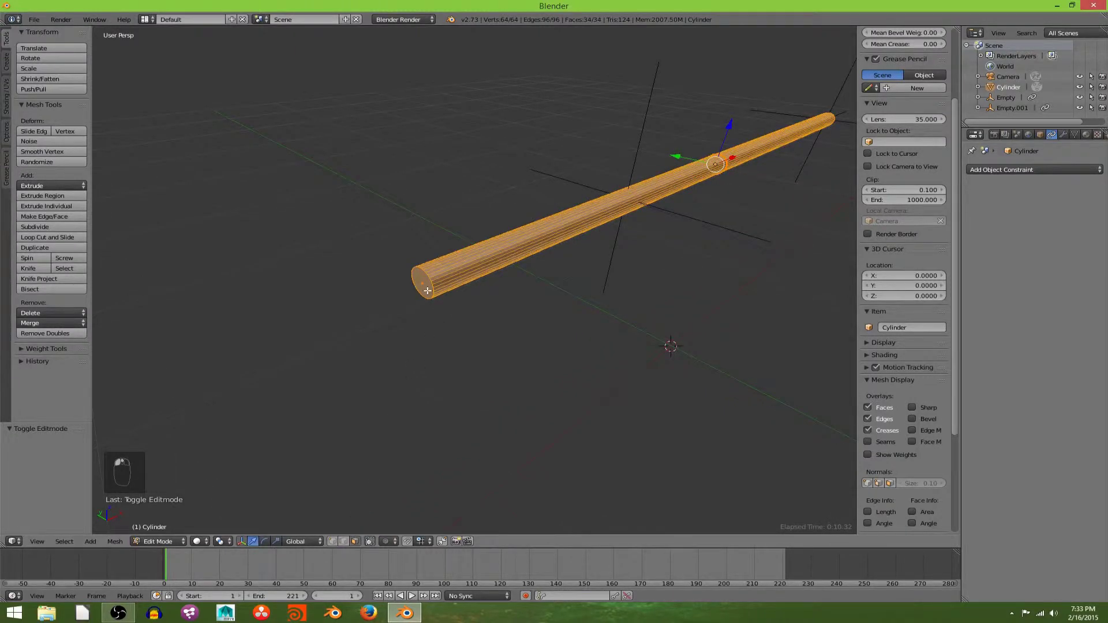
right_click(428, 290)
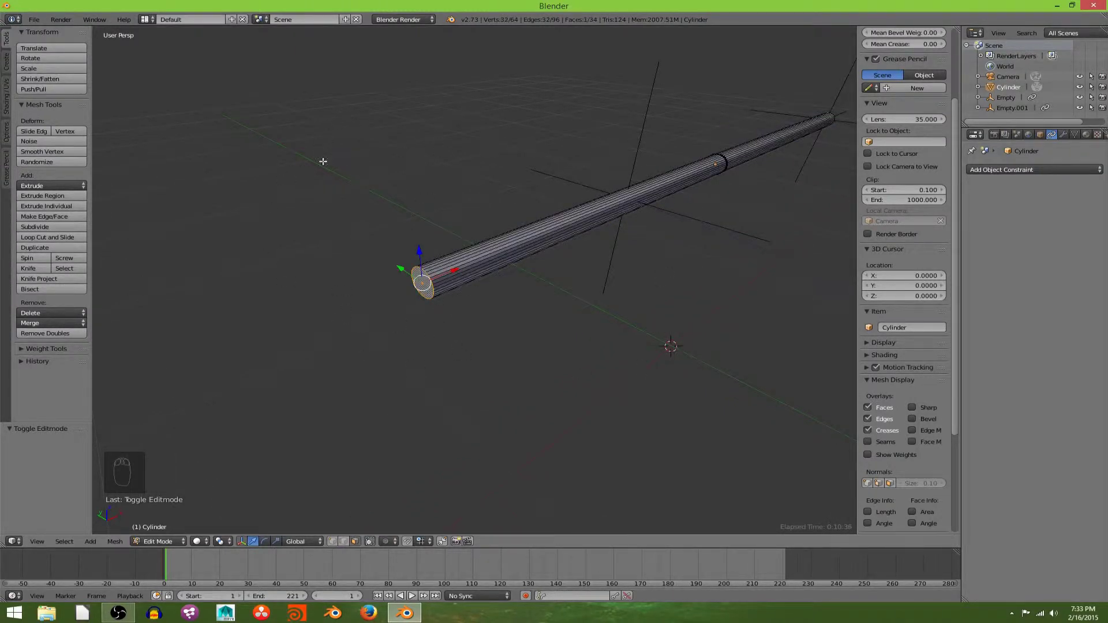
key(e)
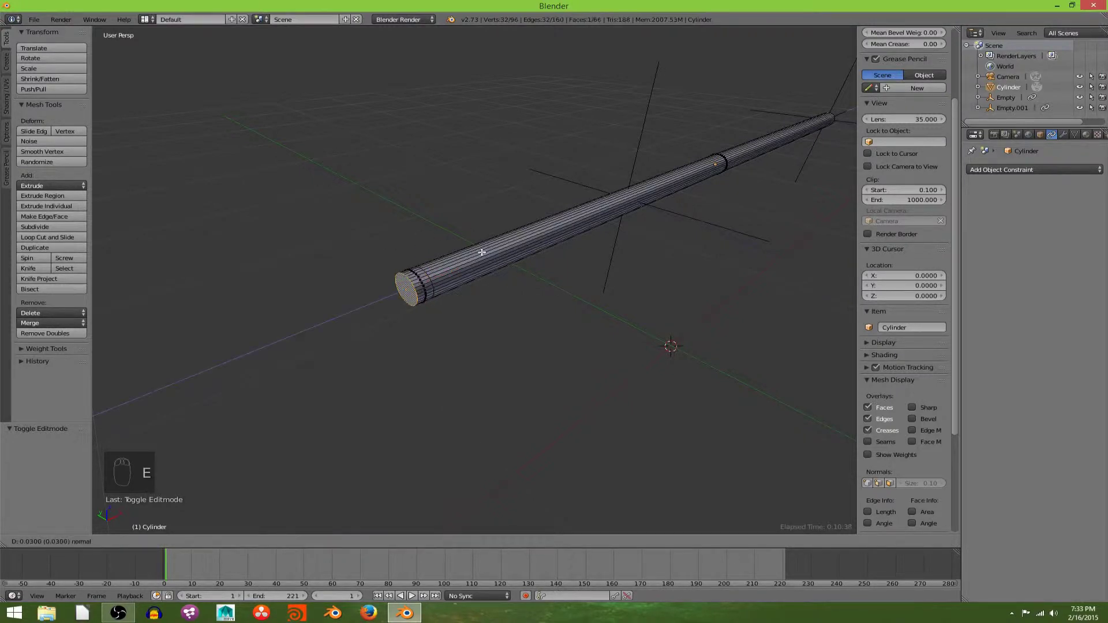
click(482, 252)
key(s)
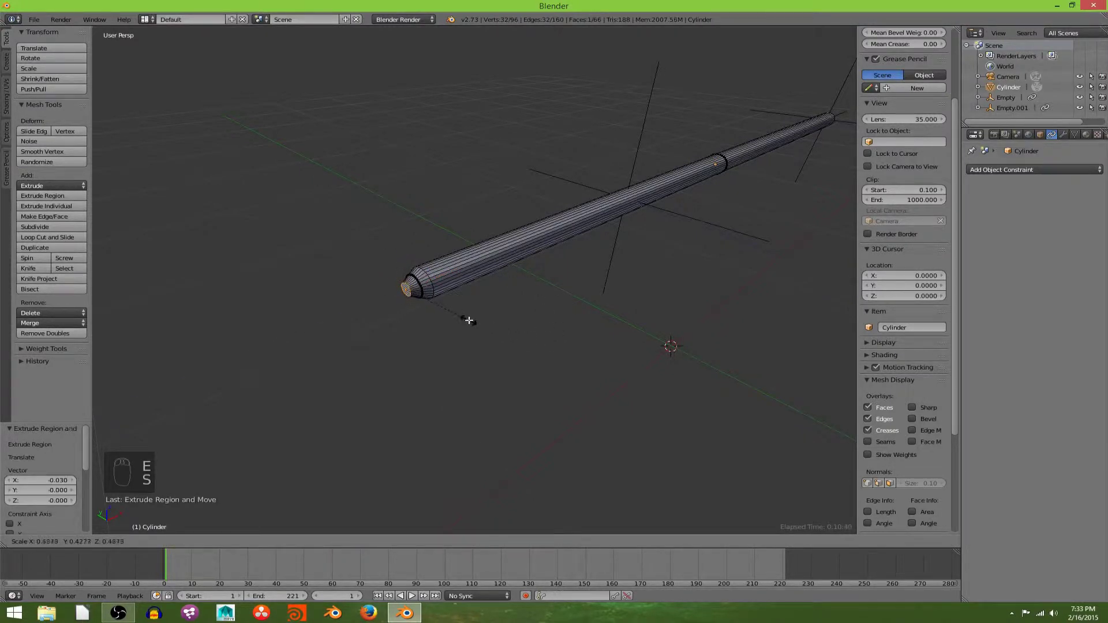
click(489, 325)
Extrude the tapered tip again by about 0.025, scale the face to about 0.314 and shift it about 0.008 along X.
key(e)
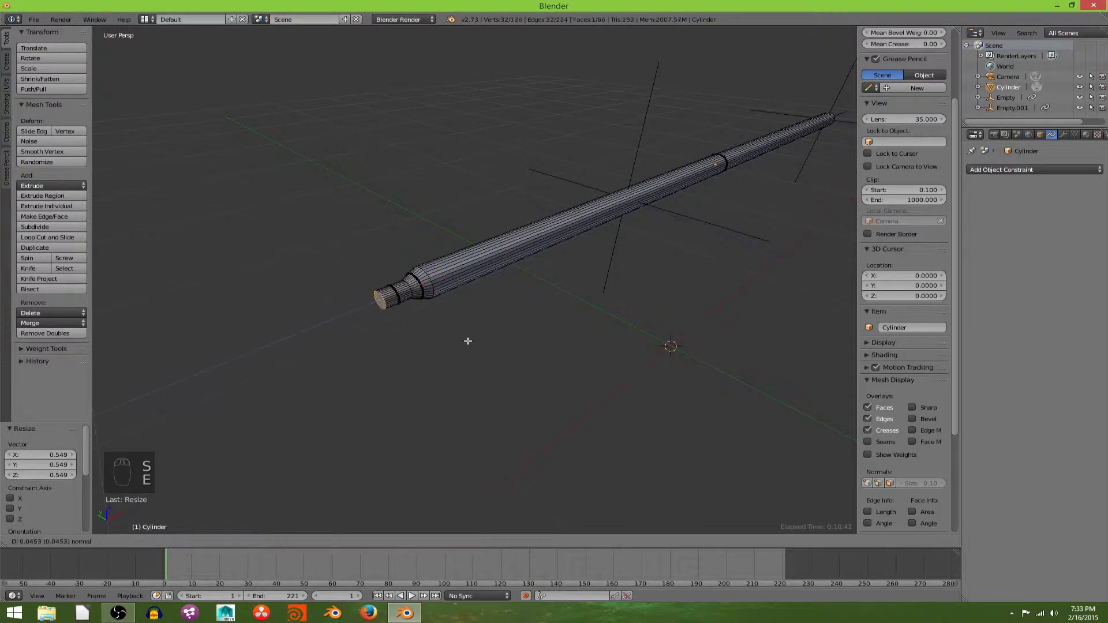
click(477, 331)
key(s)
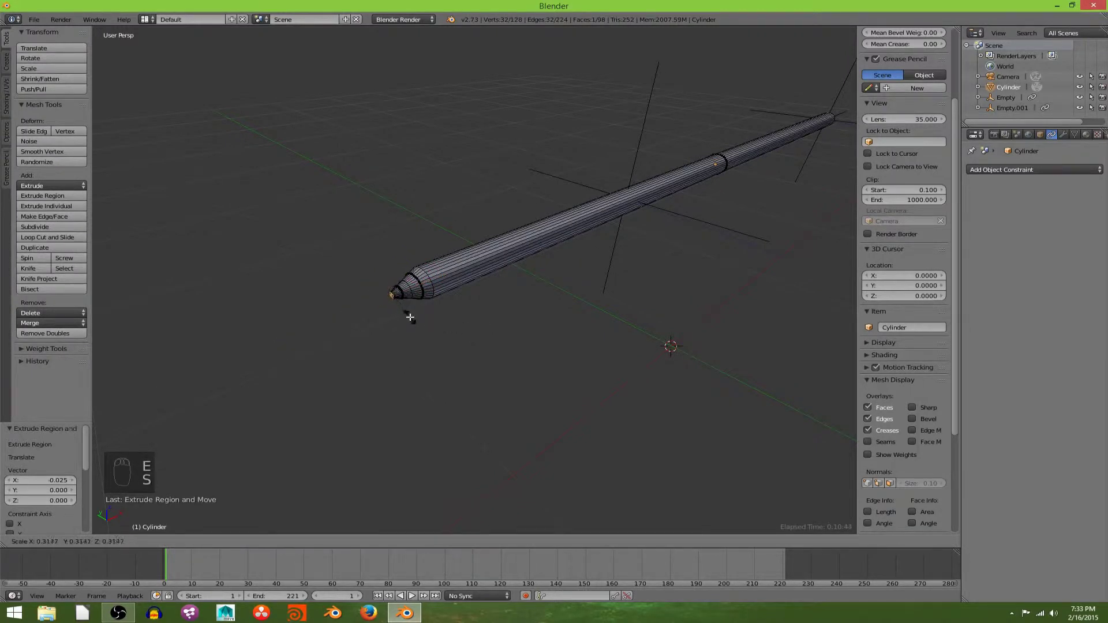
click(410, 317)
key(g)
key(x)
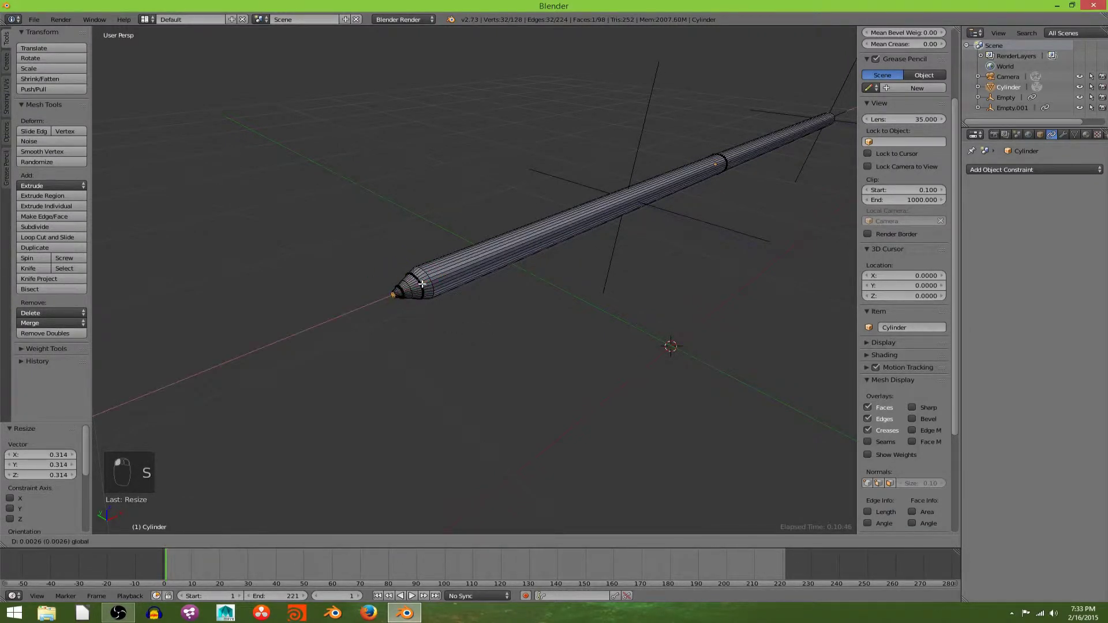
click(427, 286)
scroll(426, 286, down, 2)
key(KP_0)
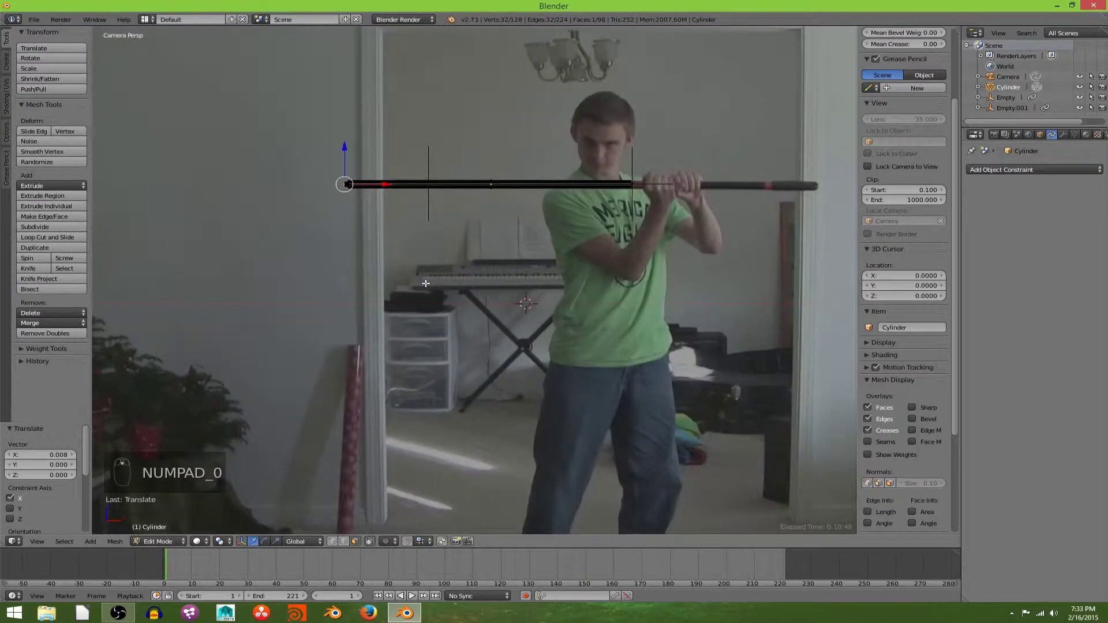
key(Tab)
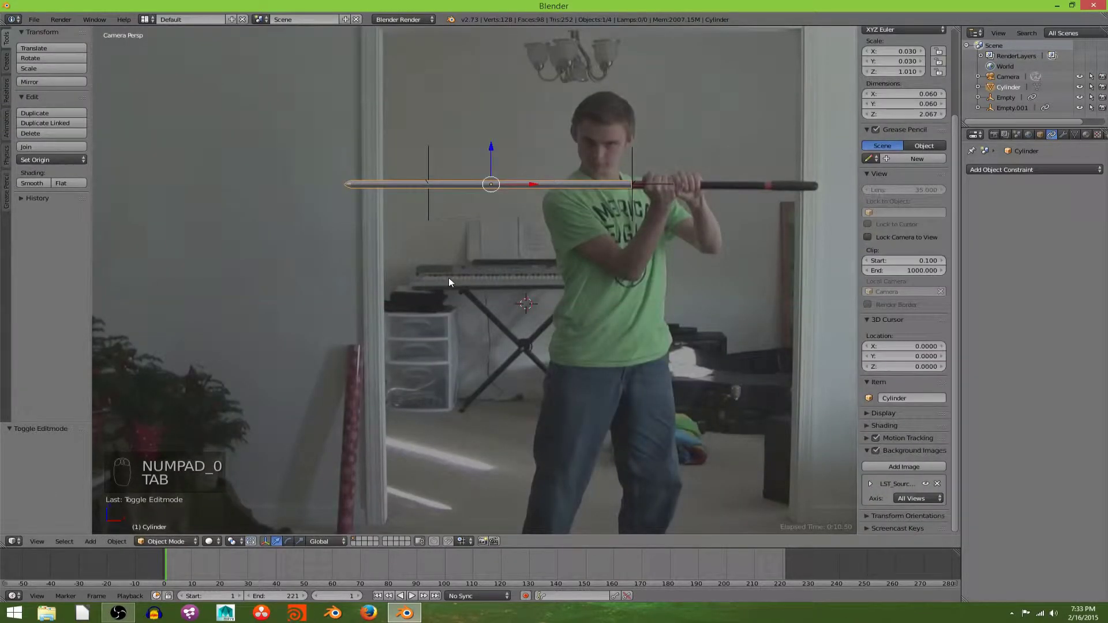
Shrink the blade's tip face slightly, extrude it about 0.006 and scale the new face to about 0.125 for a sharper point.
key(Tab)
mouse_move(438, 274)
middle_down()
mouse_move(449, 253)
mouse_move(467, 304)
mouse_move(457, 263)
middle_up()
middle_drag(510, 404, 530, 336)
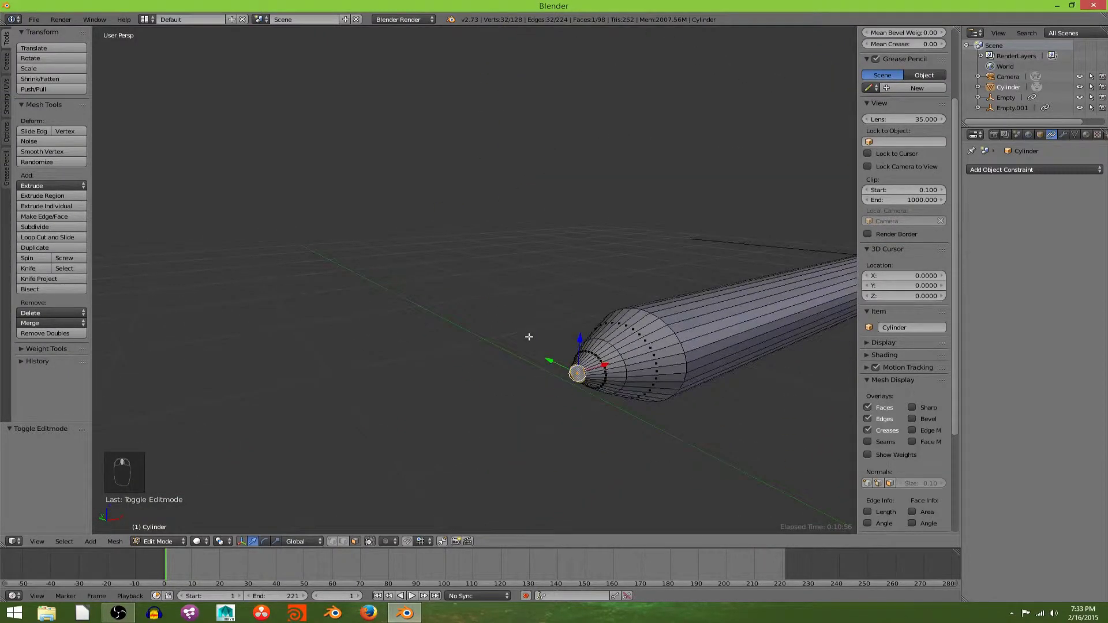
key(s)
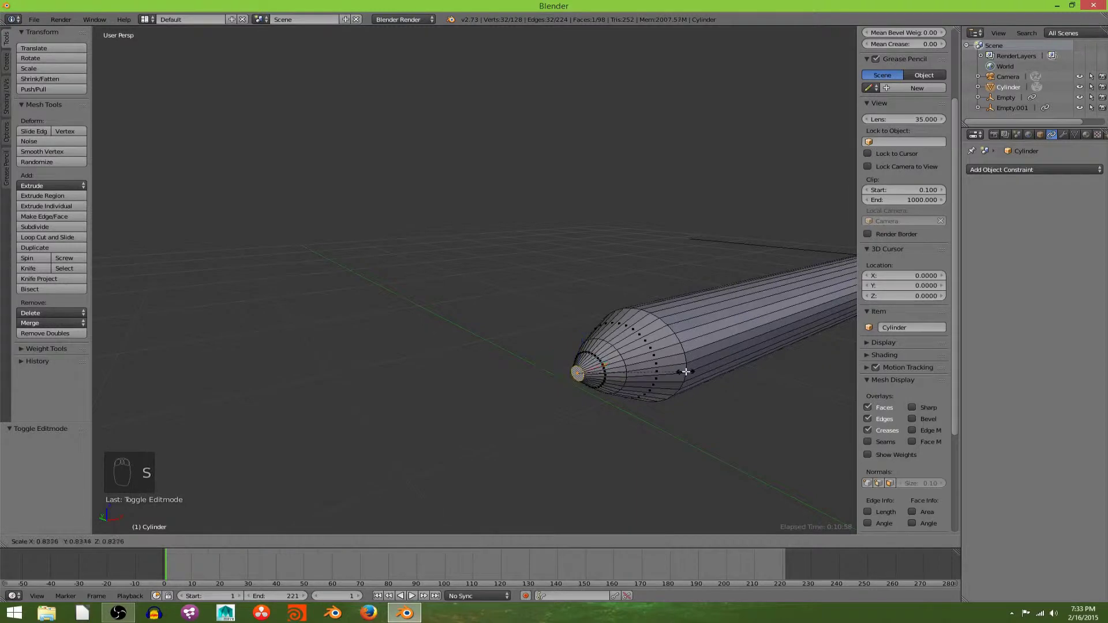
click(669, 372)
key(e)
click(665, 373)
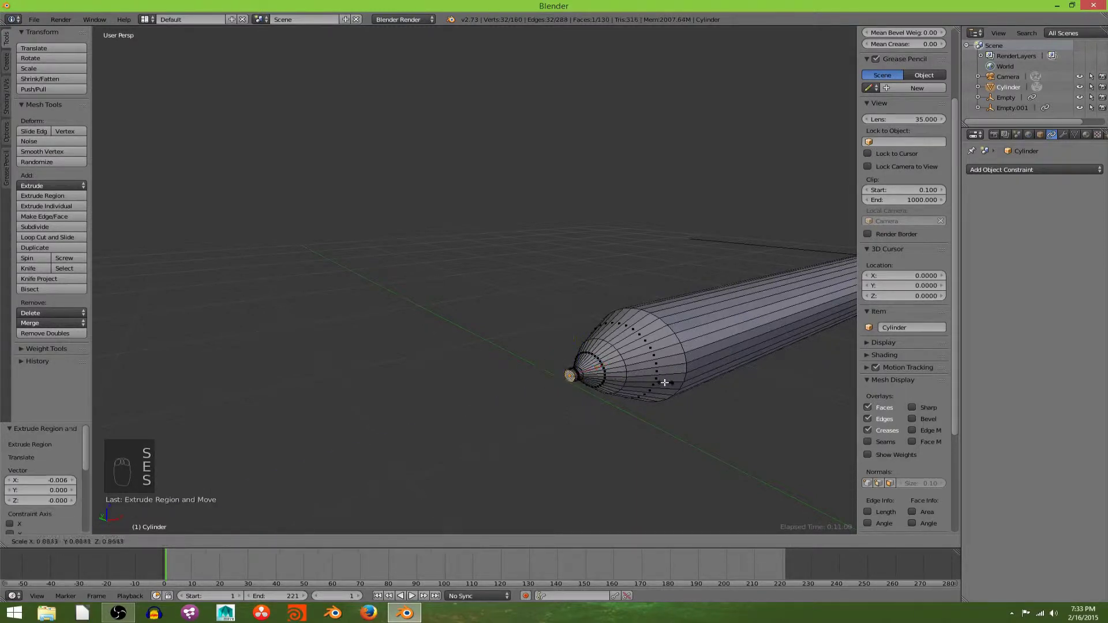
key(s)
click(585, 373)
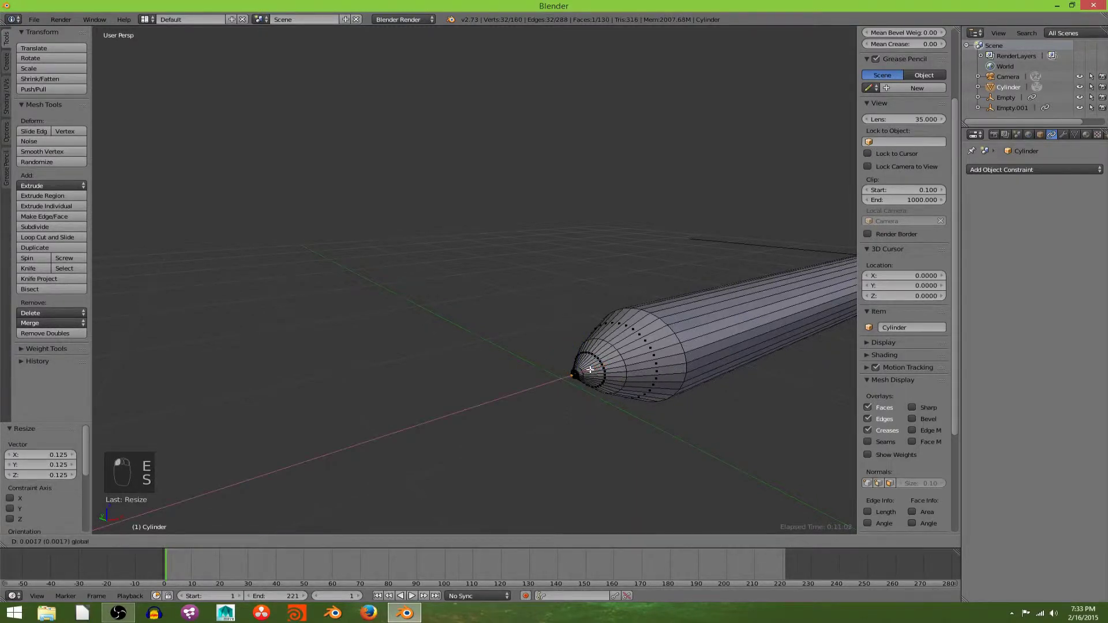
key(Tab)
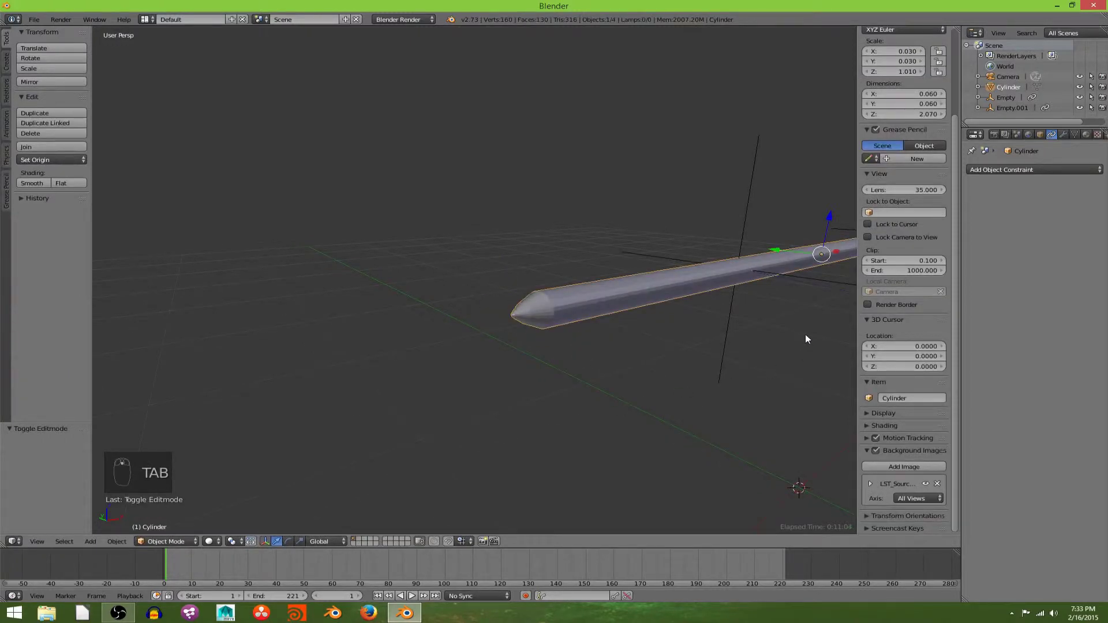
Extrude the cylinder's end face near the hands by about 0.015 and scale it to about 0.8 to bevel that end.
middle_drag(807, 339, 549, 364)
scroll(548, 363, up, 3)
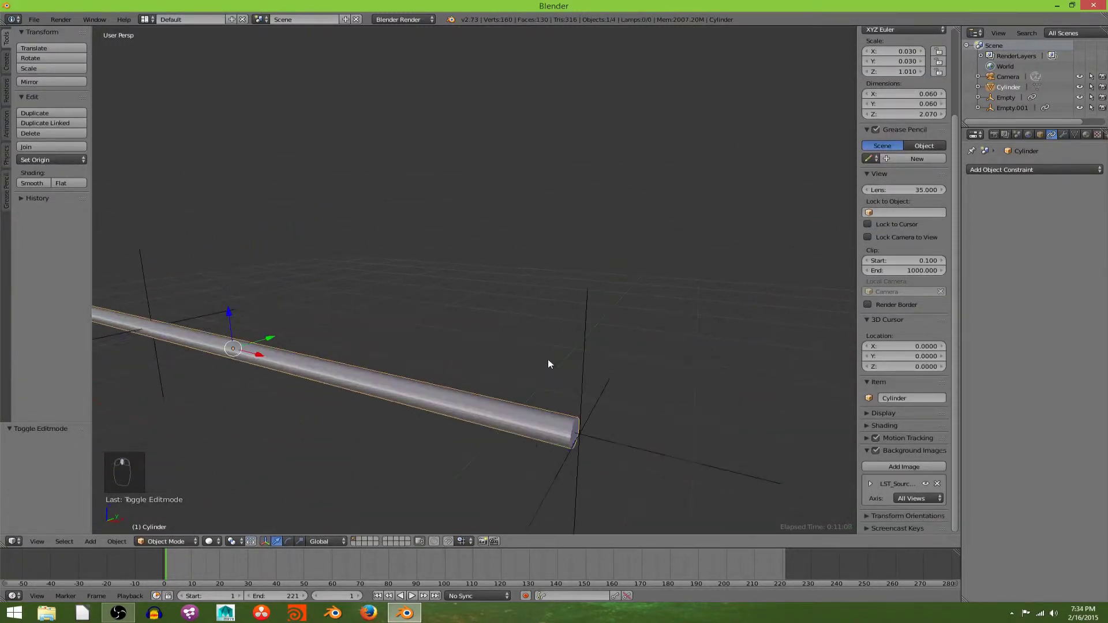
key(Tab)
right_click(575, 427)
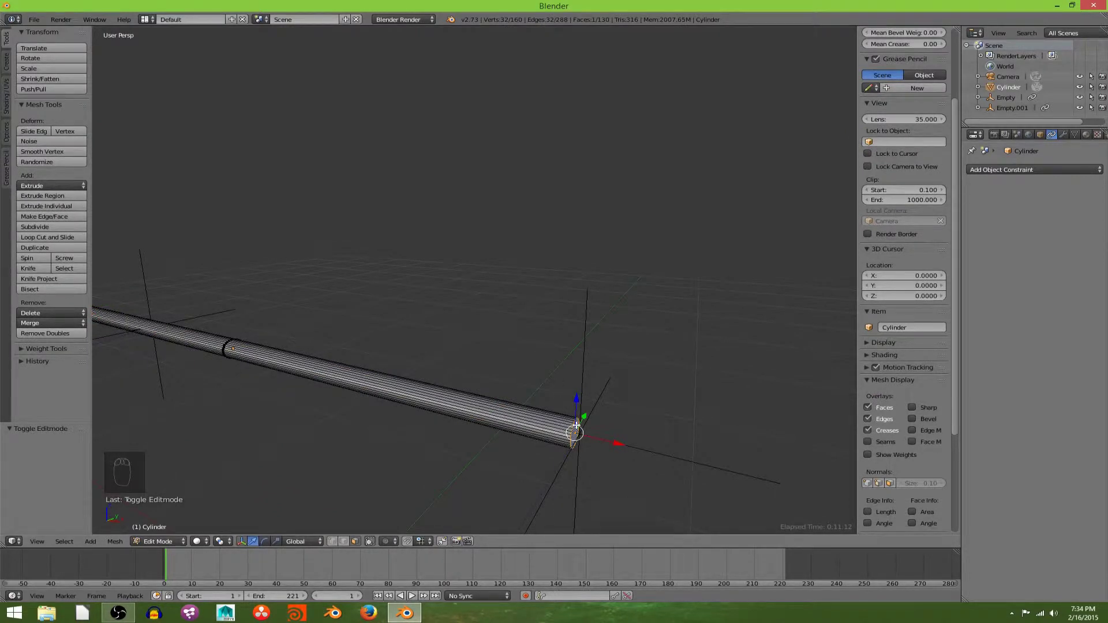
key(e)
click(627, 440)
key(d)
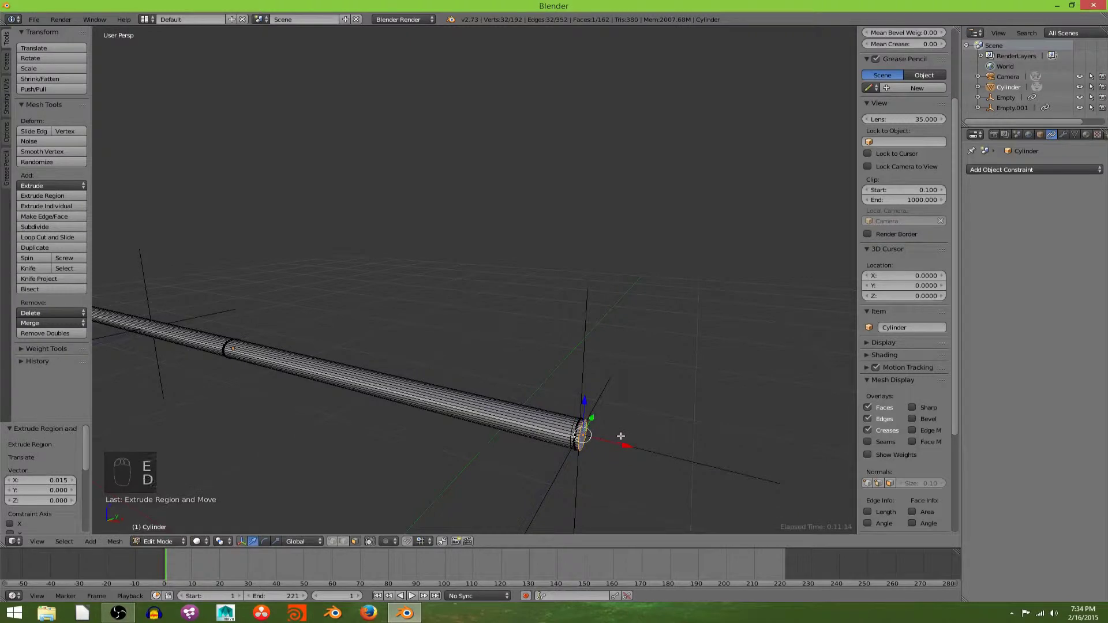
key(s)
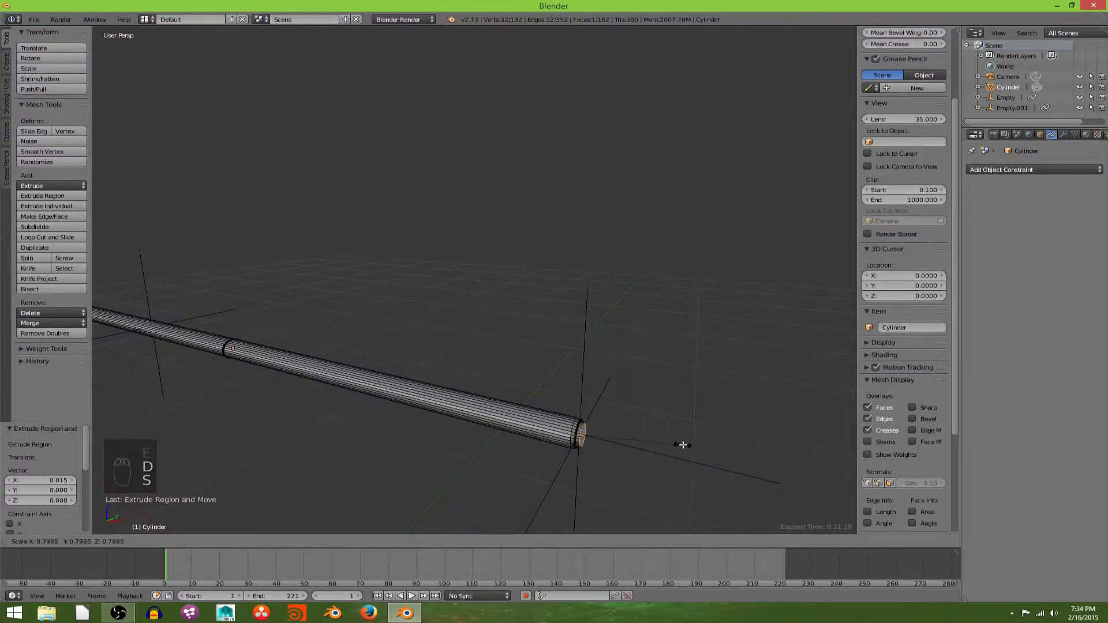
click(680, 445)
key(Tab)
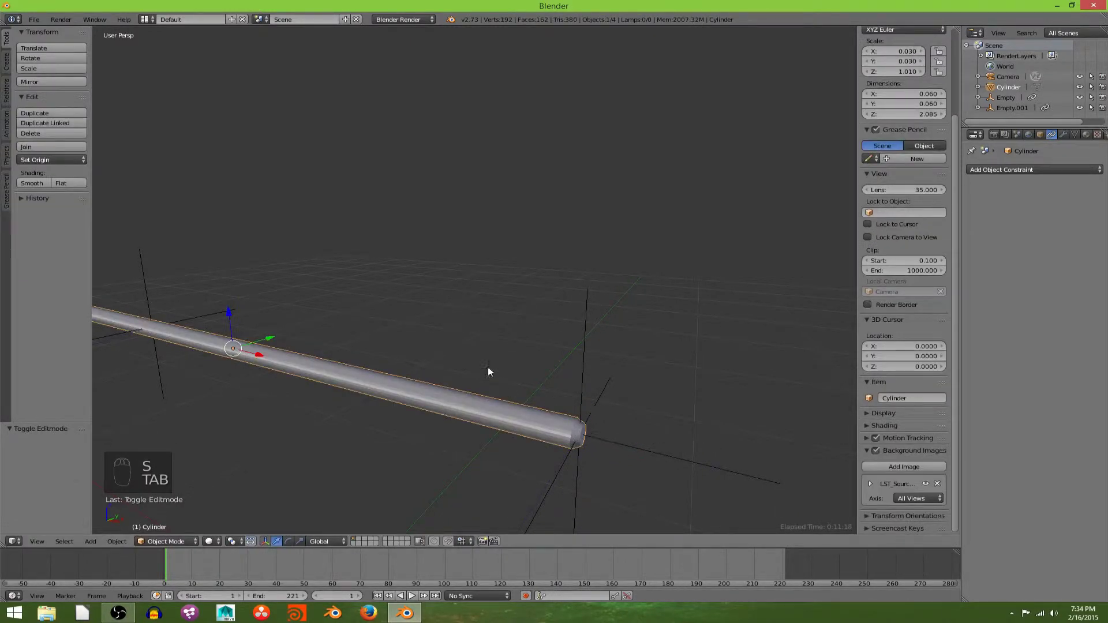
Play the animation through the camera to compare the blade with the moving empties, and return to frame 1.
middle_drag(488, 371, 596, 336)
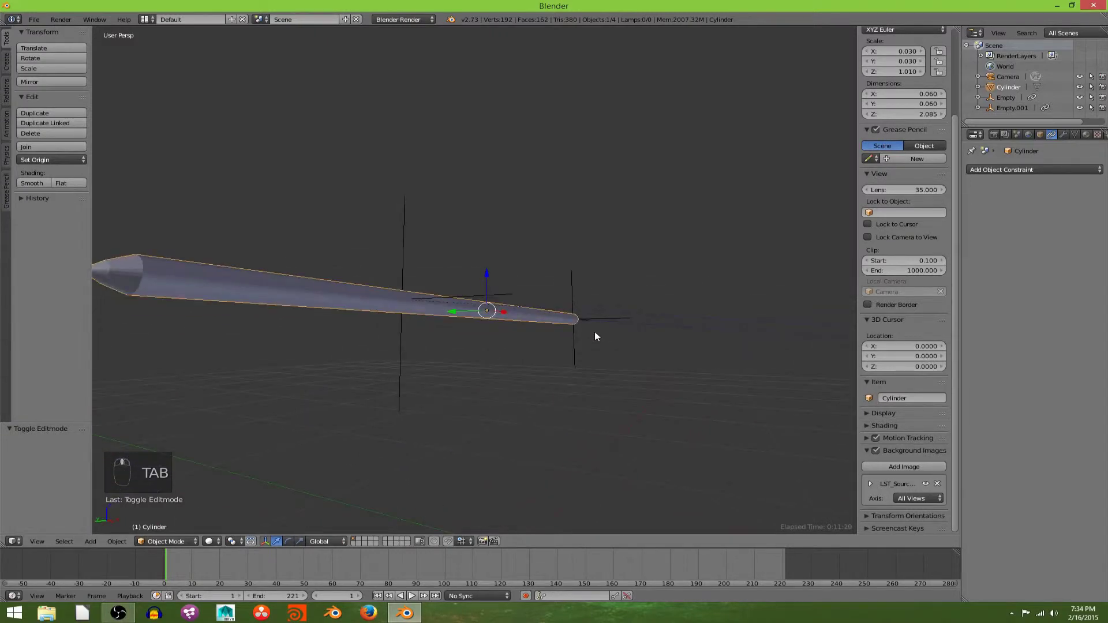
key(KP_0)
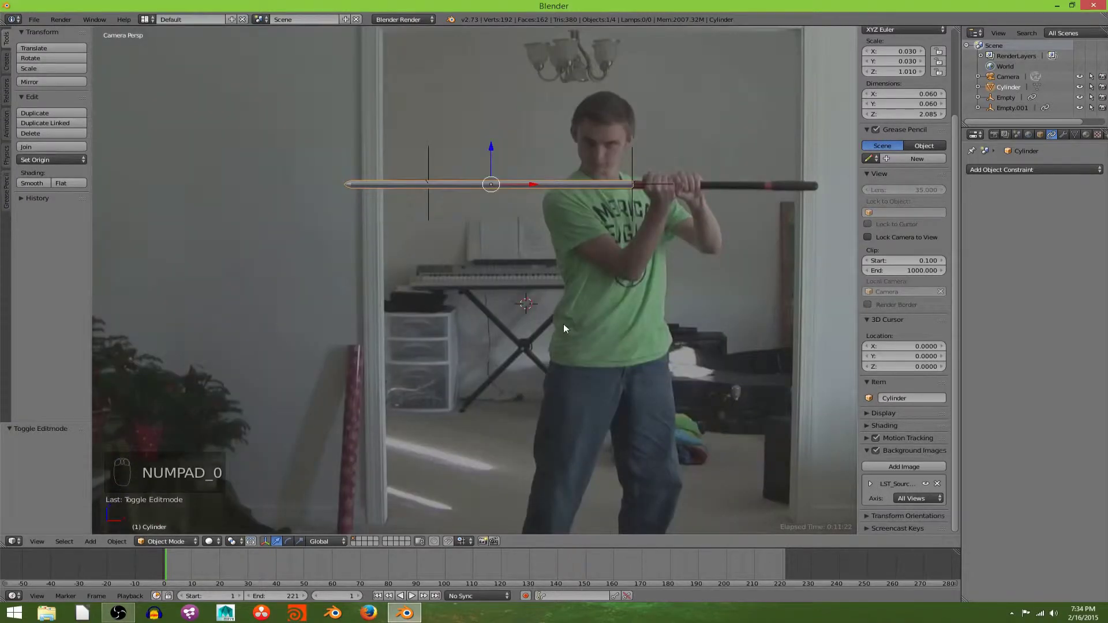
key(alt+a)
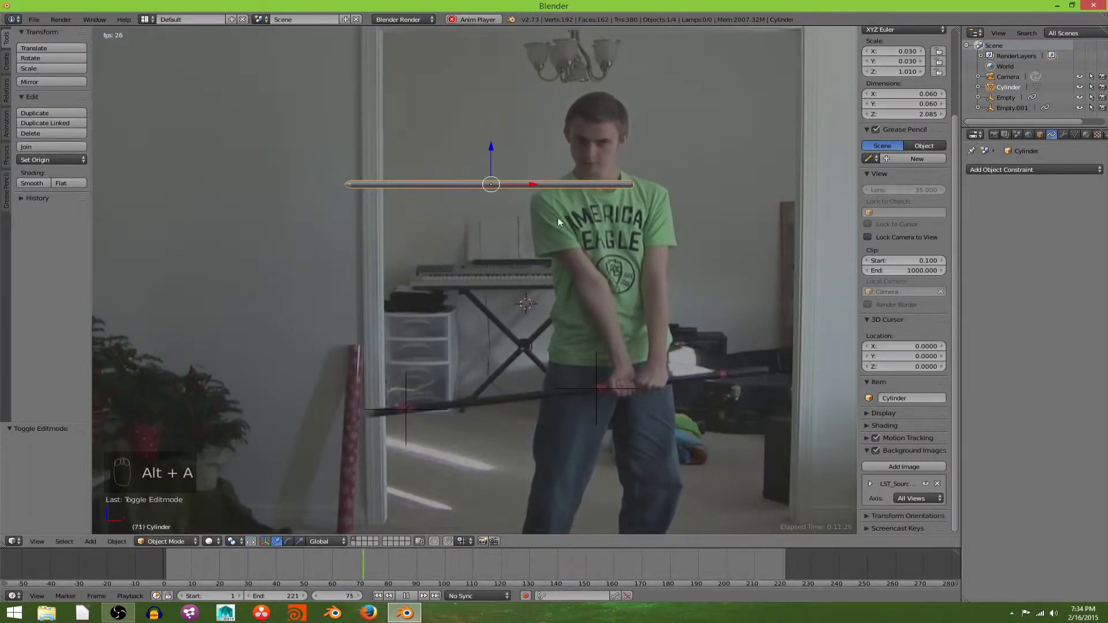
key(alt+a)
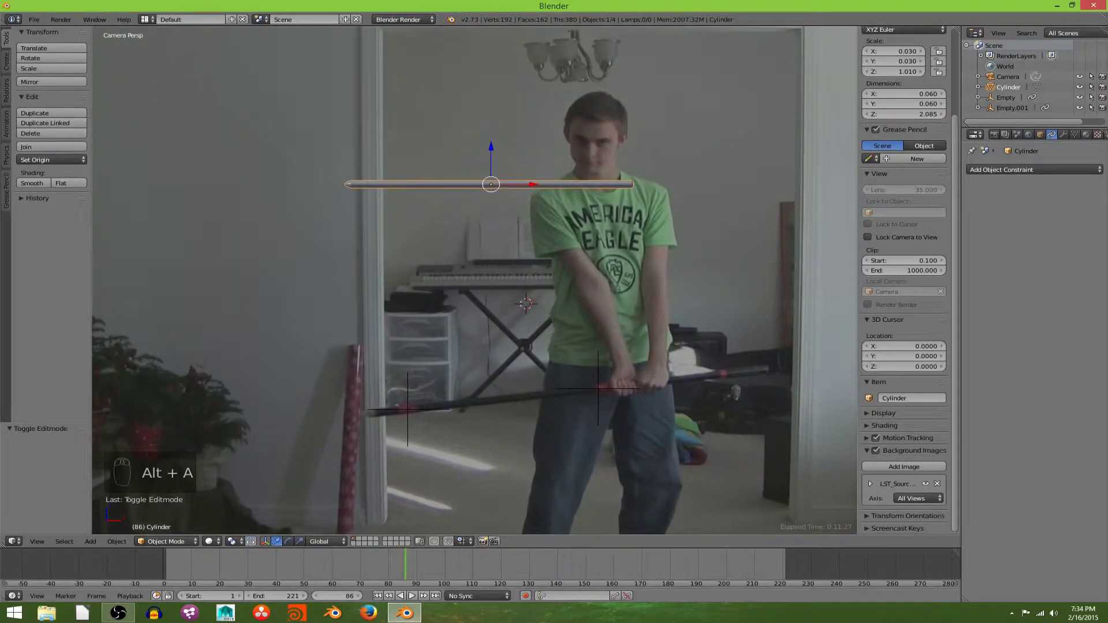
click(381, 595)
Add a single bone armature at the scene's origin.
middle_drag(526, 171, 546, 233)
scroll(547, 233, up, 8)
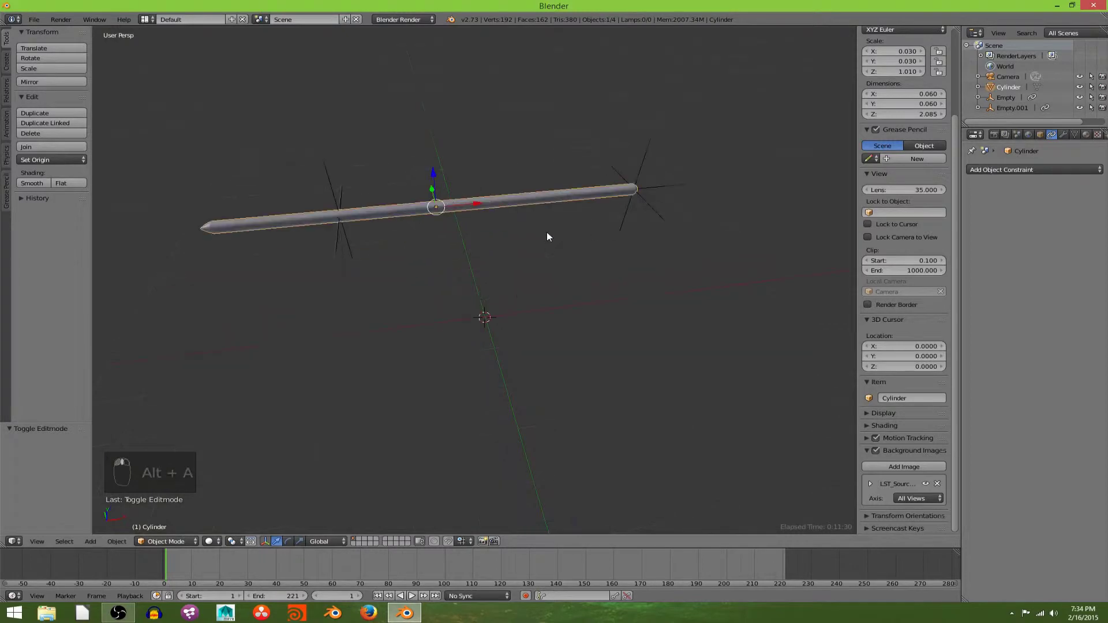
middle_drag(591, 349, 530, 336)
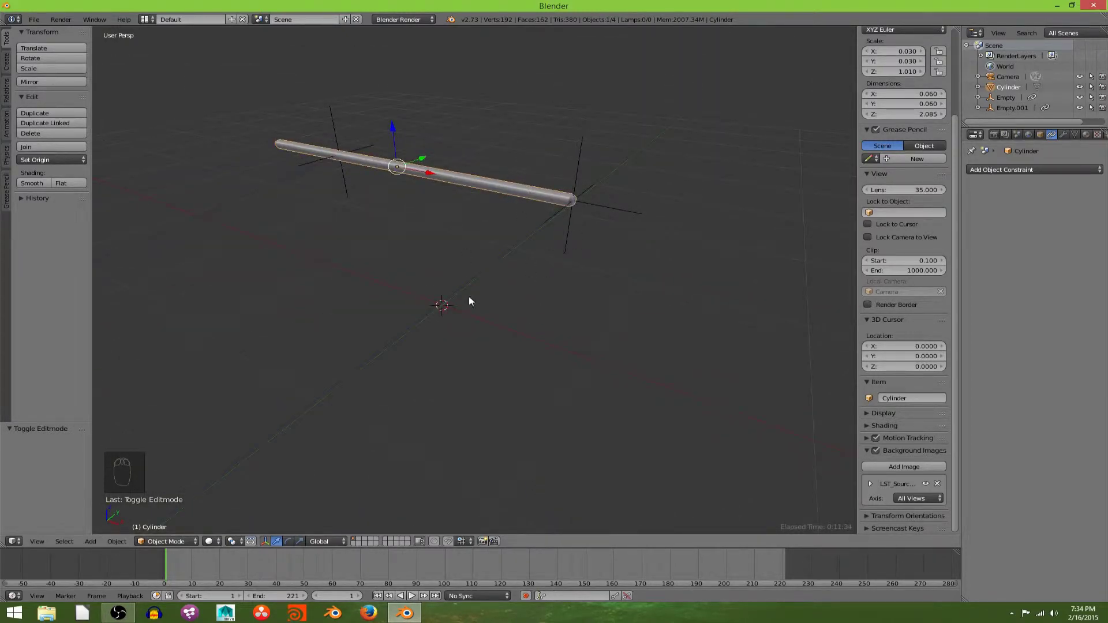
key(shift+a)
mouse_move(457, 356)
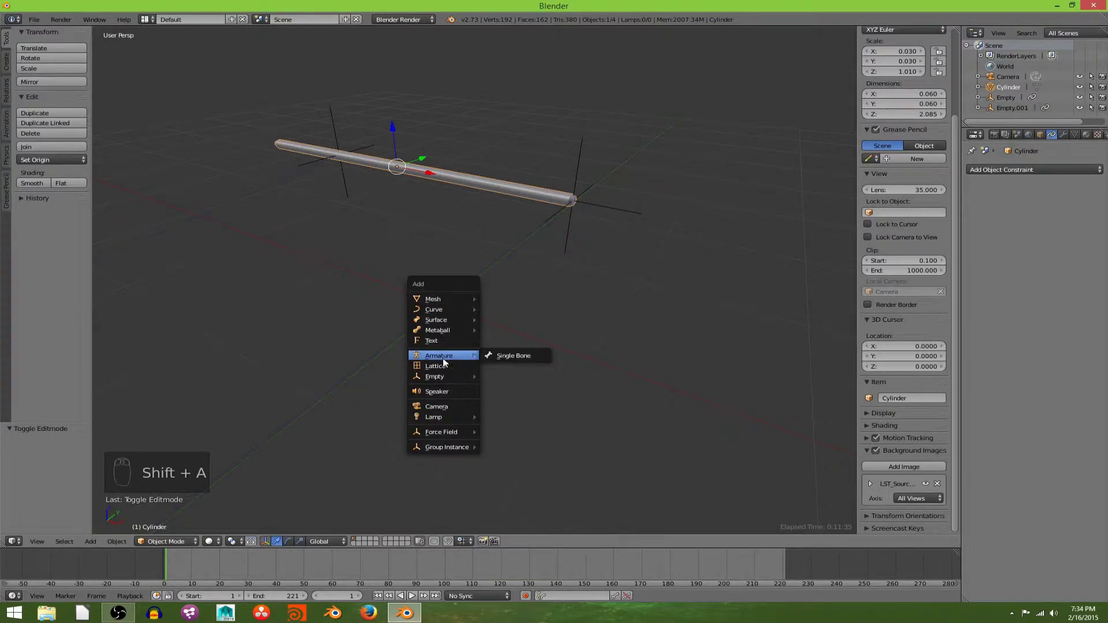
click(491, 355)
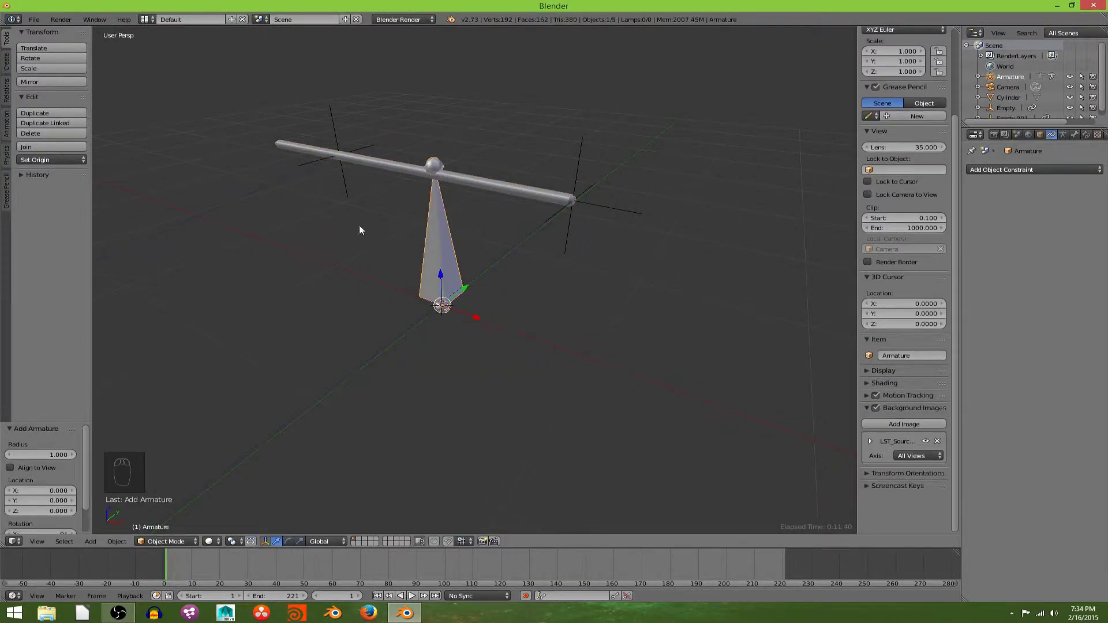
Snap the 3D cursor to the empty at the blade's hand end and select the armature.
right_click(582, 151)
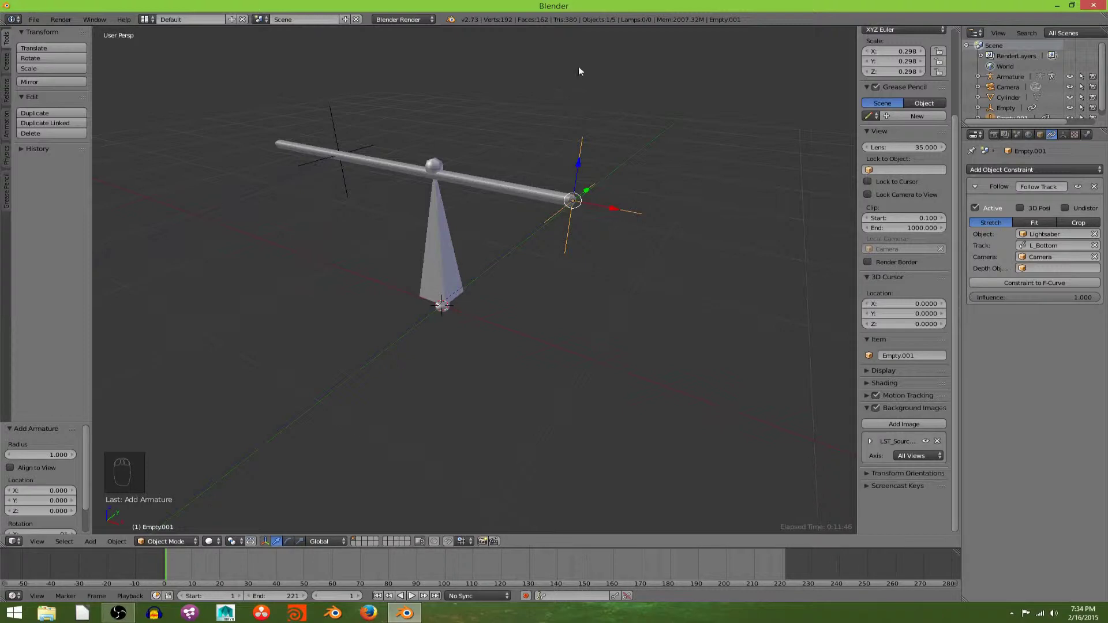
key(shift+s)
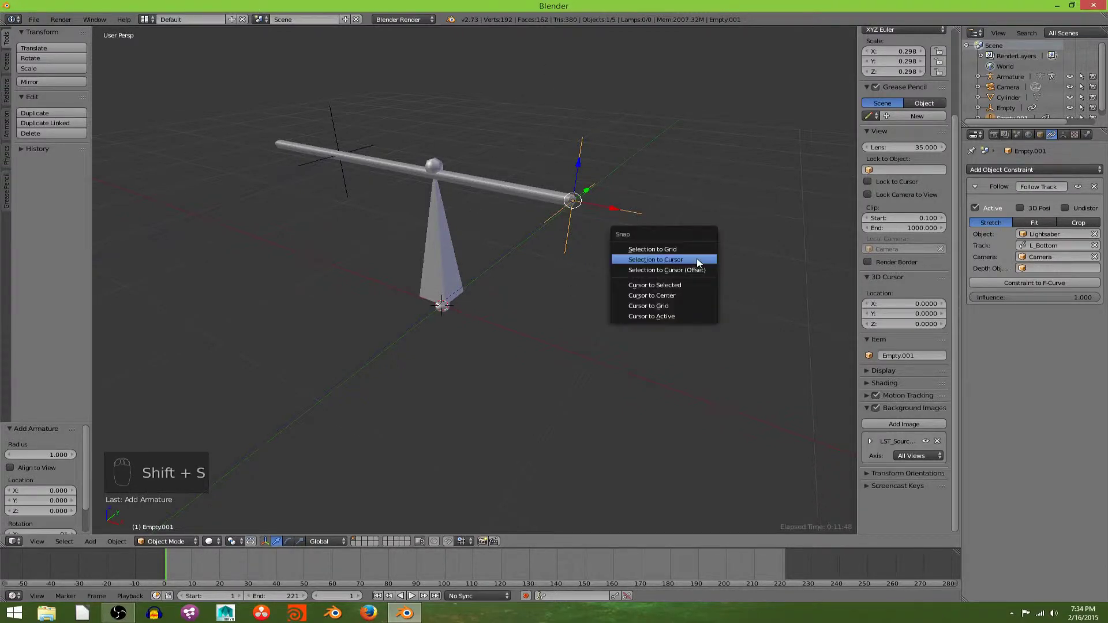
click(694, 285)
right_click(443, 250)
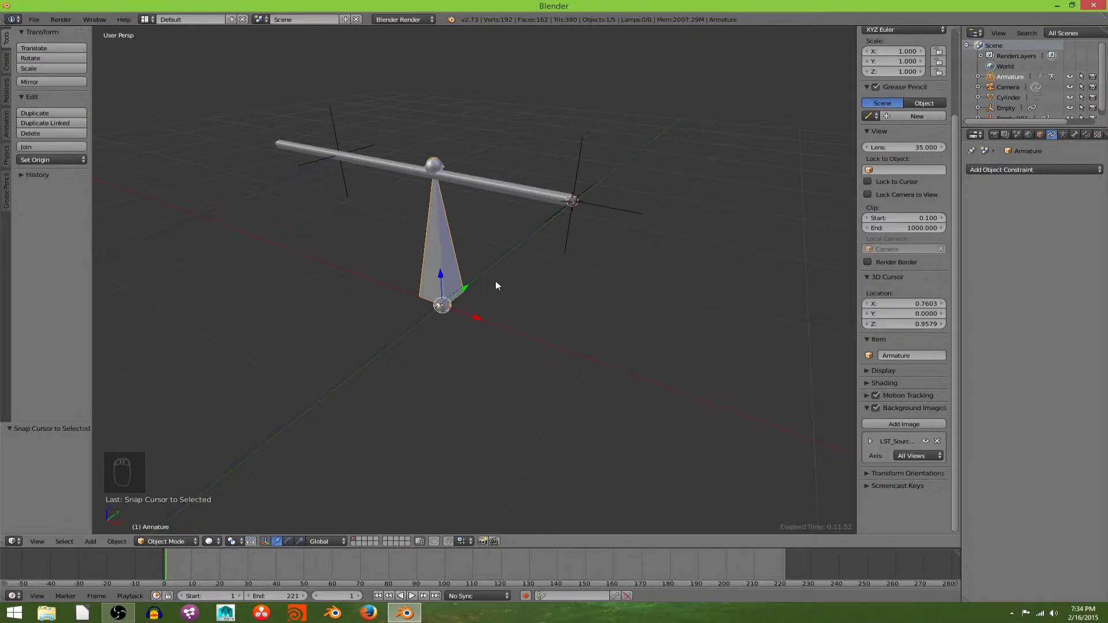
Snap the armature to the 3D cursor at the empty on the cylinder's hilt end.
key(shift+s)
click(493, 252)
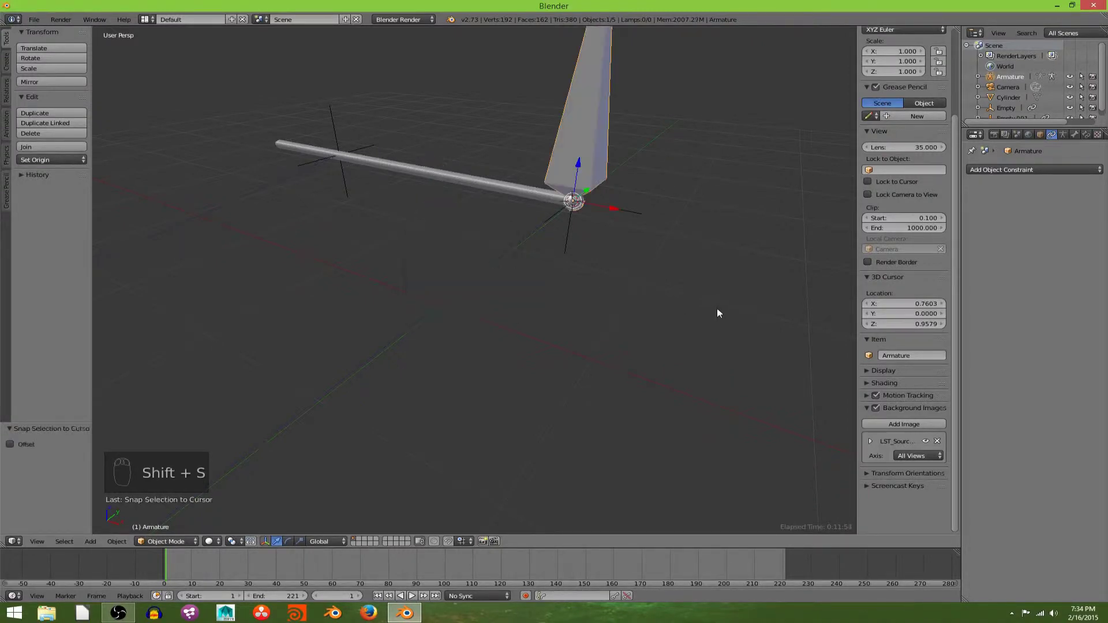
middle_drag(630, 287, 660, 316)
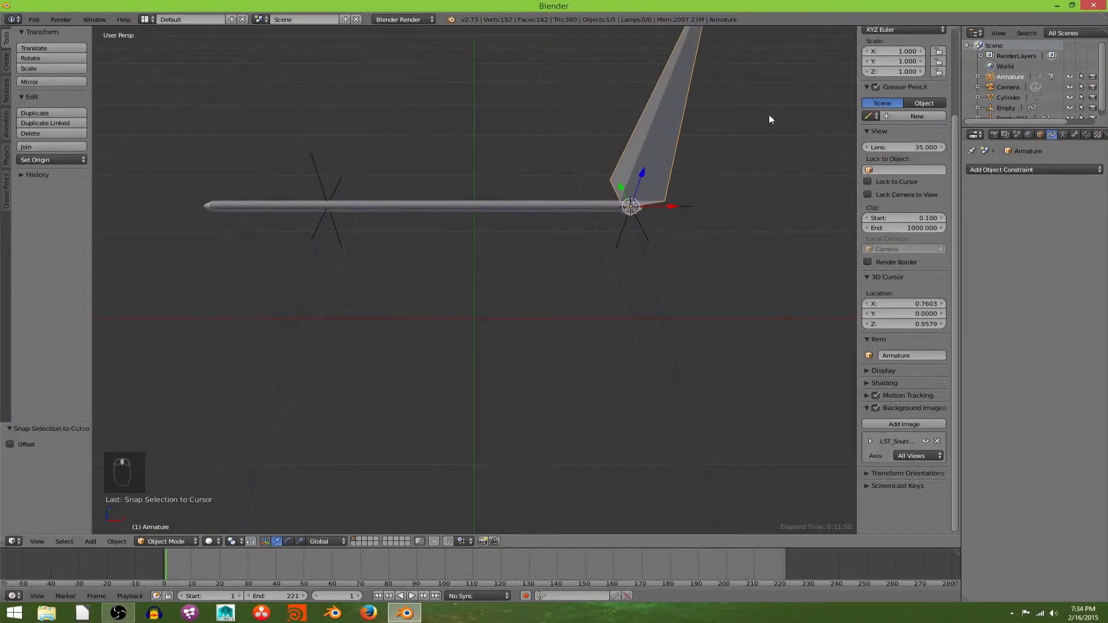
middle_drag(670, 250, 627, 231)
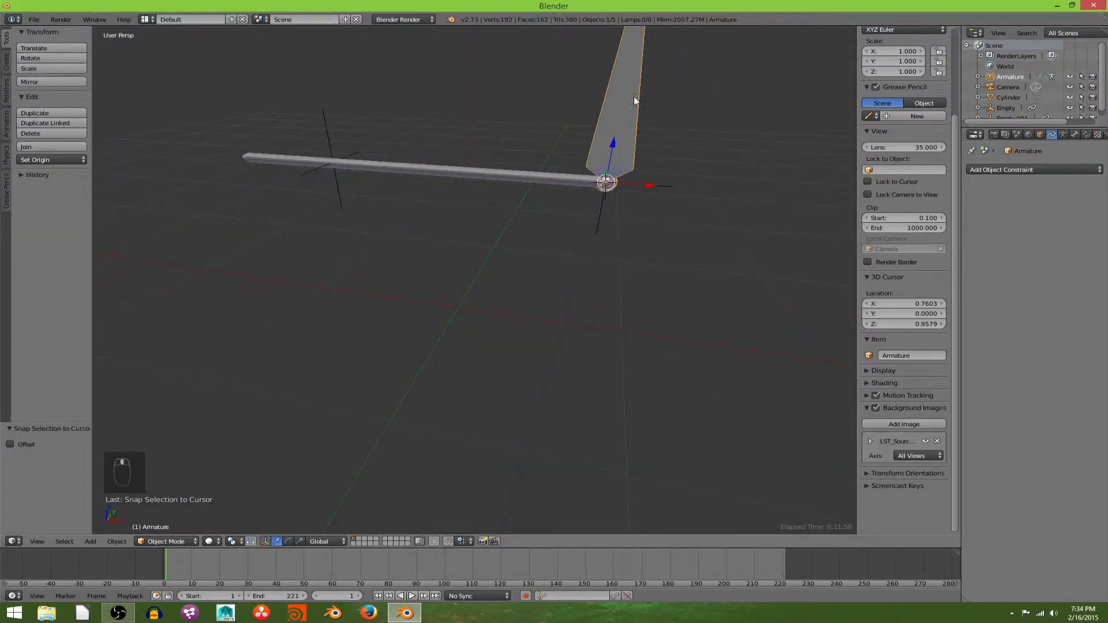
Parent the armature to Empty.001 with the Object option and test the link with a cancelled move of the empty.
right_click(603, 216)
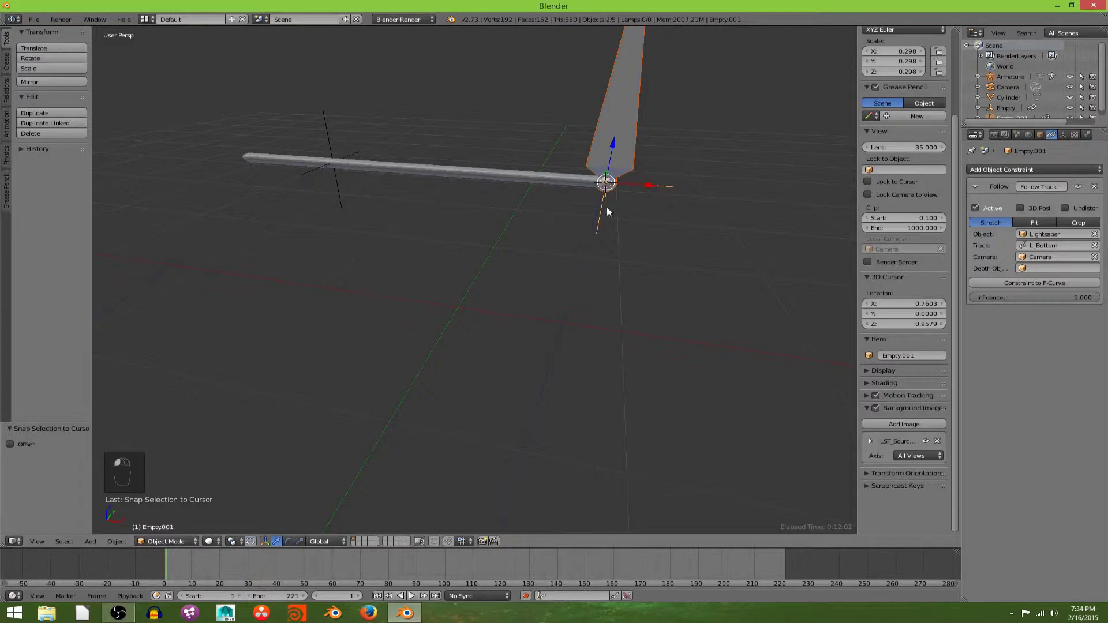
key(ctrl+p)
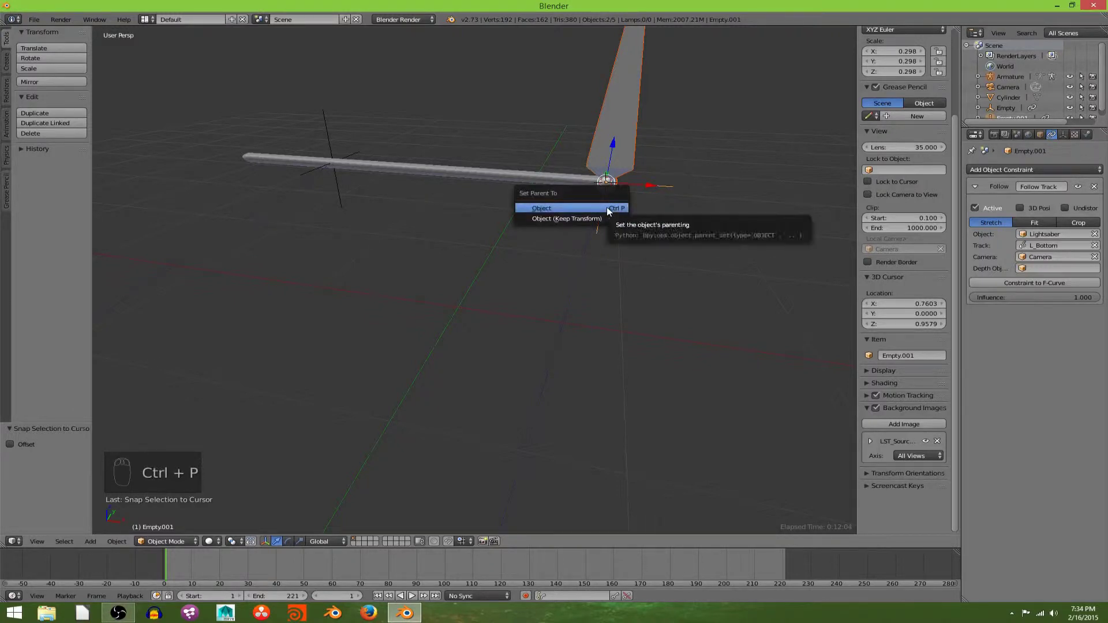
click(608, 212)
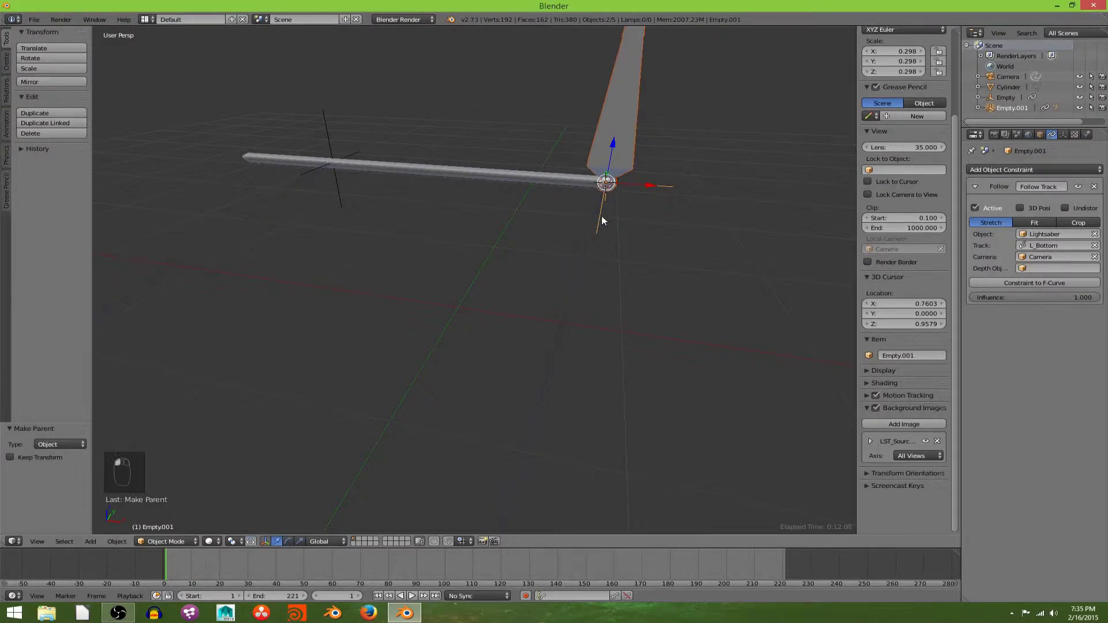
key(g)
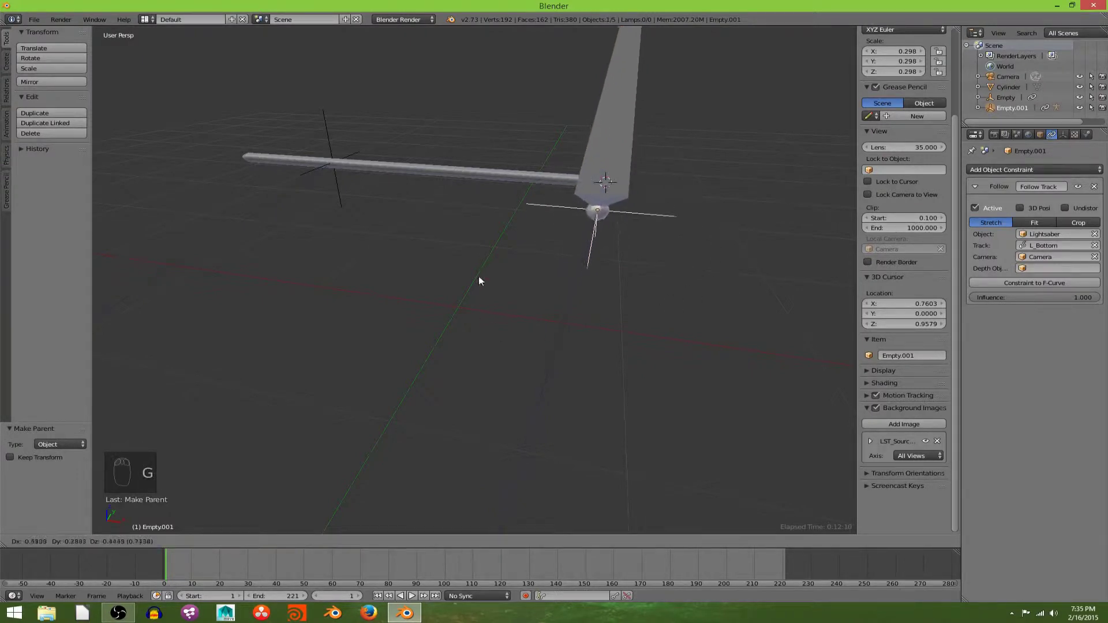
right_click(586, 271)
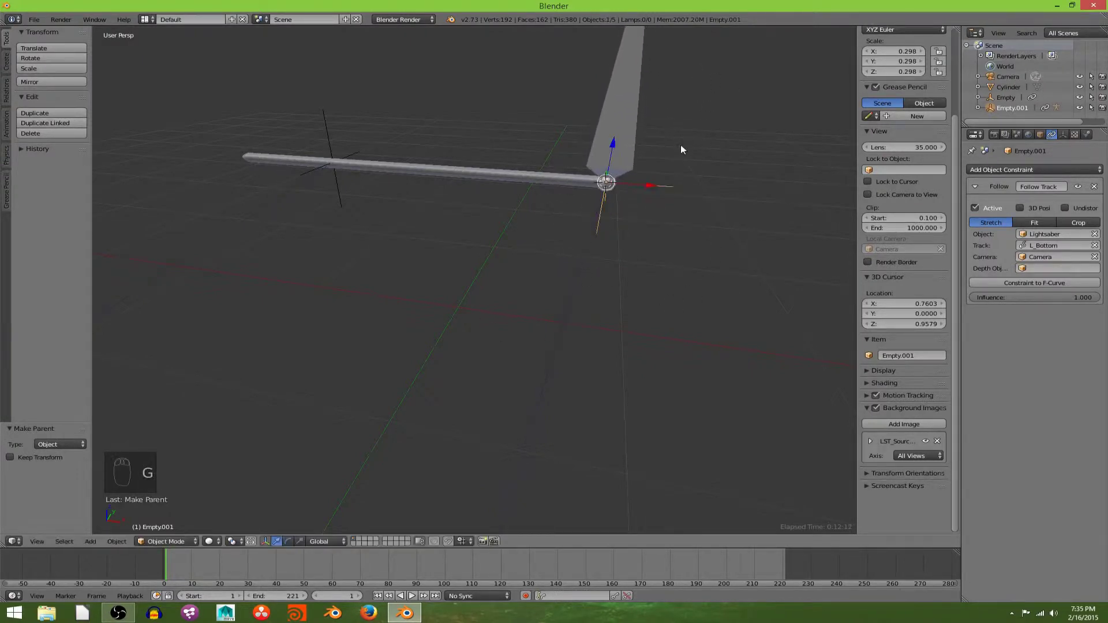
Add a Stretch To constraint to the armature with Empty as the target and X as the plane.
middle_drag(630, 284, 549, 287)
right_click(467, 106)
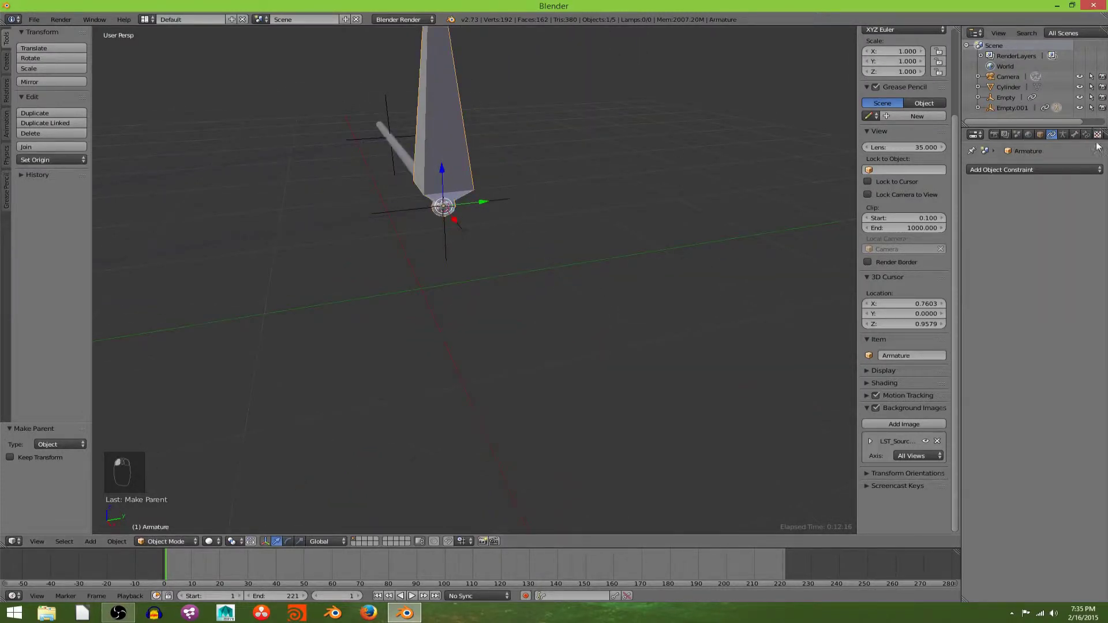
click(1059, 171)
click(992, 250)
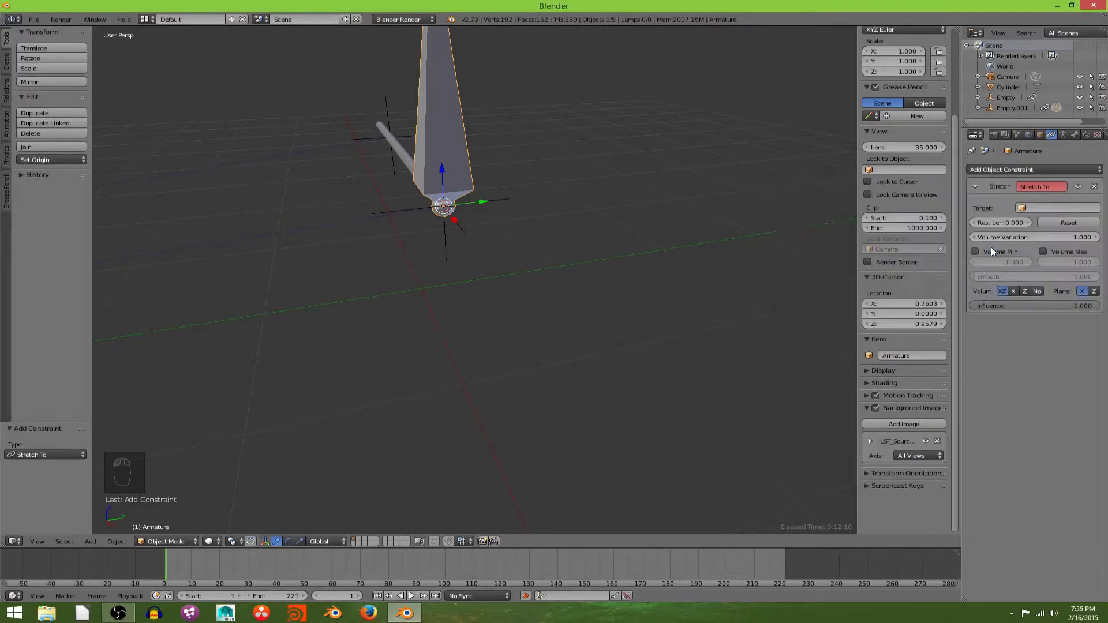
click(1046, 209)
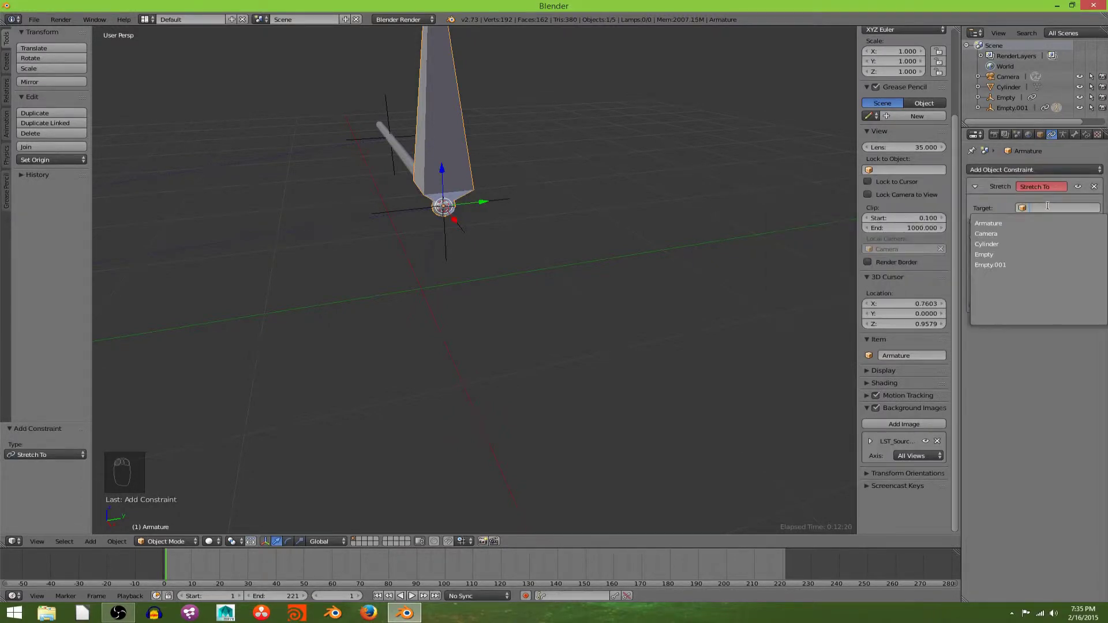
click(1034, 255)
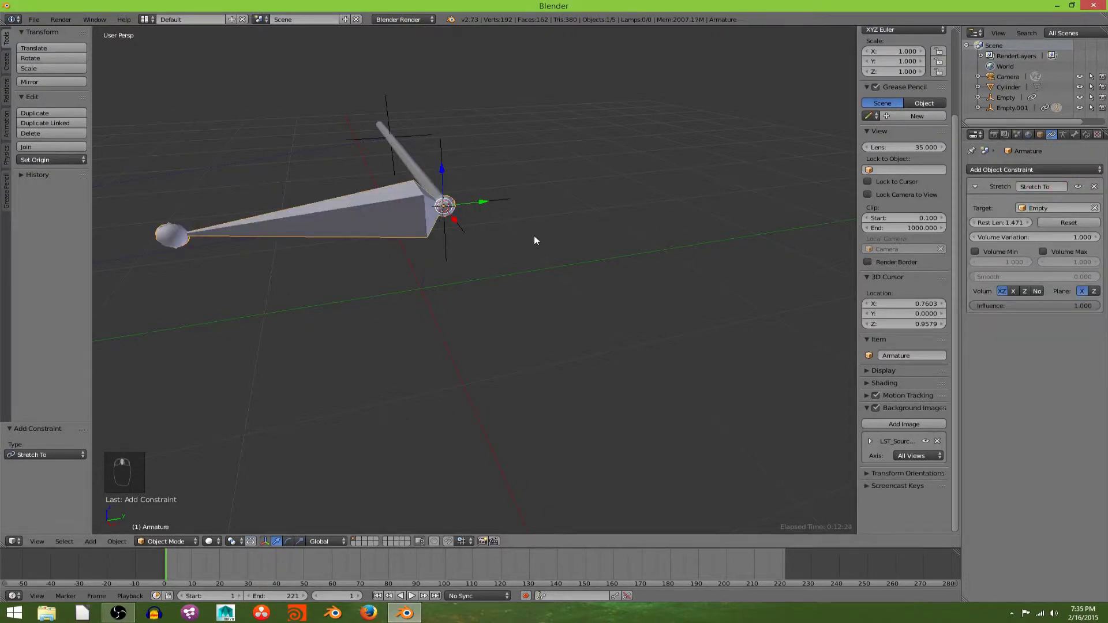
middle_drag(535, 235, 341, 181)
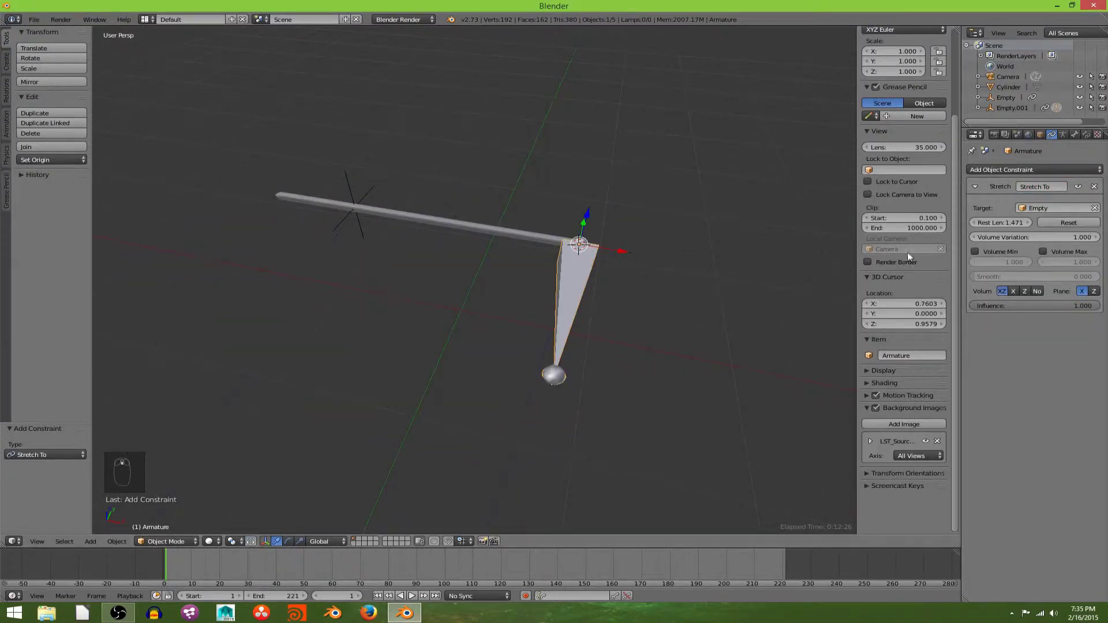
click(1094, 291)
click(1083, 291)
Enter Edit Mode on the armature and try rotating the whole bone 90° about the Z axis.
key(Tab)
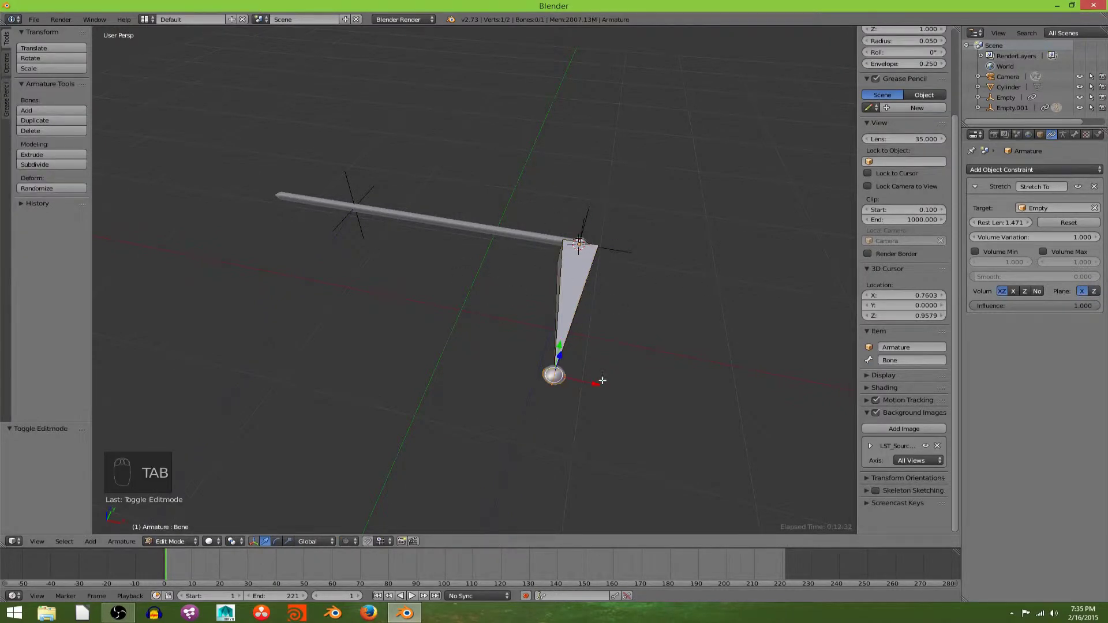
key(a)
key(a)
key(a)
key(a)
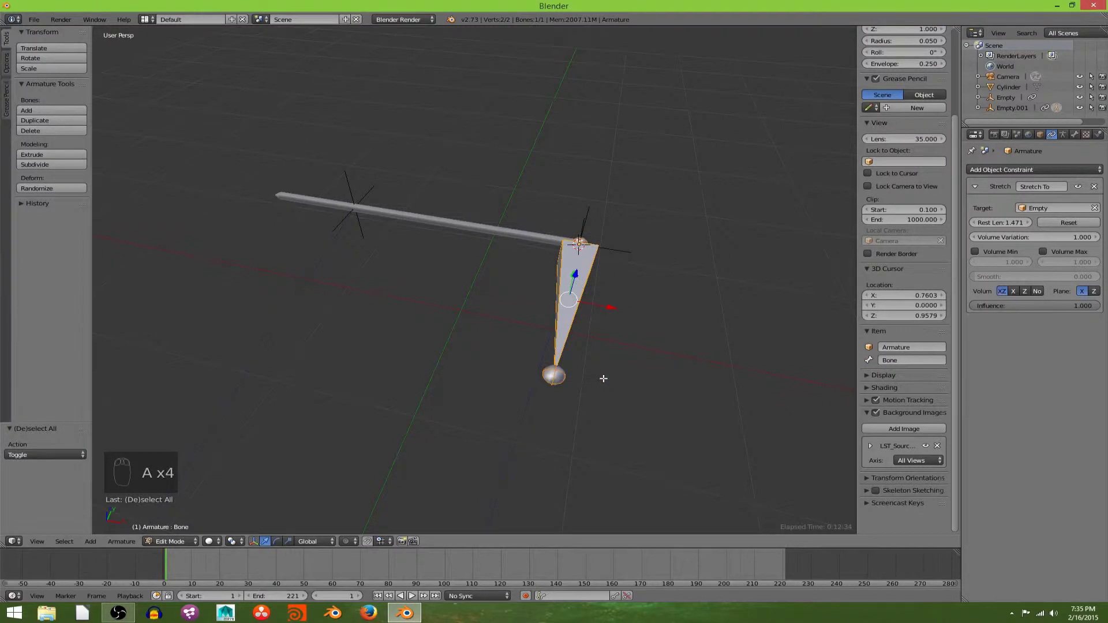
text(rz90)
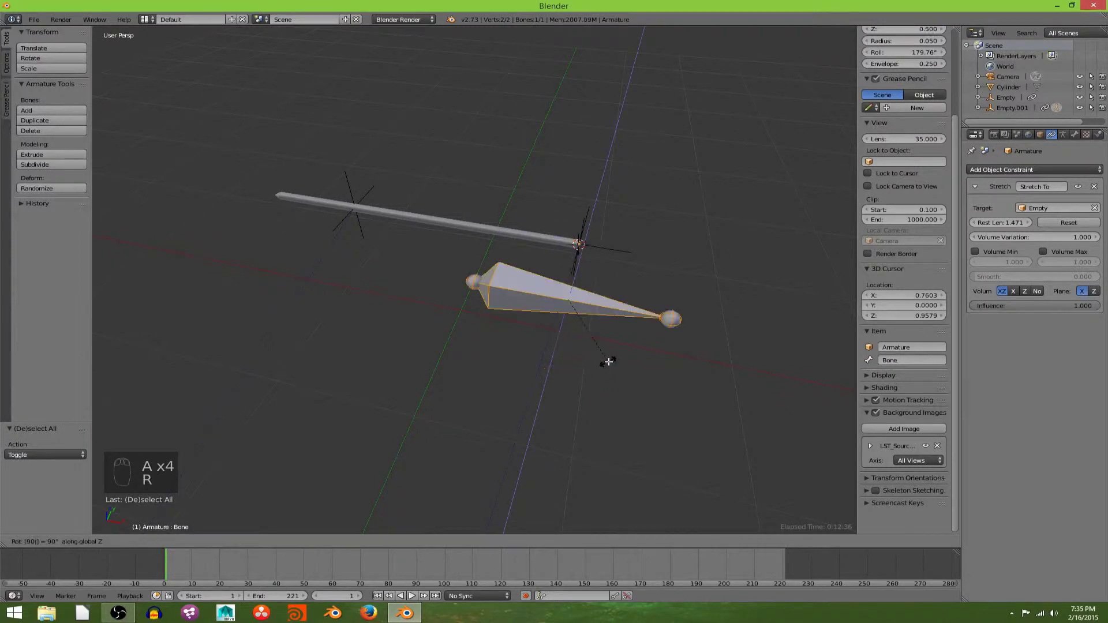
key(Escape)
Move the bone's tip about -1.564 along X and about 1.009 along Y towards the far empty.
click(547, 383)
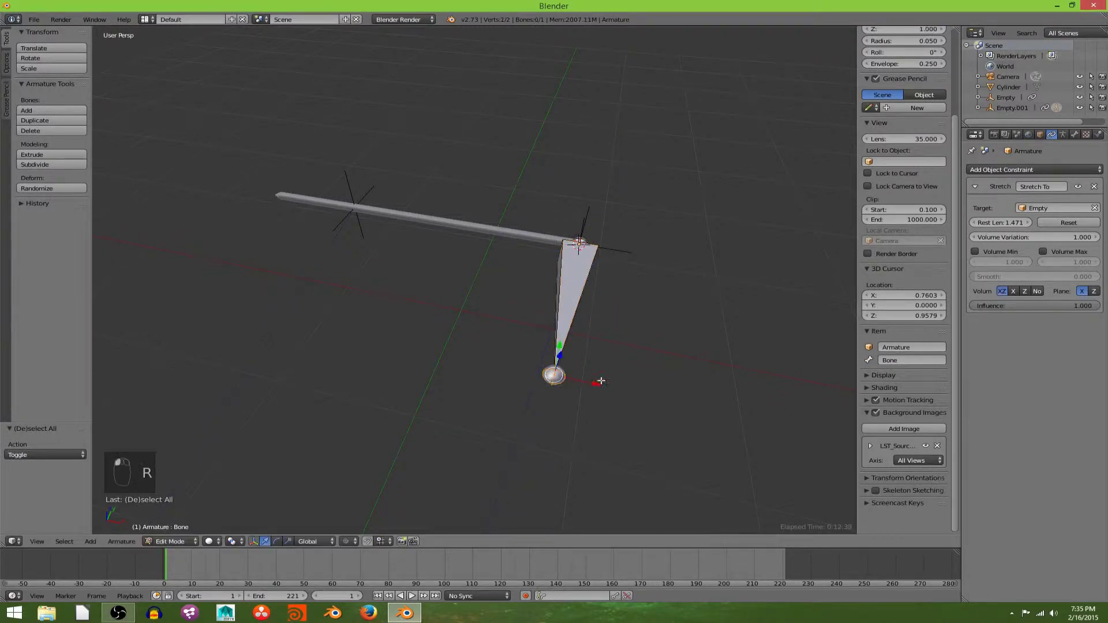
drag(595, 382, 289, 312)
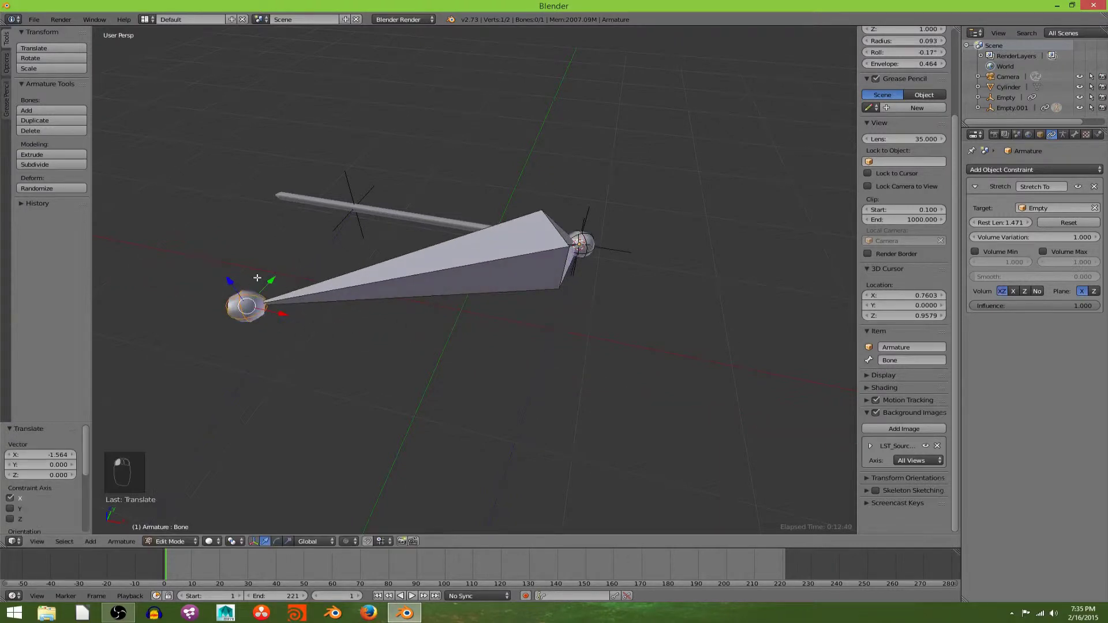
key(g)
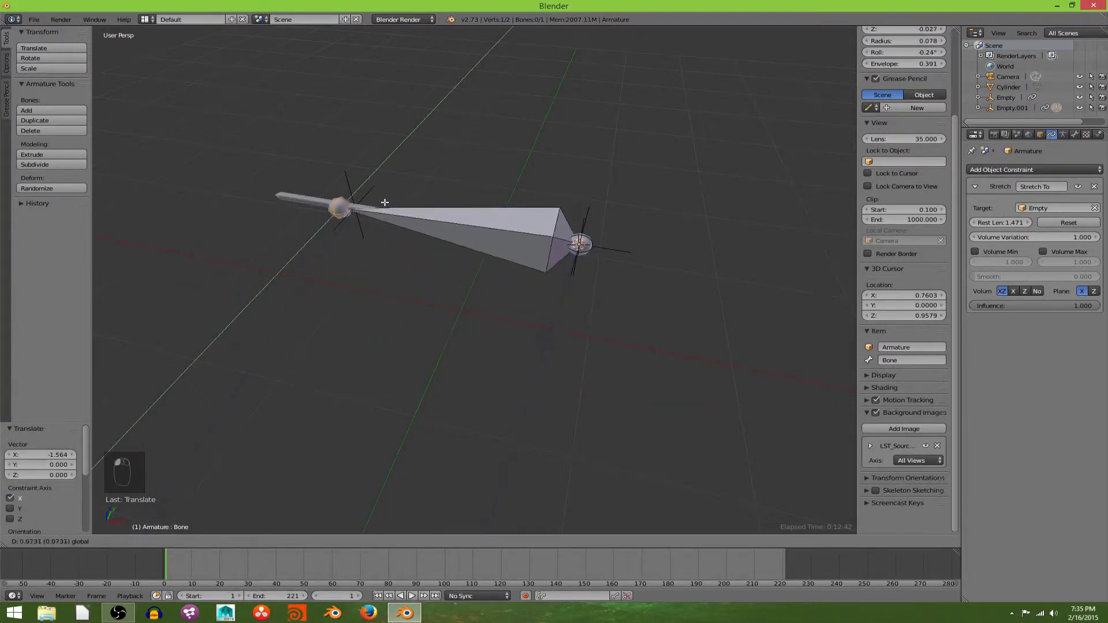
text(1)
key(Return)
In the top orthographic view, shift the bone's tip about 0.092 along X onto the centre of the far empty.
key(KP_7)
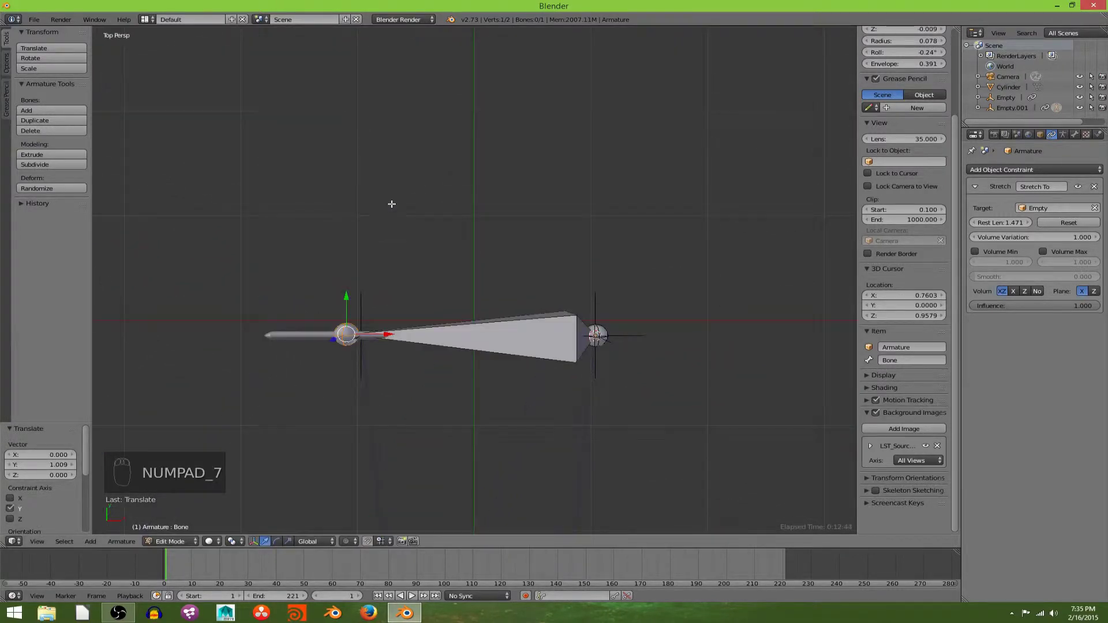
scroll(393, 250, up, 3)
shift+middle_drag(394, 250, 635, 124)
key(KP_5)
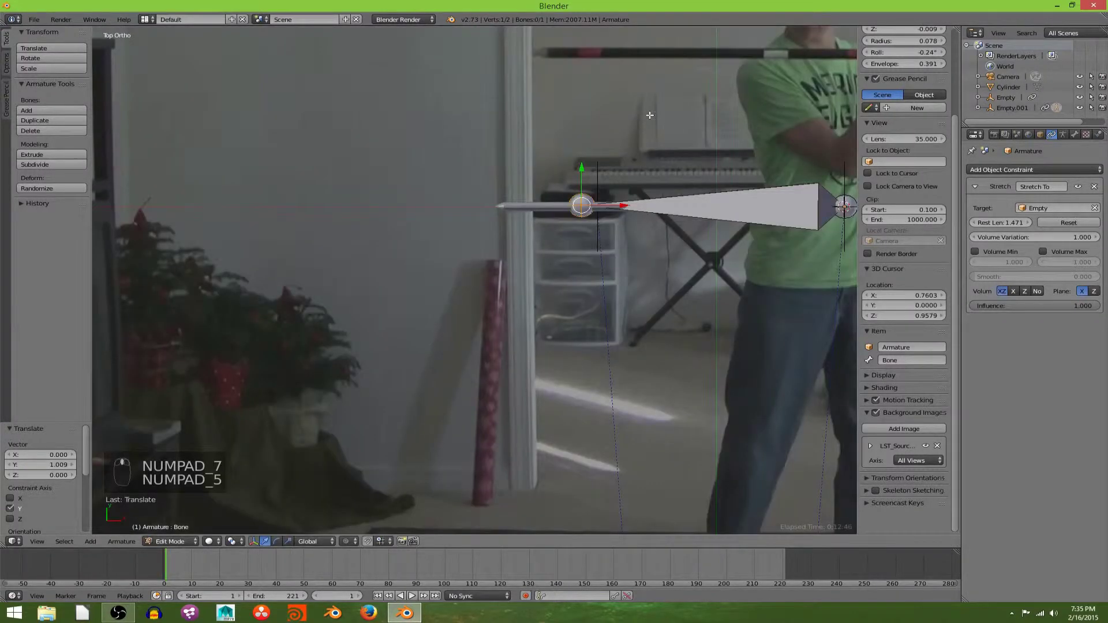
scroll(564, 226, up, 3)
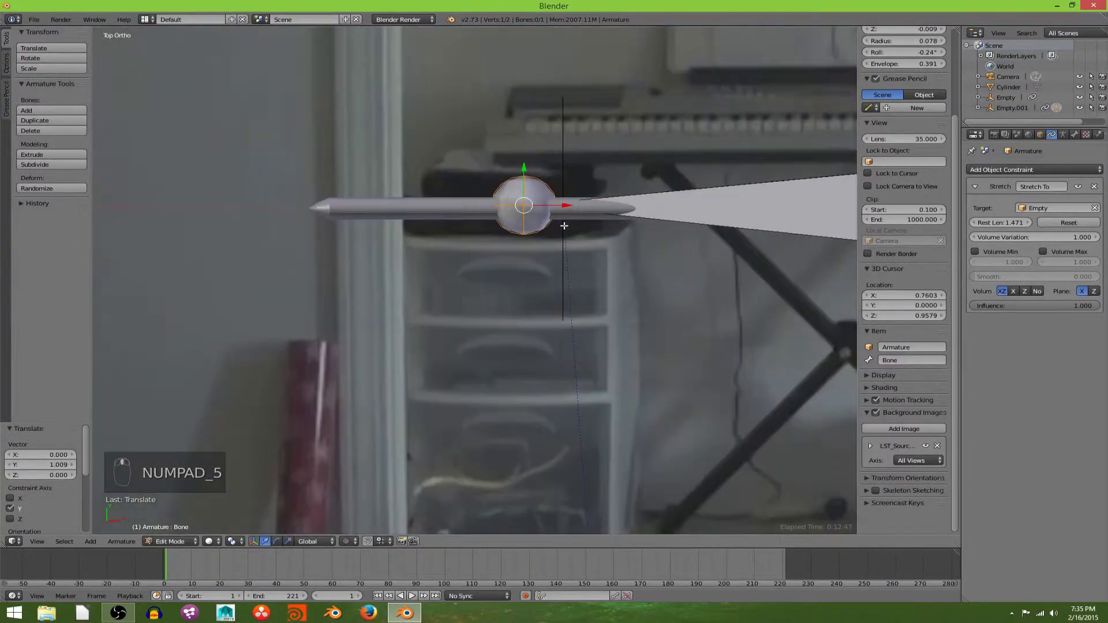
shift+middle_drag(564, 225, 502, 243)
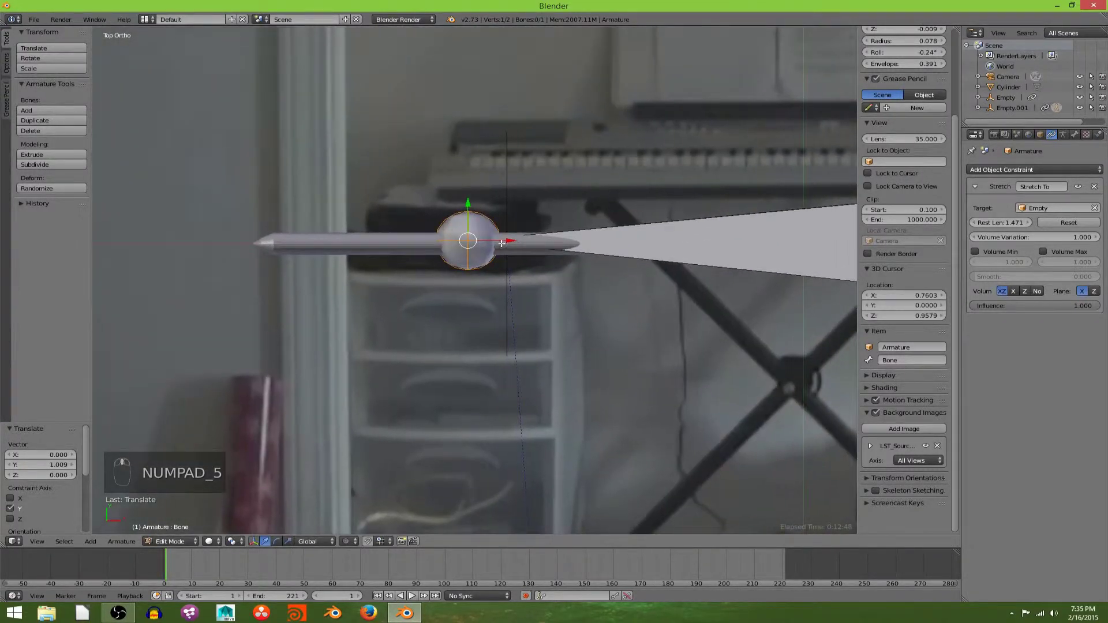
drag(502, 238, 541, 242)
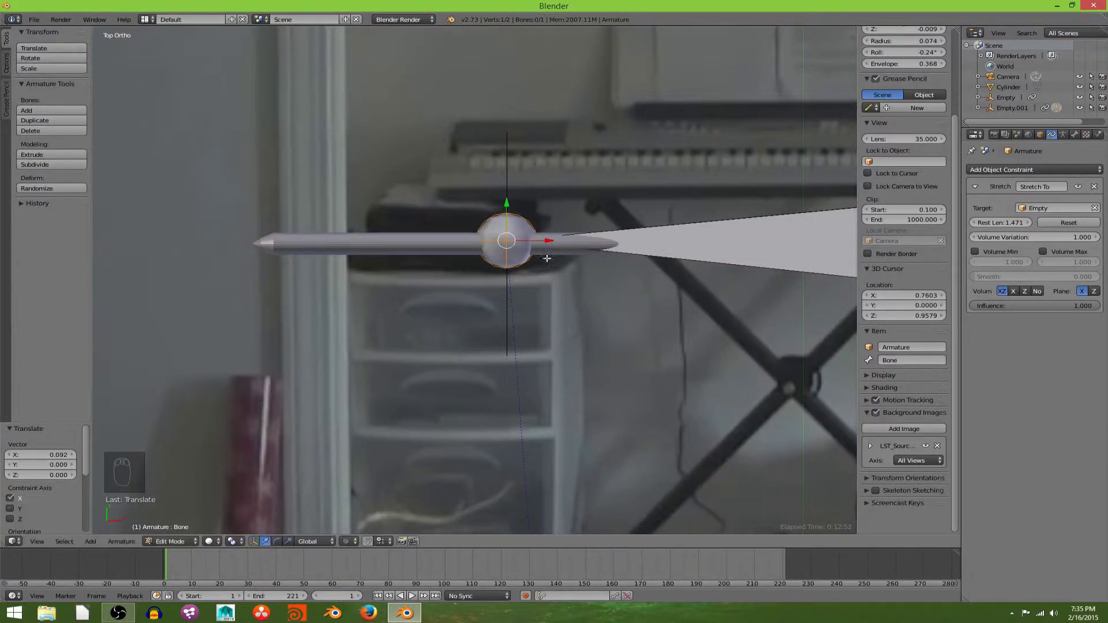
Check the bone from the front, leave Edit Mode and look through the camera.
middle_drag(541, 241, 612, 336)
key(KP_1)
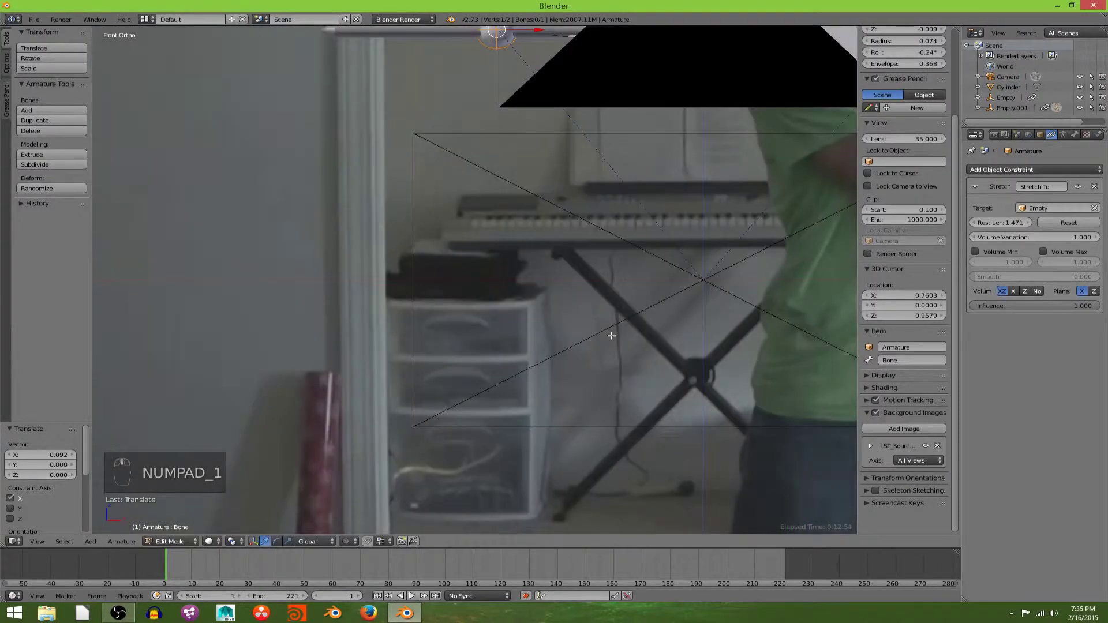
shift+middle_drag(635, 270, 639, 376)
scroll(625, 269, down, 4)
key(Tab)
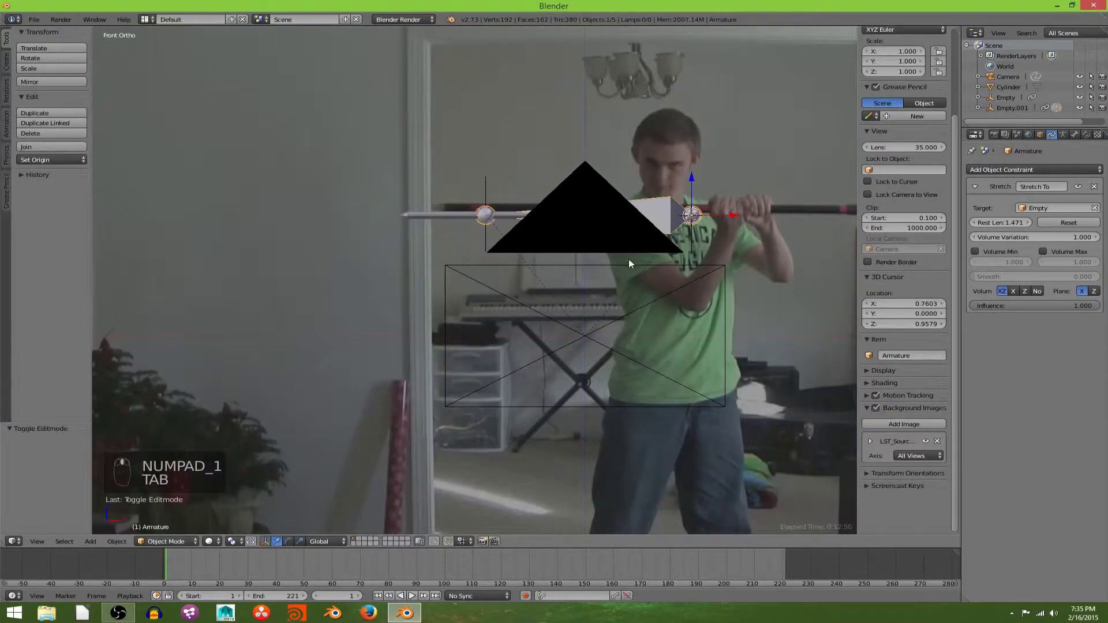
key(KP_0)
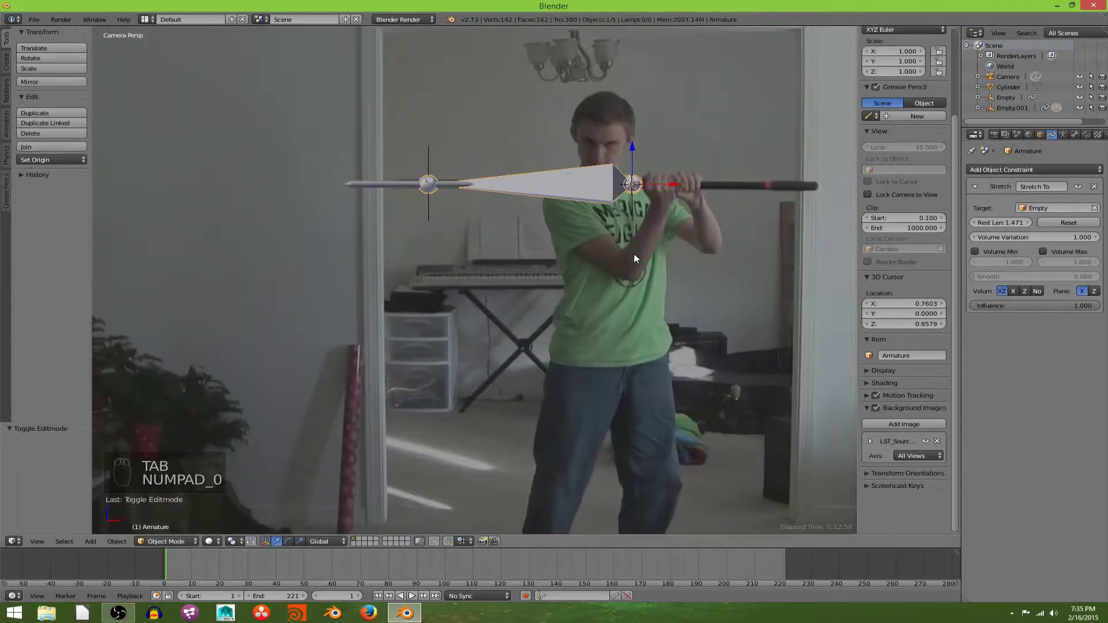
Raise the cylinder about 0.001 along Z and thicken it by a factor of about 1.154 with the X axis locked.
scroll(570, 184, up, 6)
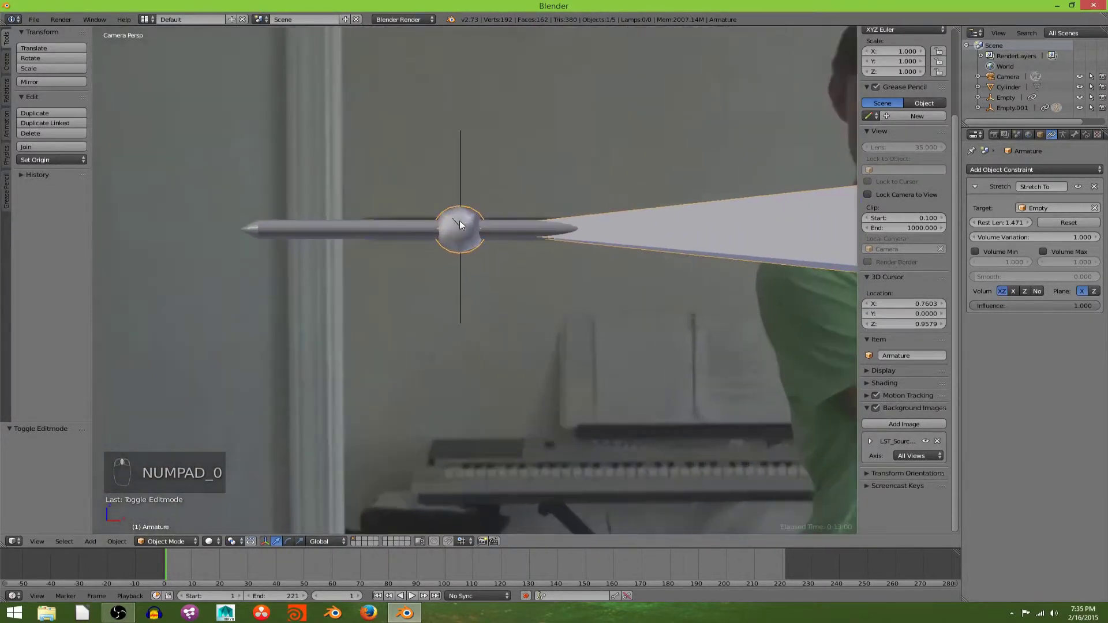
right_click(491, 225)
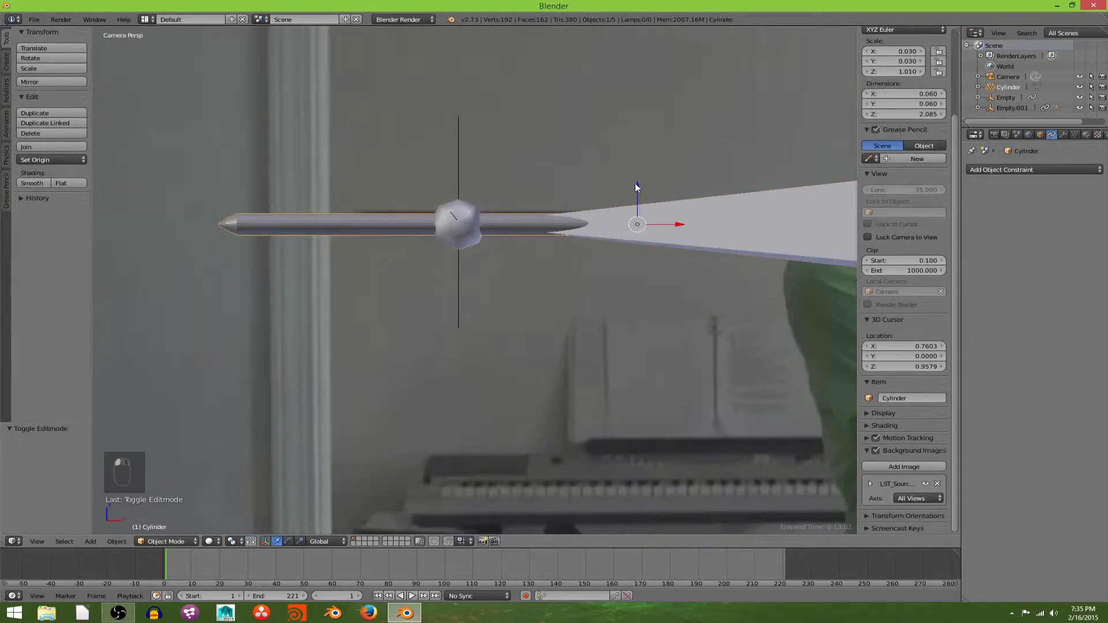
drag(636, 184, 637, 182)
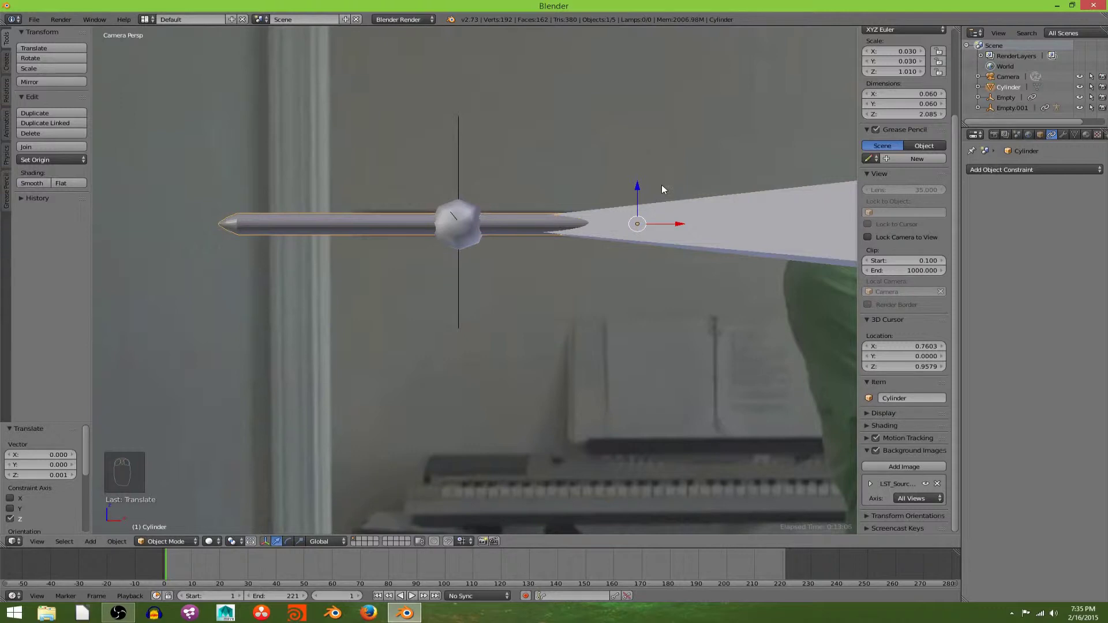
key(s)
key(shift+x)
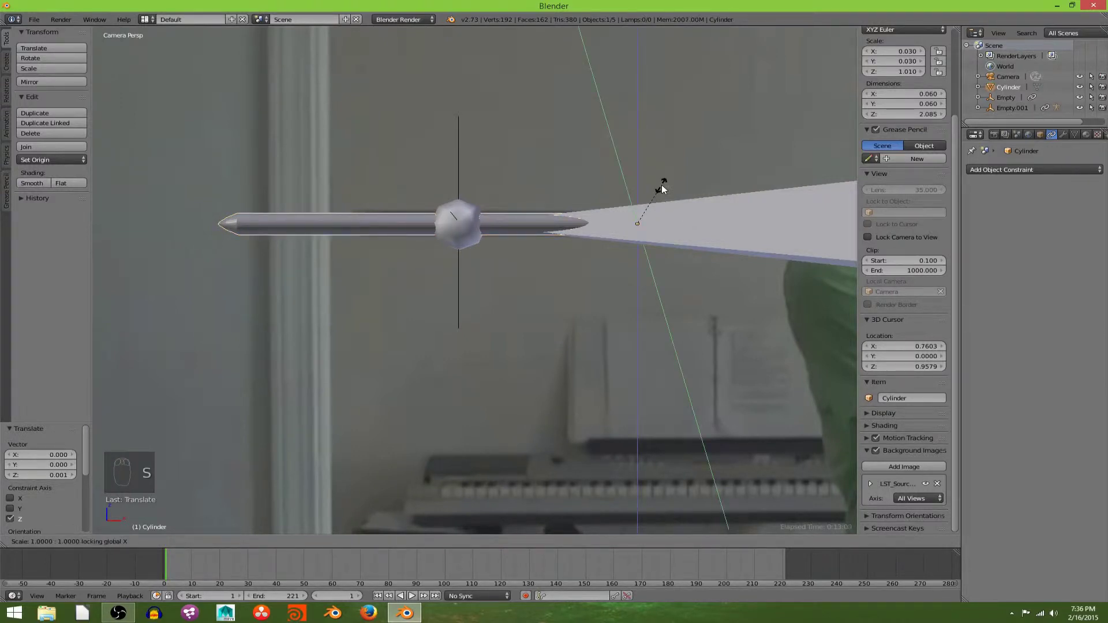
click(668, 181)
Examine the cylinder's thickness against the stick in the footage, using wireframe display briefly.
scroll(669, 182, down, 2)
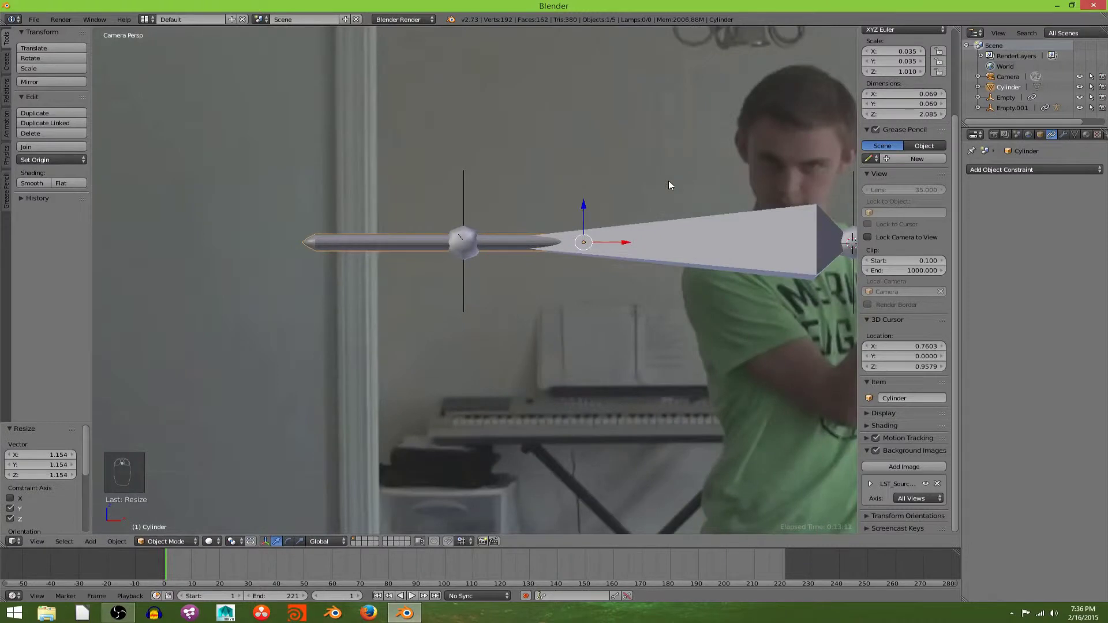
scroll(669, 182, down, 2)
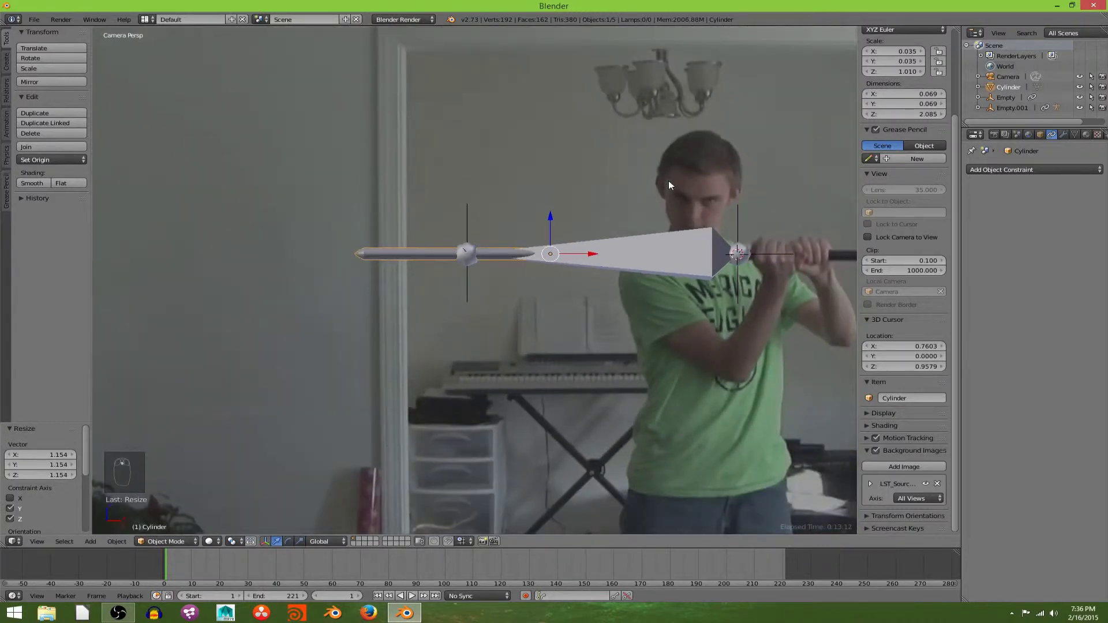
scroll(669, 181, up, 5)
key(z)
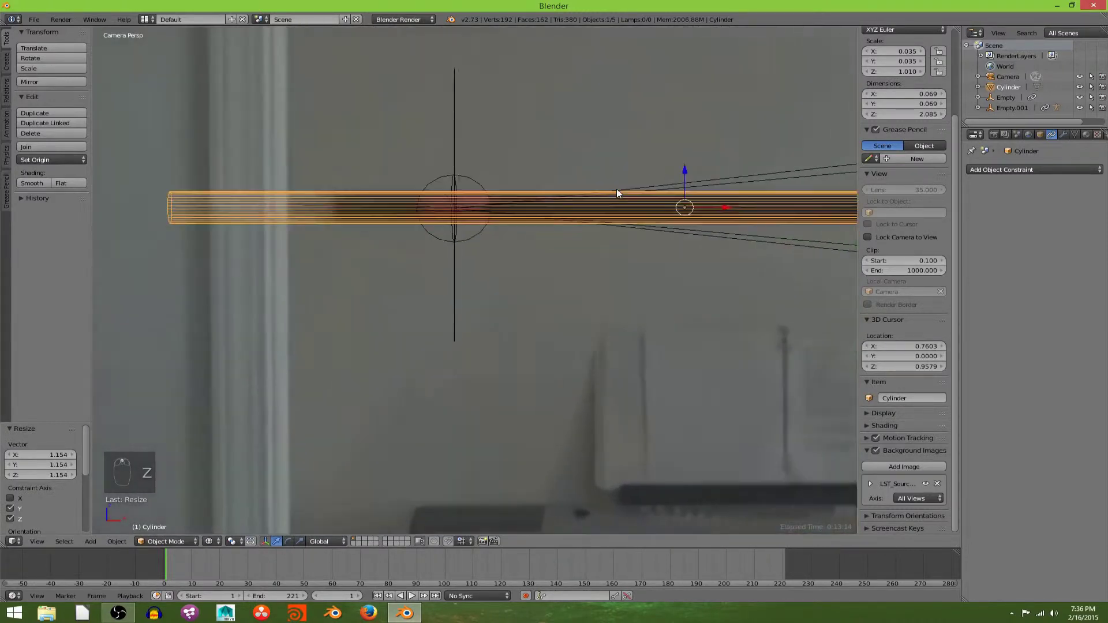
key(z)
Parent the blade cylinder to the armature using Armature Deform With Automatic Weights.
scroll(616, 189, up, 2)
key(Tab)
middle_drag(617, 189, 651, 273)
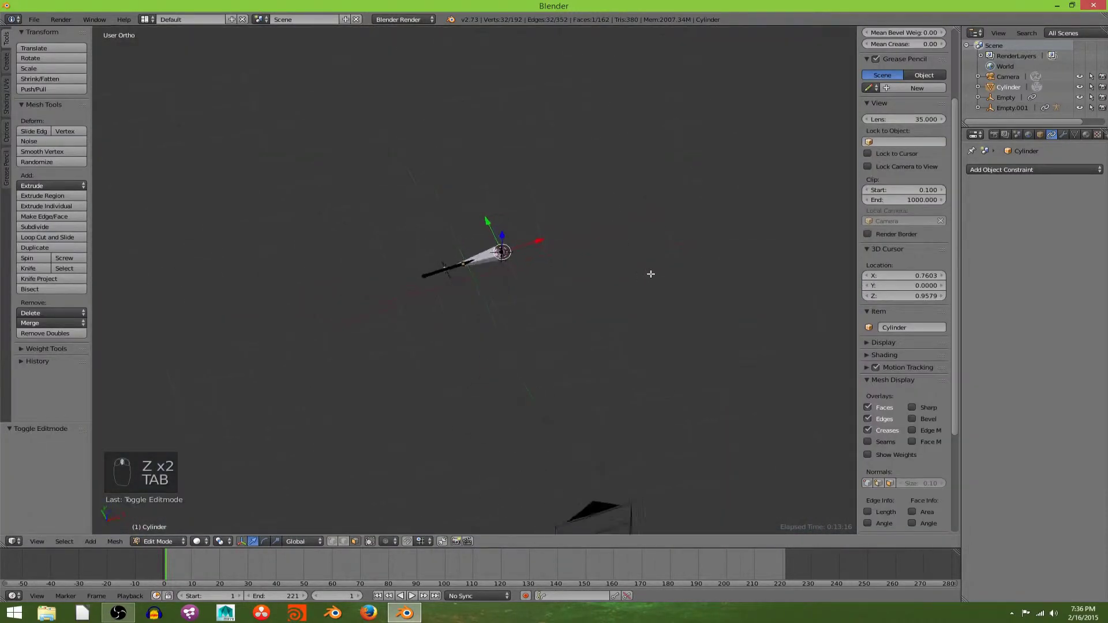
scroll(492, 260, up, 5)
key(Tab)
right_click(557, 185)
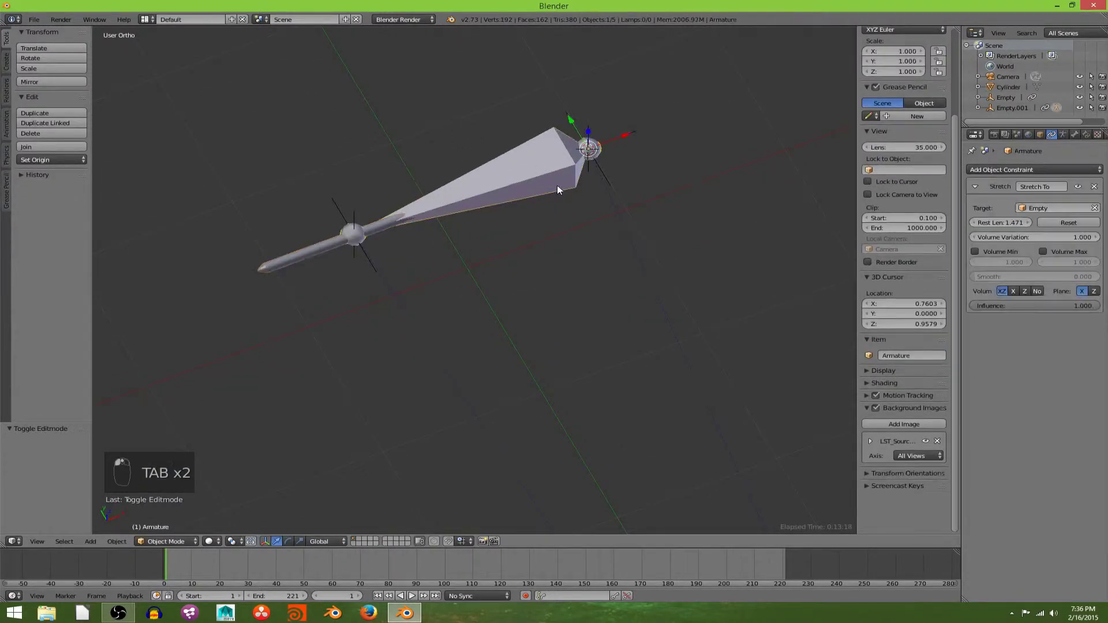
right_click(286, 263)
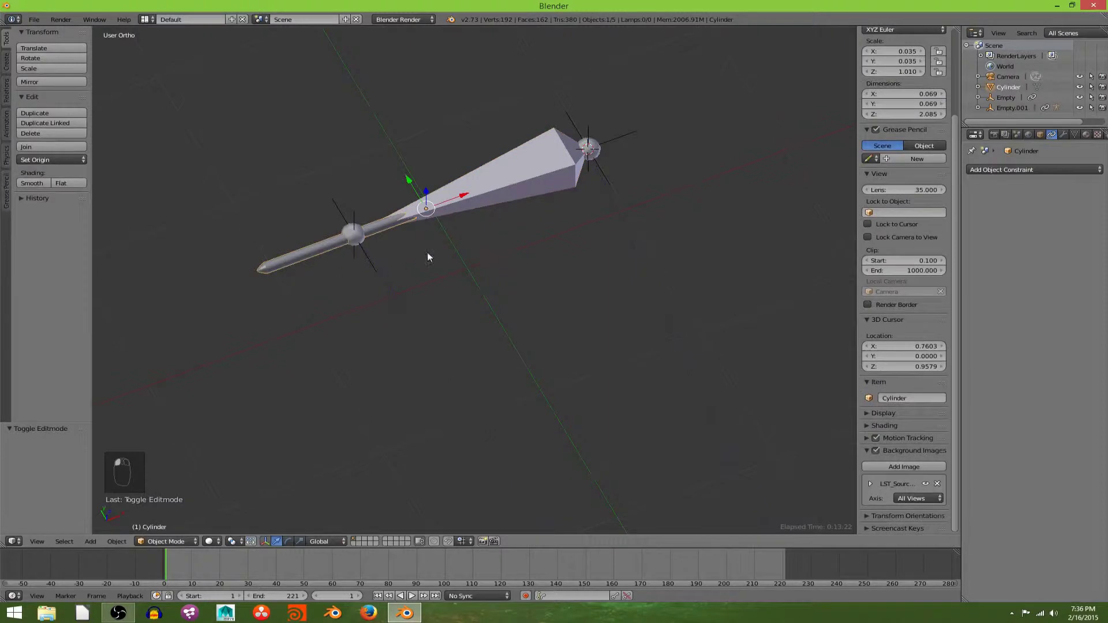
shift+right_click(546, 134)
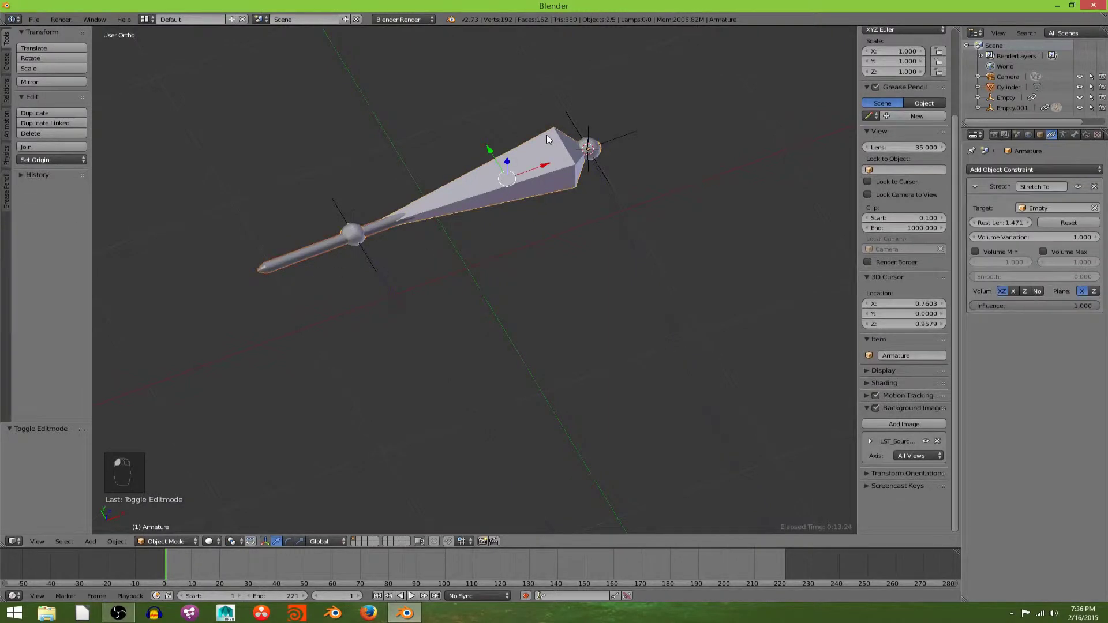
key(ctrl+p)
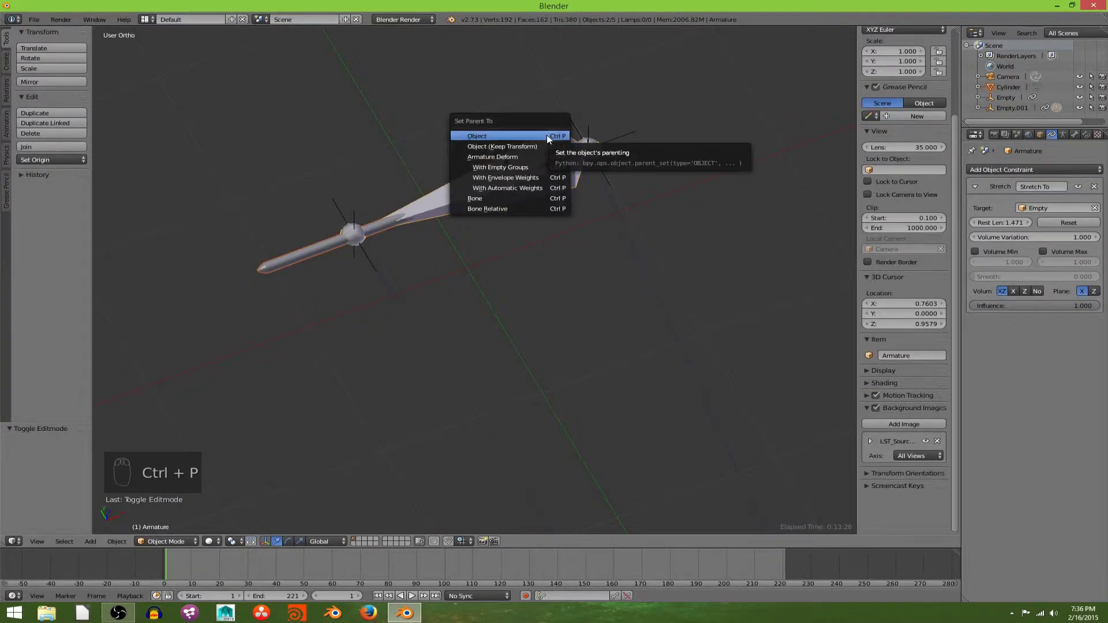
key(Down)
key(Down)
key(Down)
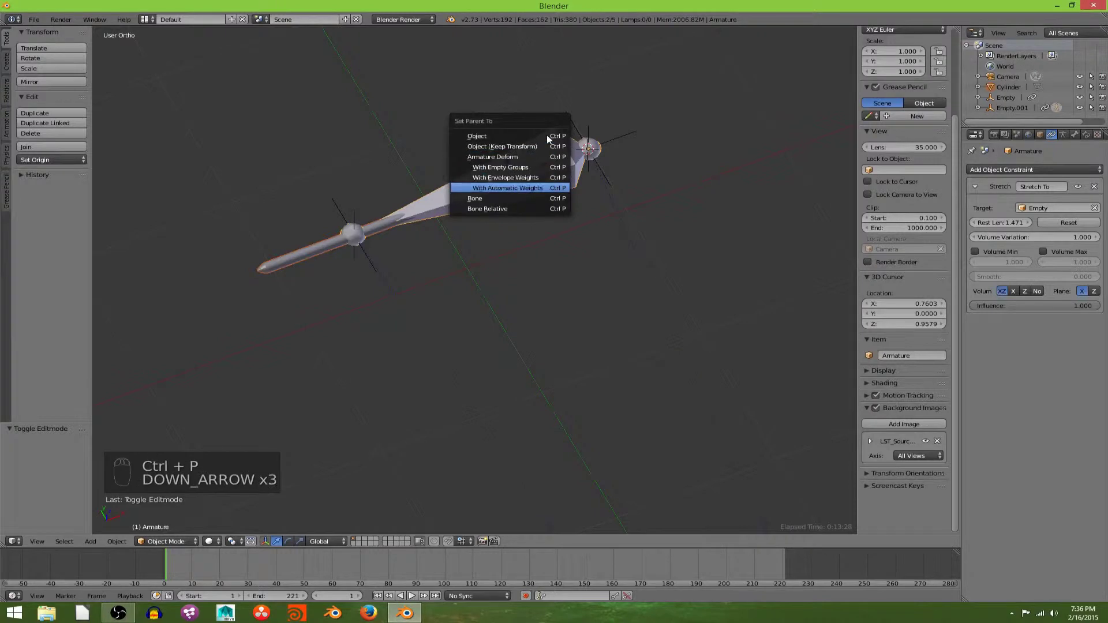
key(Return)
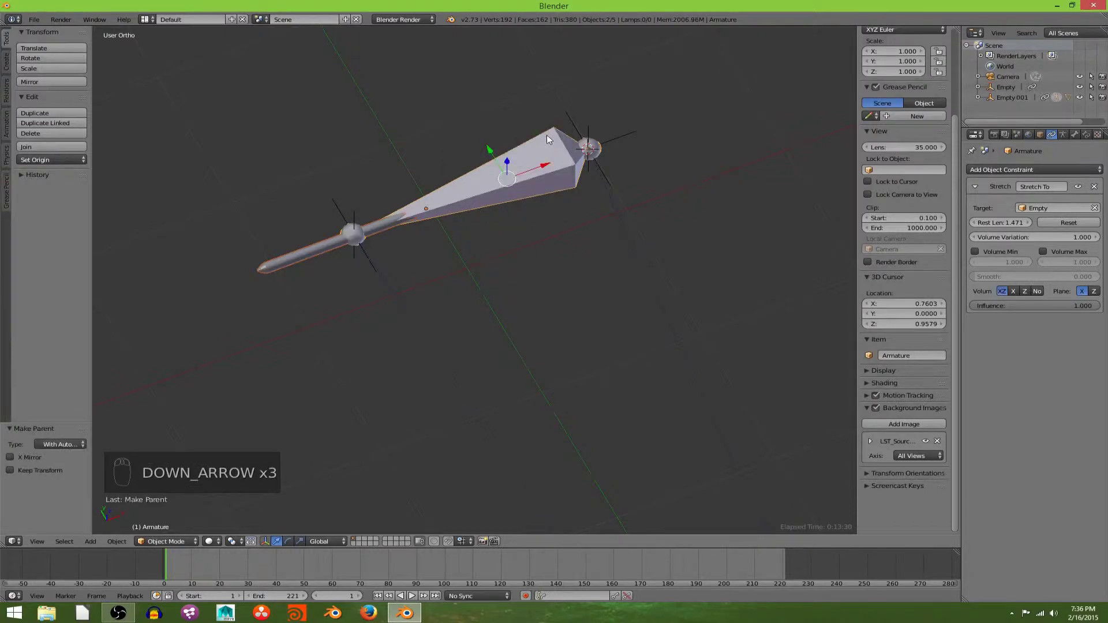
Play the animation through the camera to check that the rig follows the stick, and return to frame 1.
key(alt+a)
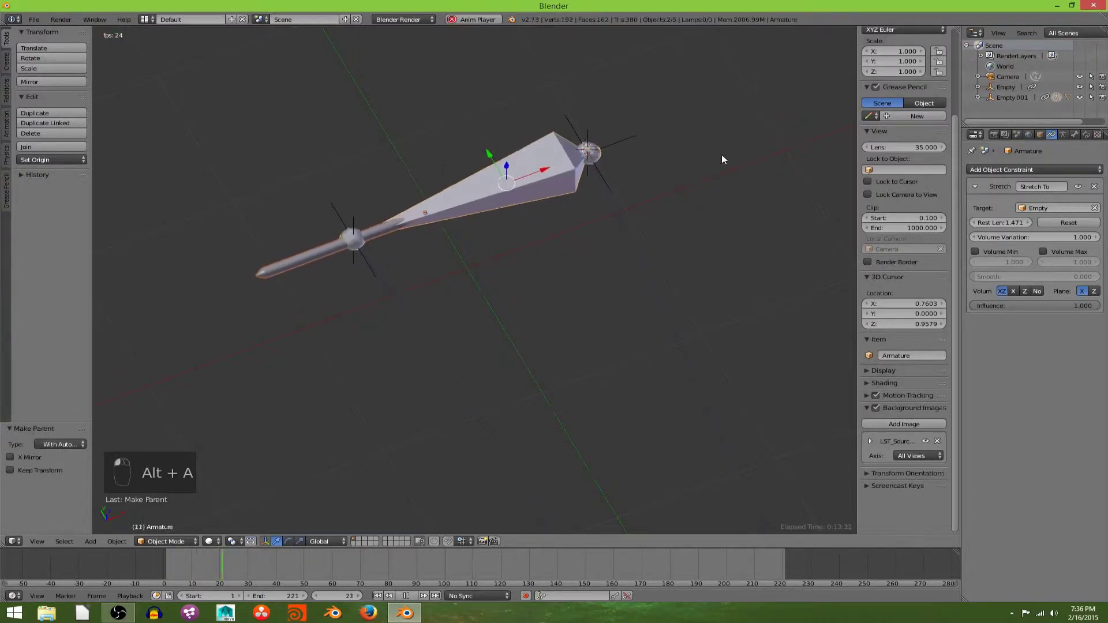
key(KP_0)
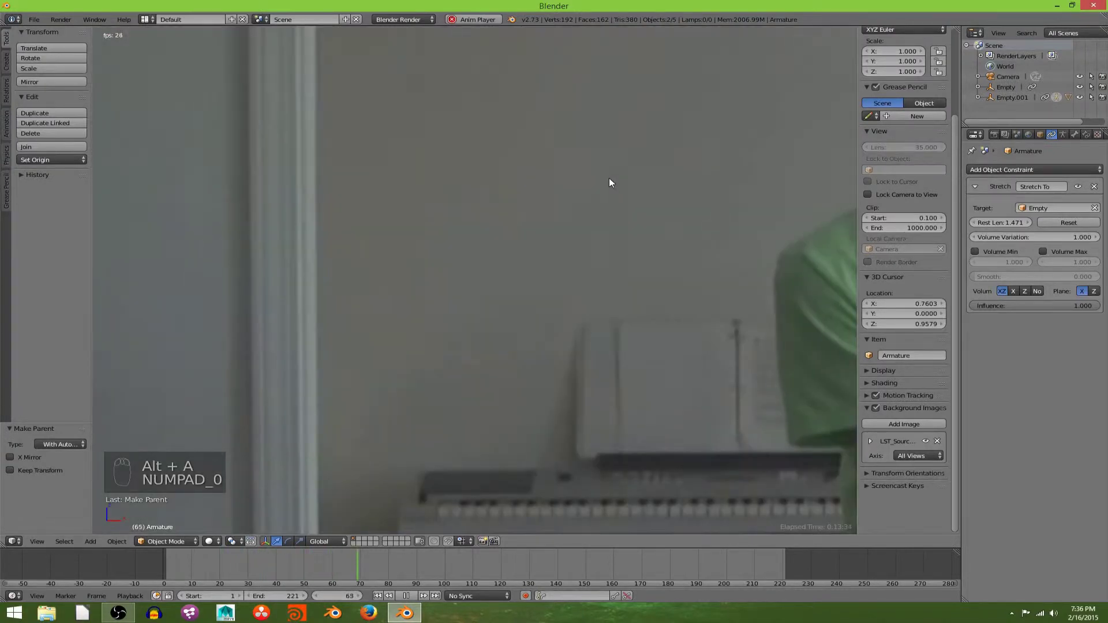
scroll(586, 209, up, 1)
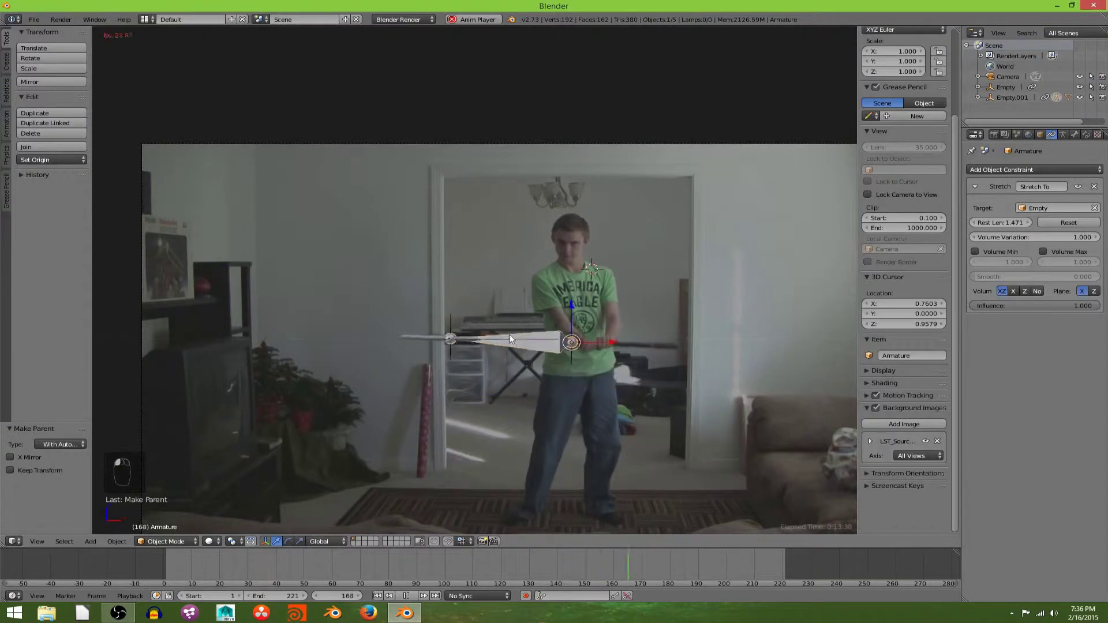
click(407, 597)
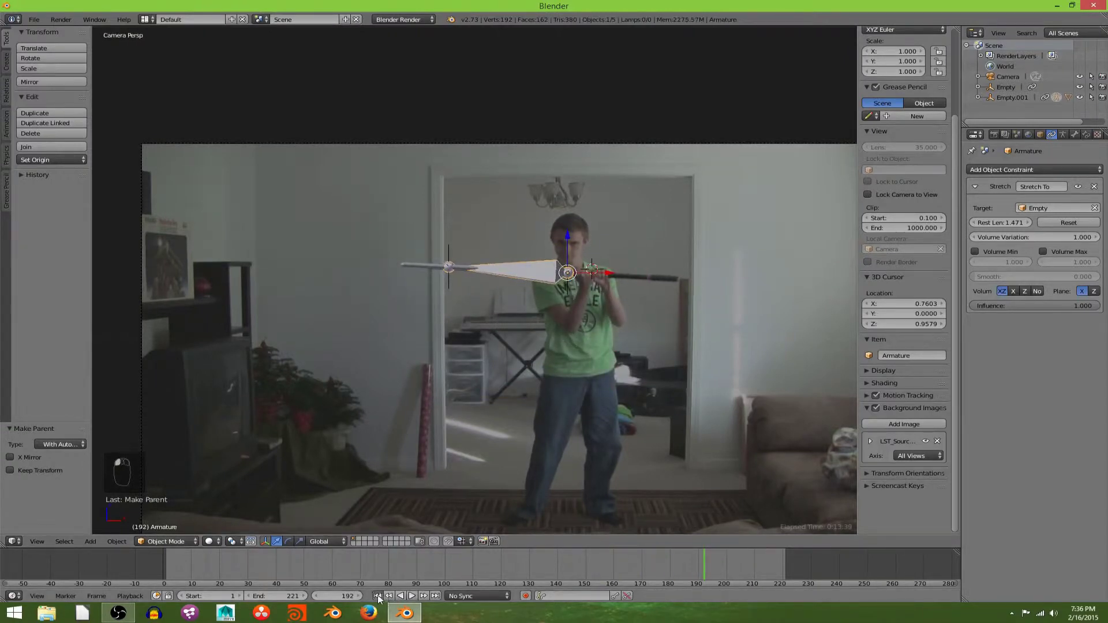
click(378, 596)
Hide the armature and replay the animation to check the blade against the footage, ending back on frame 1.
key(h)
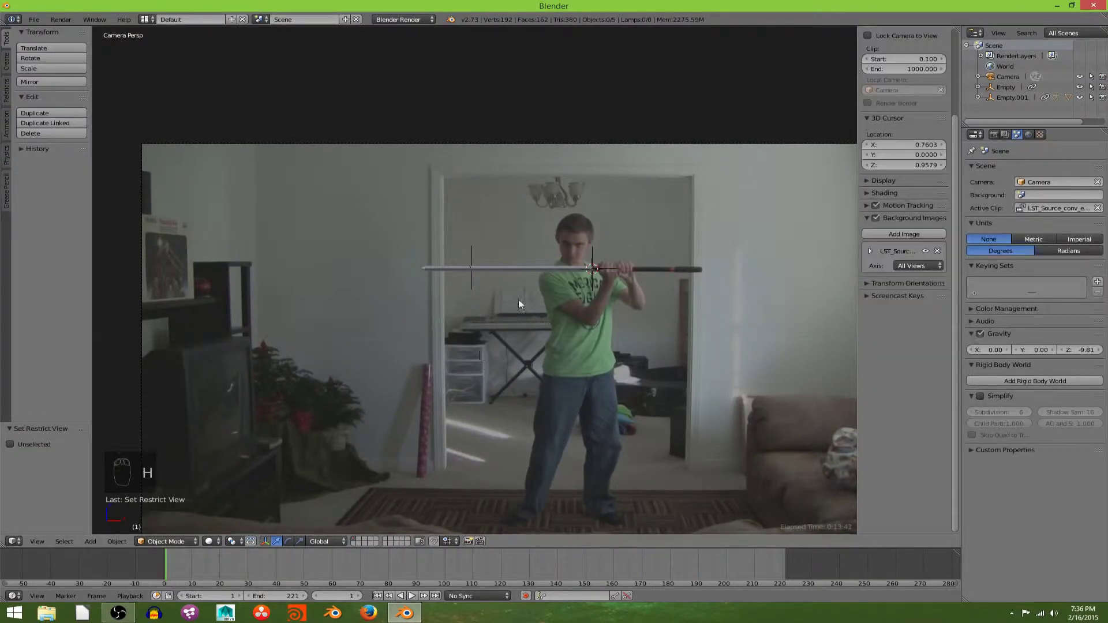
key(alt+a)
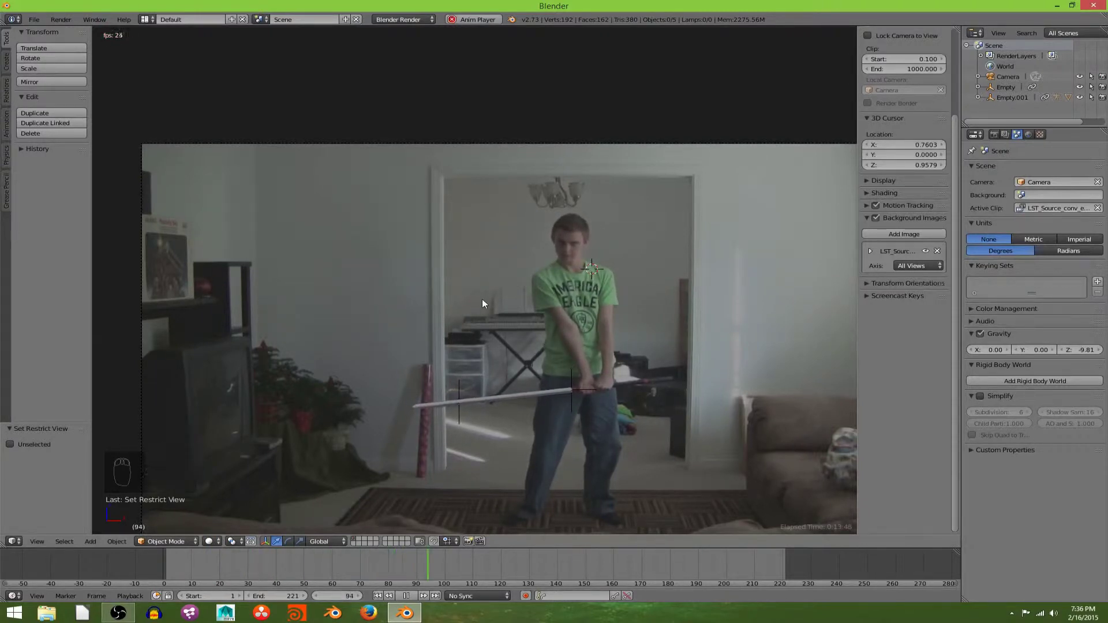
middle_drag(486, 361, 449, 213)
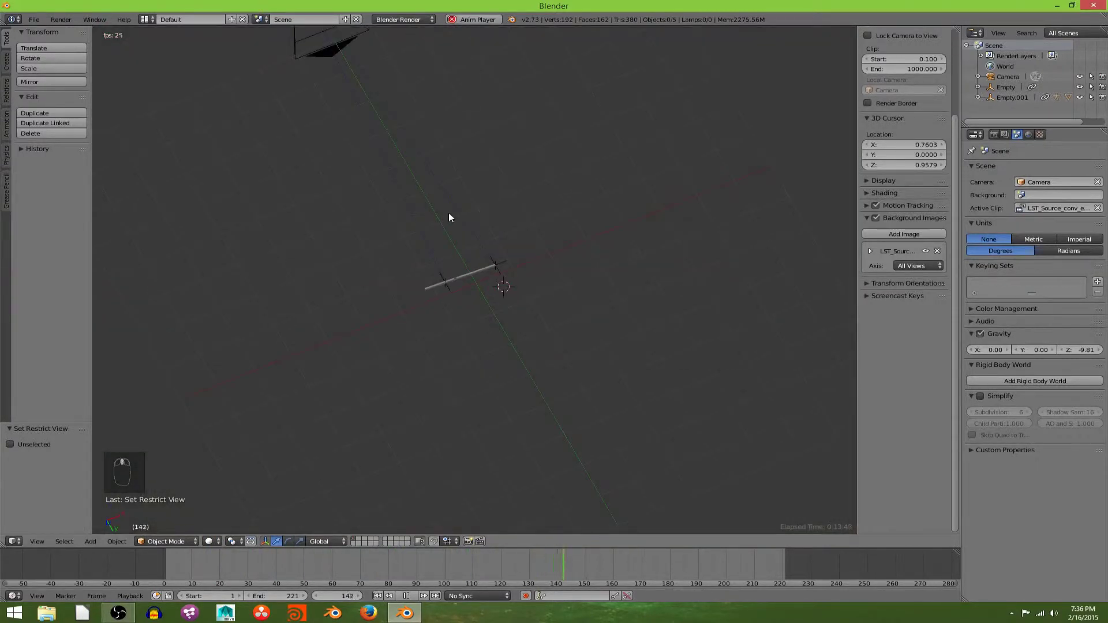
key(KP_0)
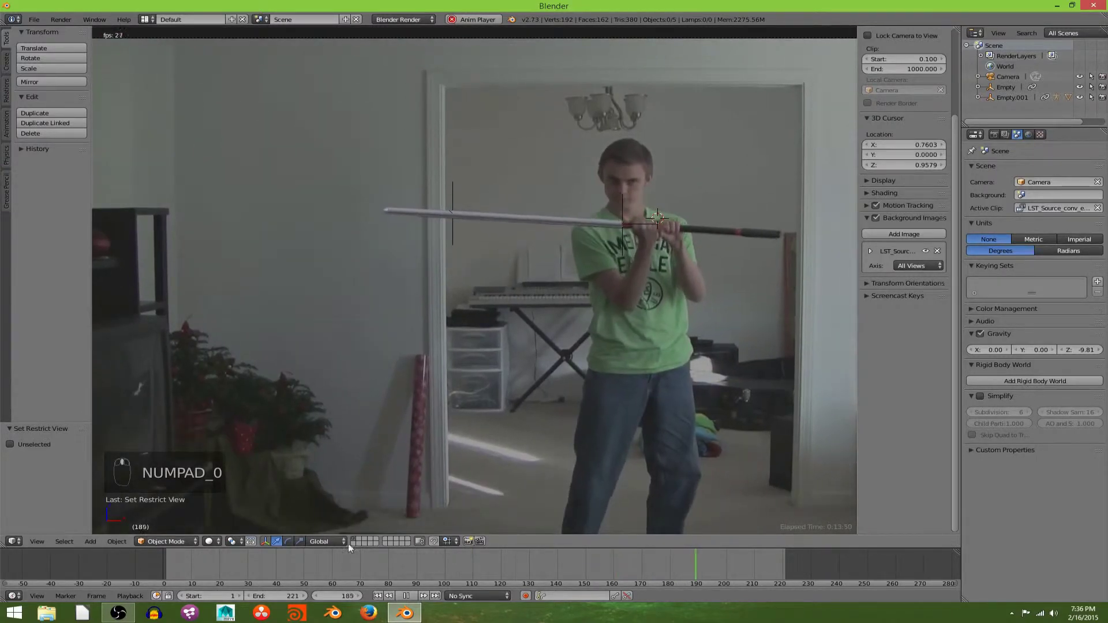
click(403, 594)
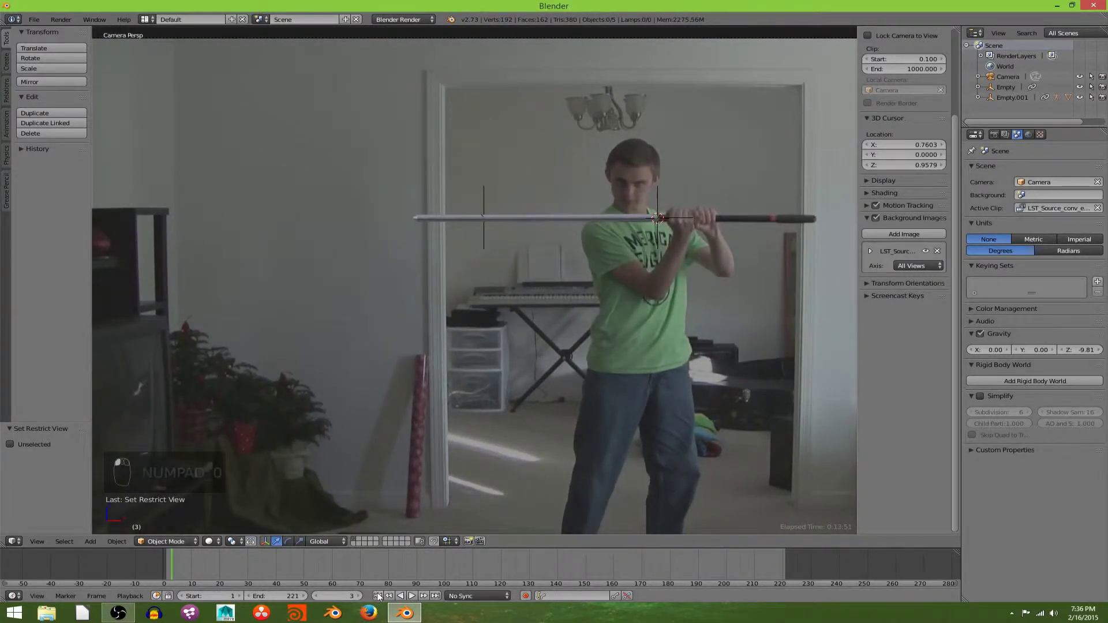
click(378, 596)
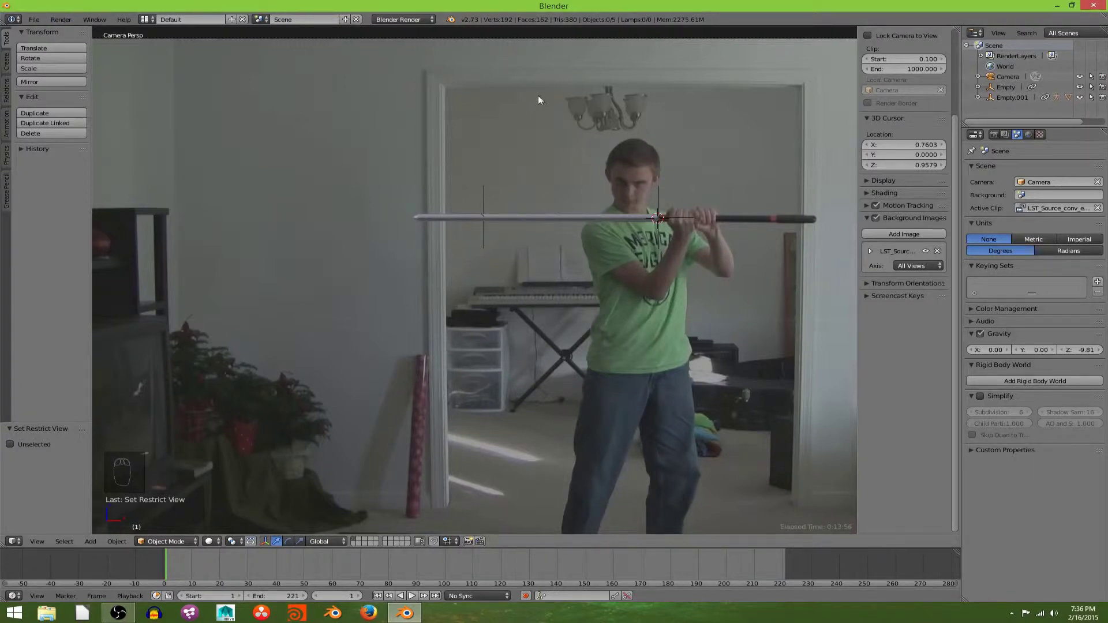
Select the blade cylinder, show its material settings and set the render engine to Cycles Render.
right_click(621, 220)
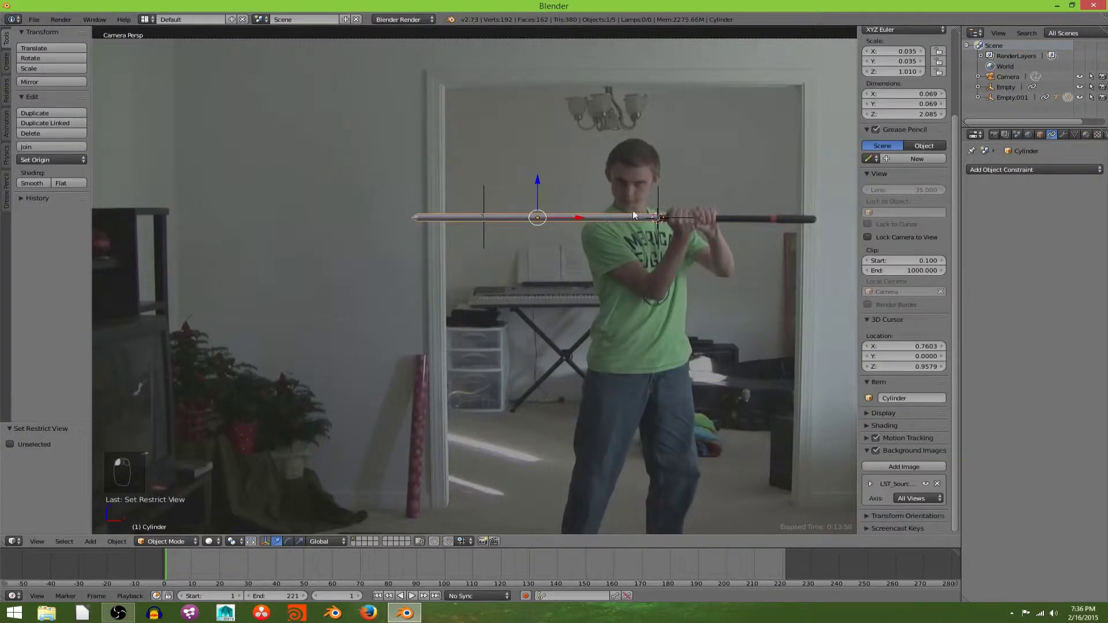
click(1086, 135)
click(408, 20)
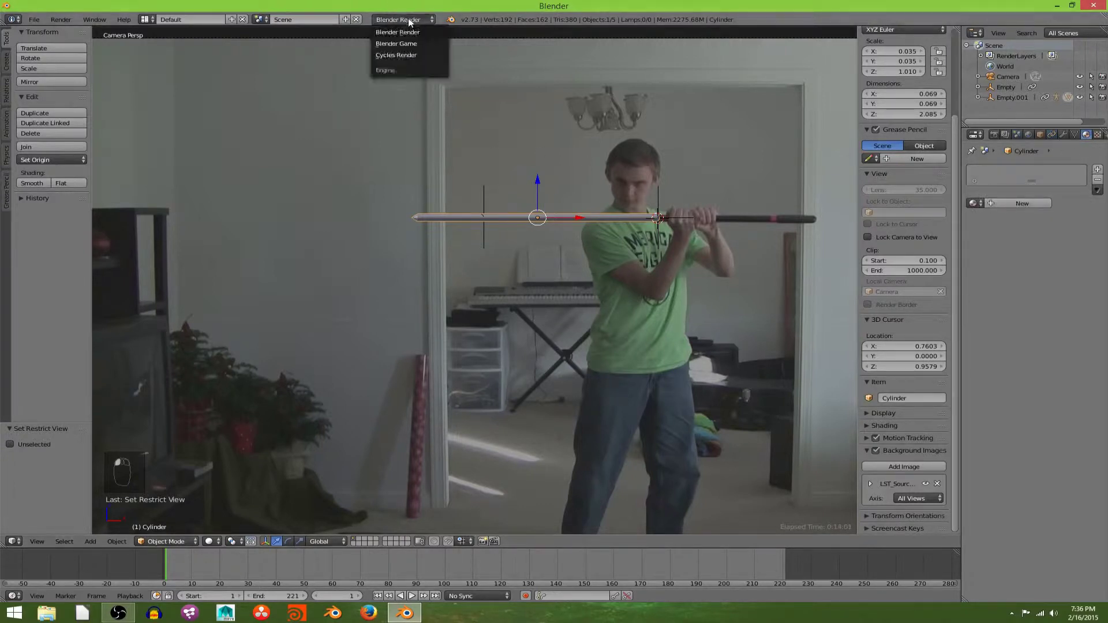
click(418, 58)
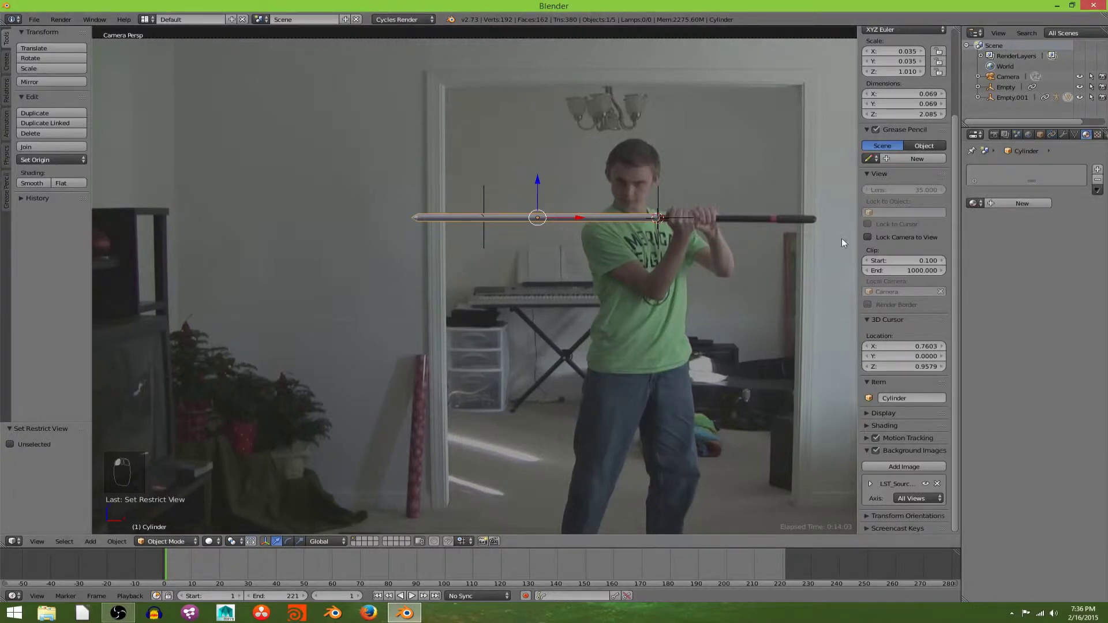
Give the cylinder a new material with an Emission surface and a strength of 50.
click(992, 204)
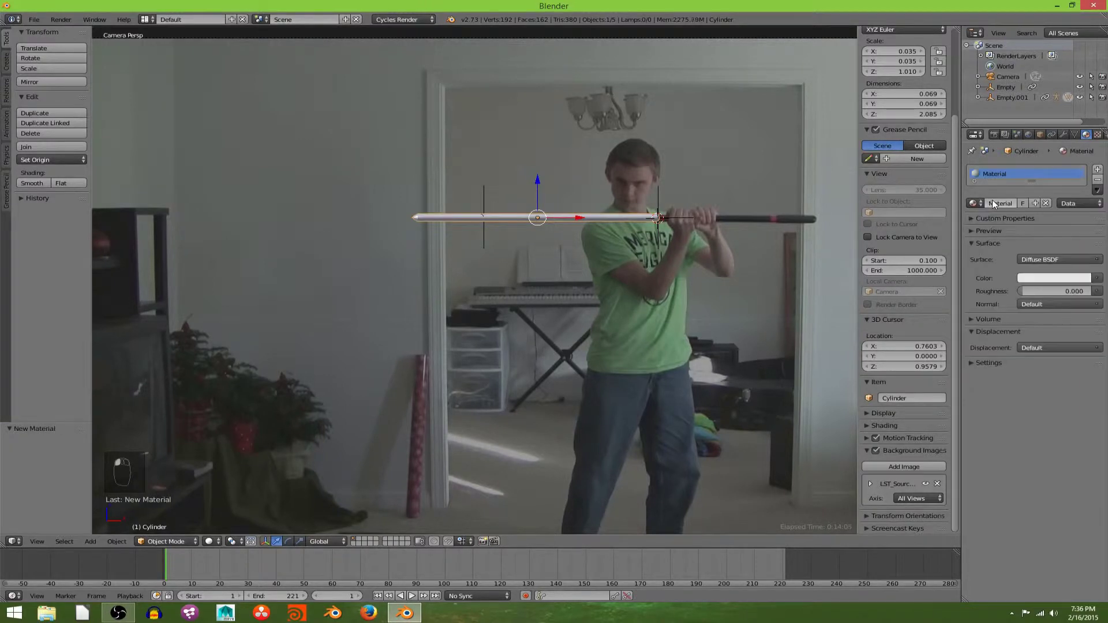
click(1035, 258)
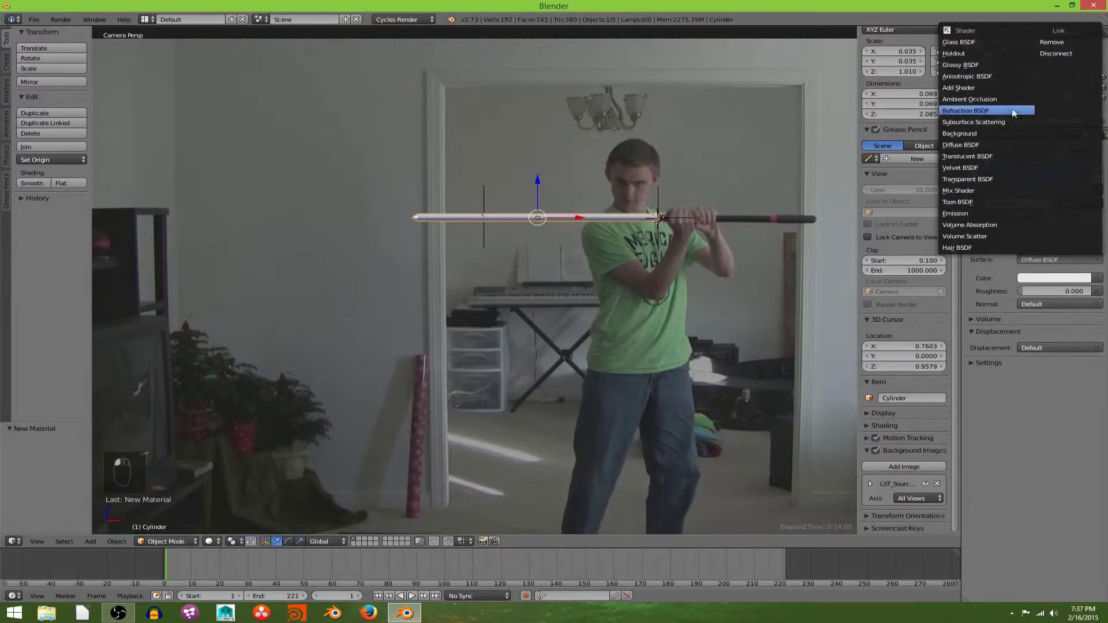
click(984, 213)
click(1062, 288)
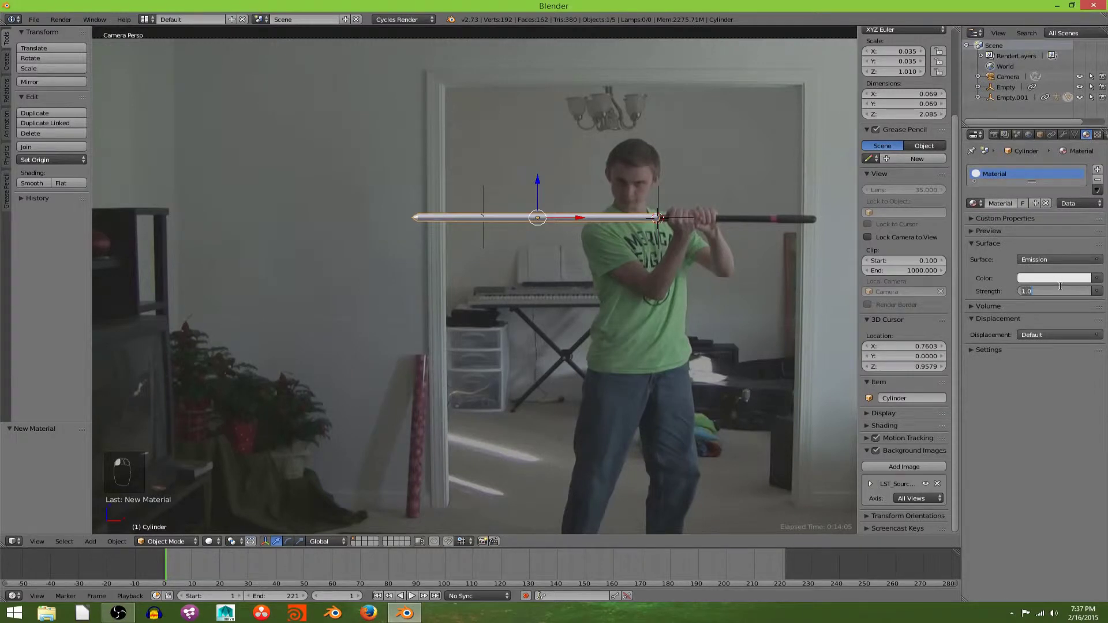
text(50)
key(Return)
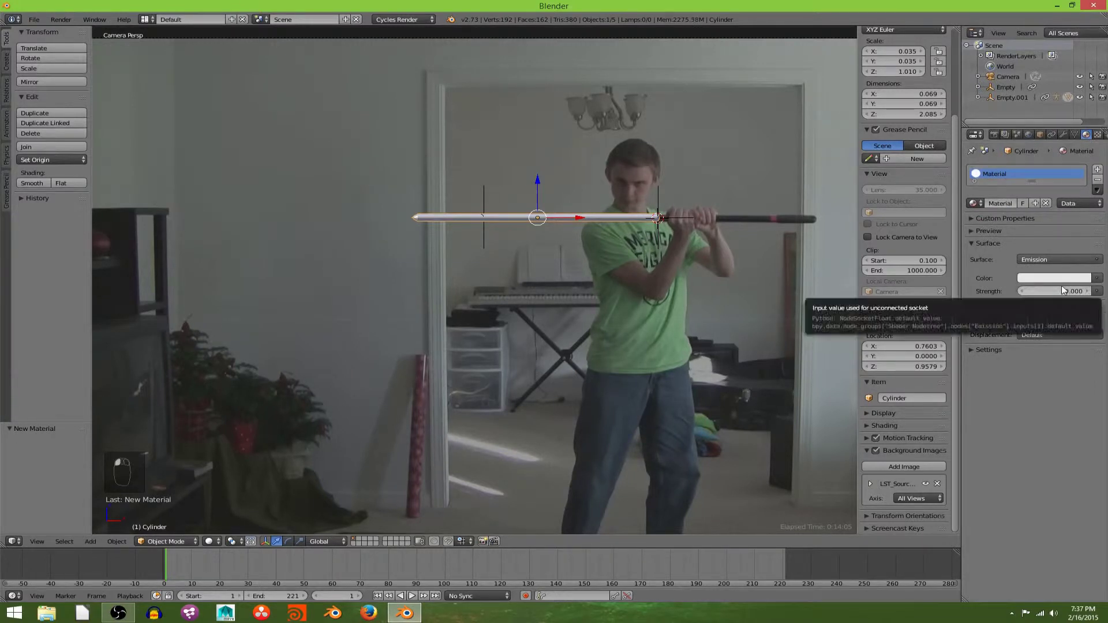
In the render settings, make the film background transparent and set the exposure to 2.
click(999, 134)
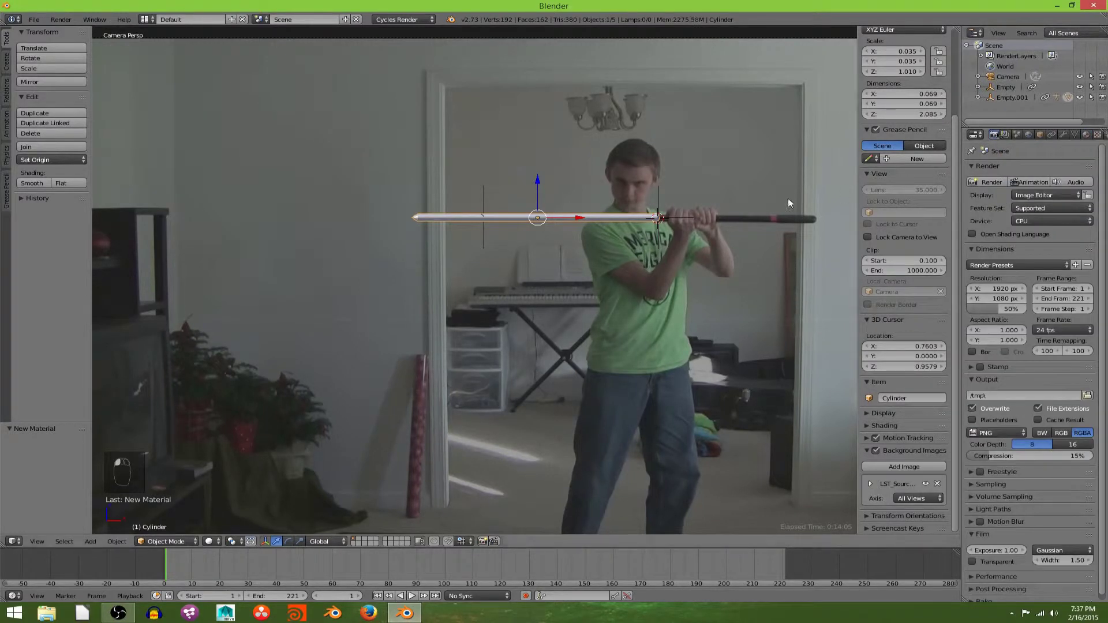
scroll(1008, 447, down, 1)
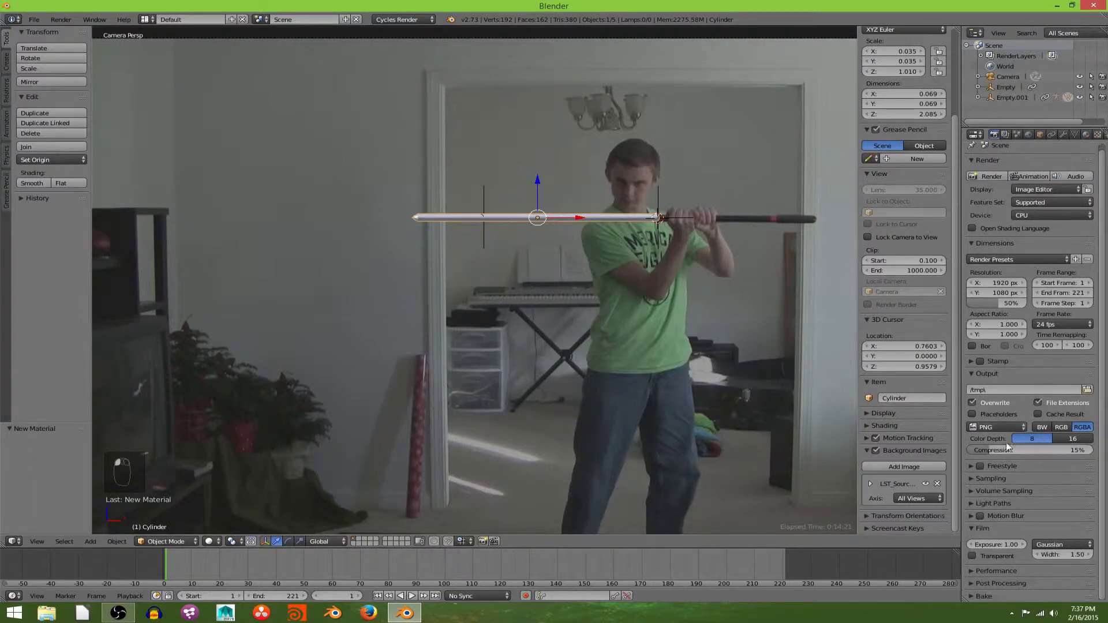
click(988, 555)
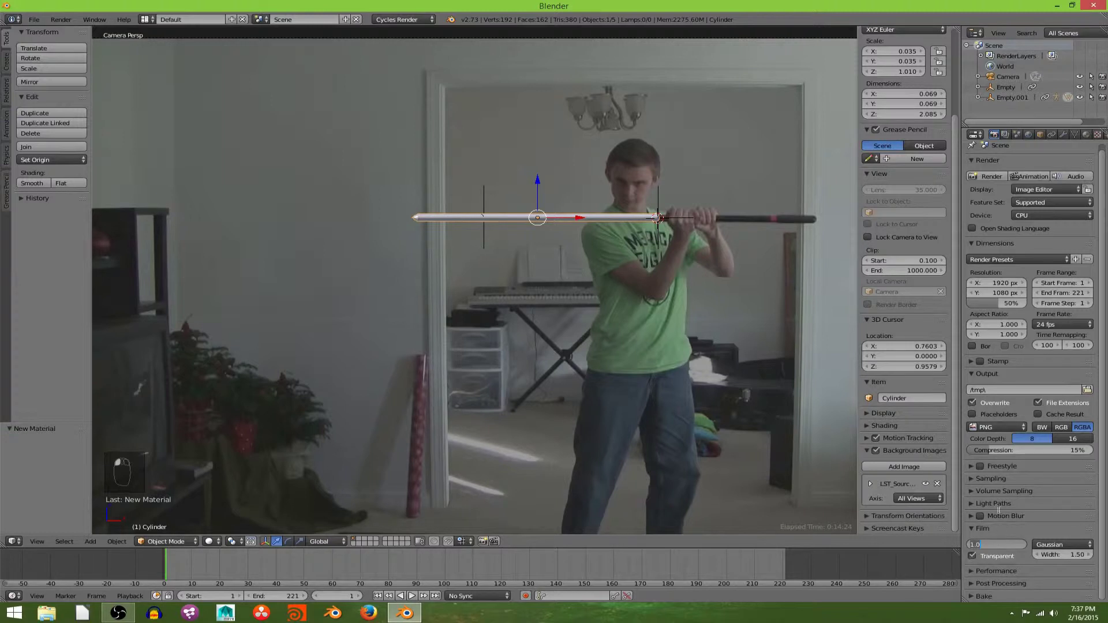
text(2)
Enable motion blur for the render and set its shutter to 2.00.
click(1003, 516)
click(981, 516)
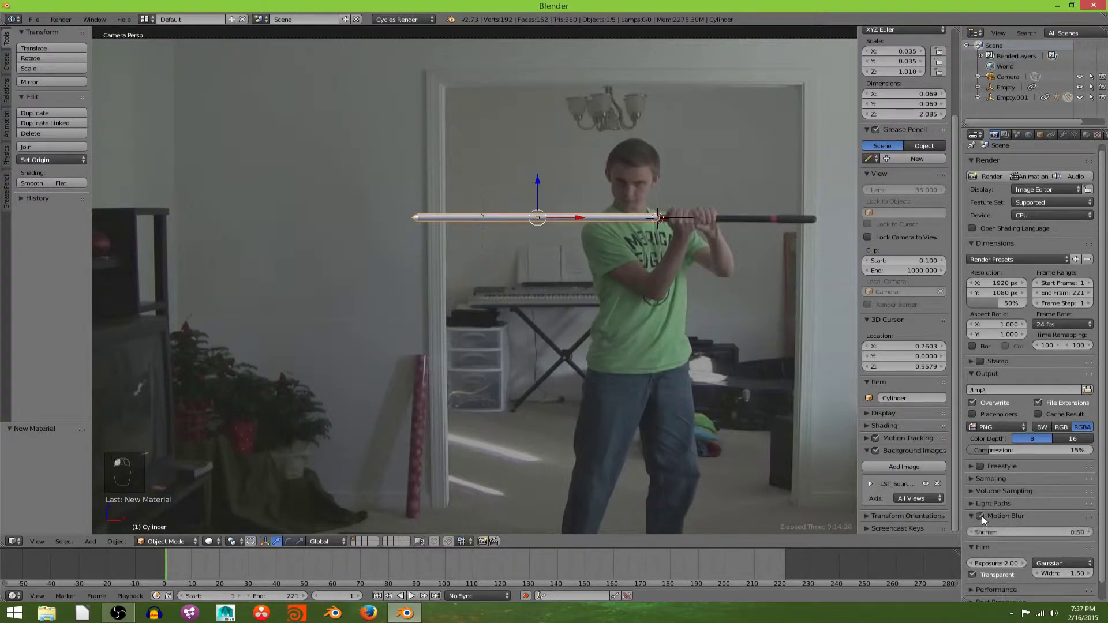
click(1034, 532)
text(2)
key(Return)
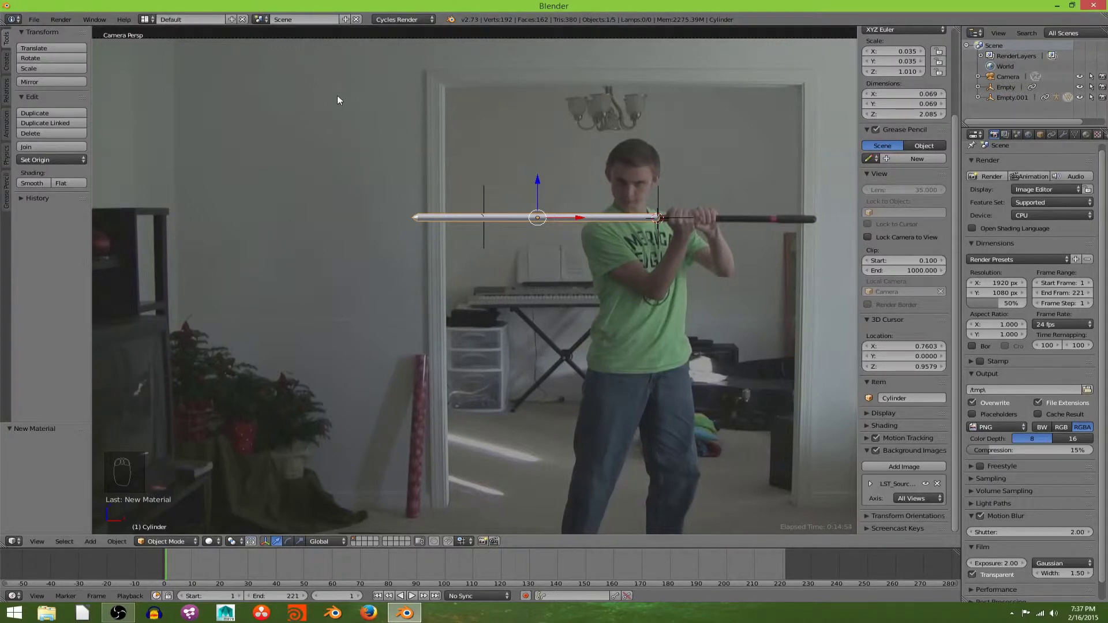
Check the blade through the camera and switch to the Compositing screen layout.
scroll(463, 213, down, 2)
middle_drag(463, 213, 449, 193)
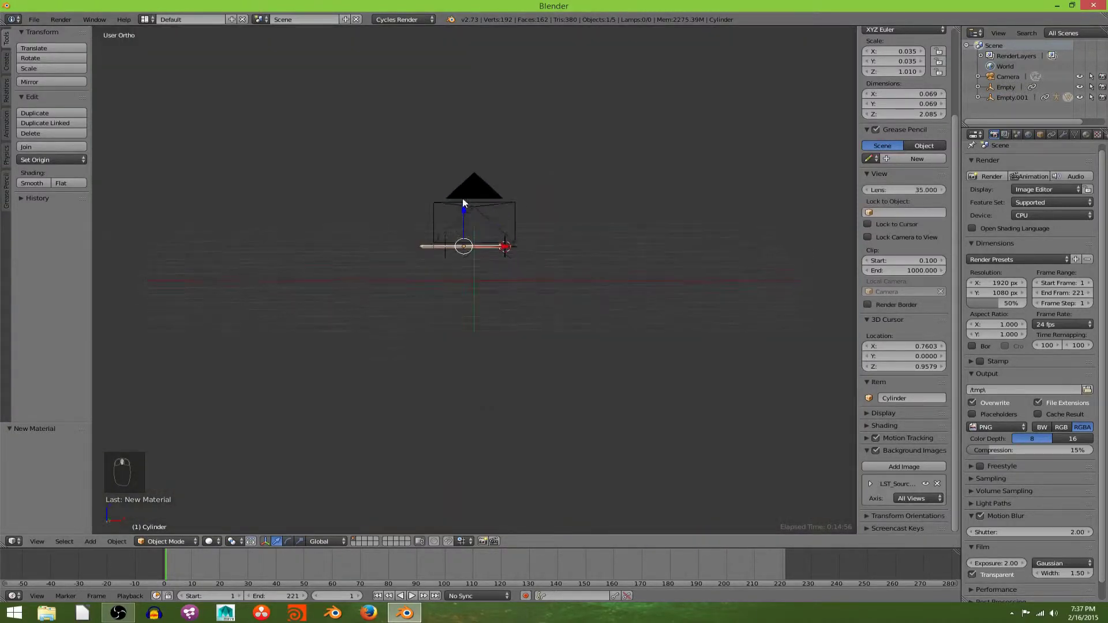
key(KP_0)
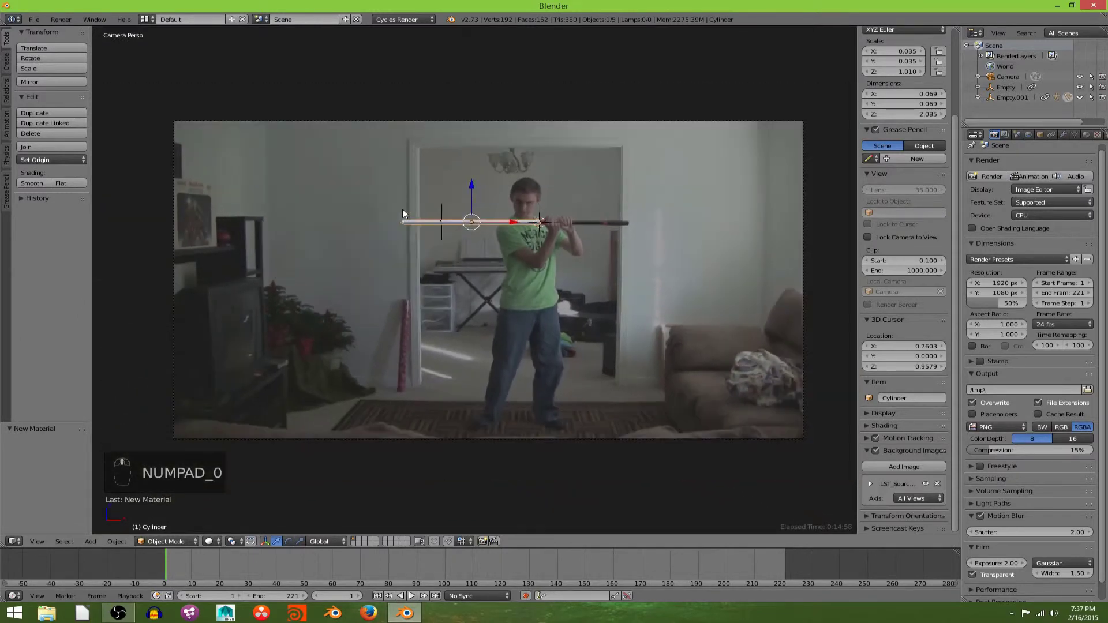
scroll(477, 231, up, 2)
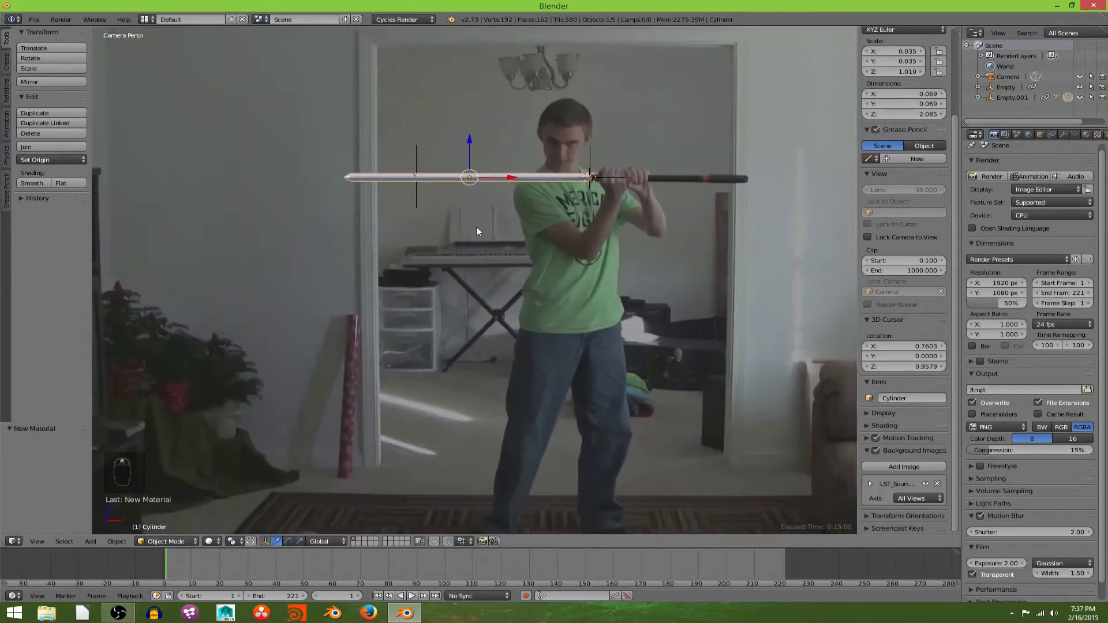
scroll(476, 231, up, 3)
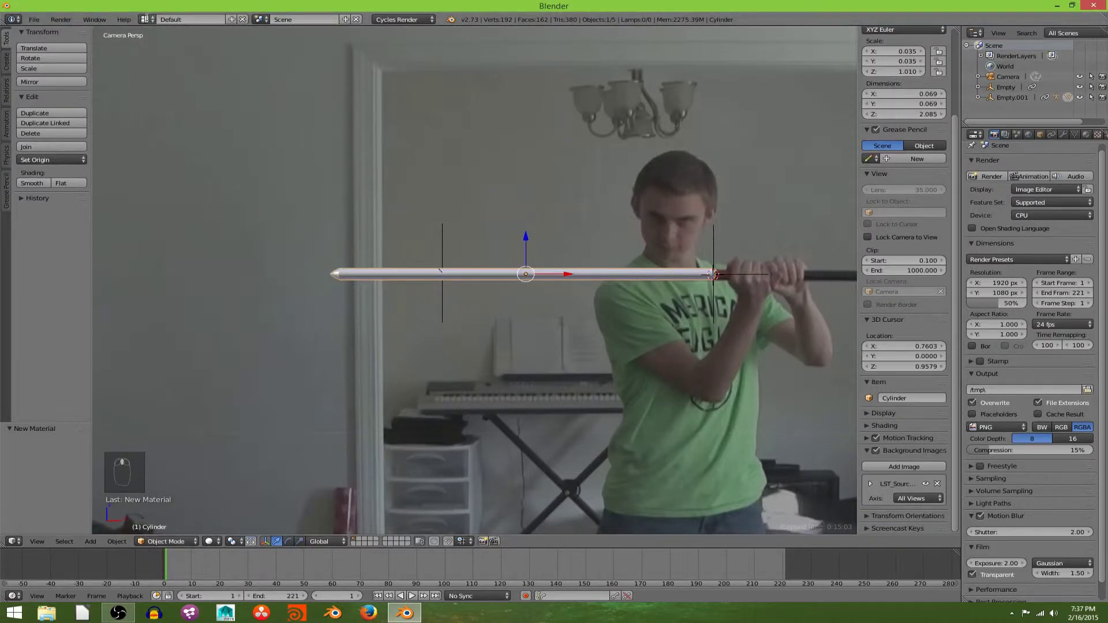
click(146, 19)
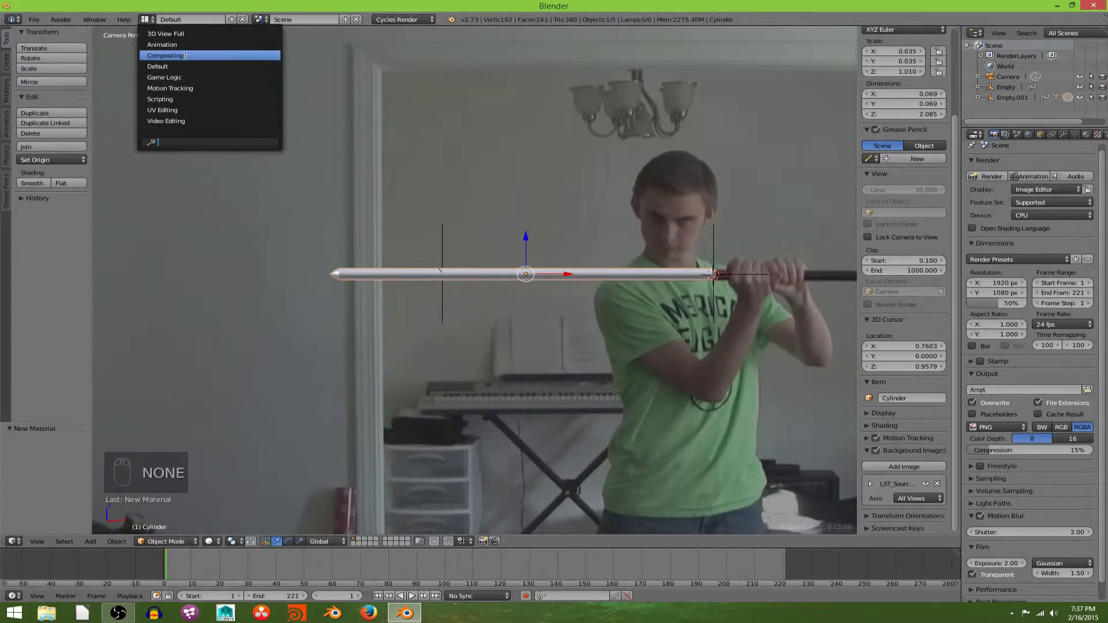
click(186, 56)
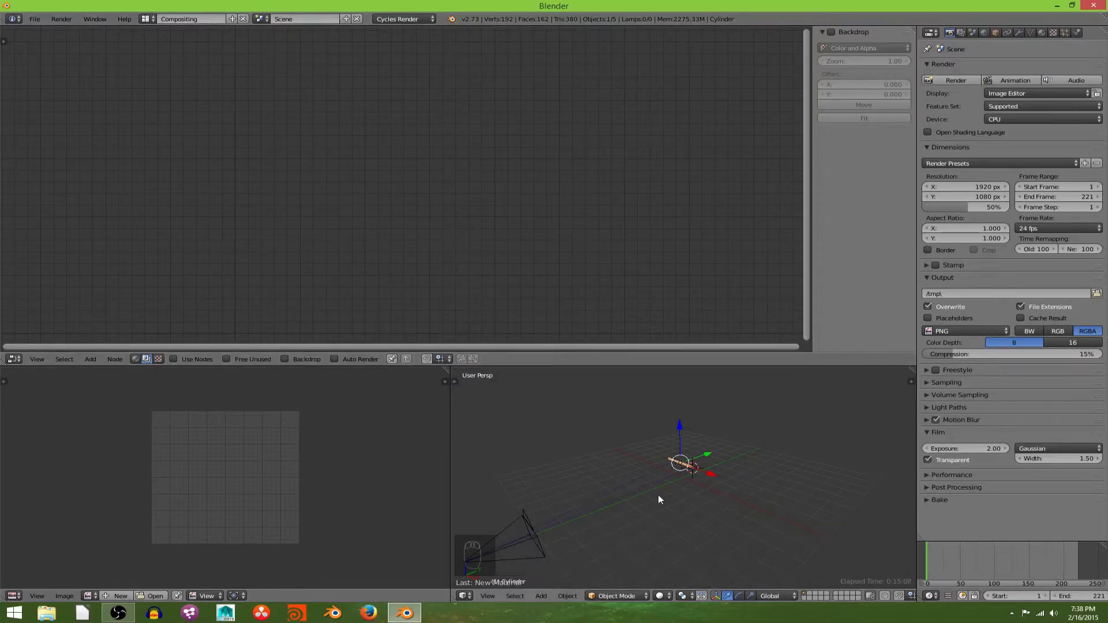
View the blade through the camera, enable compositing nodes and move the Composite node farther from the Render Layers node.
key(KP_0)
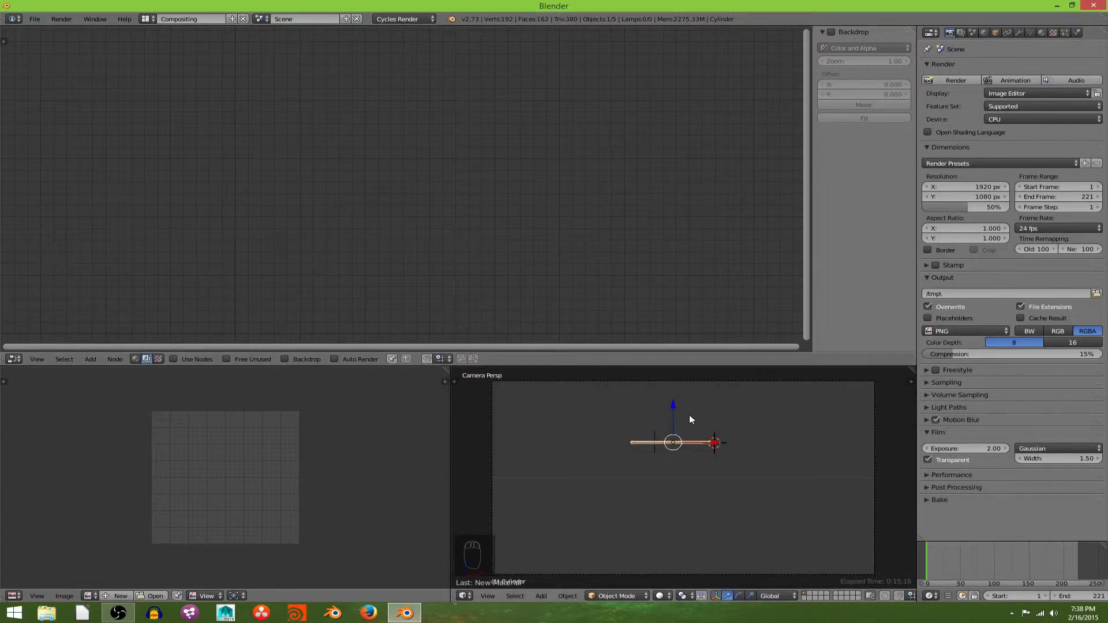
click(206, 361)
drag(462, 109, 644, 143)
Render the current frame and examine the blade's edges and tip up close in the result.
click(56, 20)
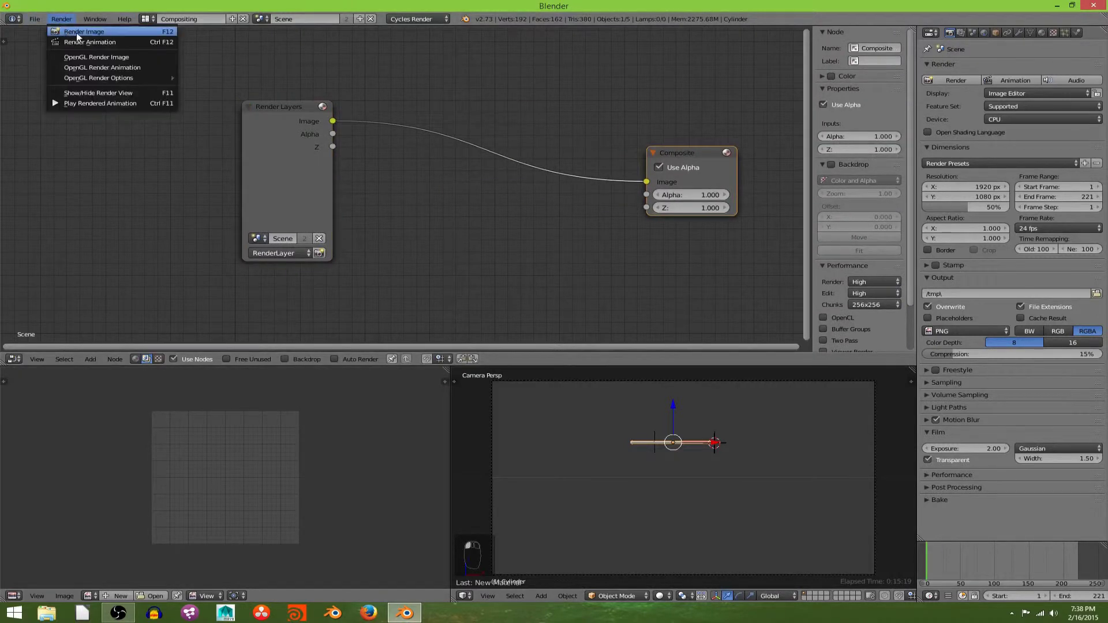
click(76, 32)
scroll(335, 426, down, 3)
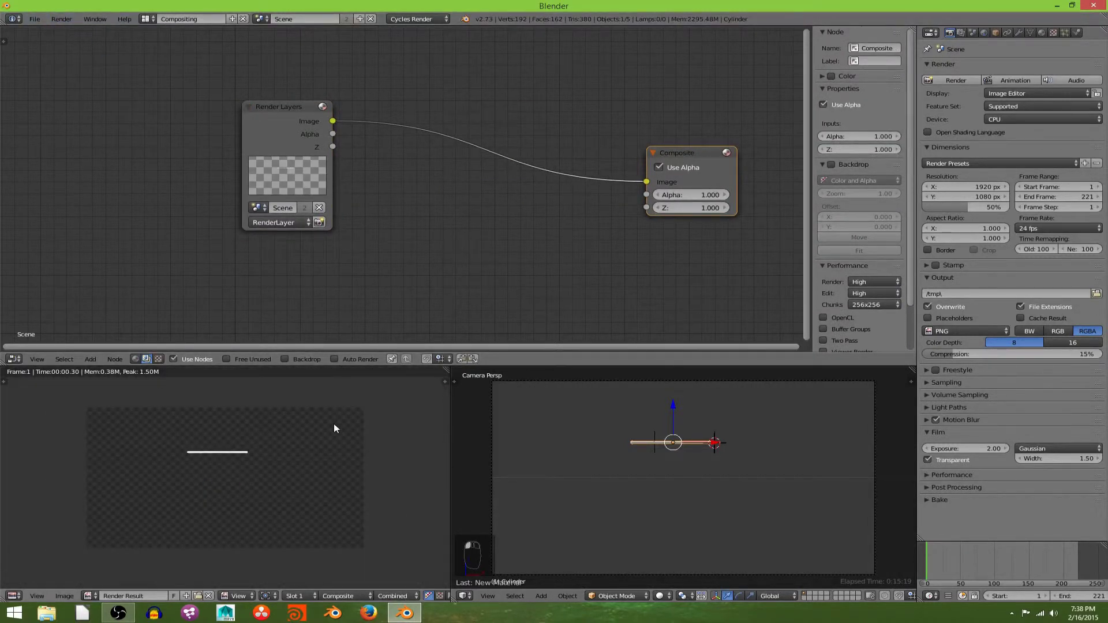
scroll(215, 448, up, 3)
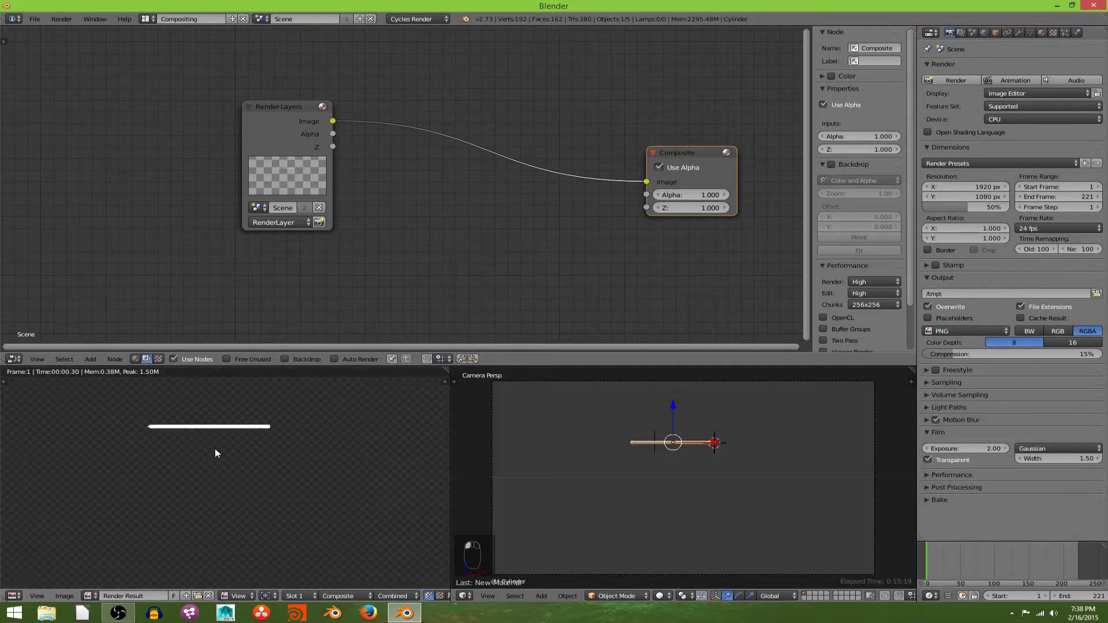
scroll(224, 474, up, 5)
scroll(250, 488, down, 4)
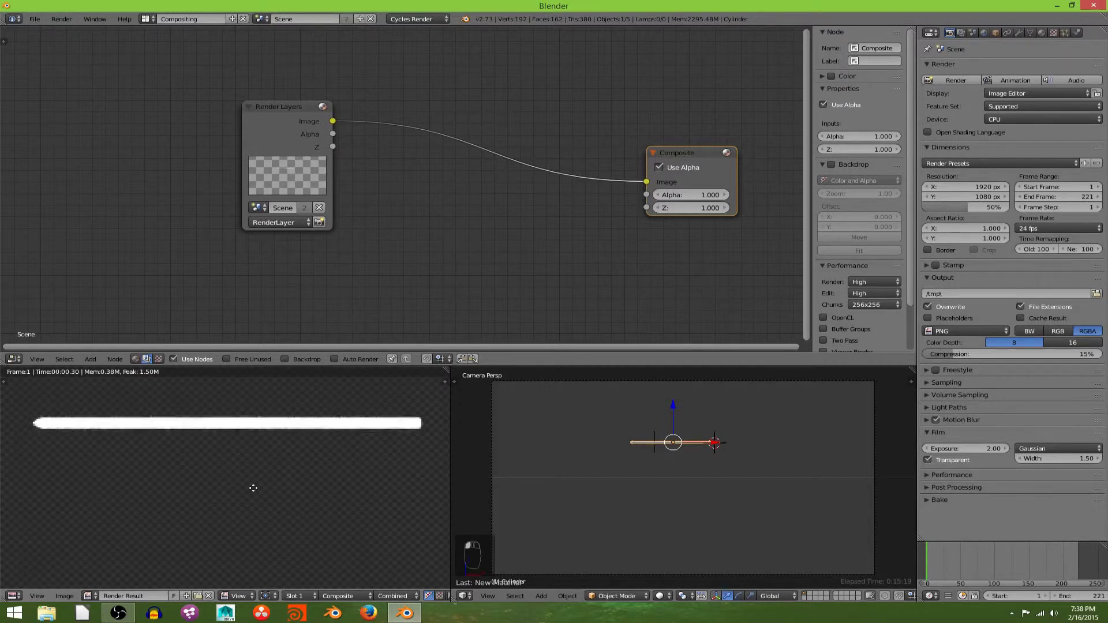
scroll(274, 485, up, 3)
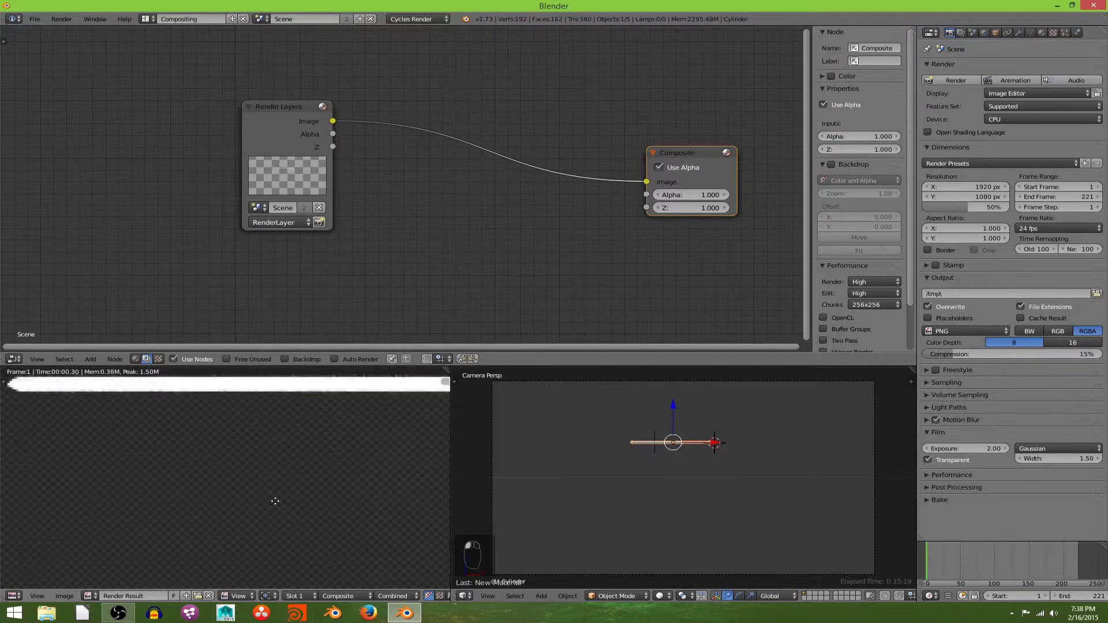
scroll(273, 456, down, 1)
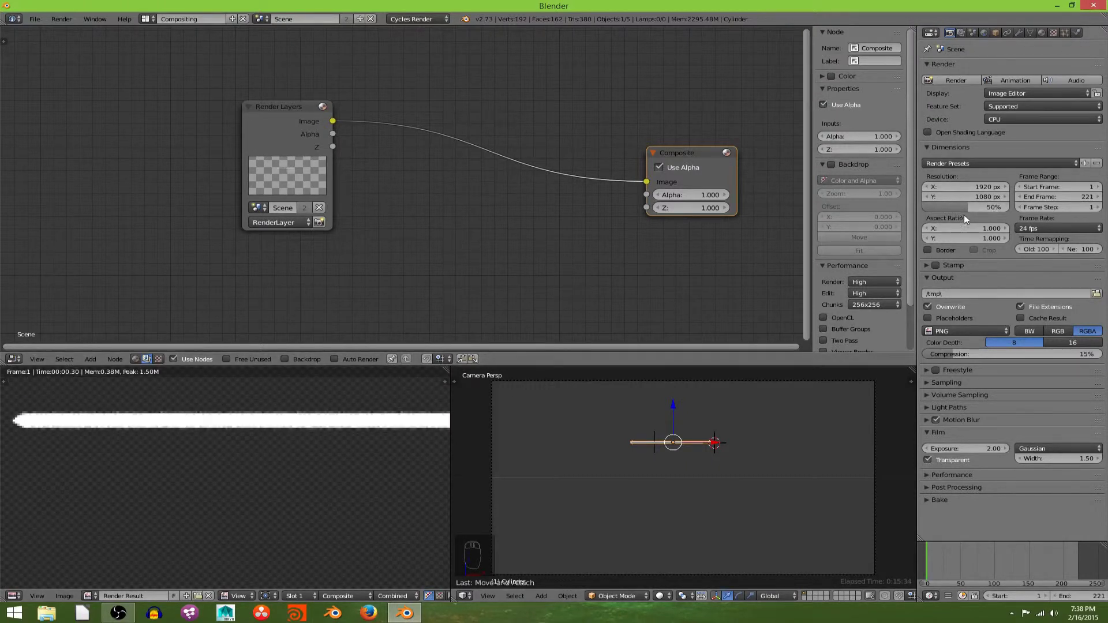
Set the render resolution scale to 100% and render the frame again to check the blade.
drag(967, 203, 1010, 206)
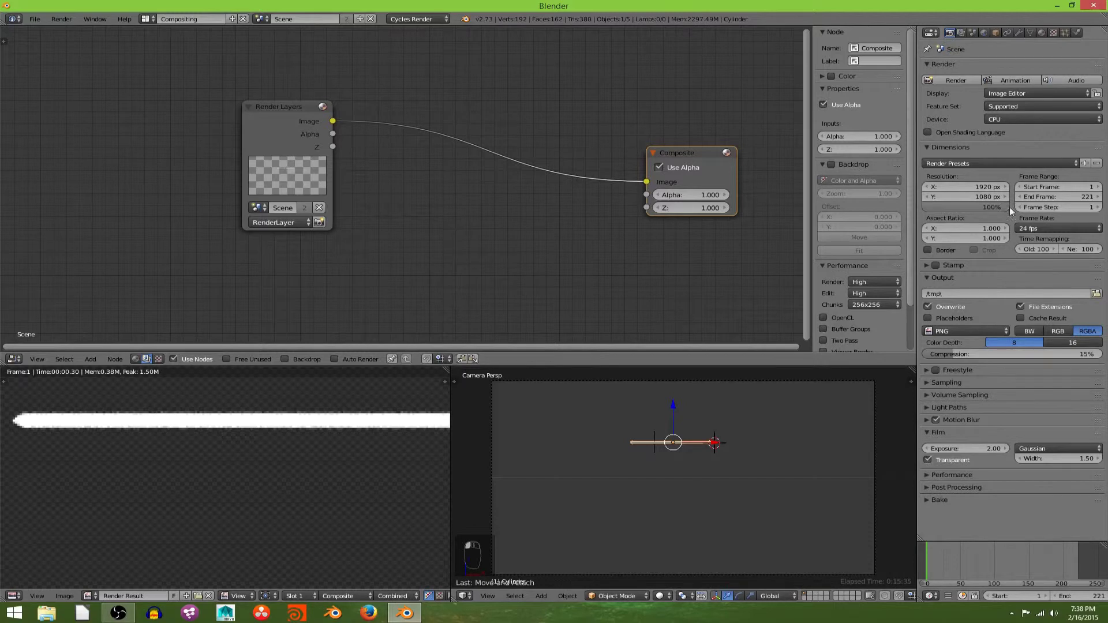
click(62, 19)
click(75, 28)
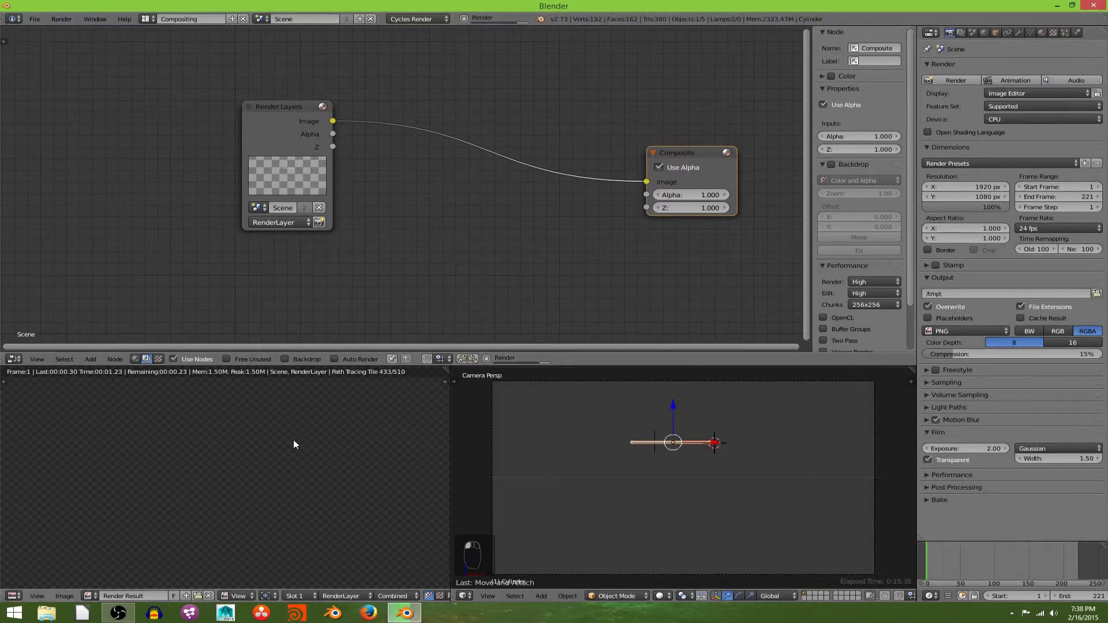
scroll(282, 456, up, 2)
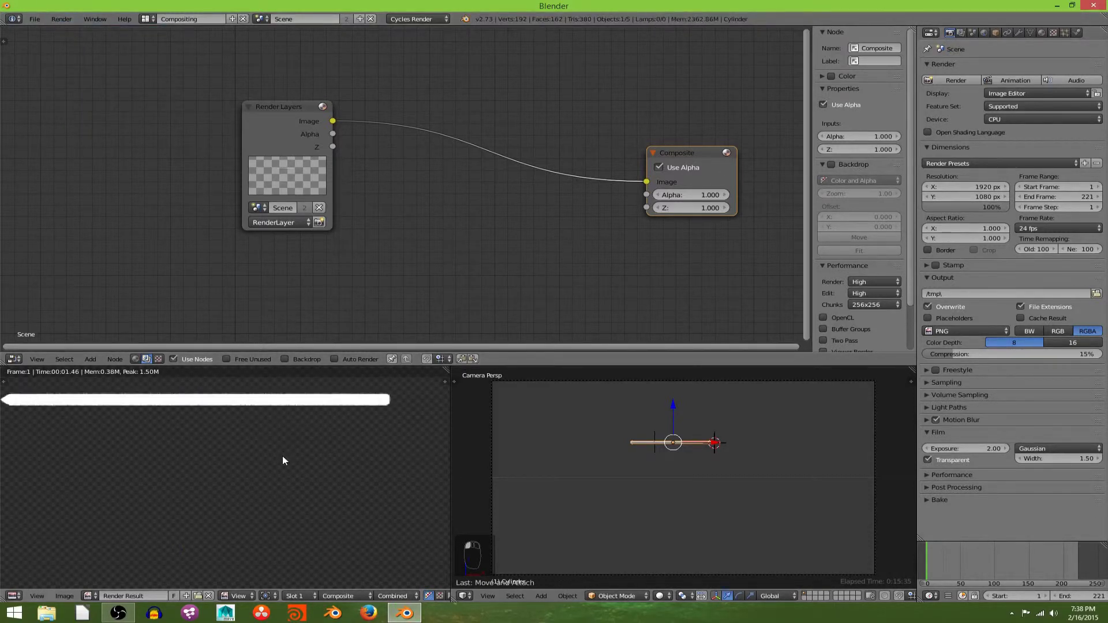
scroll(282, 456, down, 7)
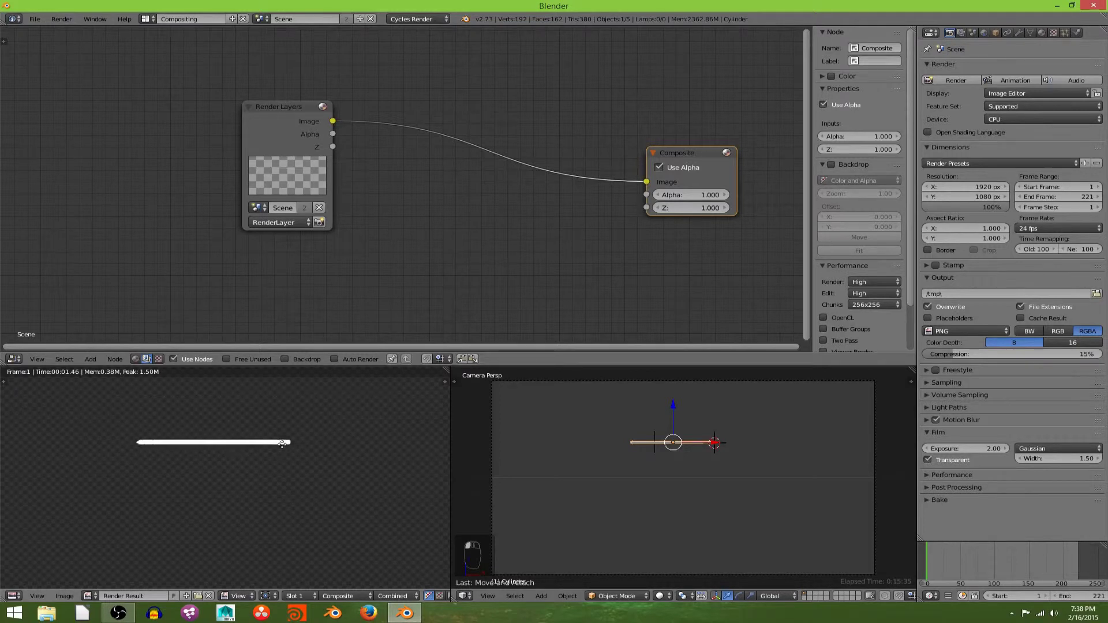
Insert an Alpha Over node into the link between the Render Layers and Composite nodes.
key(shift+a)
click(438, 174)
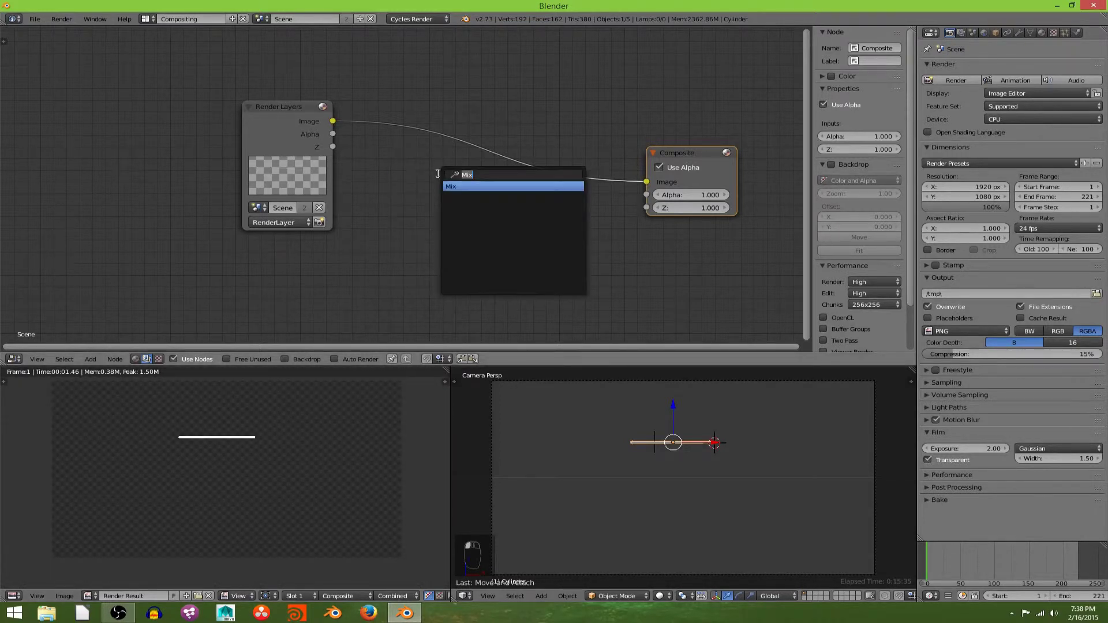
text(alpha)
key(Return)
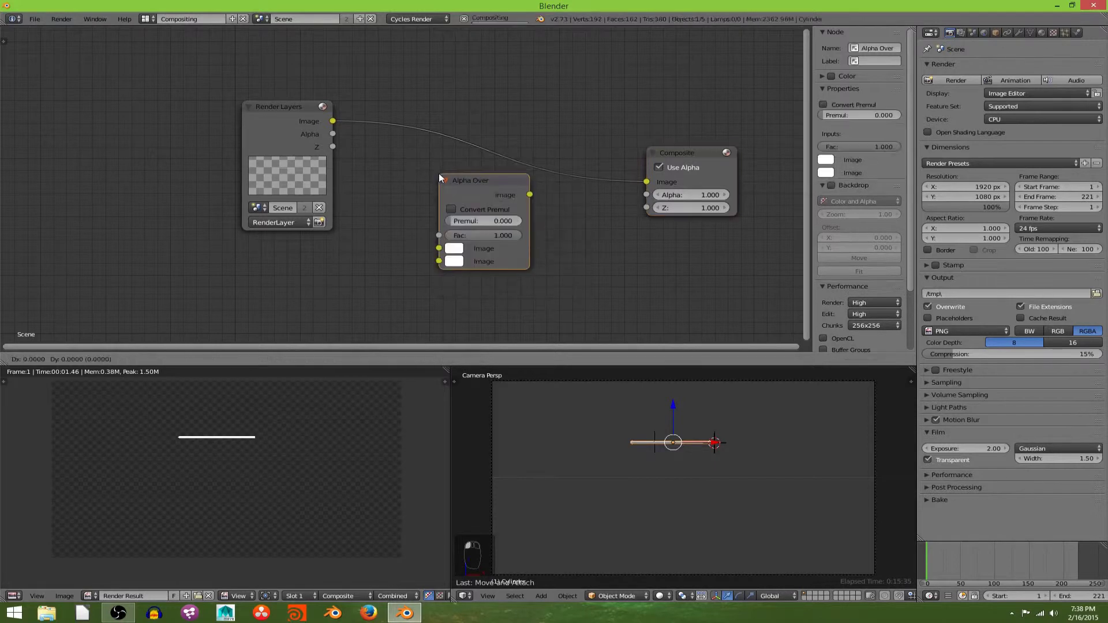
click(533, 132)
Add a Movie Clip input node and place it below the Render Layers node.
middle_drag(452, 279, 496, 179)
key(shift+a)
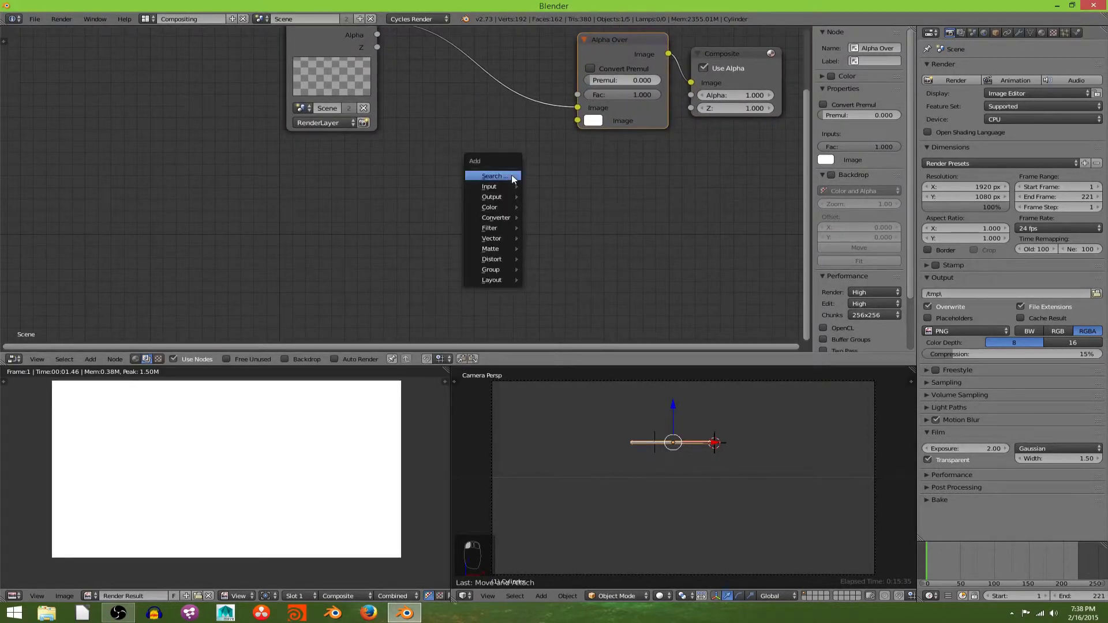
click(511, 175)
key(shift+a)
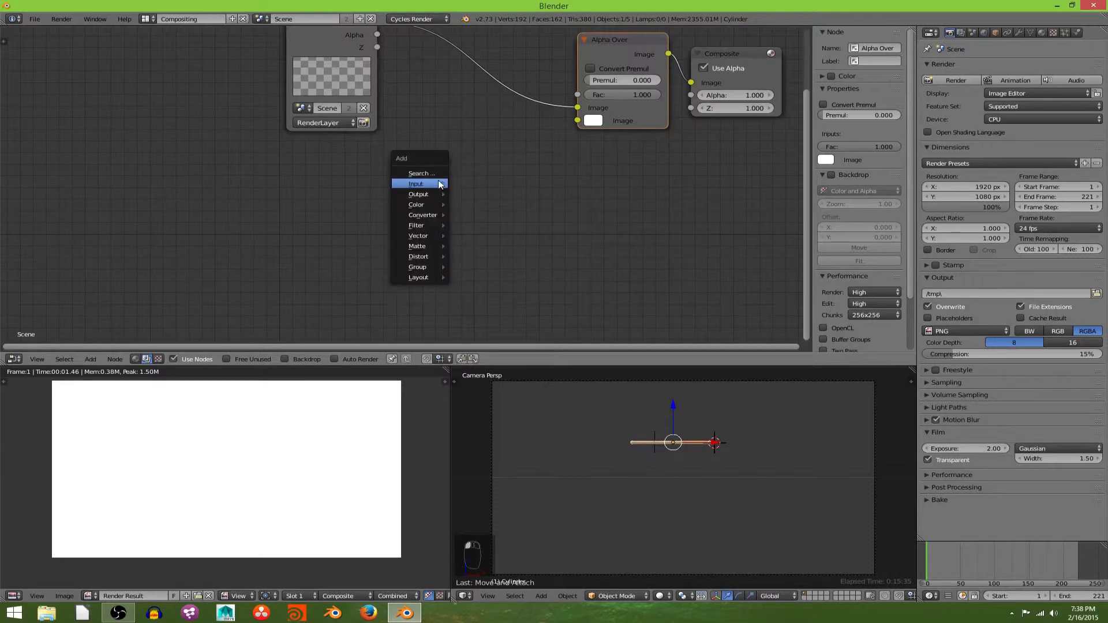
mouse_move(441, 184)
click(481, 207)
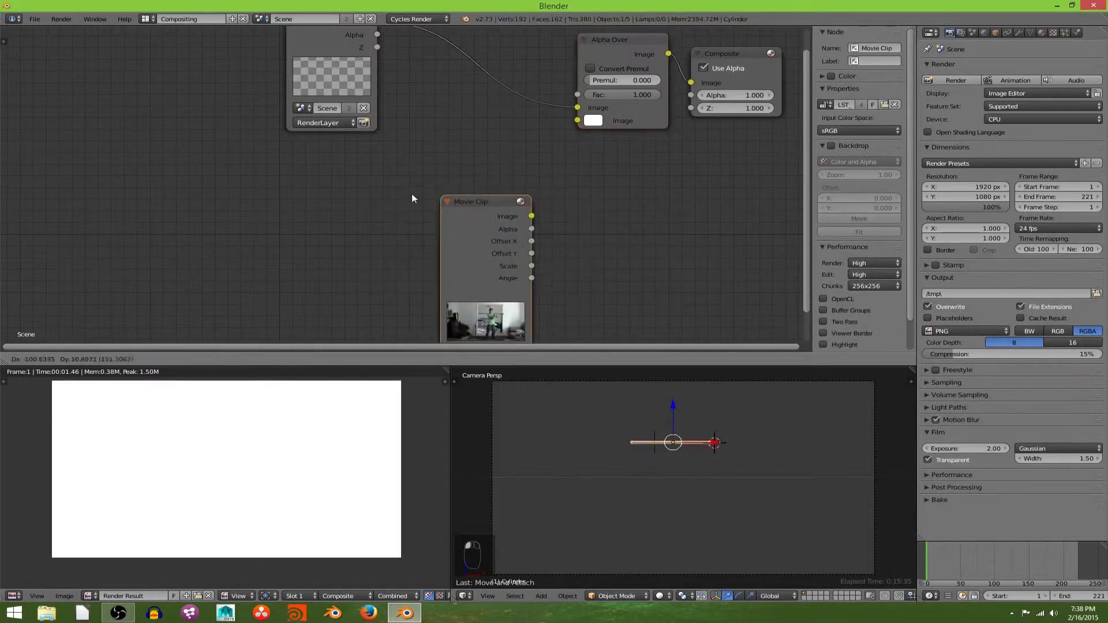
click(288, 159)
middle_drag(359, 193, 341, 141)
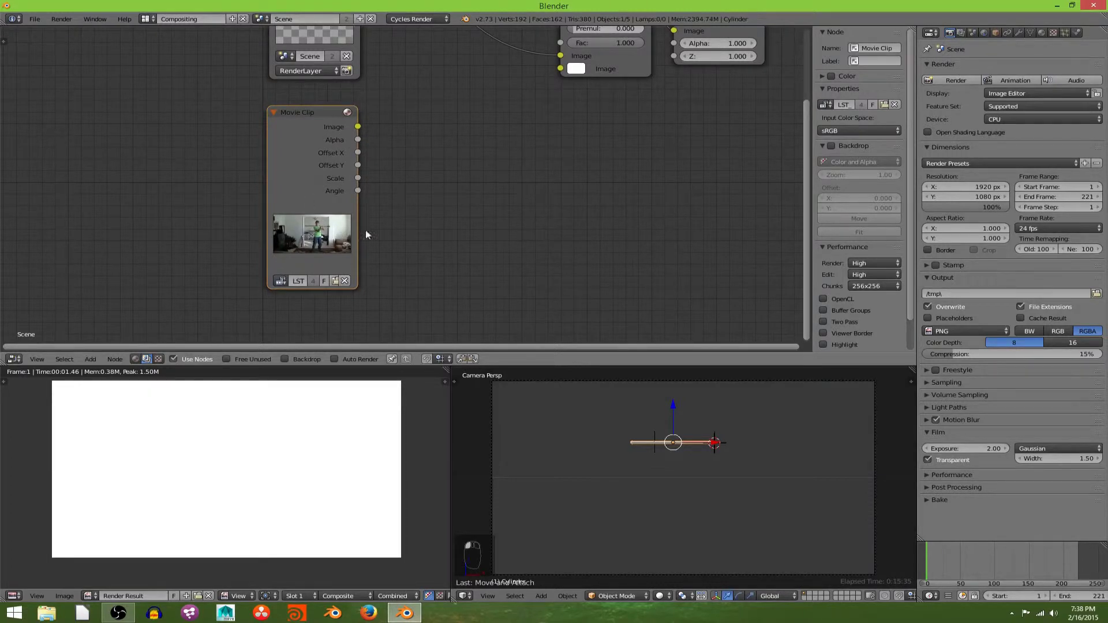
Link the Movie Clip image to Alpha Over's first image input and the render to its second, and inspect the composite.
drag(358, 126, 561, 68)
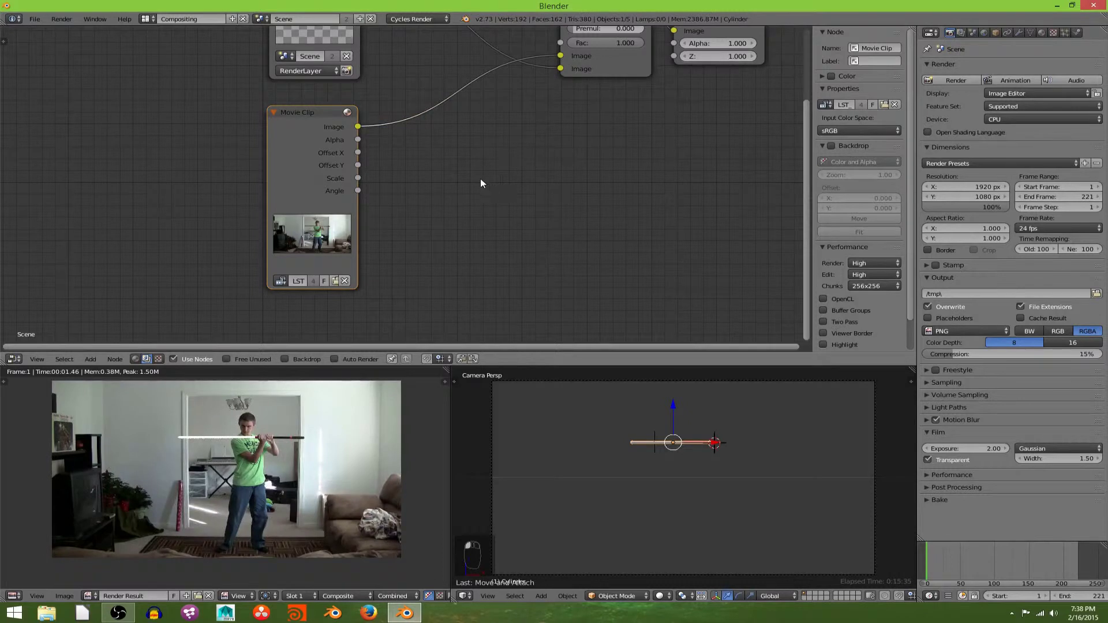
middle_drag(554, 64, 568, 151)
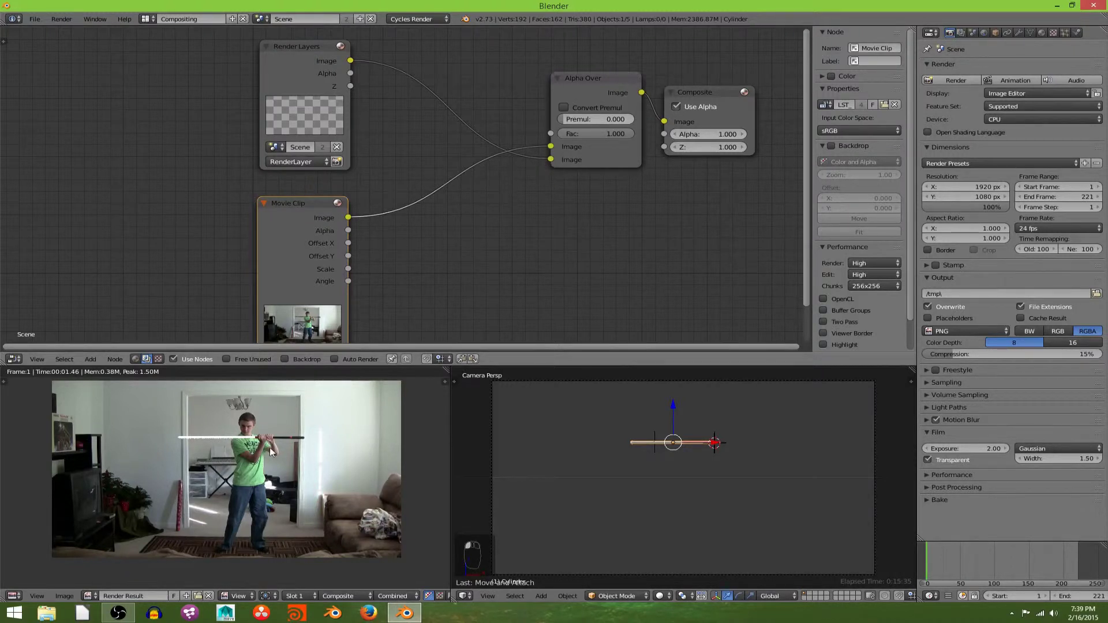
scroll(269, 448, up, 4)
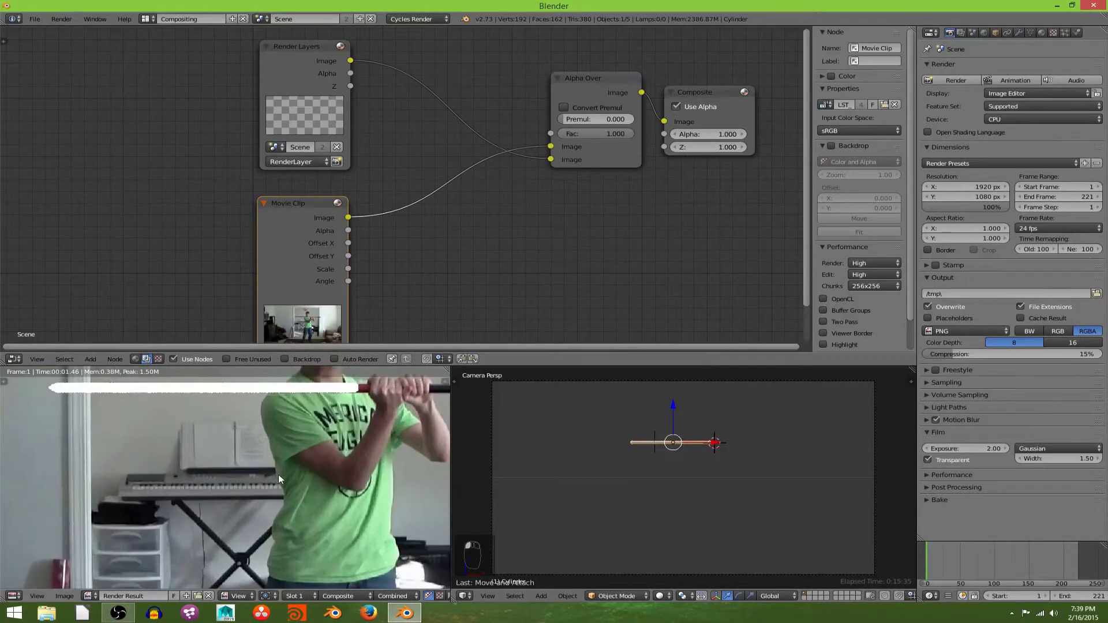
scroll(311, 493, up, 2)
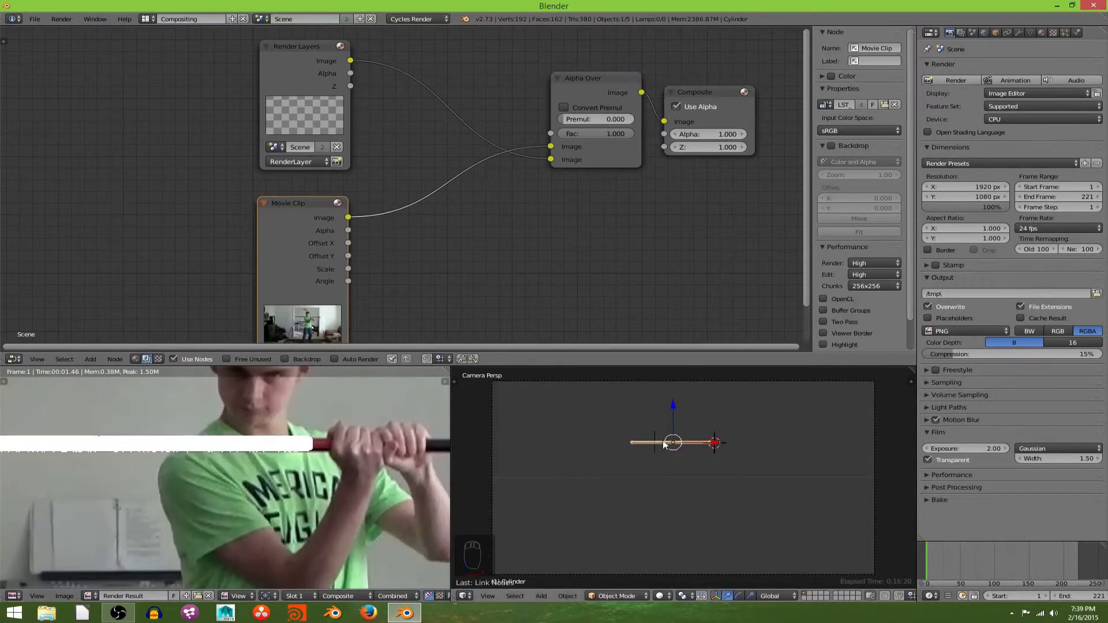
Move the blade slightly along the X axis toward the hands and re-render to check where it meets the handle.
scroll(686, 445, up, 4)
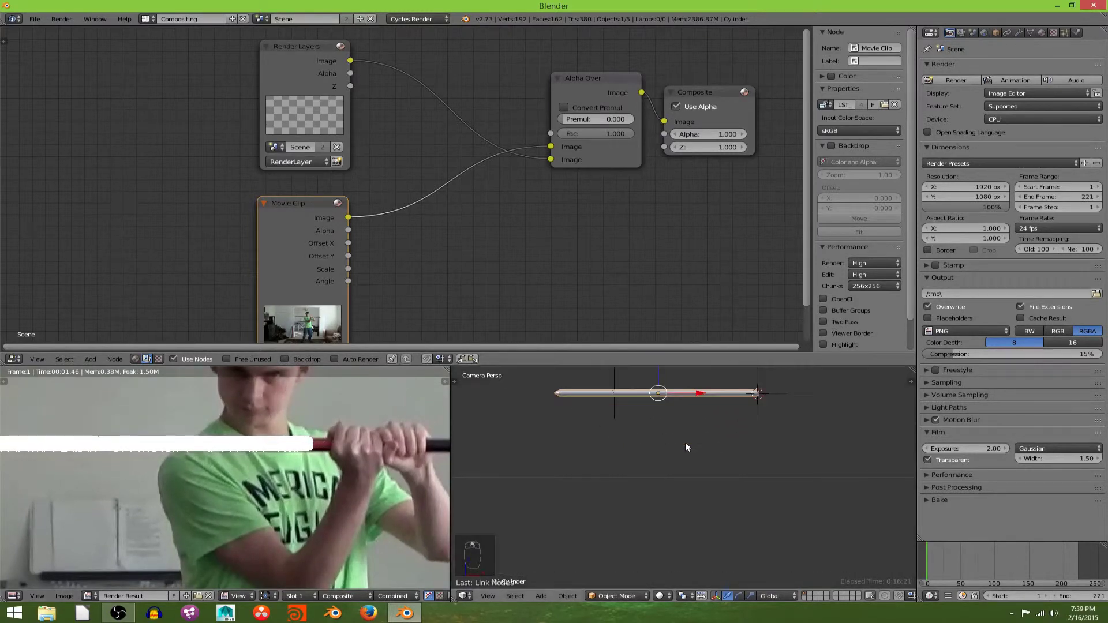
shift+middle_drag(685, 442, 586, 490)
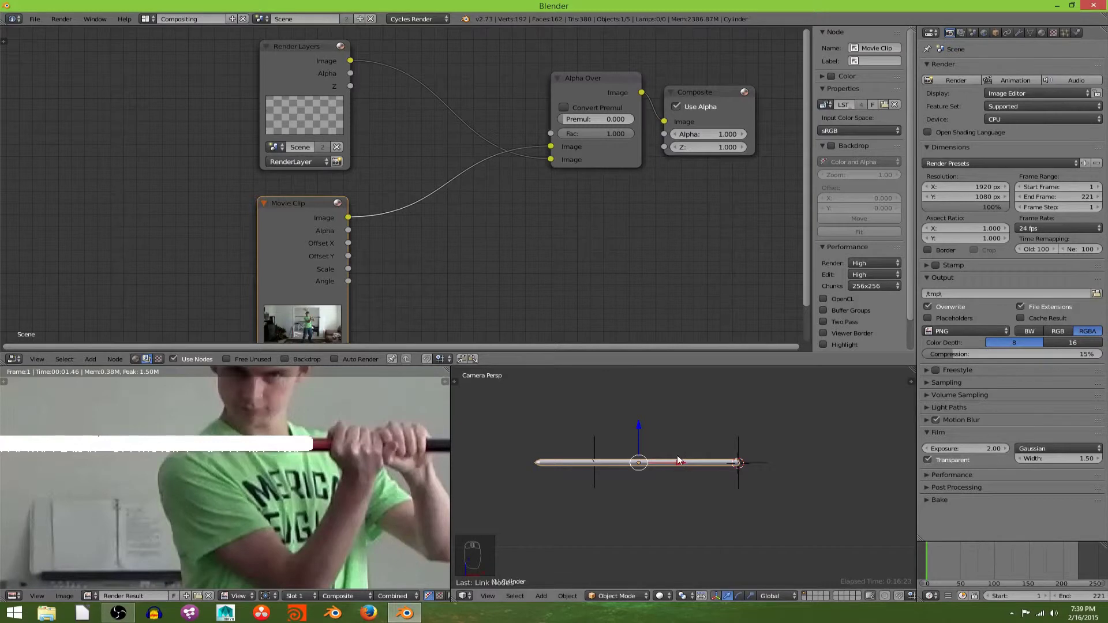
drag(680, 462, 687, 463)
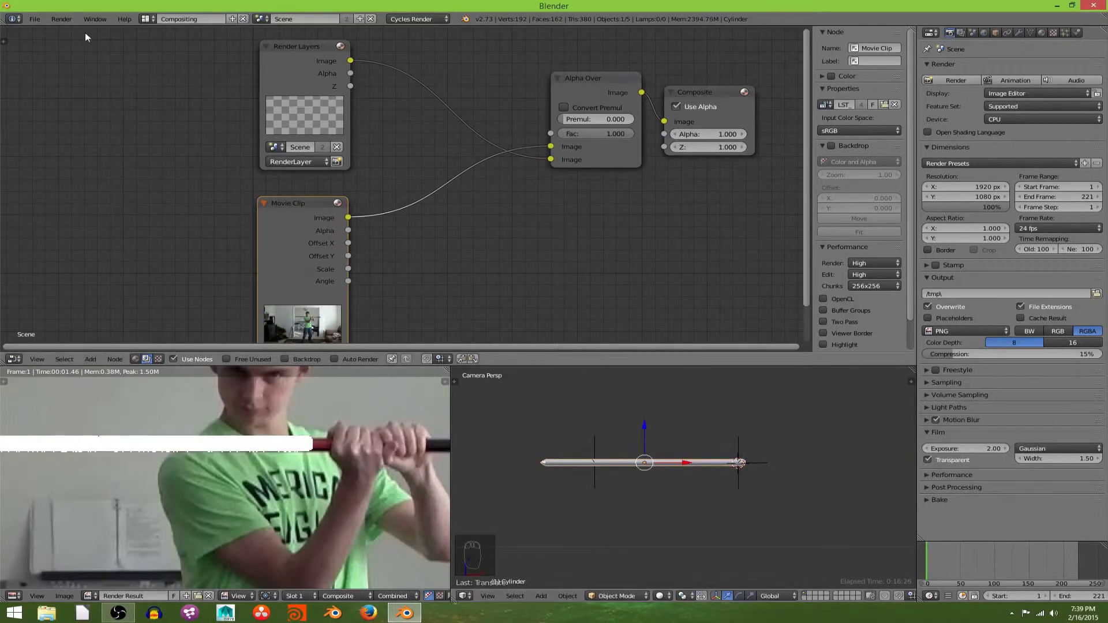
click(61, 19)
click(79, 32)
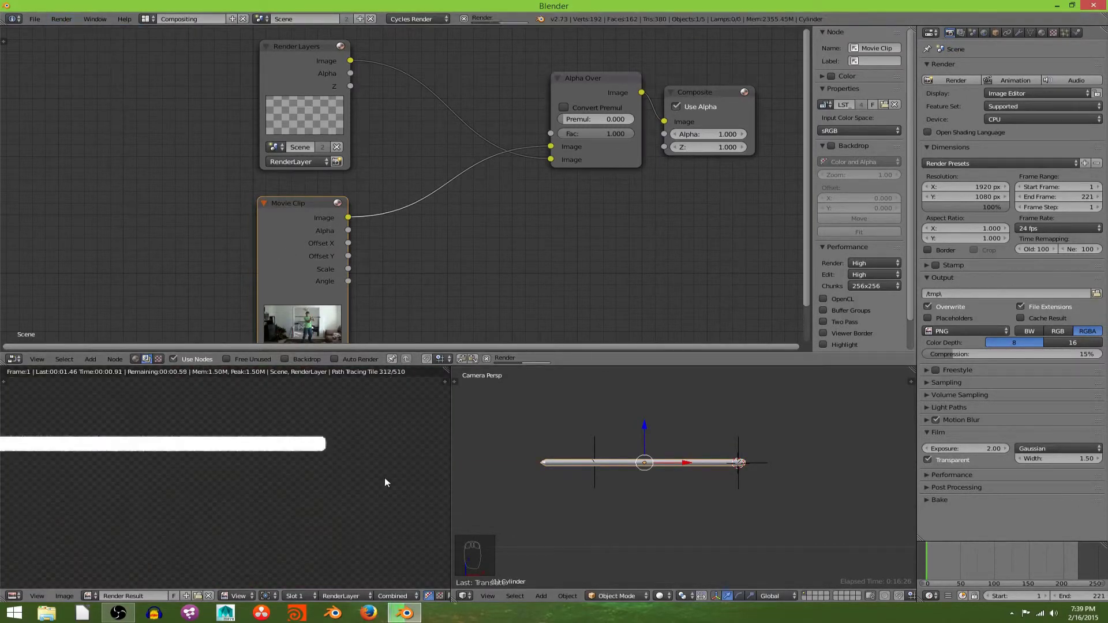
scroll(384, 476, down, 4)
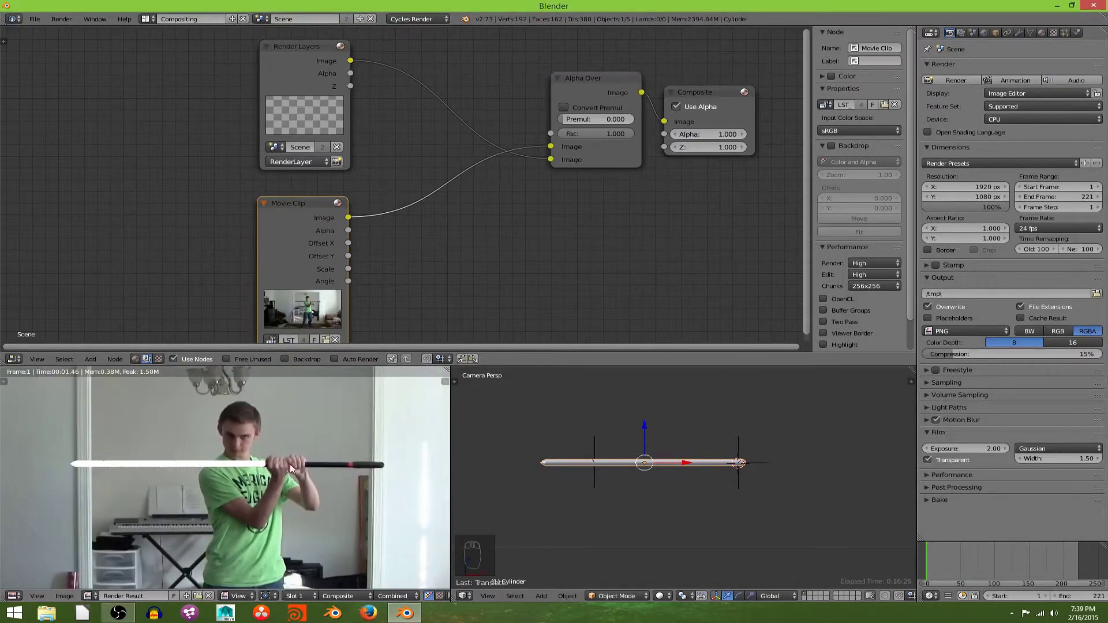
scroll(262, 463, up, 3)
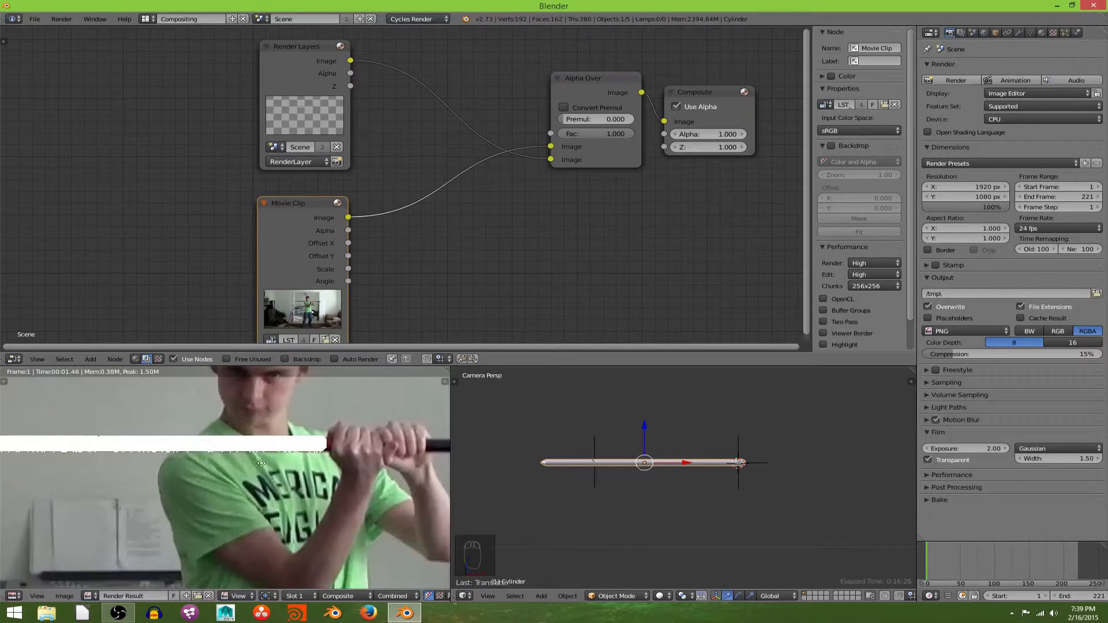
Shift the blade slightly back along the X axis away from the hands and render the frame again.
drag(689, 466, 683, 464)
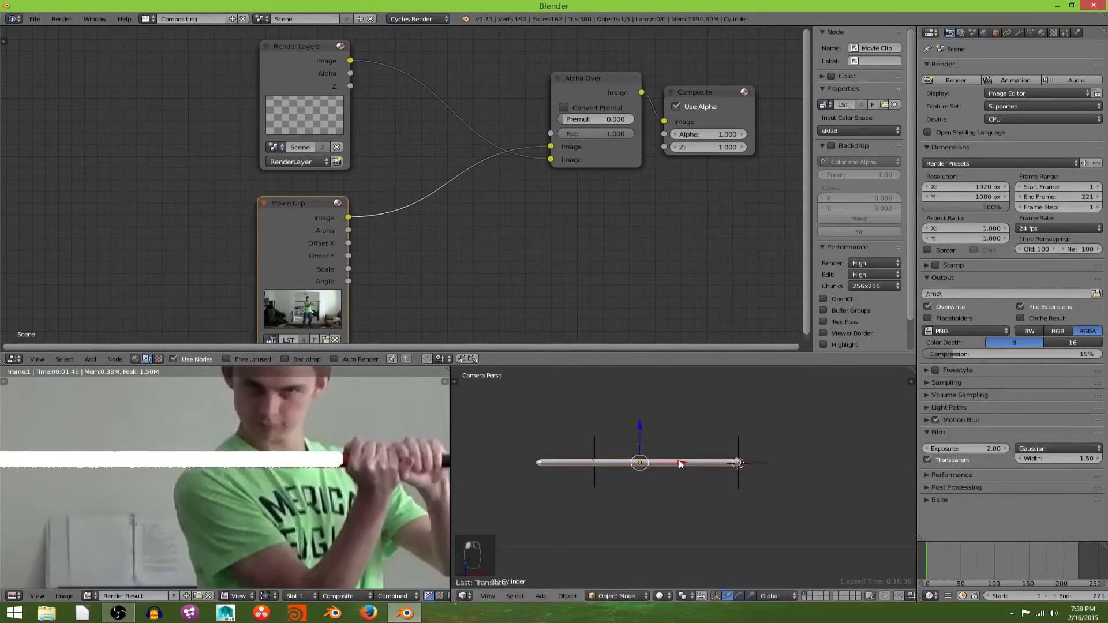
click(55, 19)
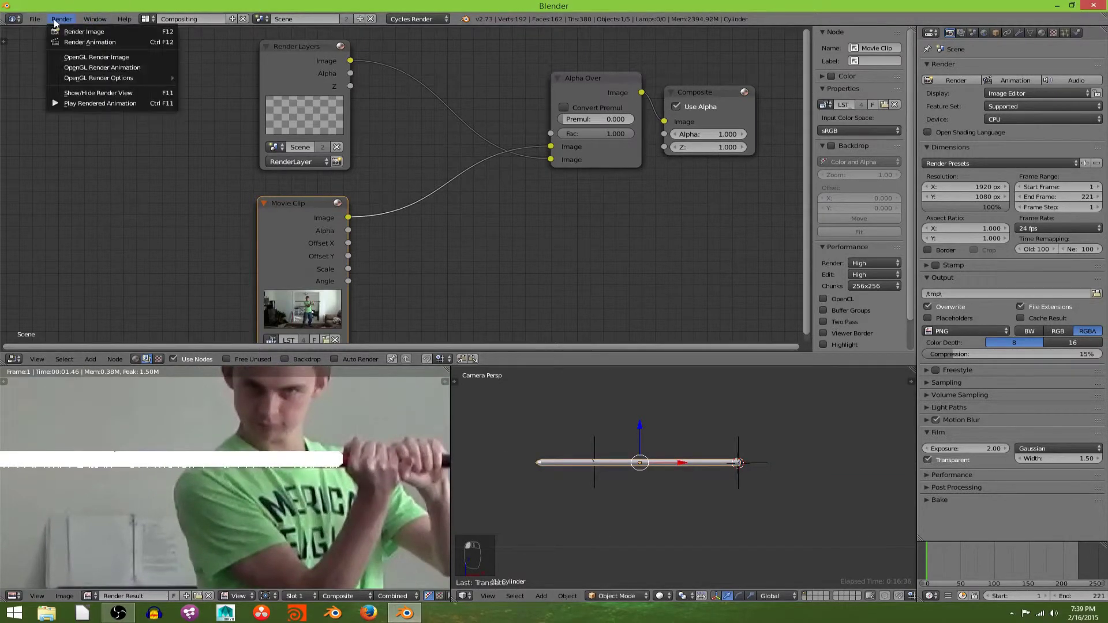
click(72, 30)
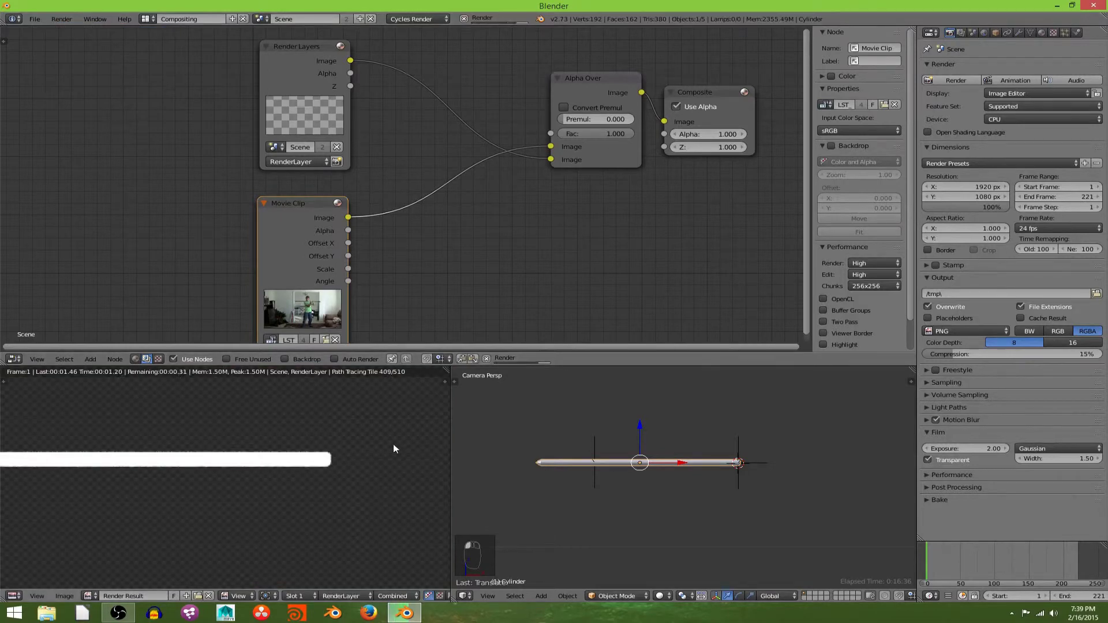
scroll(394, 445, down, 3)
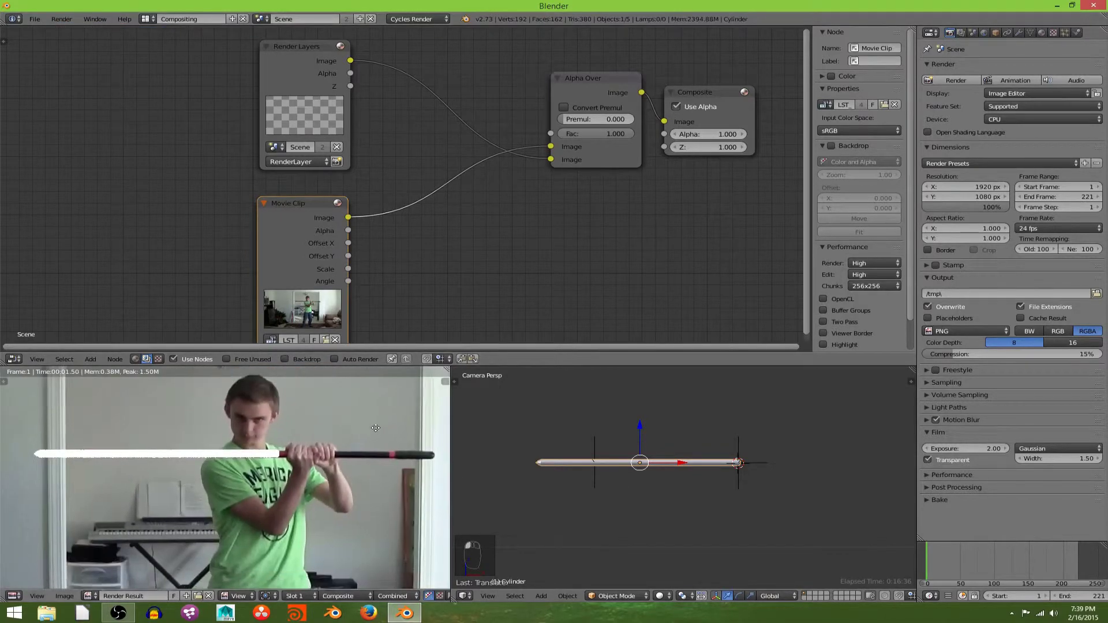
scroll(511, 178, down, 2)
Move the Composite and Alpha Over nodes away from the input nodes to make room, and look over the composited blade.
drag(638, 114, 781, 140)
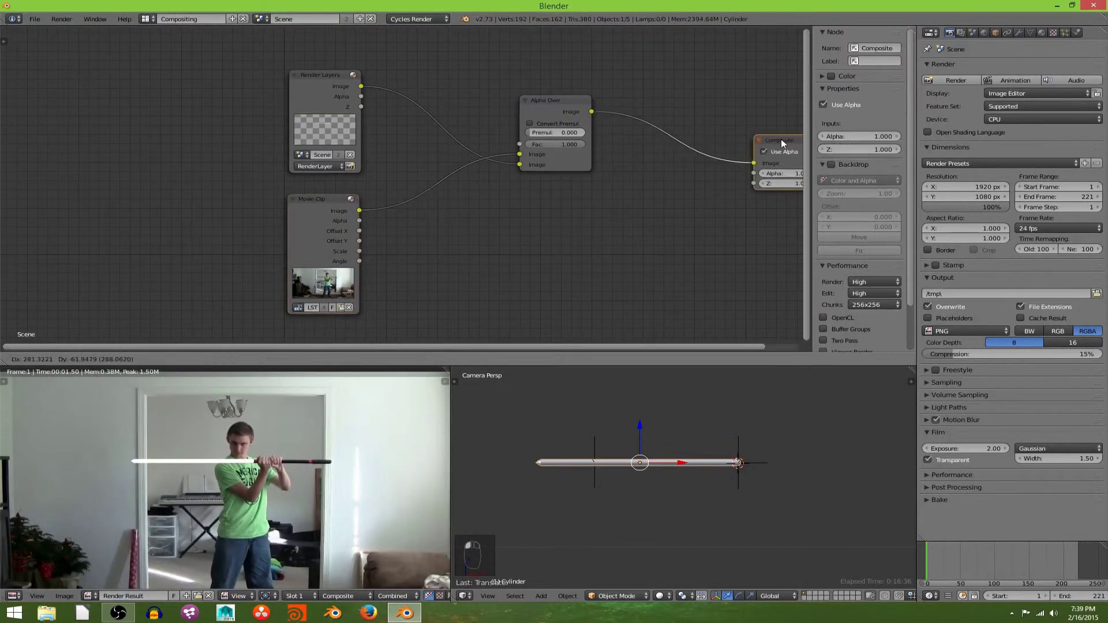
drag(572, 101, 682, 130)
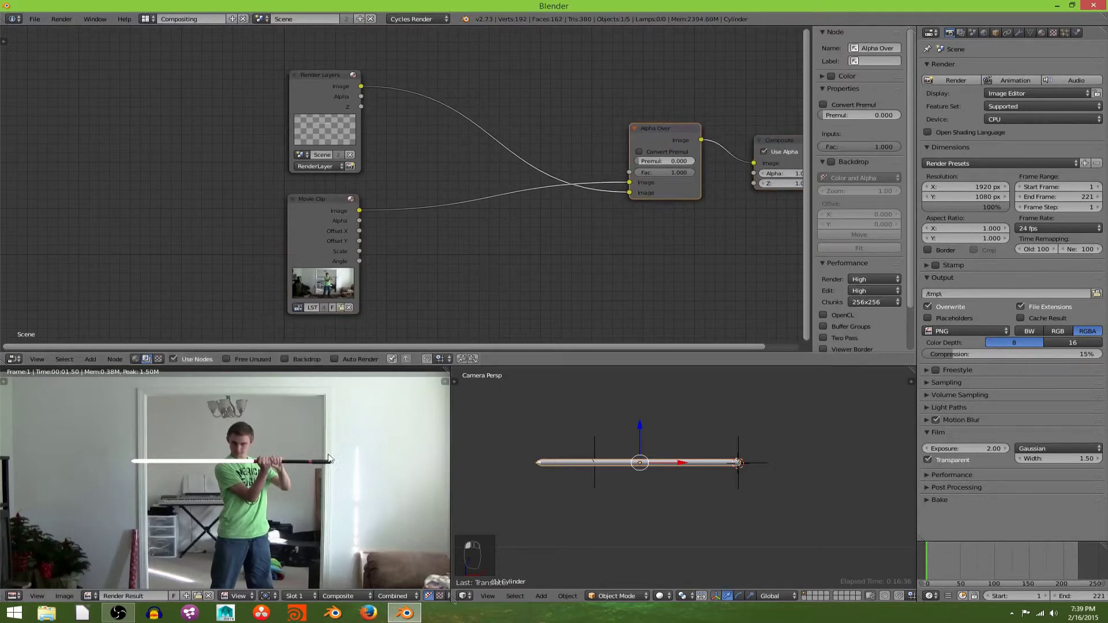
scroll(222, 460, down, 1)
scroll(223, 459, up, 2)
scroll(289, 427, down, 1)
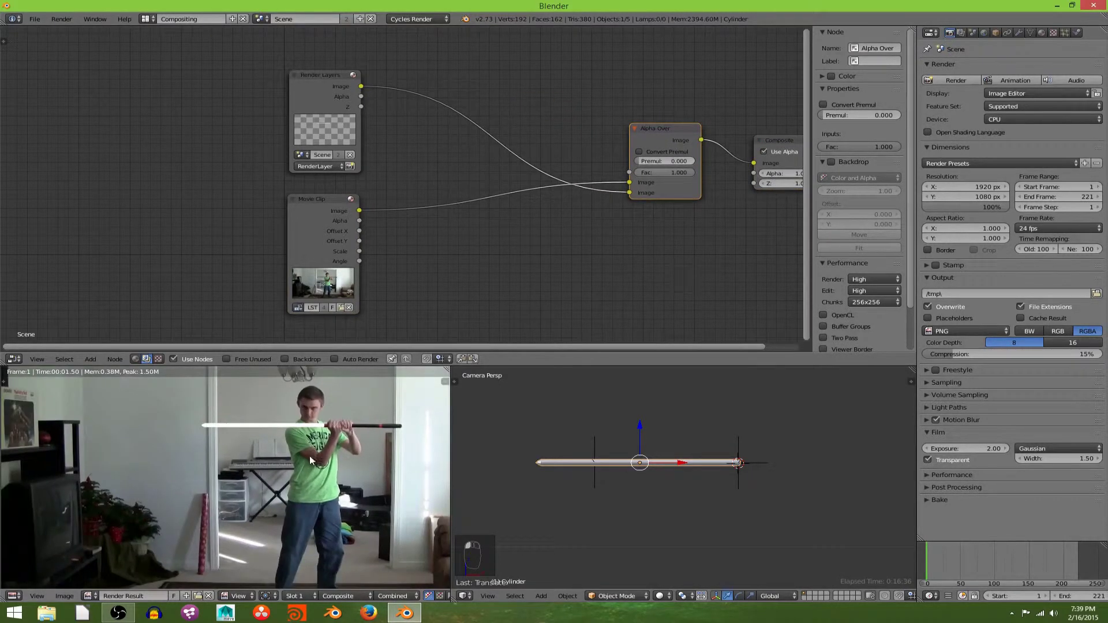
scroll(287, 499, up, 3)
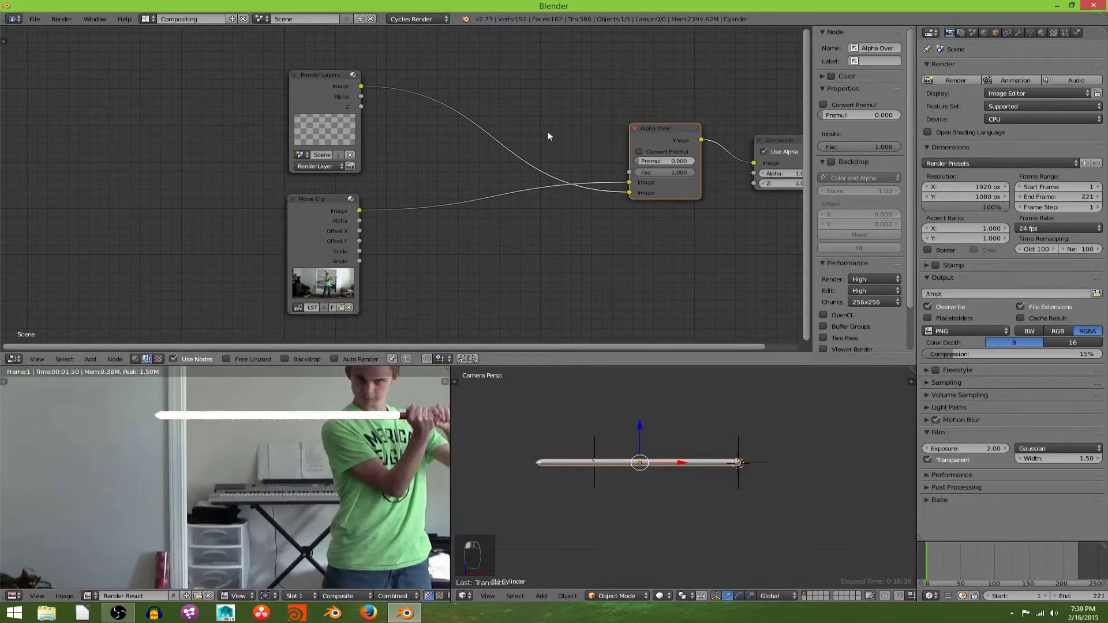
Add a Glare node on the link between the Render Layers and Alpha Over nodes.
key(shift+a)
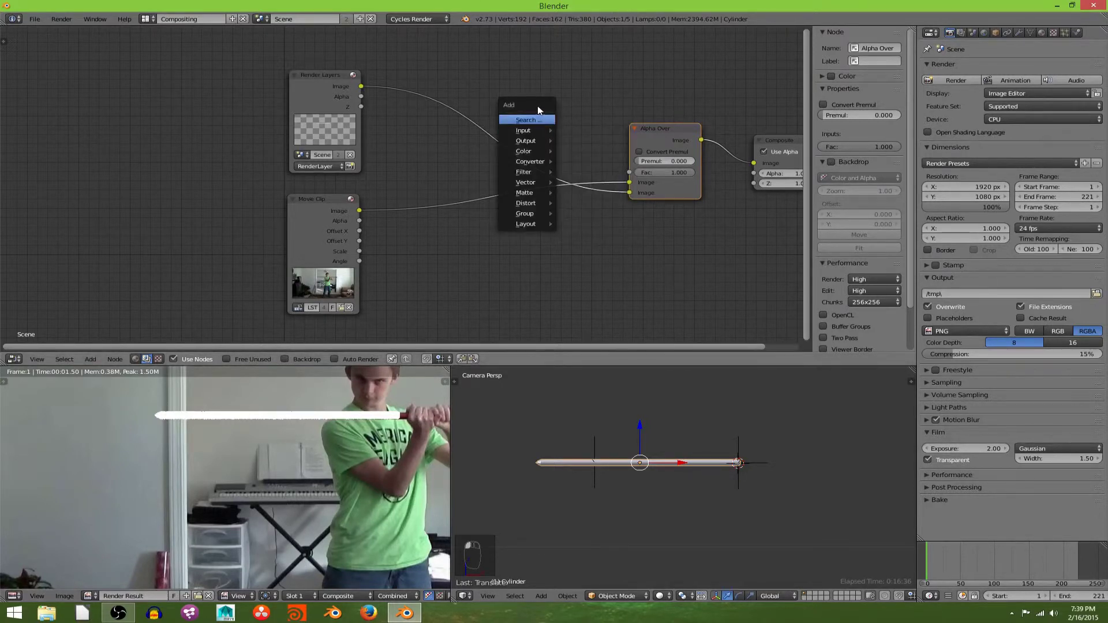
key(Return)
text(glare)
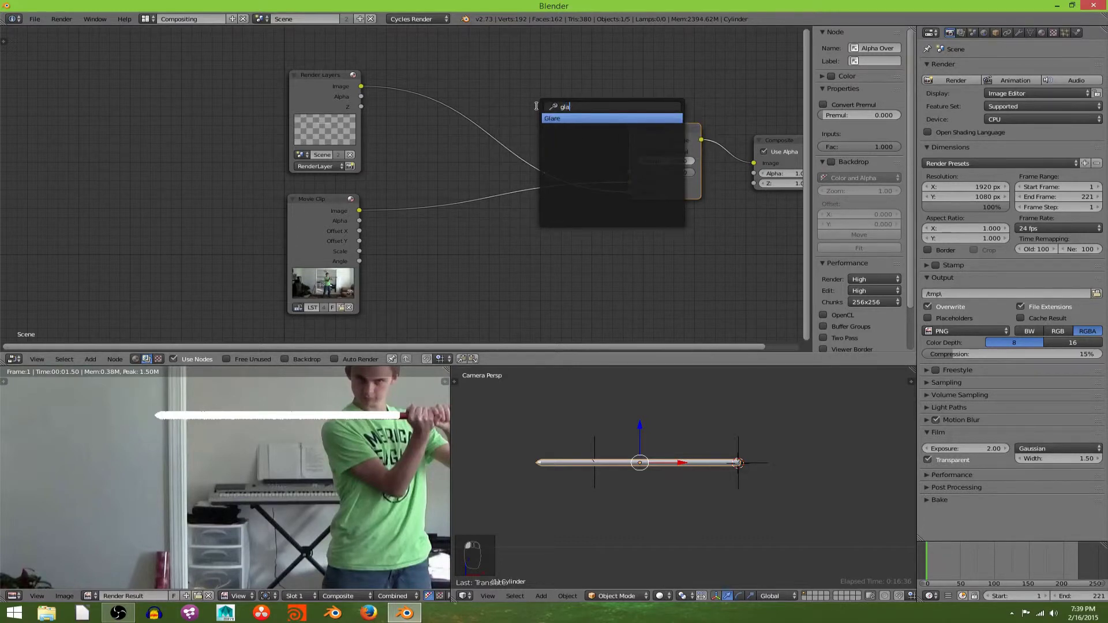
key(Return)
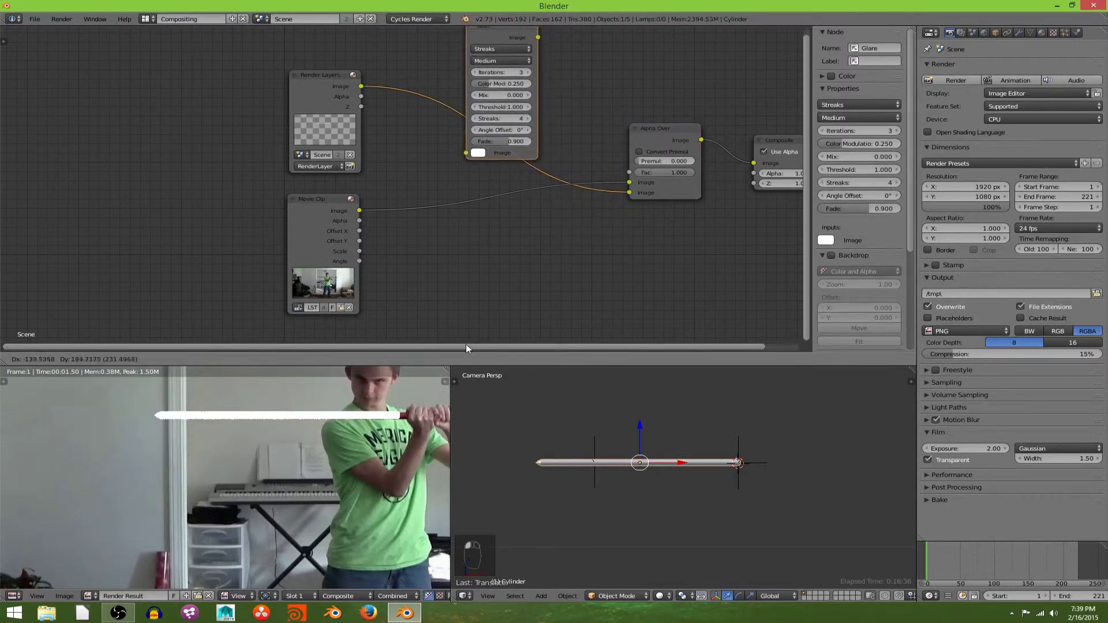
click(466, 344)
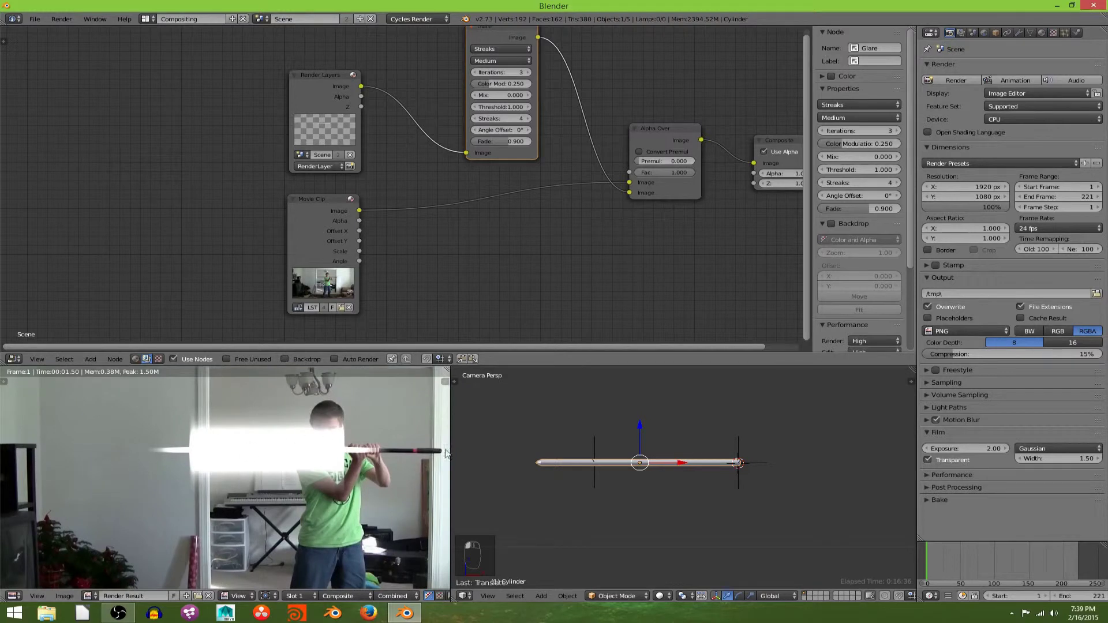
Set the Glare node's type to Fog Glow.
middle_drag(577, 92, 517, 209)
scroll(518, 209, up, 2)
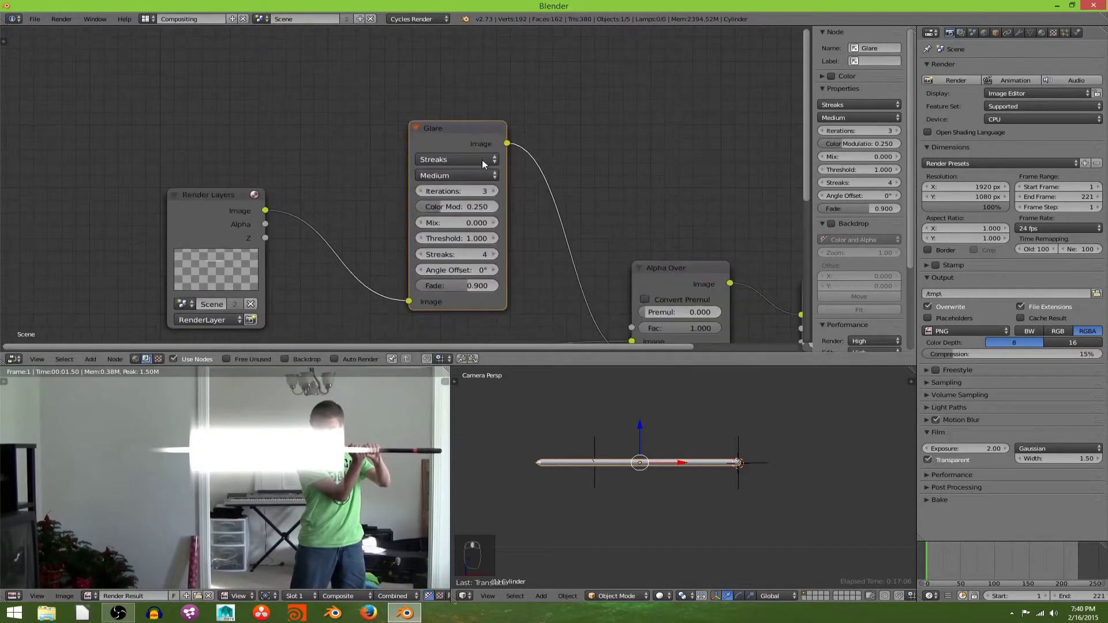
middle_drag(482, 160, 439, 238)
click(438, 241)
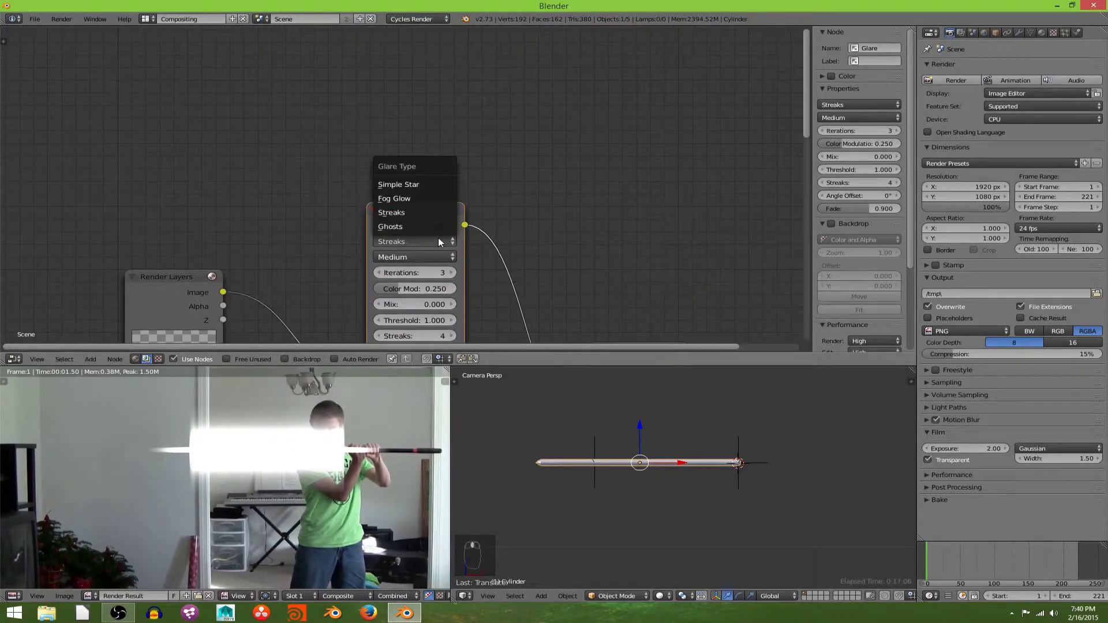
click(431, 202)
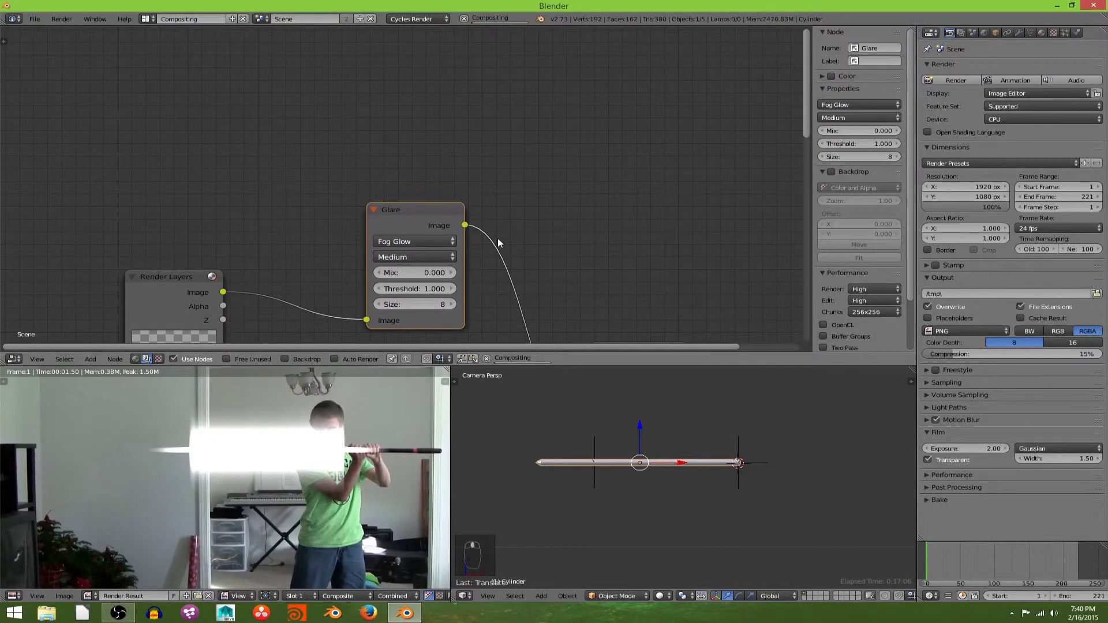
middle_drag(497, 238, 485, 129)
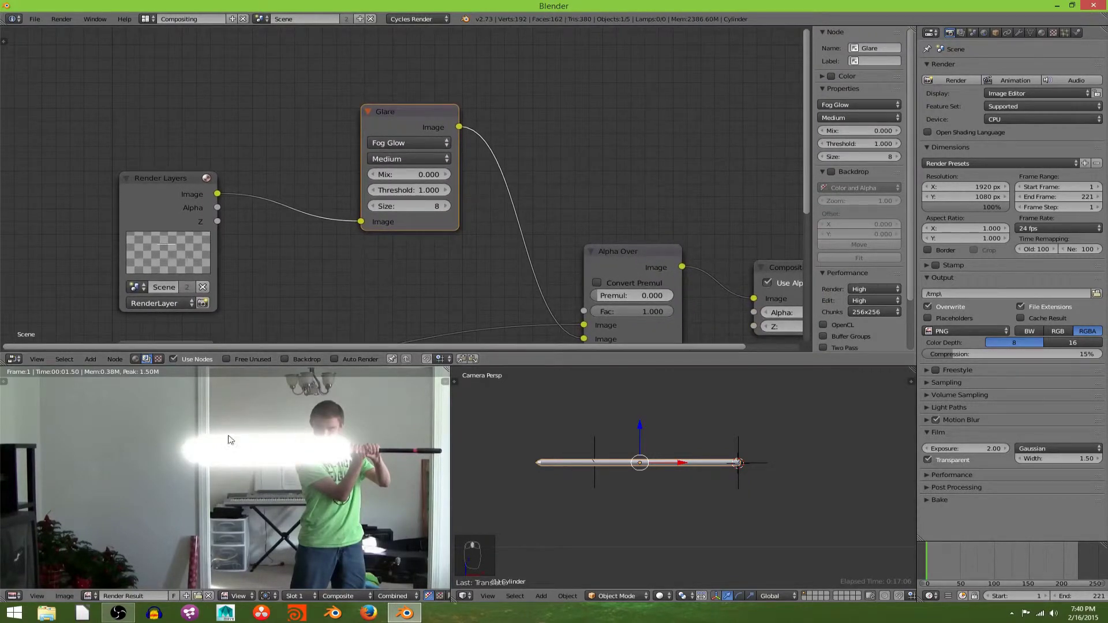
Set the Glare node's Size to 6.
middle_drag(492, 247, 508, 200)
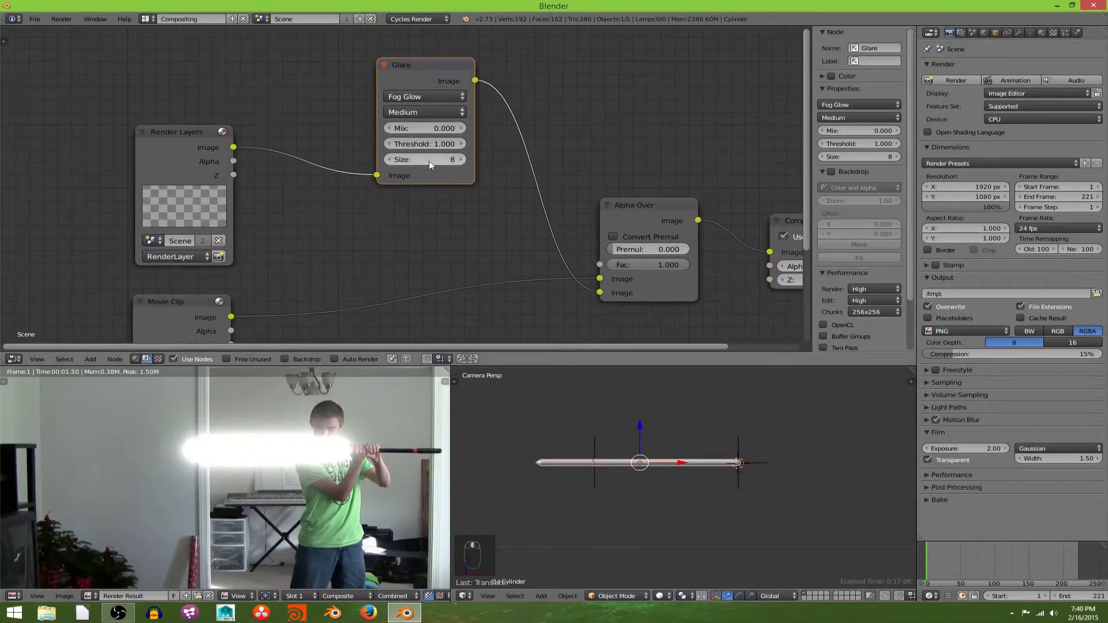
click(389, 159)
click(390, 159)
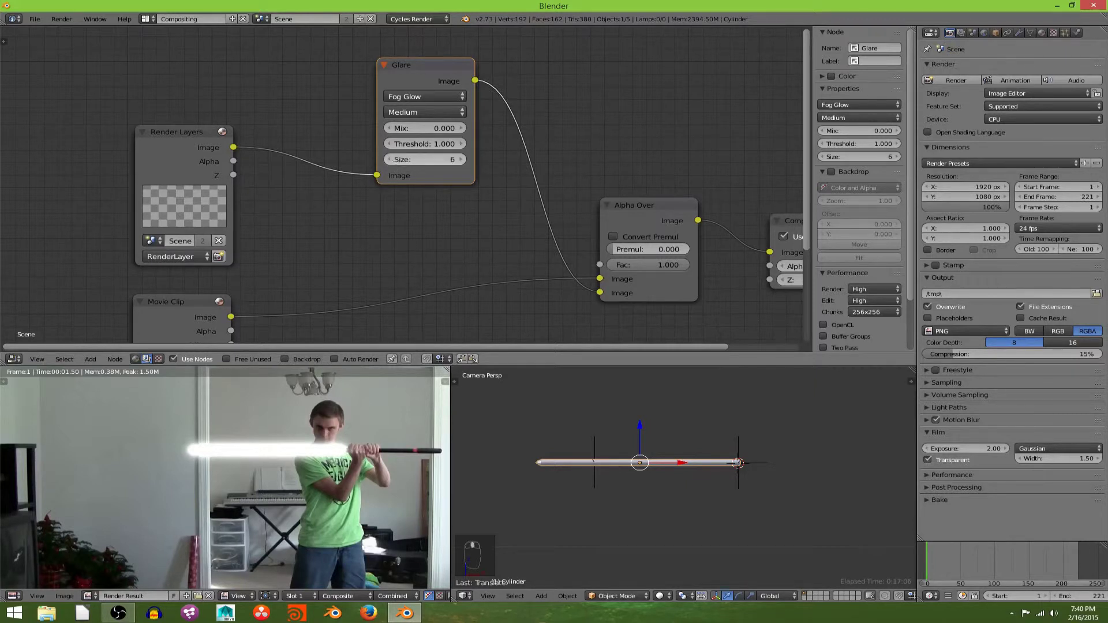
click(446, 158)
key(Escape)
Set the Glare node's Mix to 1.000 and spread out the Render Layers, Glare and Alpha Over nodes to make room after Glare.
drag(185, 137, 124, 119)
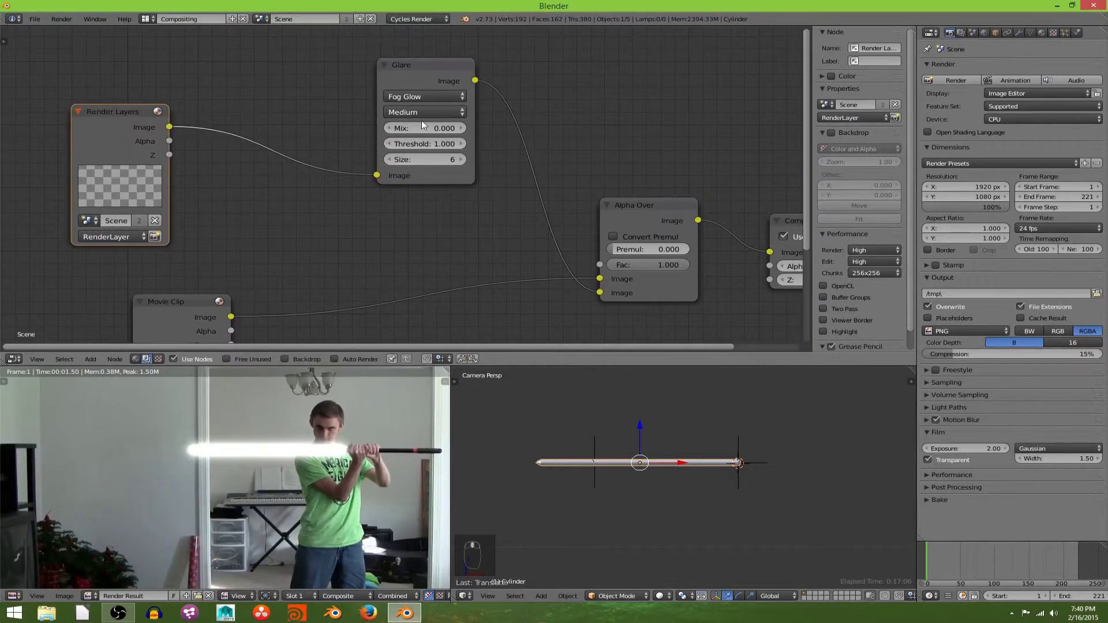
drag(422, 127, 479, 128)
drag(648, 203, 685, 205)
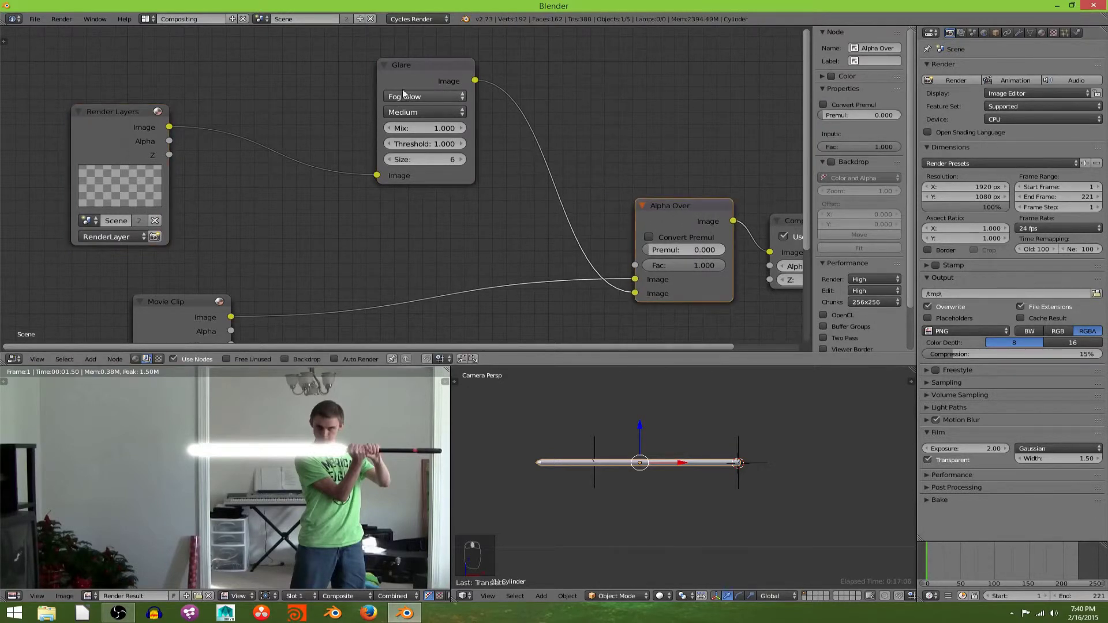
drag(432, 67, 327, 65)
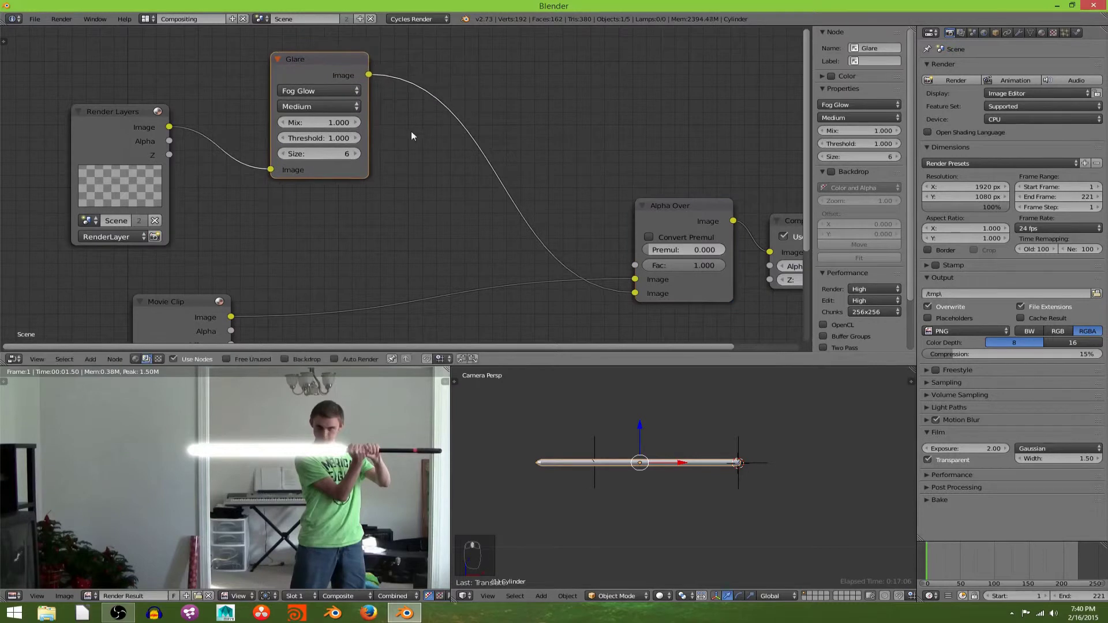
Add a Mix node on the link between the Glare and Alpha Over nodes.
key(ctrl+f)
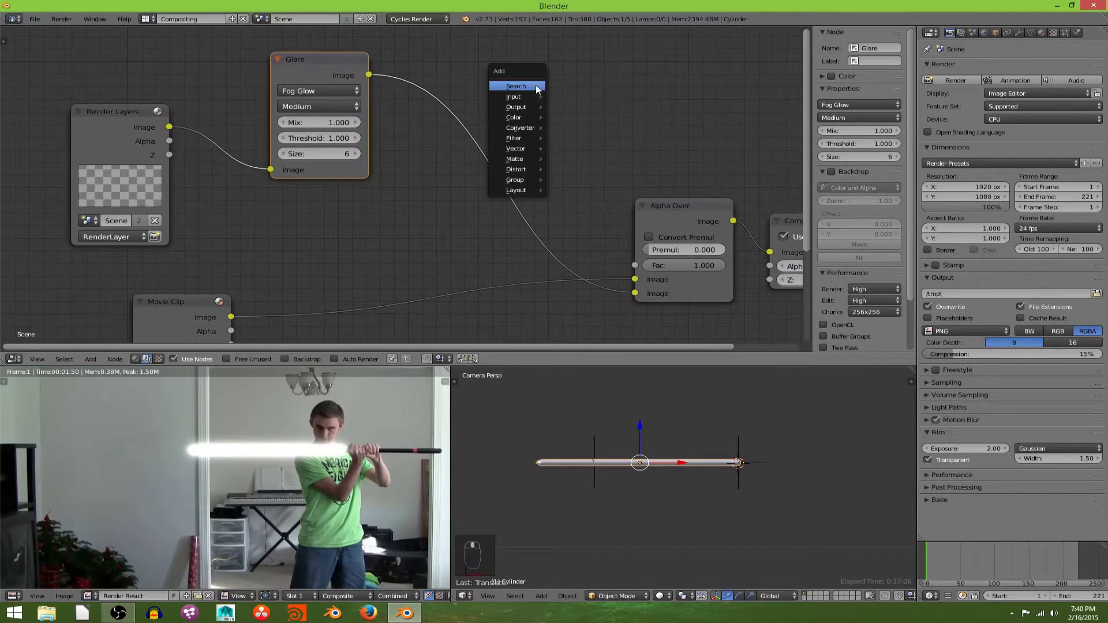
text(Glare)
text(mix)
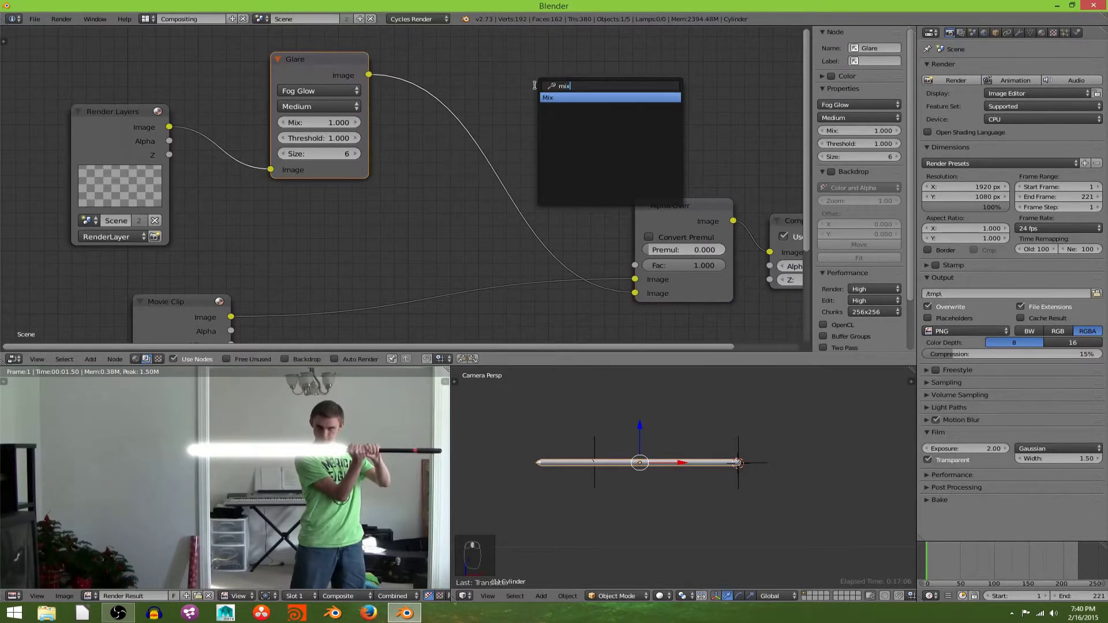
key(Return)
click(490, 98)
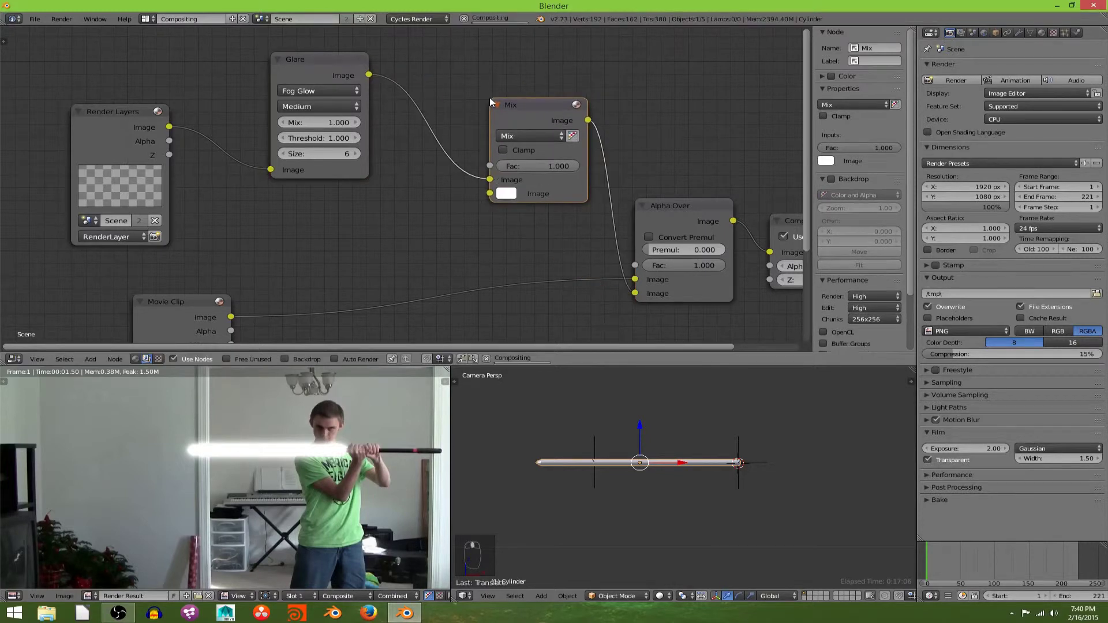
Set the Mix node's blend type to Multiply and its second image color to a saturated blue.
click(530, 136)
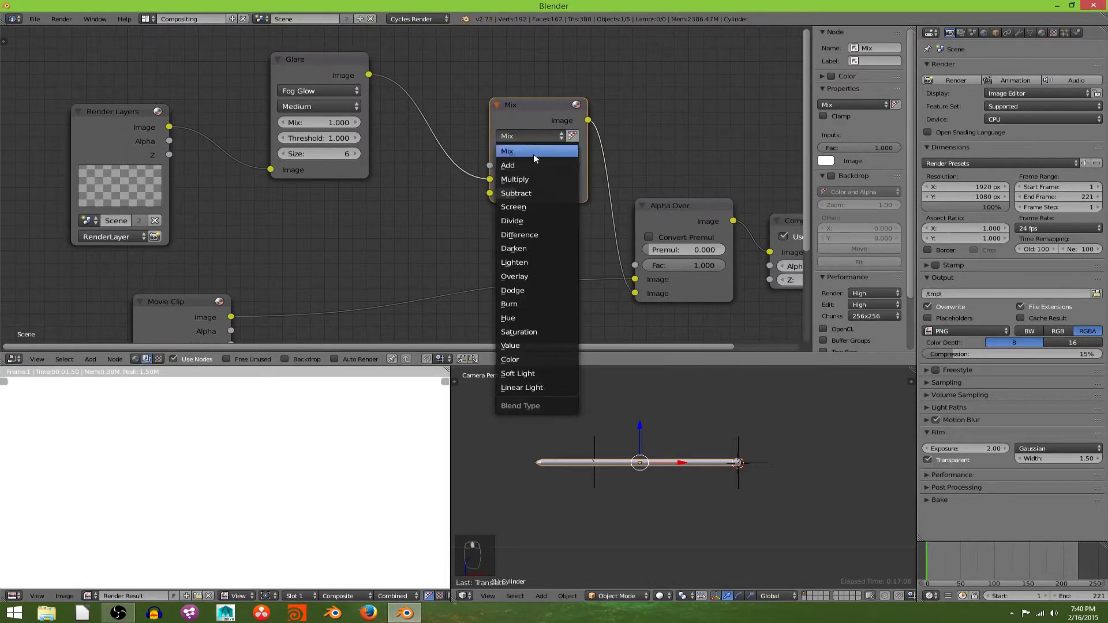
click(538, 176)
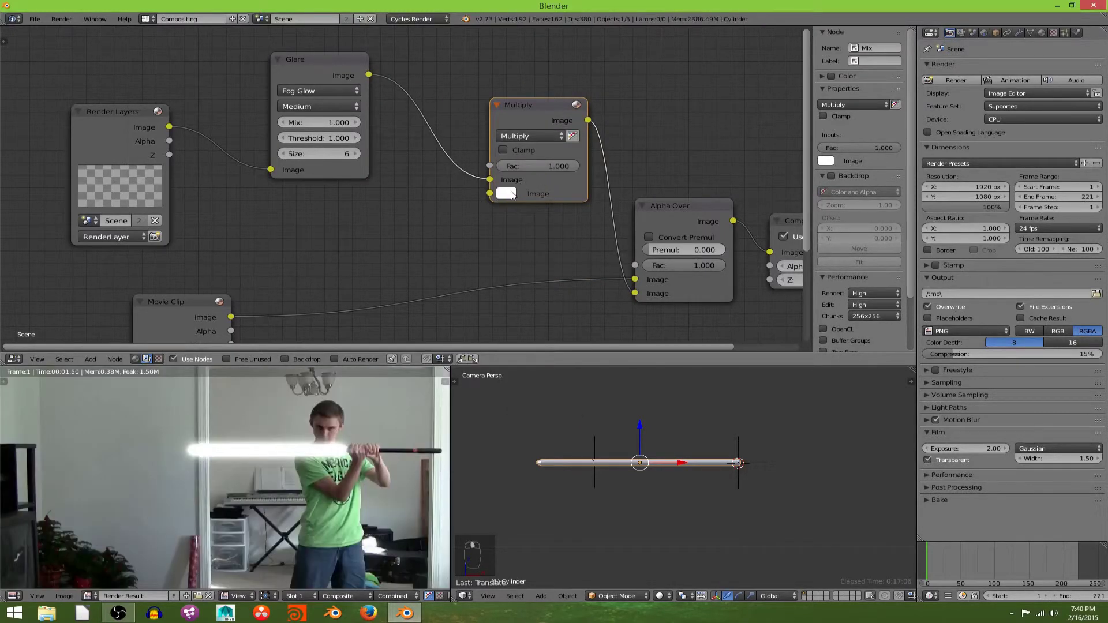
click(512, 194)
click(573, 220)
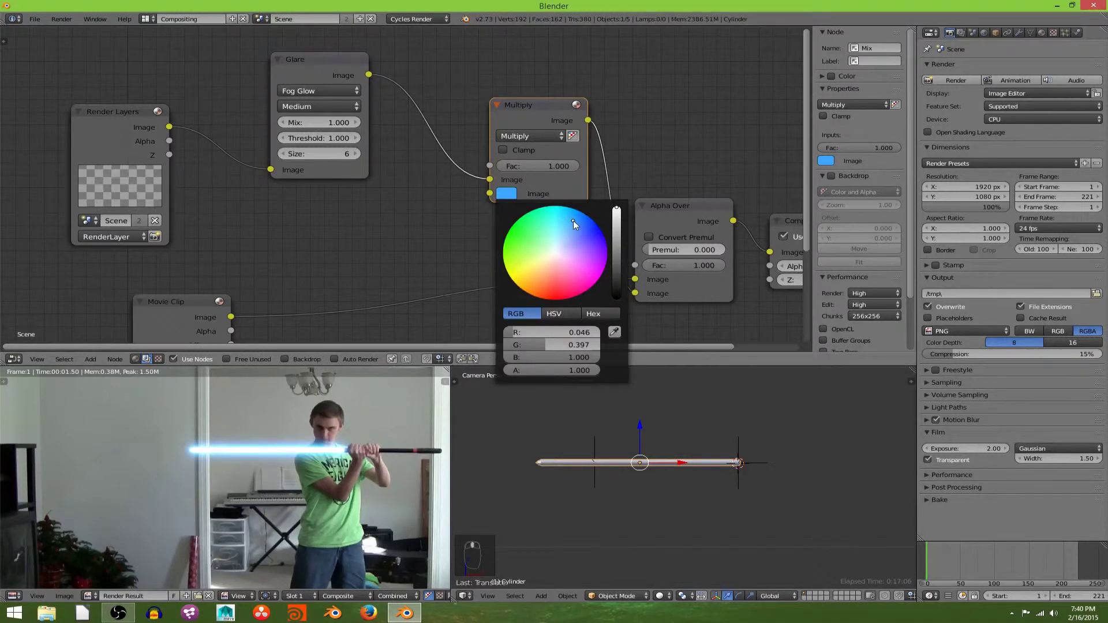
mouse_move(573, 221)
mouse_down()
mouse_move(590, 227)
mouse_move(579, 223)
mouse_up()
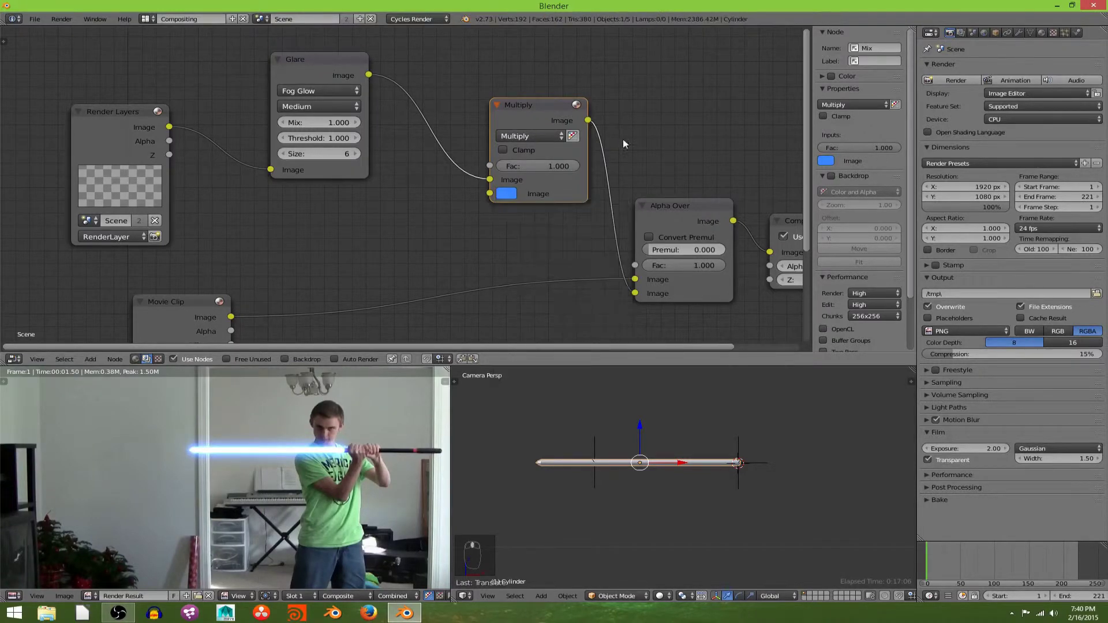
Look closely at the blue blade in the composite and shift the Multiply node slightly closer to the Glare node.
scroll(356, 428, down, 1)
middle_drag(356, 429, 286, 520)
scroll(365, 401, up, 3)
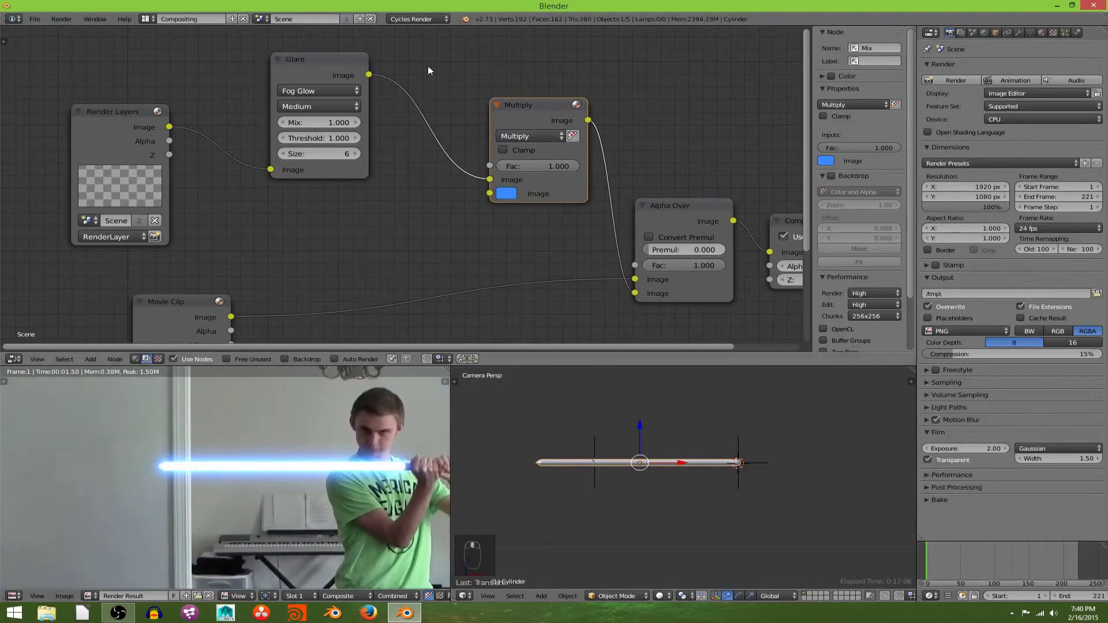
drag(554, 120, 522, 97)
click(516, 93)
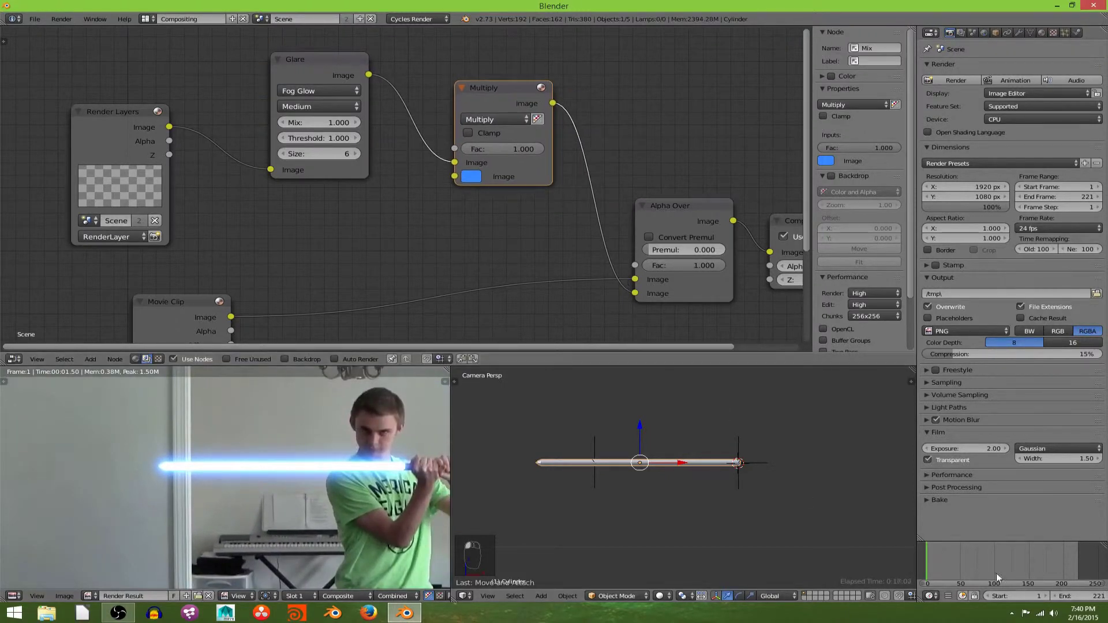
Go to frame 28, render it and inspect the motion-blurred blade up close.
mouse_move(940, 563)
mouse_down()
mouse_move(955, 563)
mouse_move(945, 562)
mouse_up()
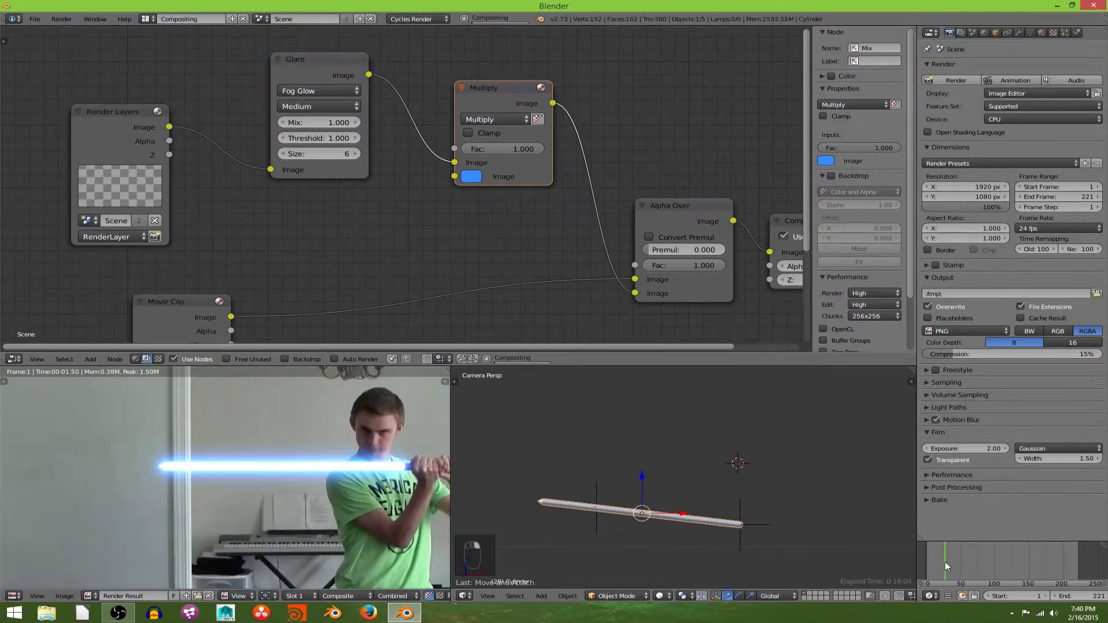
click(63, 19)
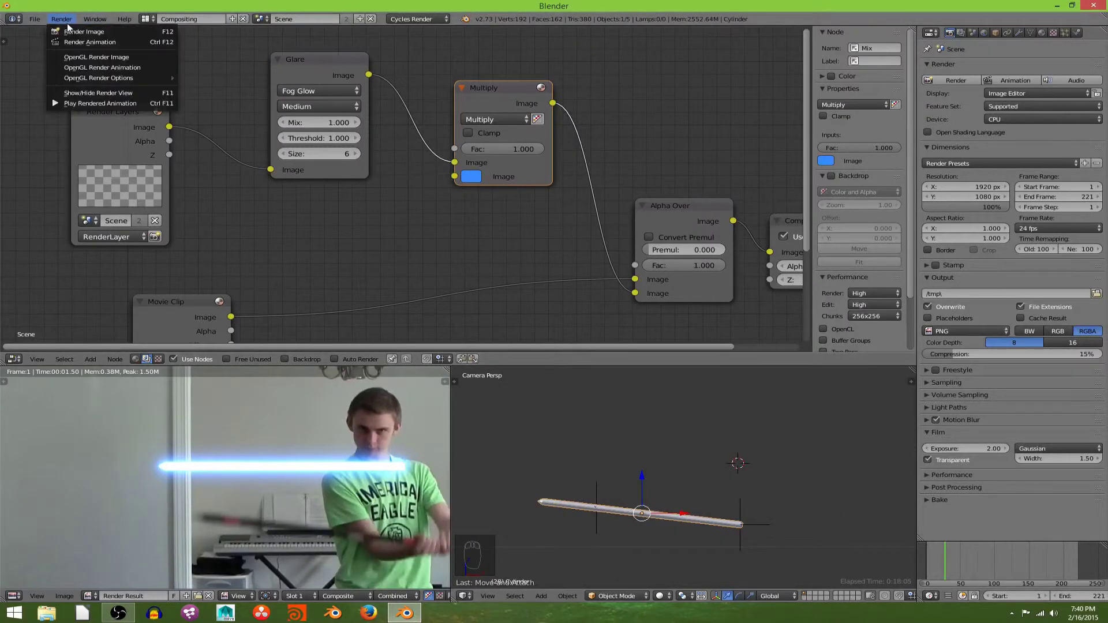
click(74, 32)
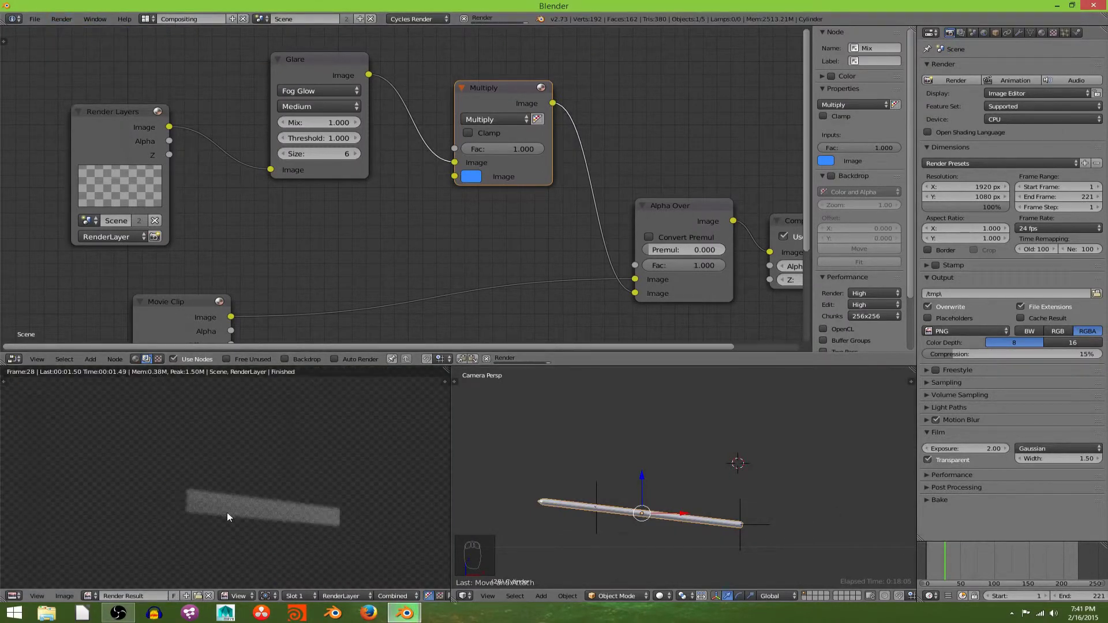
middle_drag(227, 513, 169, 507)
scroll(244, 438, up, 2)
scroll(208, 475, up, 2)
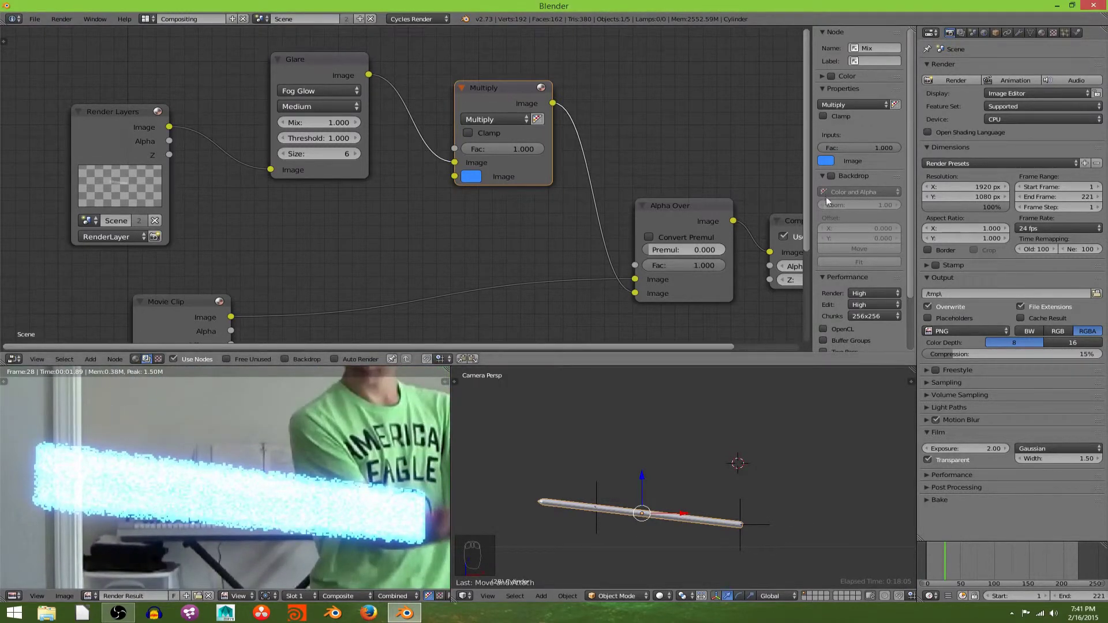
Move the Composite node away from Alpha Over and the Render Layers node away from Glare to make room.
scroll(481, 232, down, 1)
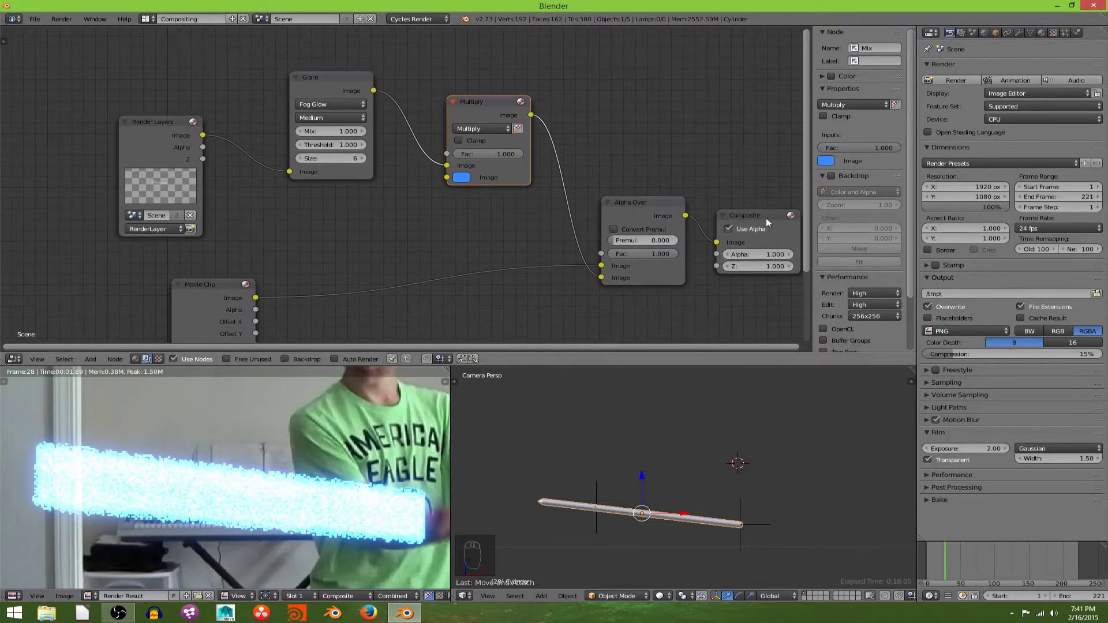
drag(766, 217, 889, 249)
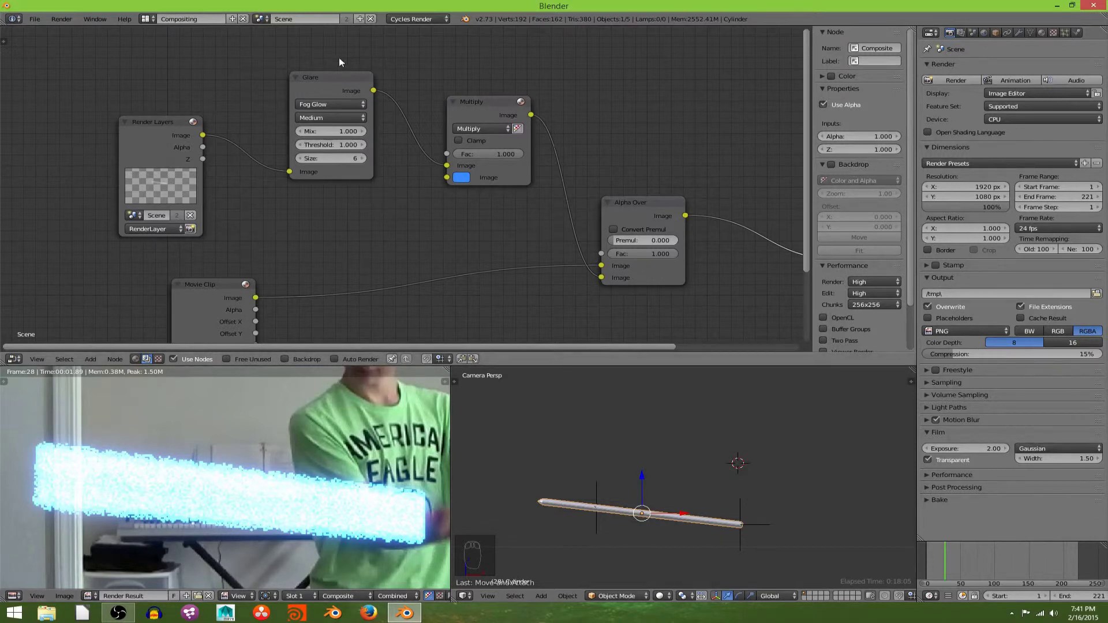
drag(140, 133, 791, 136)
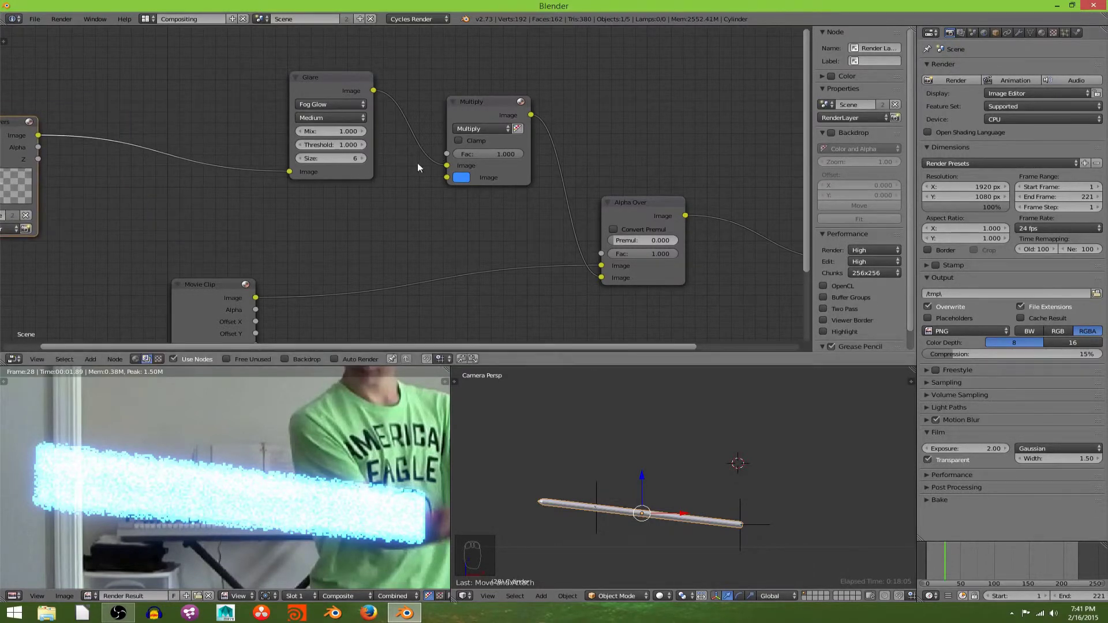
Add a Blur node on the link between the Render Layers and Glare nodes.
key(shift+a)
click(349, 203)
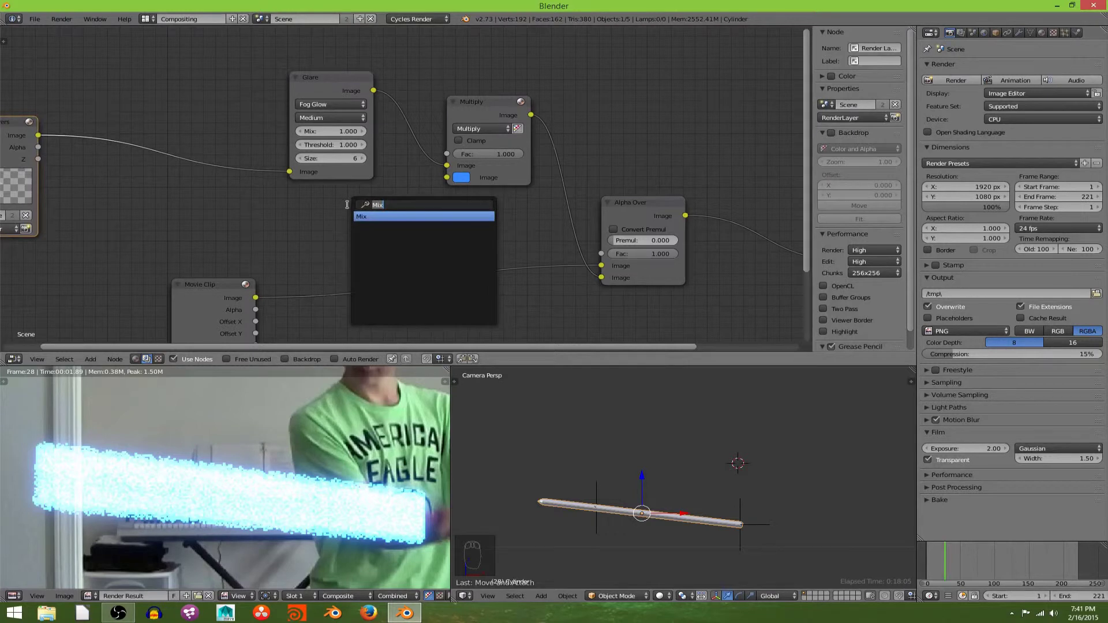
text(blur)
key(Return)
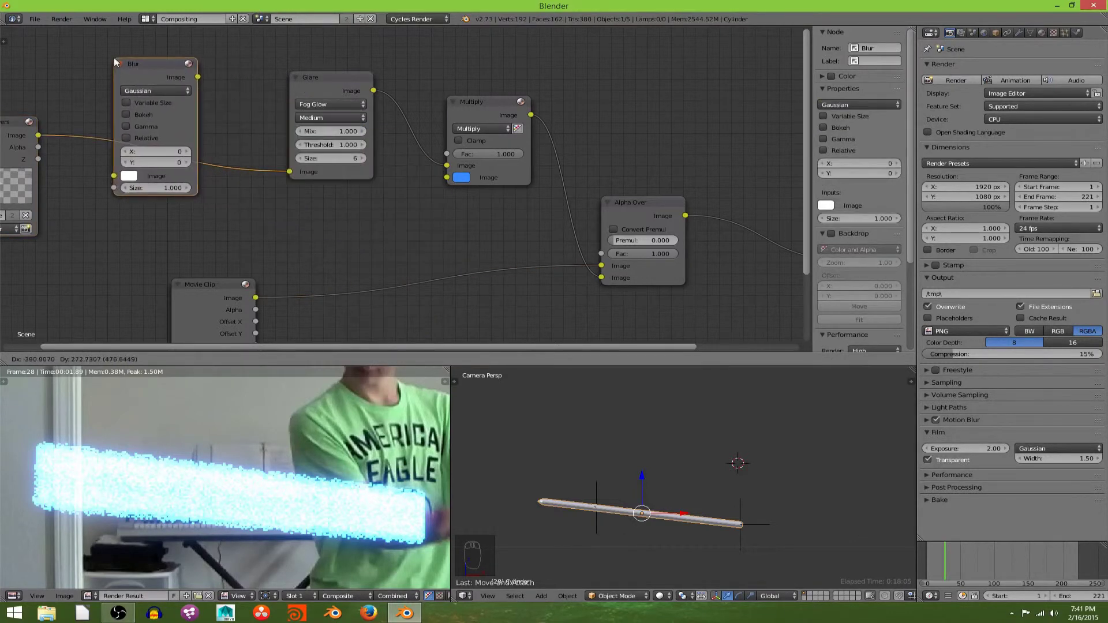
click(115, 63)
Set the Blur node's X and Y to 6 to smooth the grainy blade.
click(186, 152)
click(186, 151)
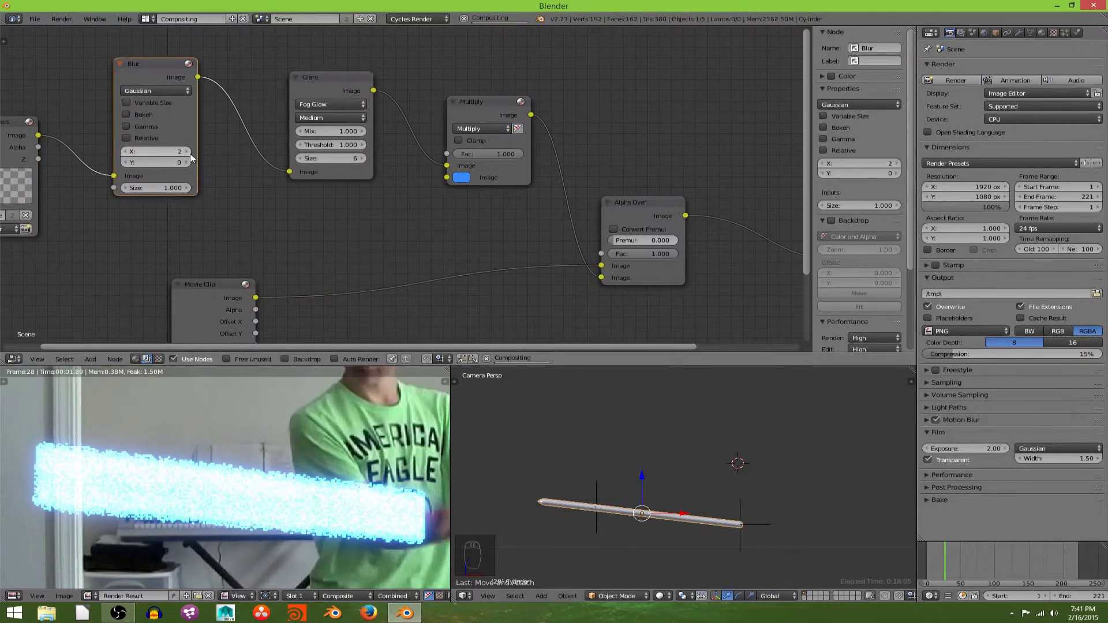
click(189, 152)
click(188, 152)
click(189, 152)
click(186, 163)
click(186, 162)
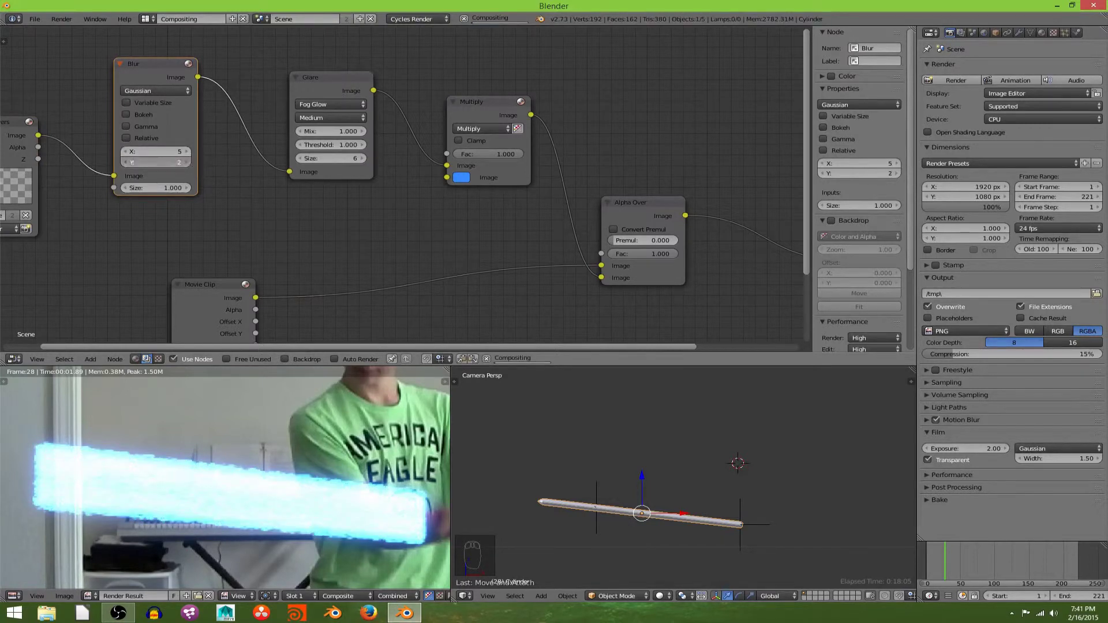
click(186, 162)
click(186, 162)
click(187, 162)
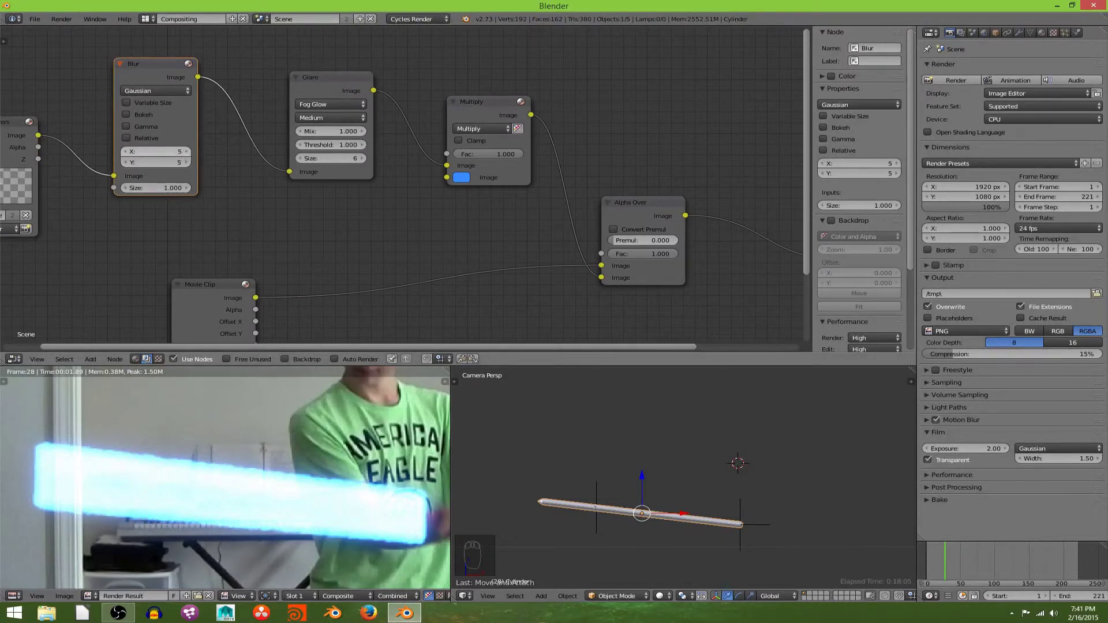
click(186, 151)
click(189, 161)
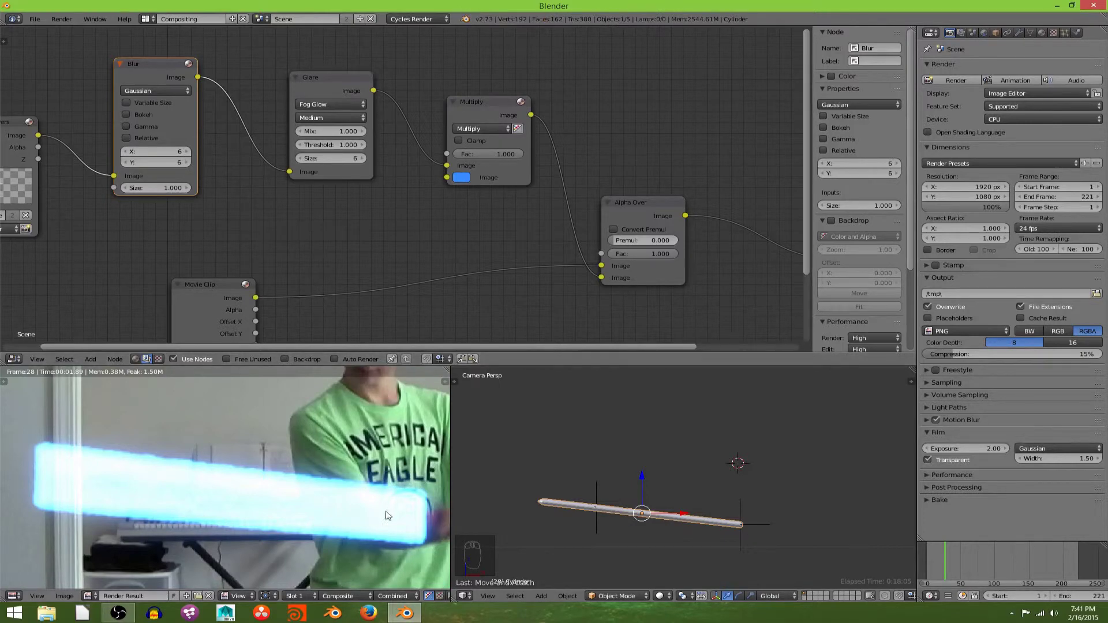
Move the Render Layers node lower and the Alpha Over node farther from the Multiply node to make room.
scroll(386, 511, down, 3)
middle_drag(352, 492, 393, 487)
scroll(283, 475, up, 4)
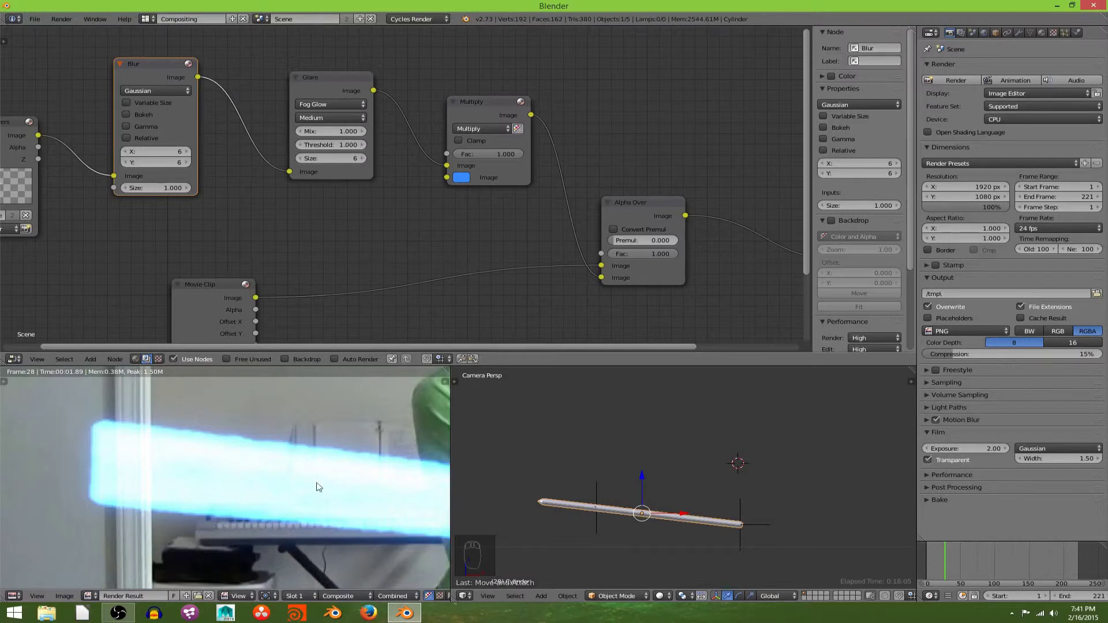
scroll(247, 146, down, 2)
middle_drag(247, 146, 297, 161)
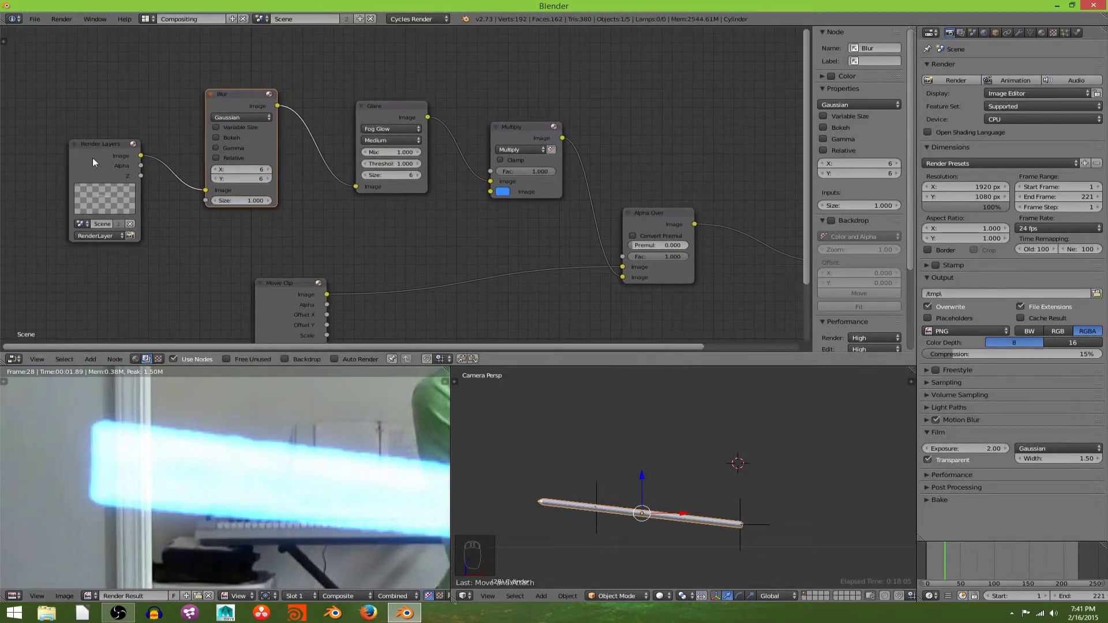
drag(92, 158, 96, 185)
click(668, 215)
drag(668, 215, 744, 214)
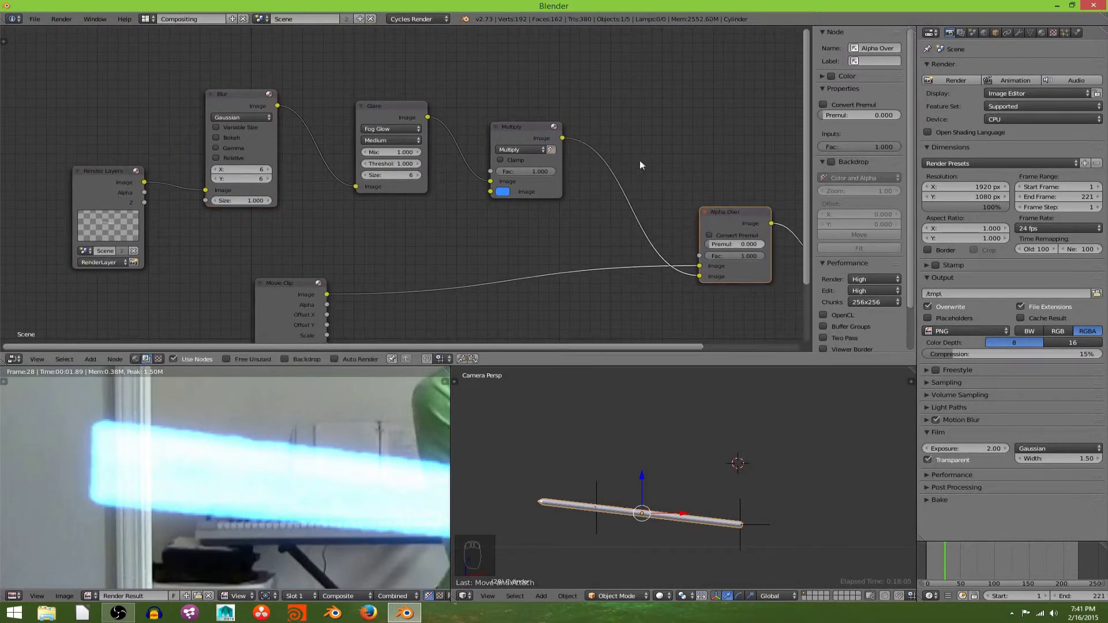
Add a Mix node on the link between the Multiply and Alpha Over nodes.
click(525, 131)
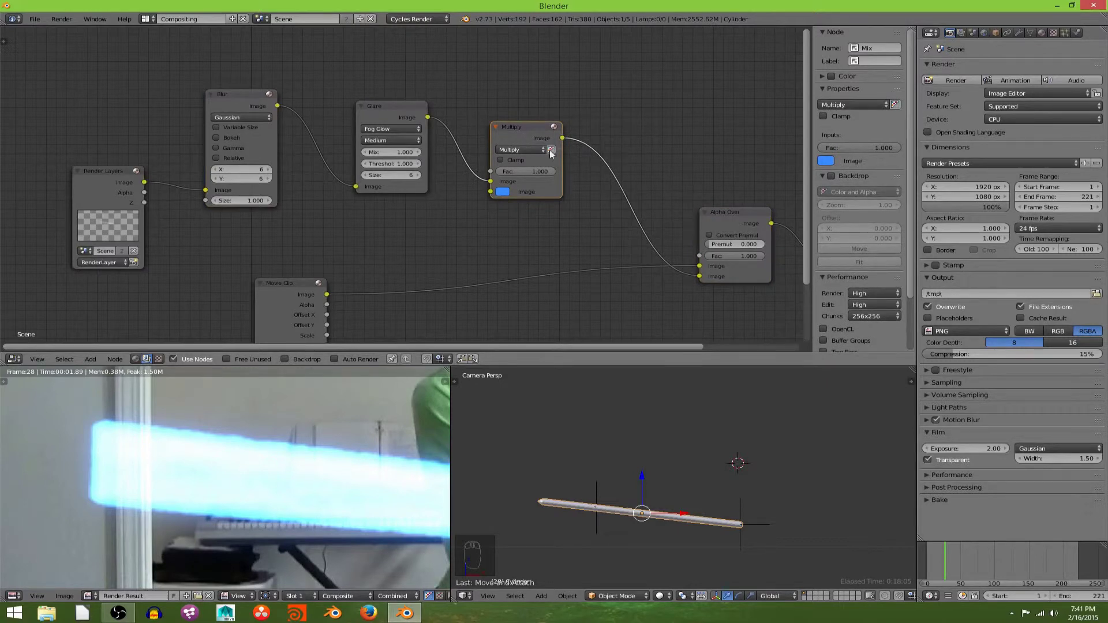
key(shift+a)
click(590, 190)
text(Blurmix)
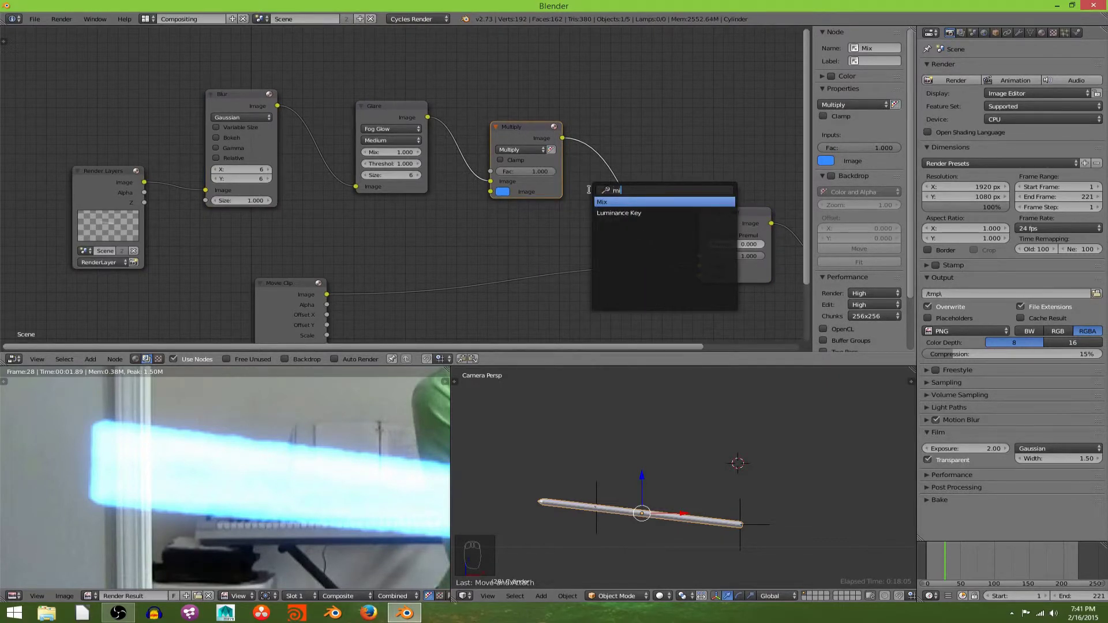
key(Return)
click(598, 159)
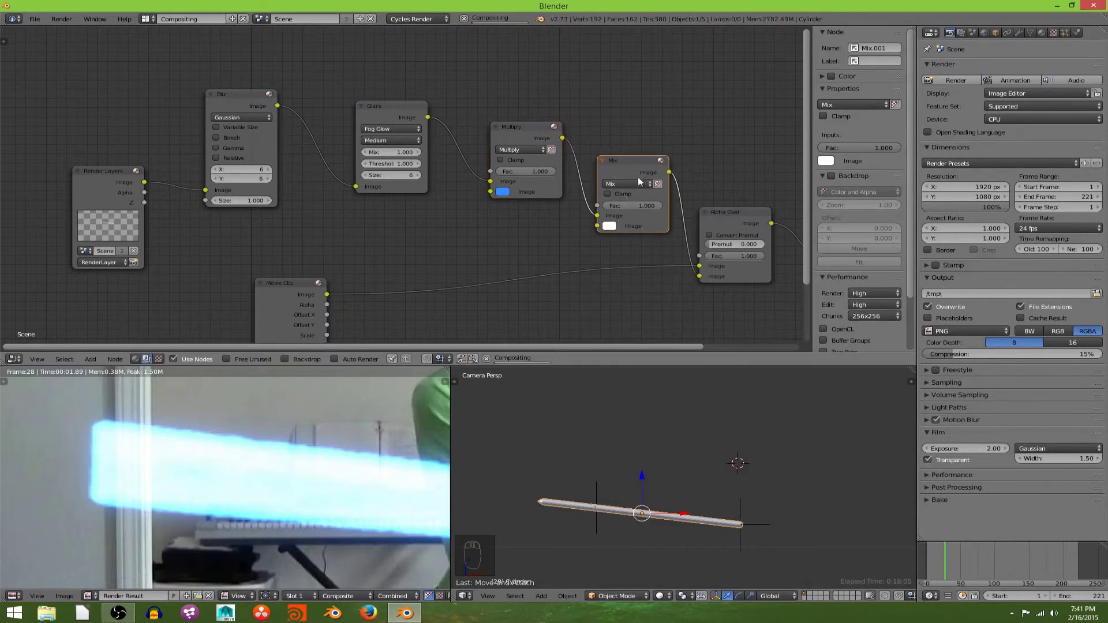
Set the new Mix node to Add and connect the Render Layers Image output to its second Image input.
click(646, 182)
click(643, 205)
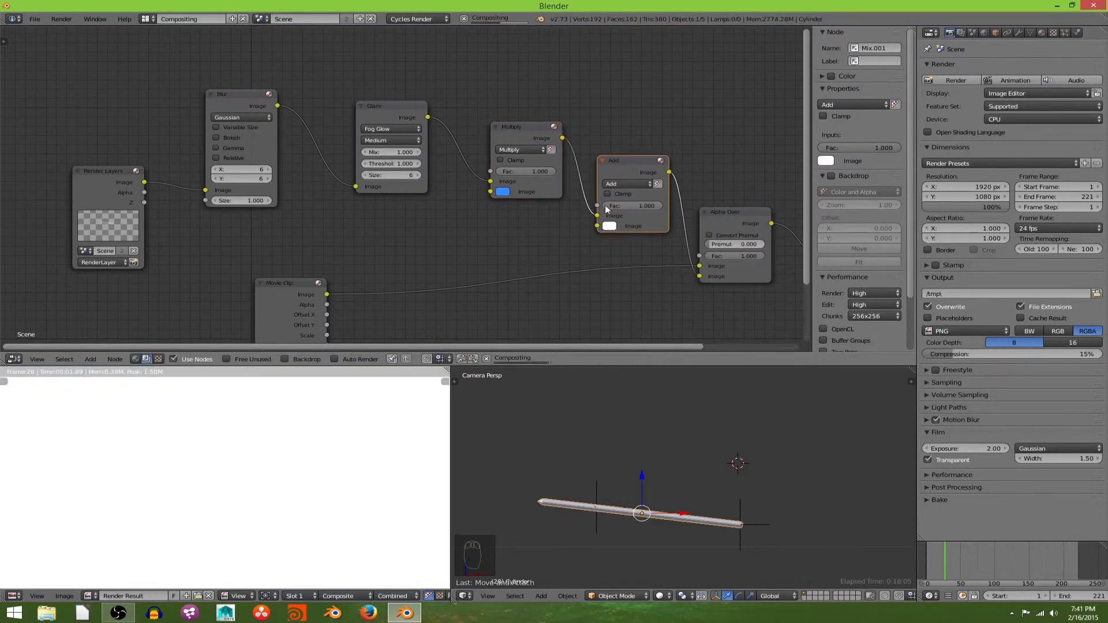
drag(145, 183, 598, 226)
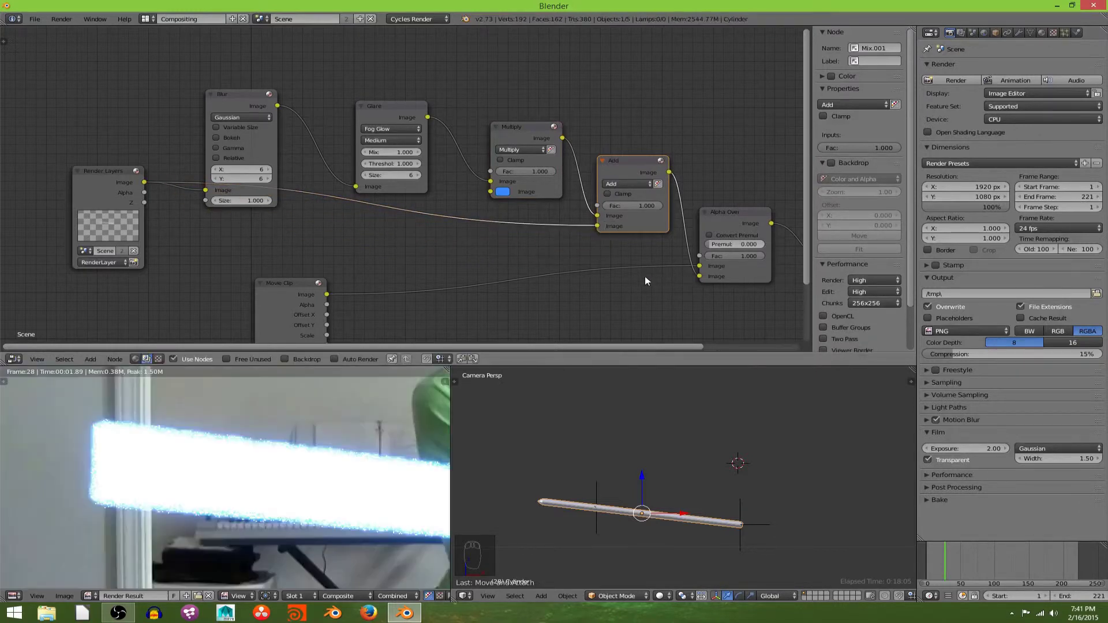
Examine the blade in the render result, both up close and against the whole figure.
middle_drag(645, 276, 653, 236)
scroll(597, 261, down, 3)
scroll(313, 408, down, 3)
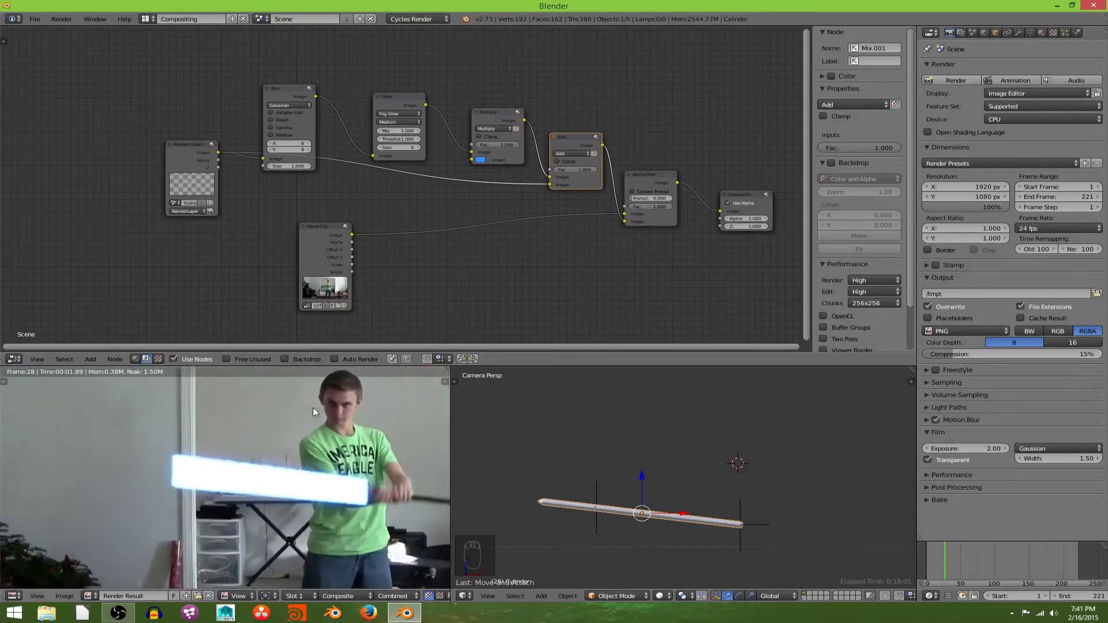
scroll(293, 440, up, 3)
scroll(293, 440, up, 2)
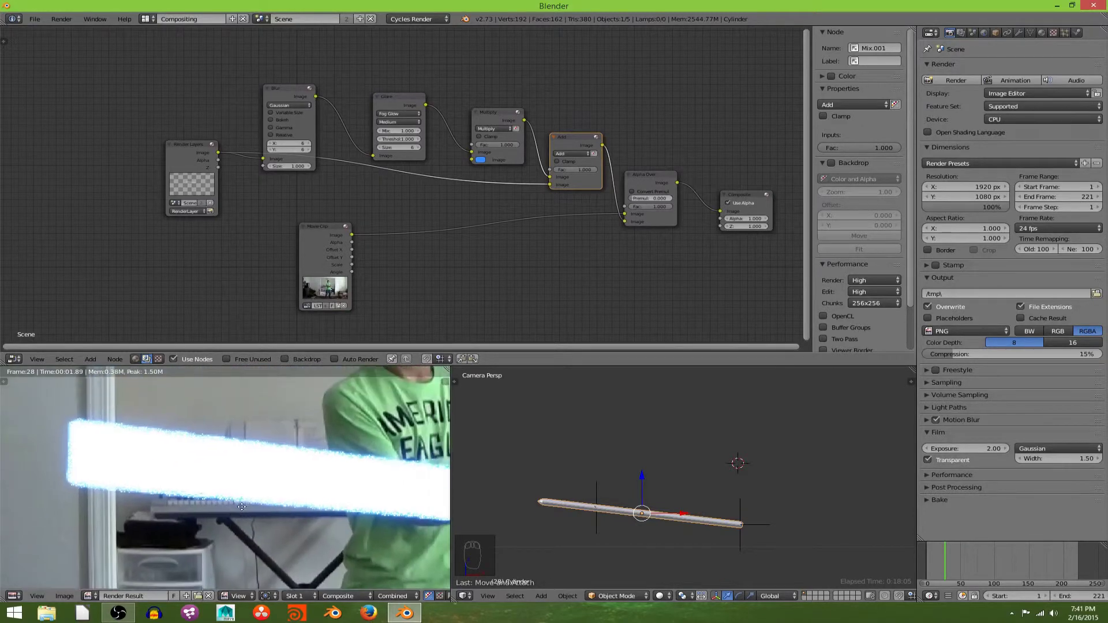
scroll(260, 482, down, 3)
middle_drag(268, 478, 245, 467)
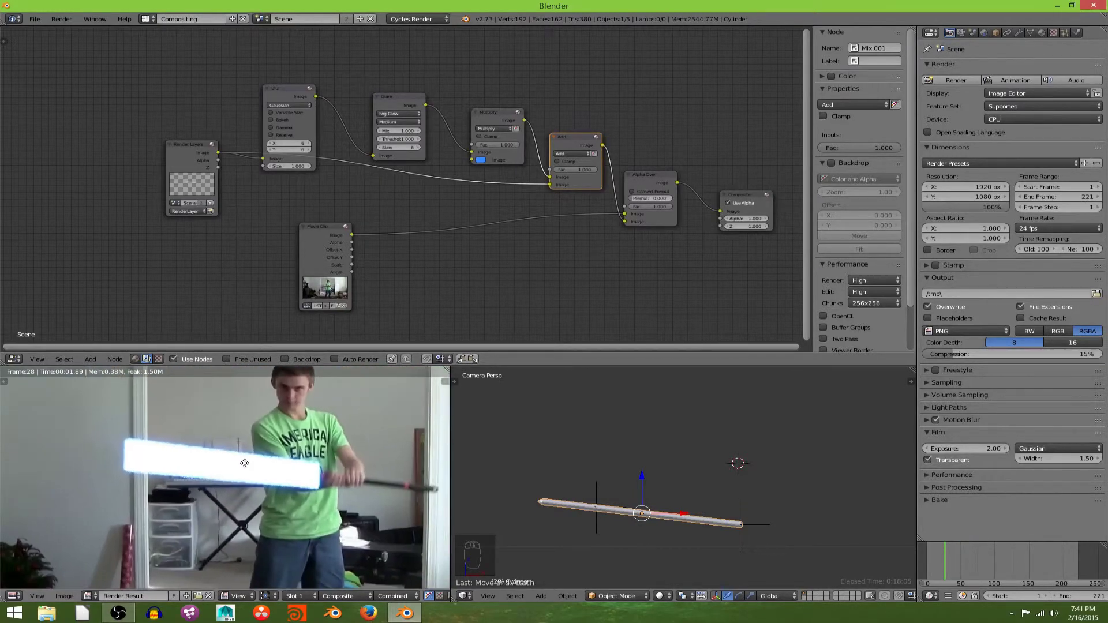
Move the Render Layers node below the first Blur node and check the blade's edges for grain.
scroll(231, 217, up, 2)
middle_drag(56, 208, 120, 146)
drag(113, 160, 116, 211)
scroll(300, 462, up, 8)
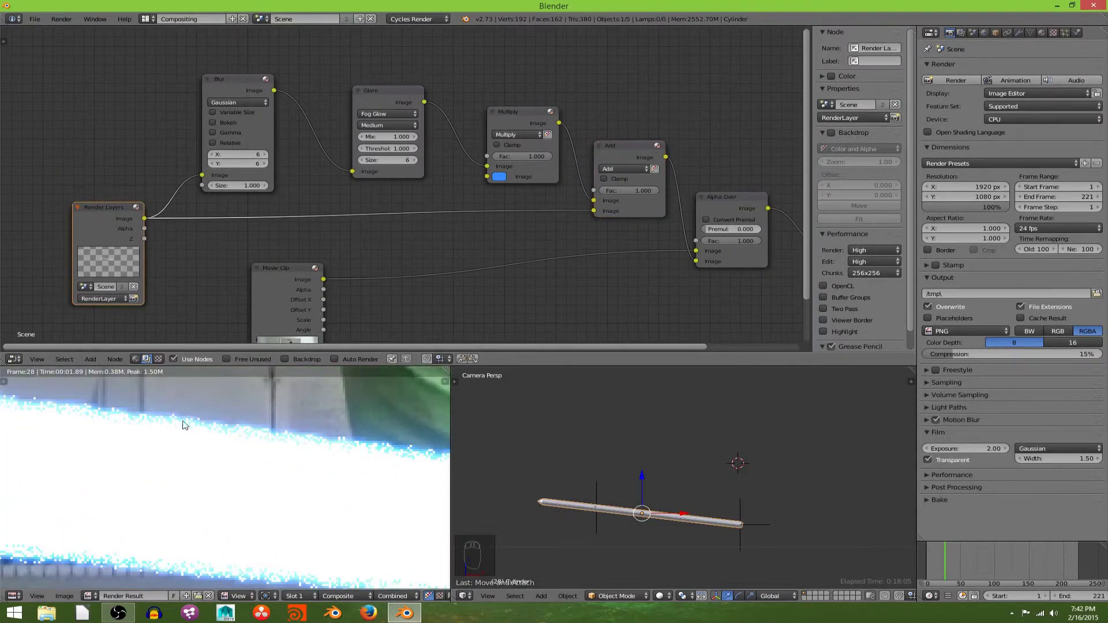
Duplicate the Blur node onto the link between Render Layers and Add, and move the original Blur node above it.
click(241, 88)
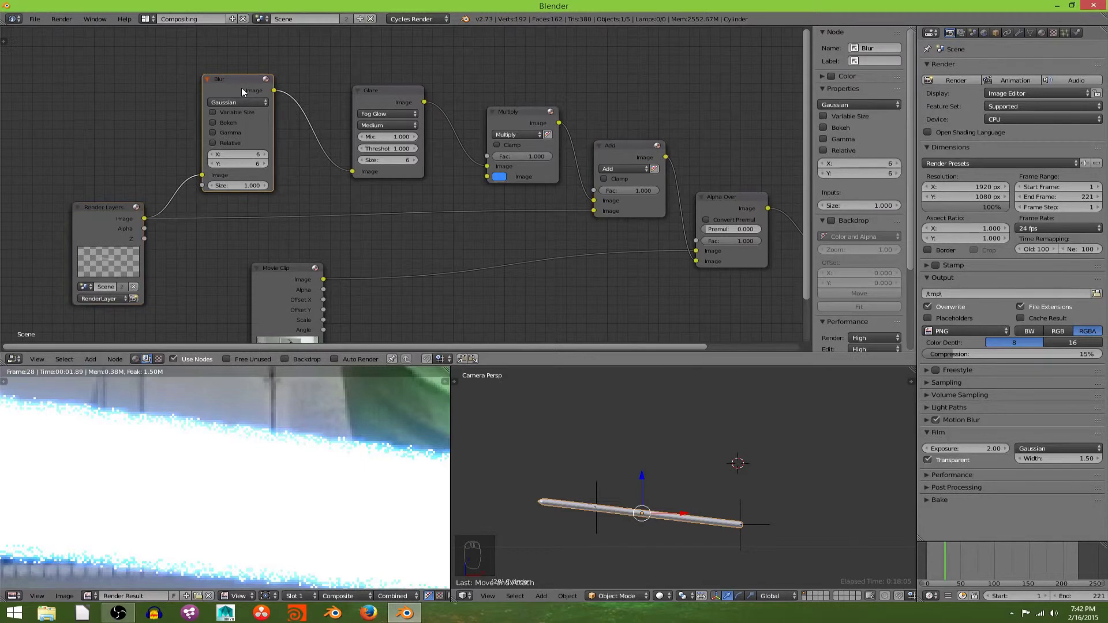
key(shift+d)
click(411, 197)
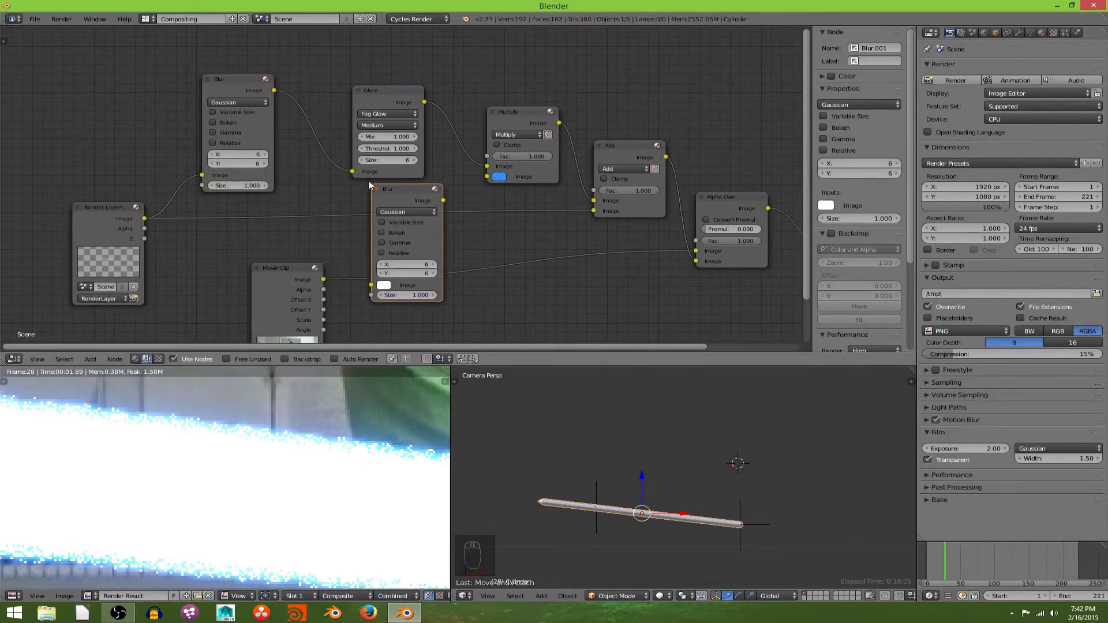
drag(370, 186, 245, 159)
drag(241, 78, 234, 13)
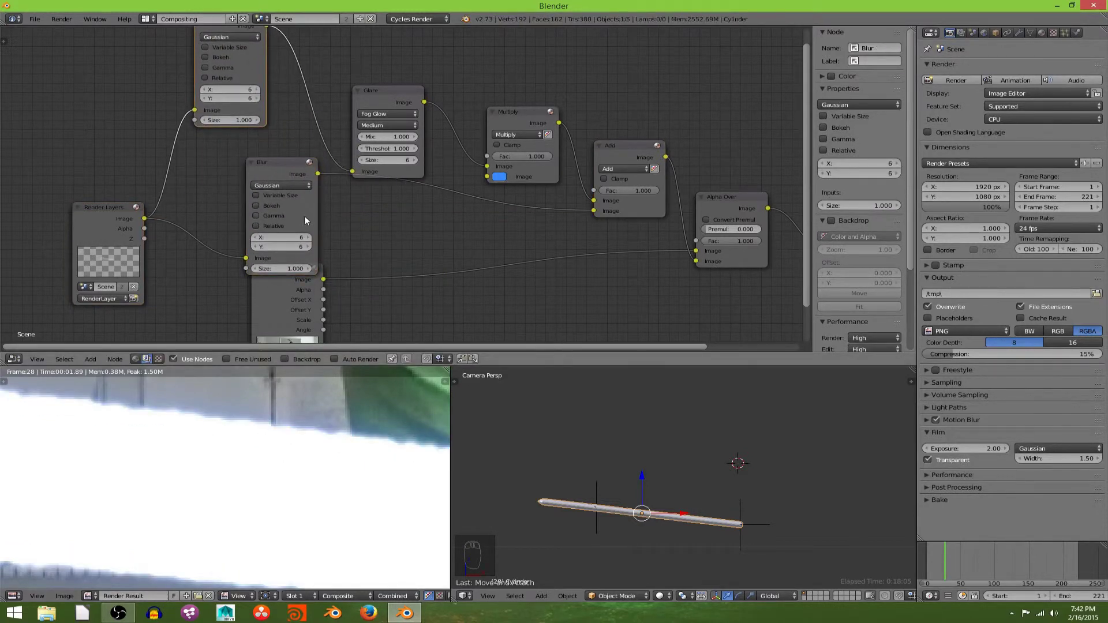
drag(284, 175, 258, 150)
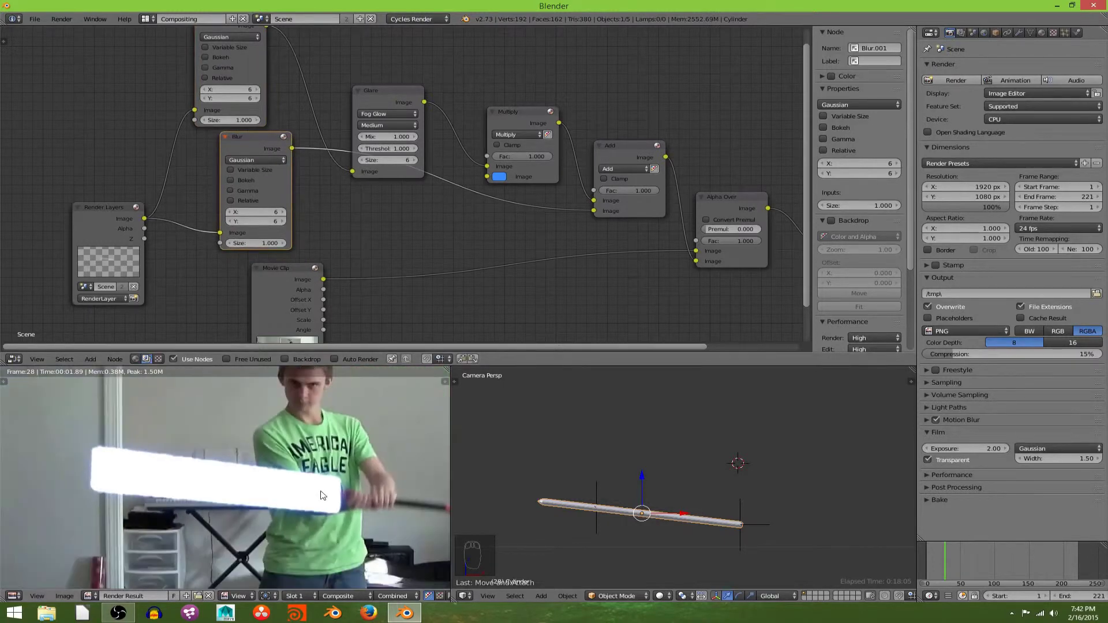
Set the Glare node's Size to 8 and move the node up, clear of the lower Blur node's link.
click(414, 160)
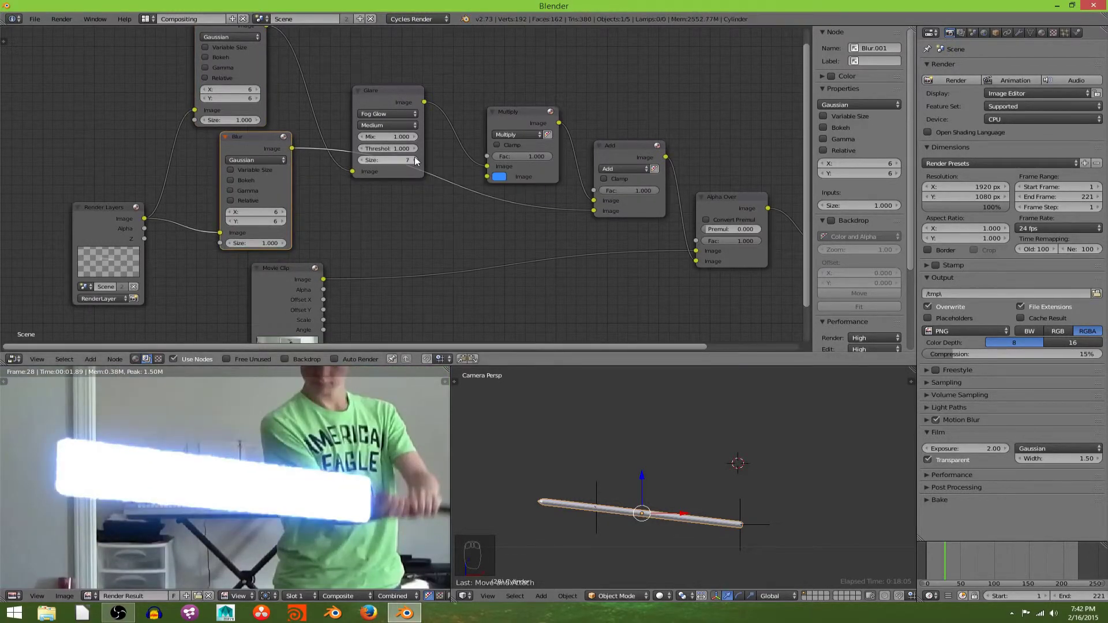
click(415, 159)
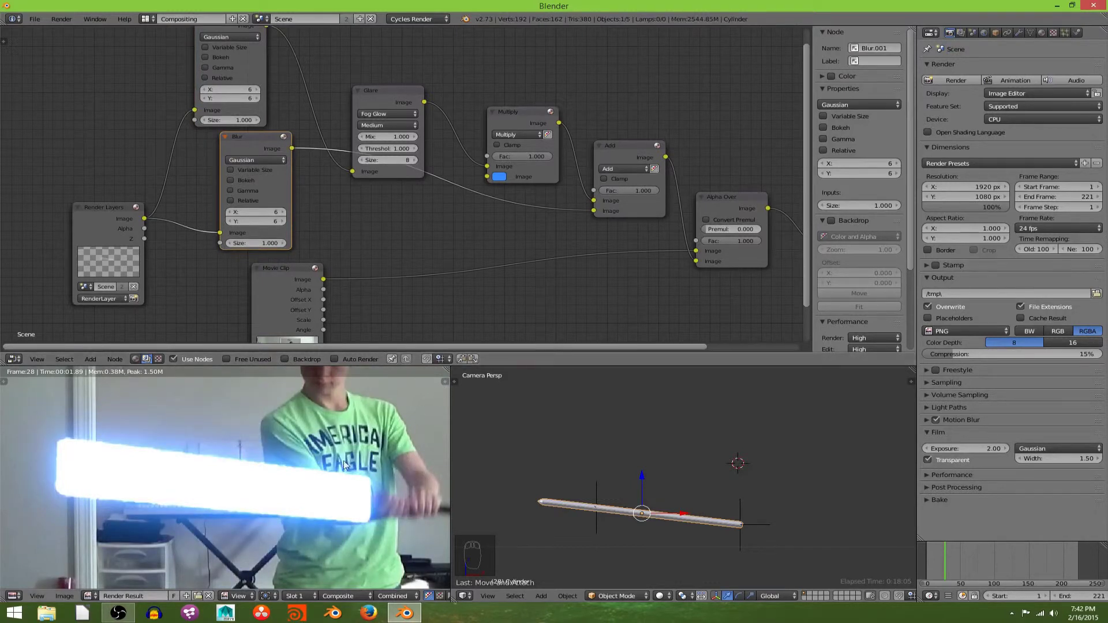
scroll(329, 467, down, 3)
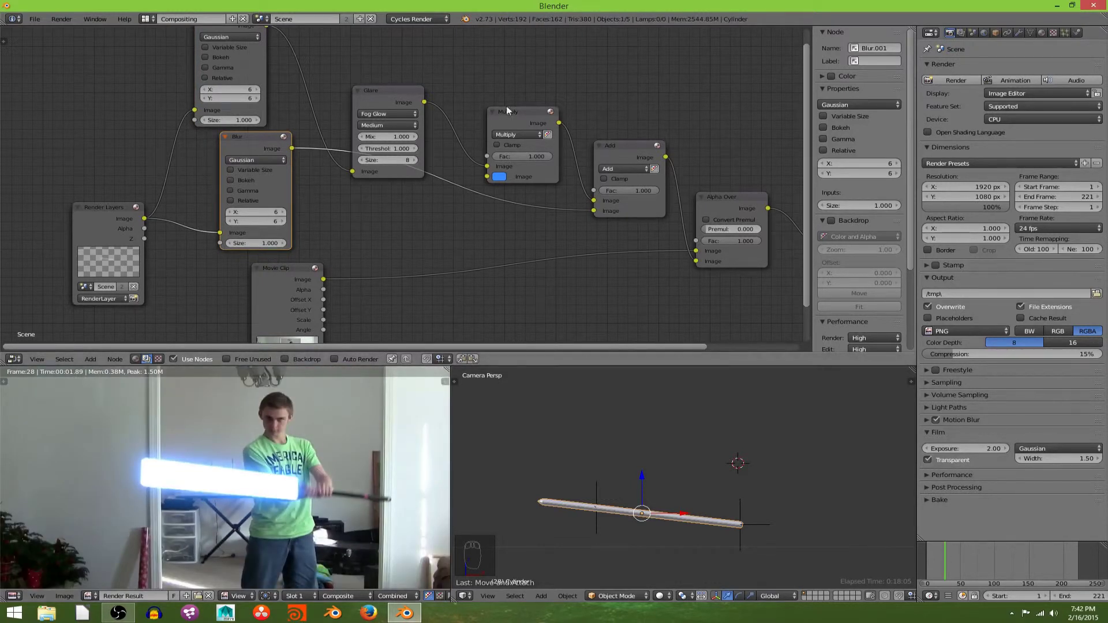
drag(377, 106, 376, 54)
scroll(265, 455, up, 7)
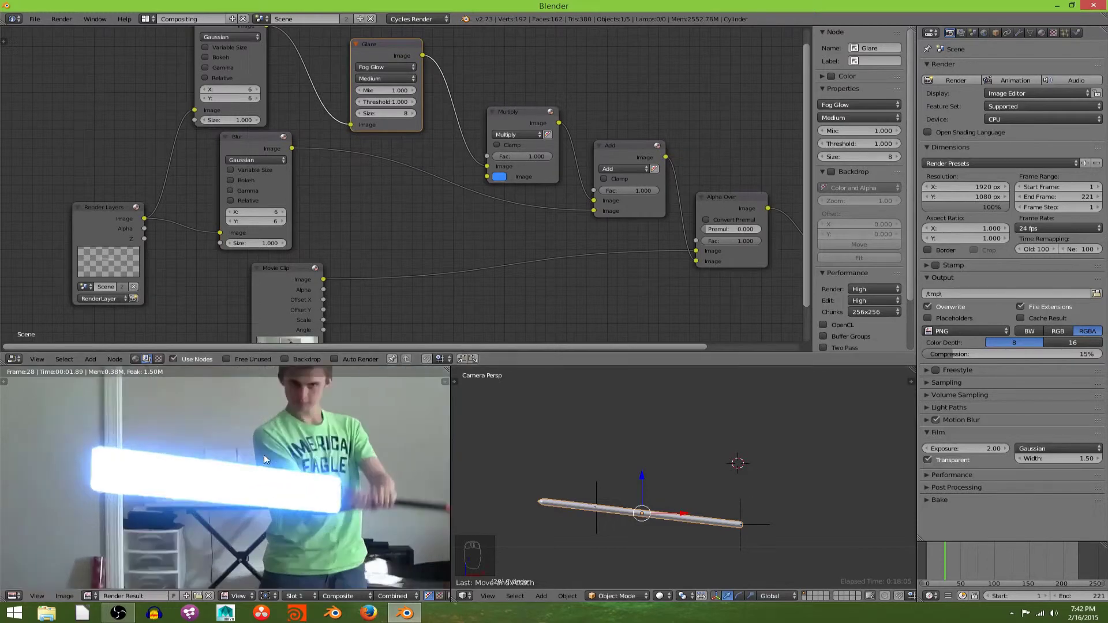
scroll(265, 455, up, 2)
middle_drag(265, 455, 139, 467)
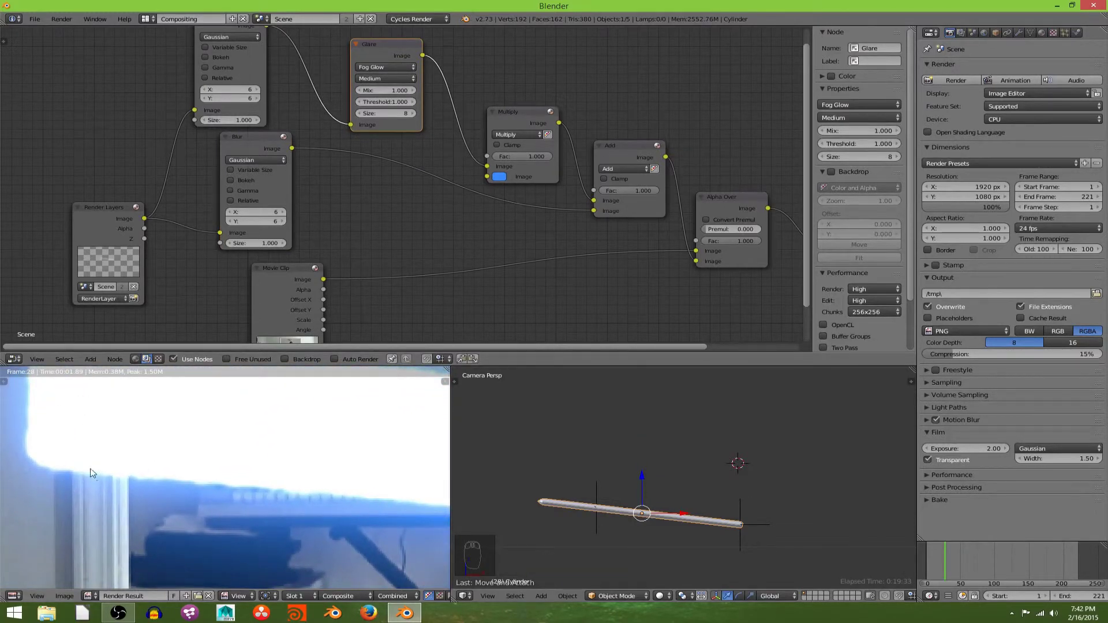
scroll(279, 513, down, 9)
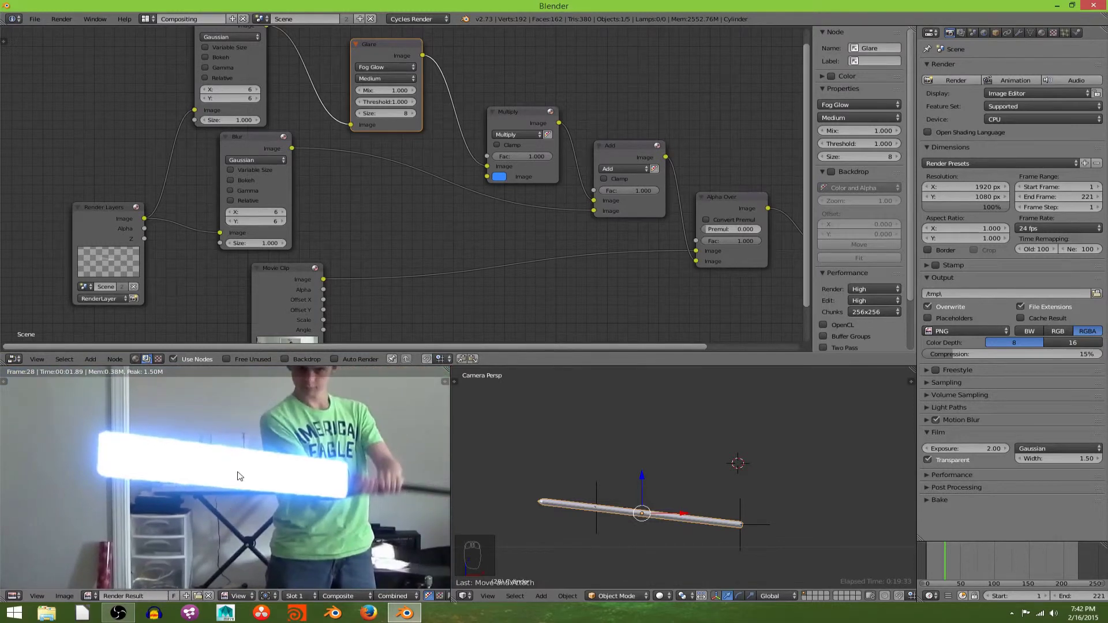
Collapse the Output and Film settings and set the Cycles render samples to 50.
click(944, 277)
click(946, 354)
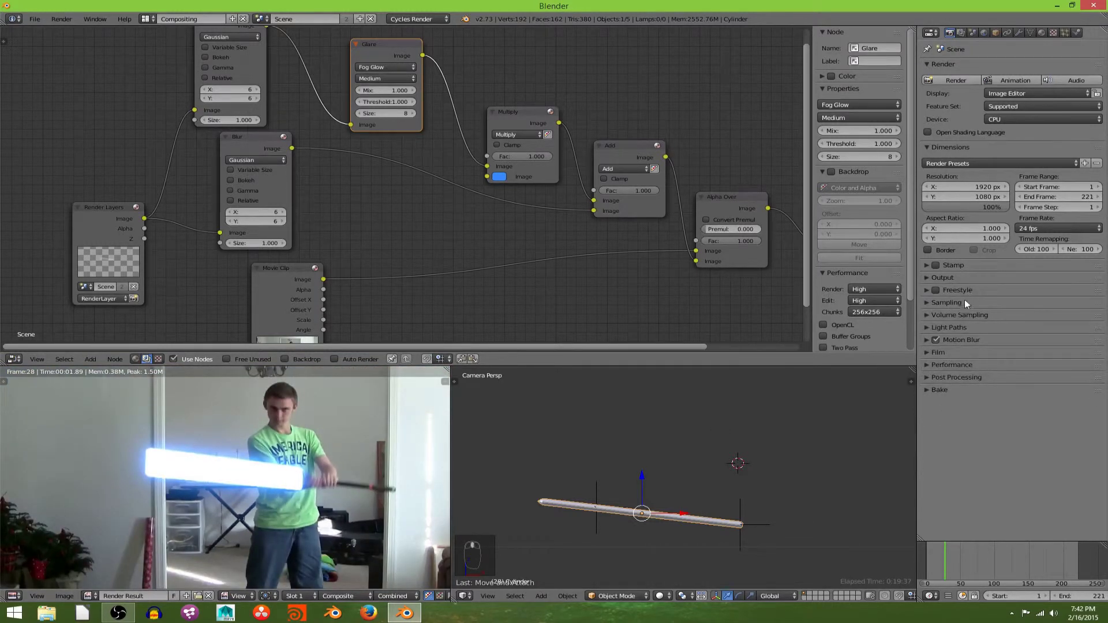
click(962, 302)
click(1074, 356)
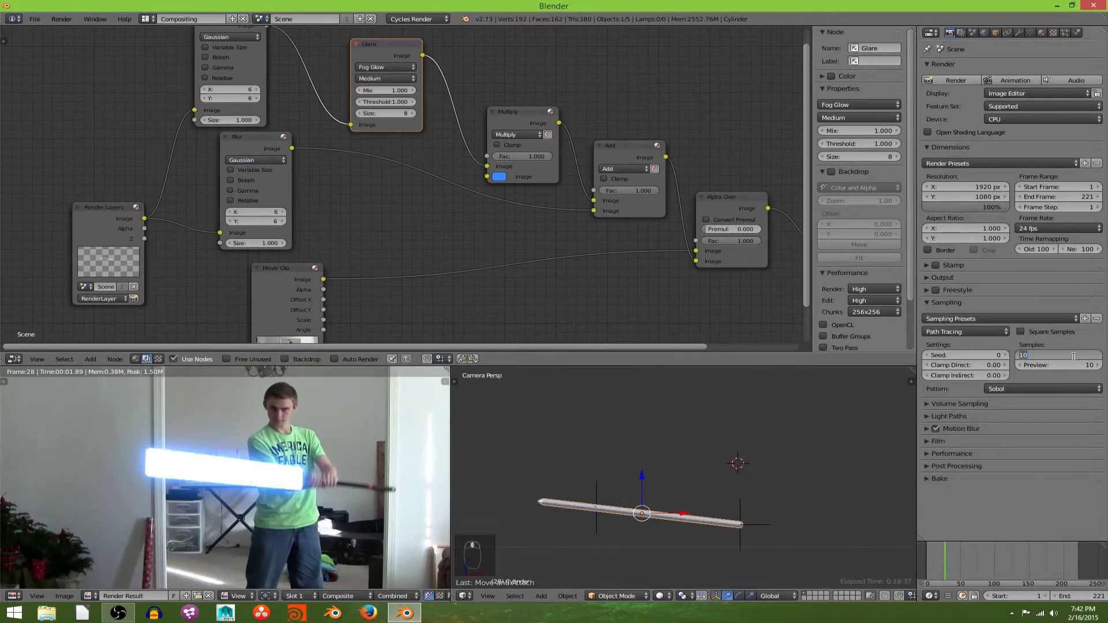
text(50)
key(Return)
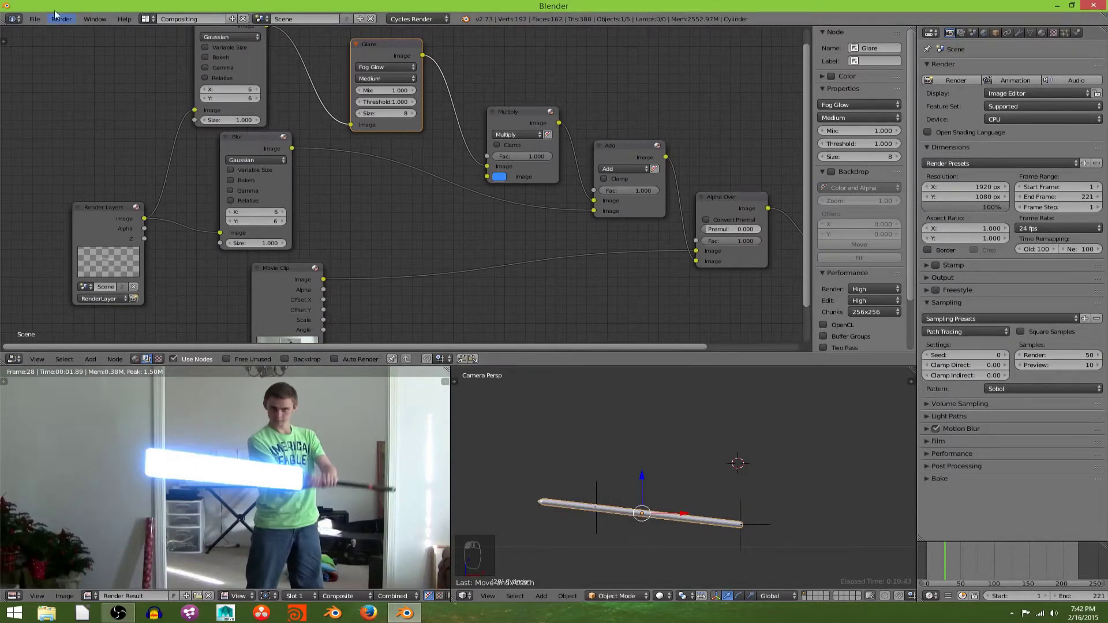
Render the current frame and inspect the smoothness of the blade.
click(73, 19)
click(76, 29)
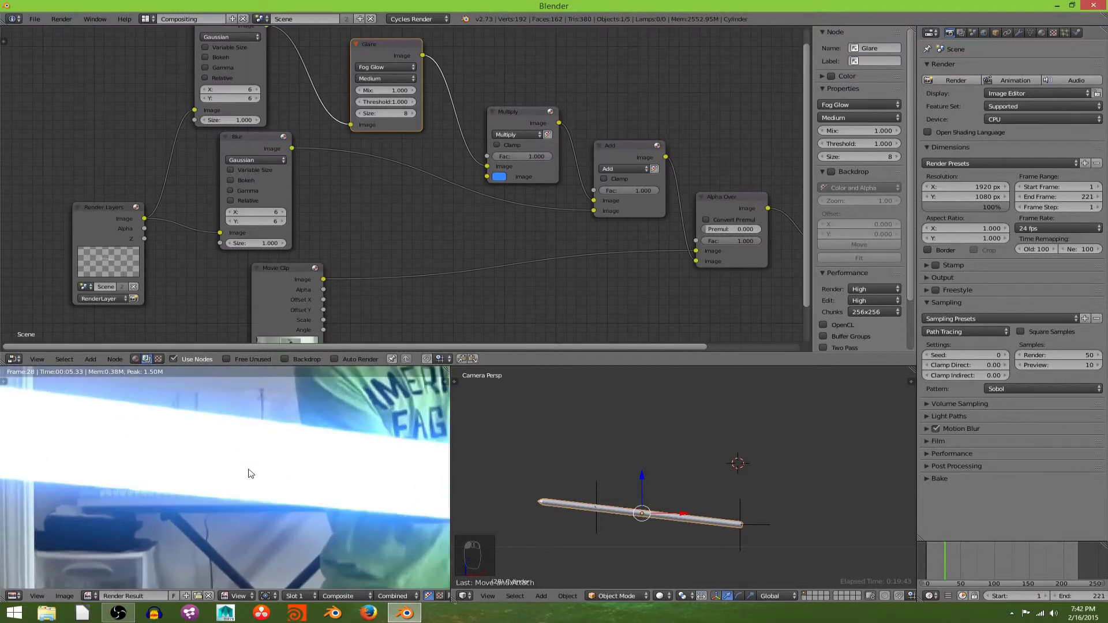
middle_drag(237, 475, 204, 471)
scroll(204, 471, down, 1)
scroll(202, 469, down, 3)
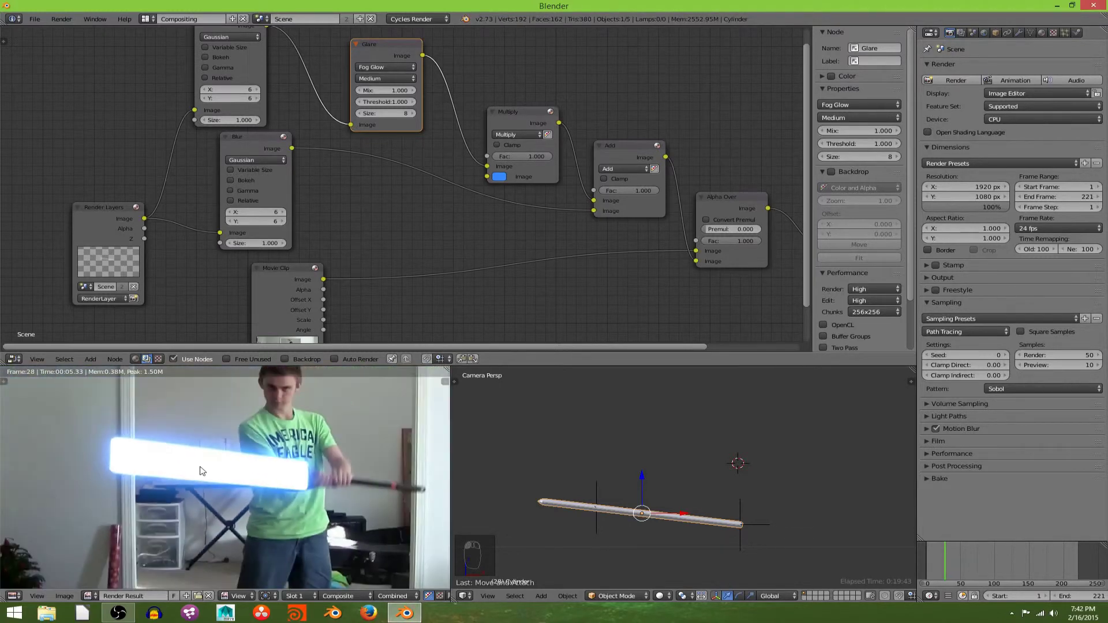
Set the render samples back to 10 and collapse the Sampling settings.
click(1084, 357)
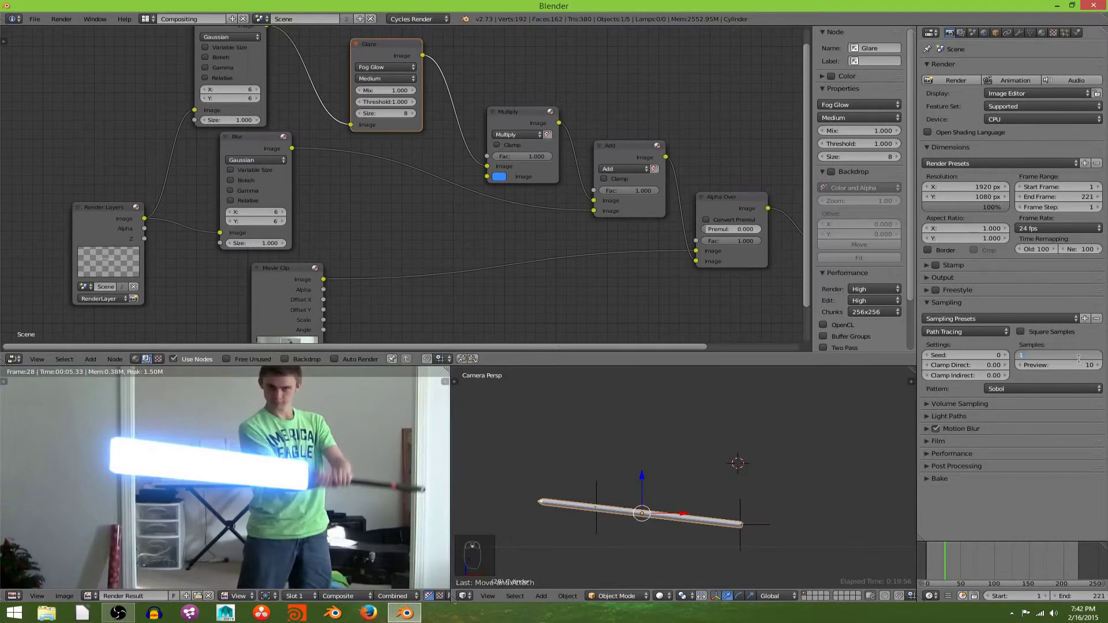
text(10)
key(Return)
click(962, 303)
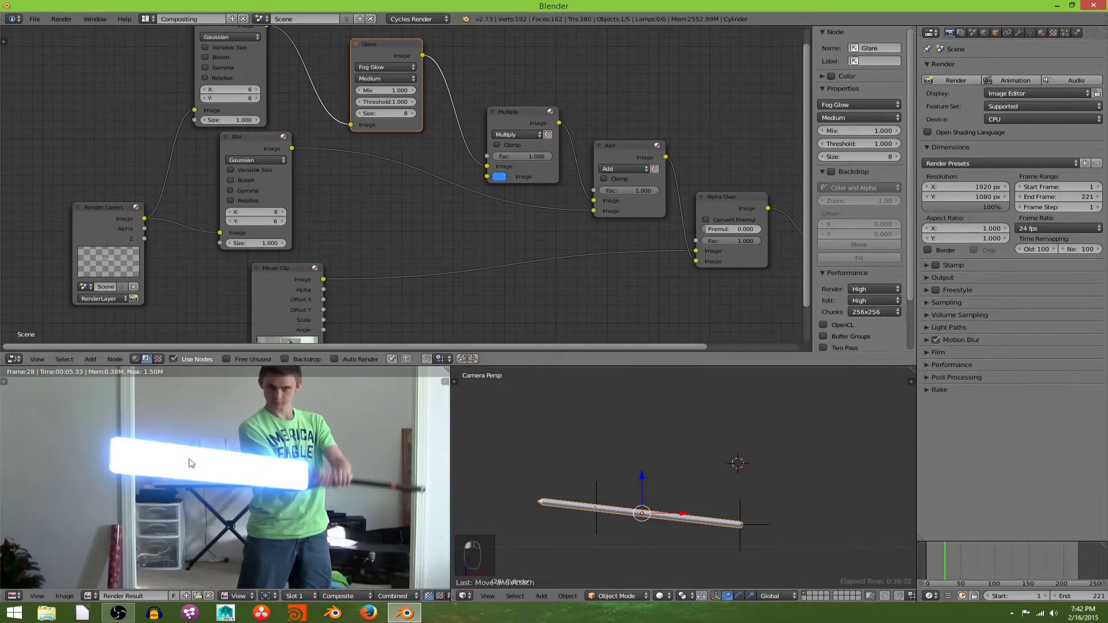
Render the frame again and view the entire composited image.
click(62, 19)
click(70, 32)
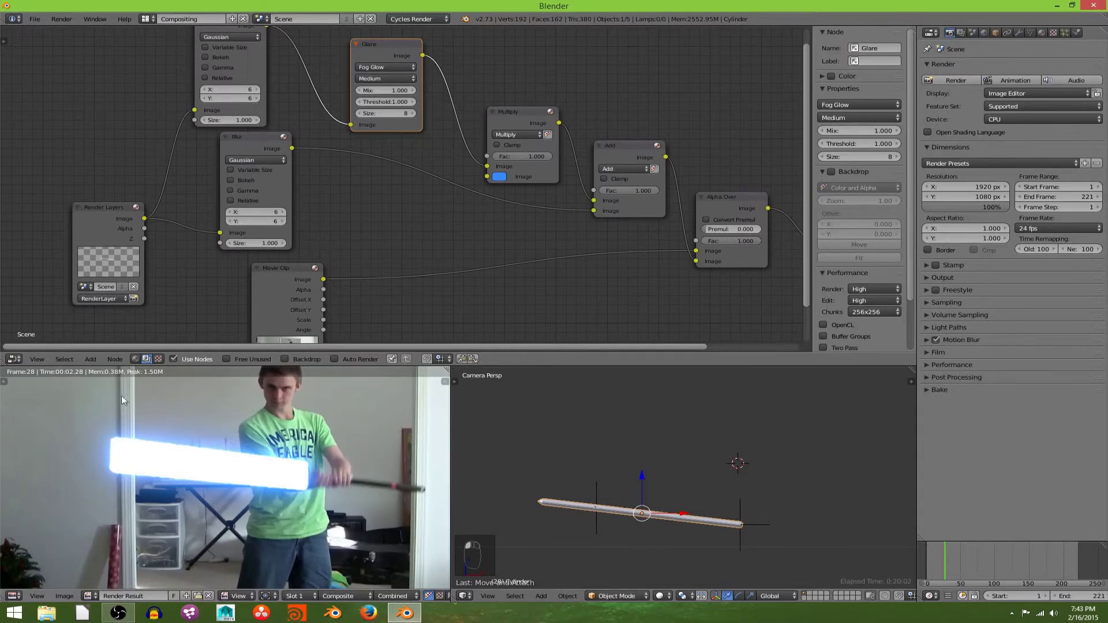
scroll(349, 268, down, 1)
scroll(272, 457, down, 4)
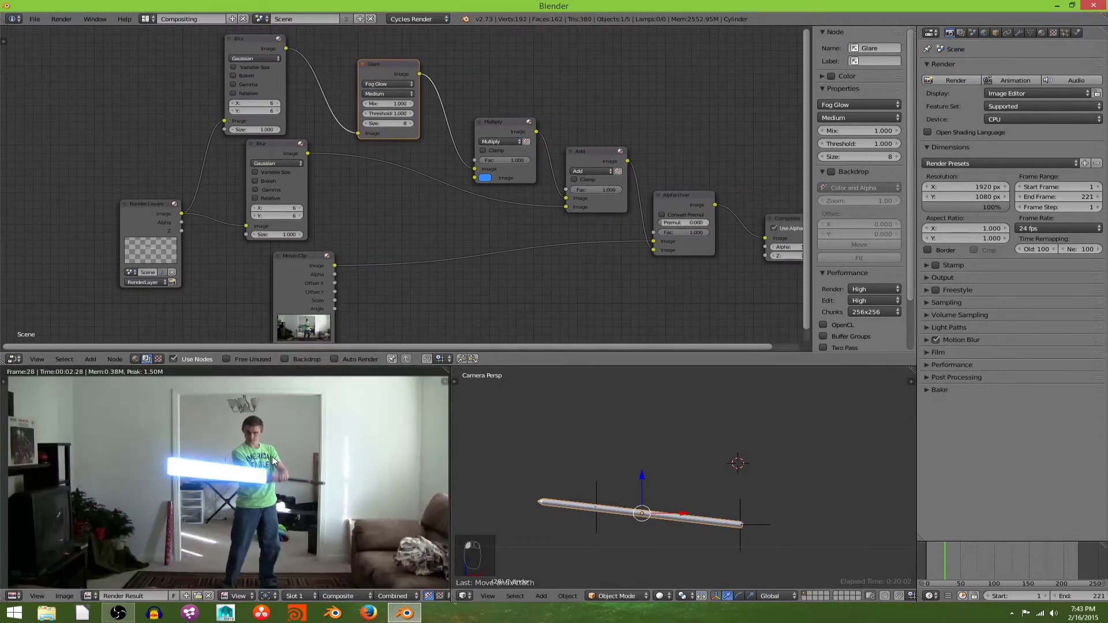
scroll(285, 414, down, 2)
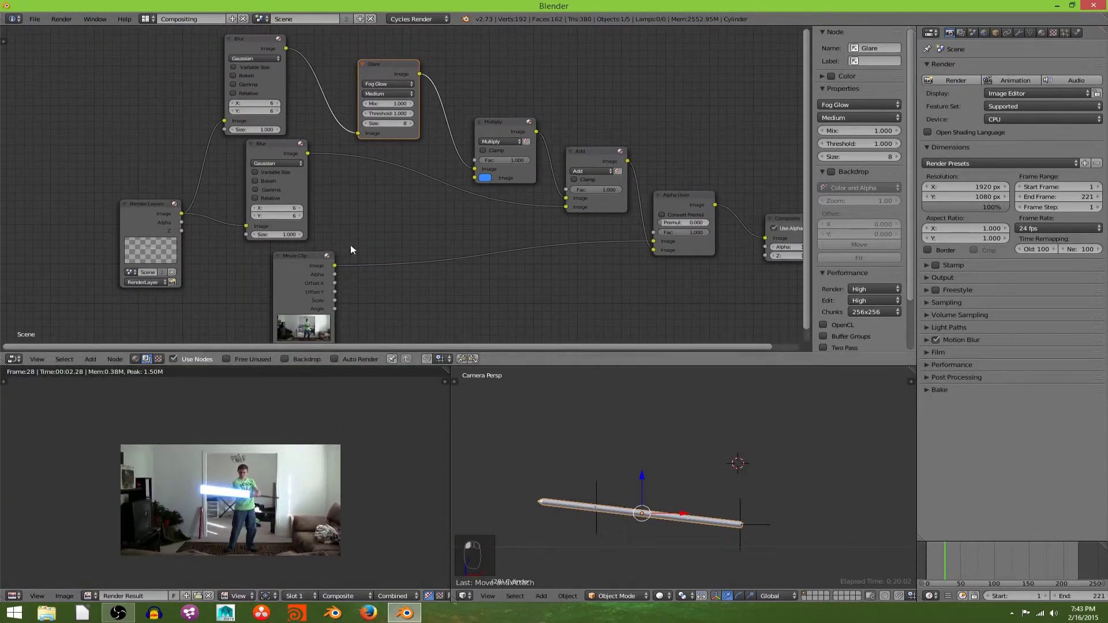
Move the Movie Clip node closer to Alpha Over and the Composite node farther from it to make room.
drag(317, 258, 426, 286)
scroll(697, 231, down, 1)
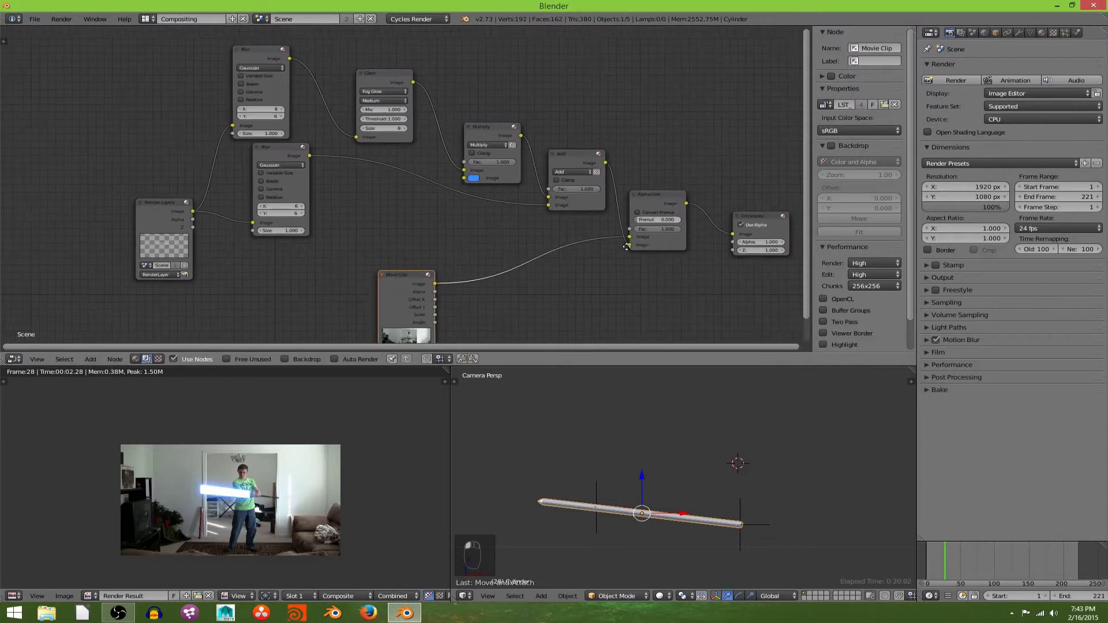
middle_drag(701, 230, 396, 206)
drag(456, 200, 653, 202)
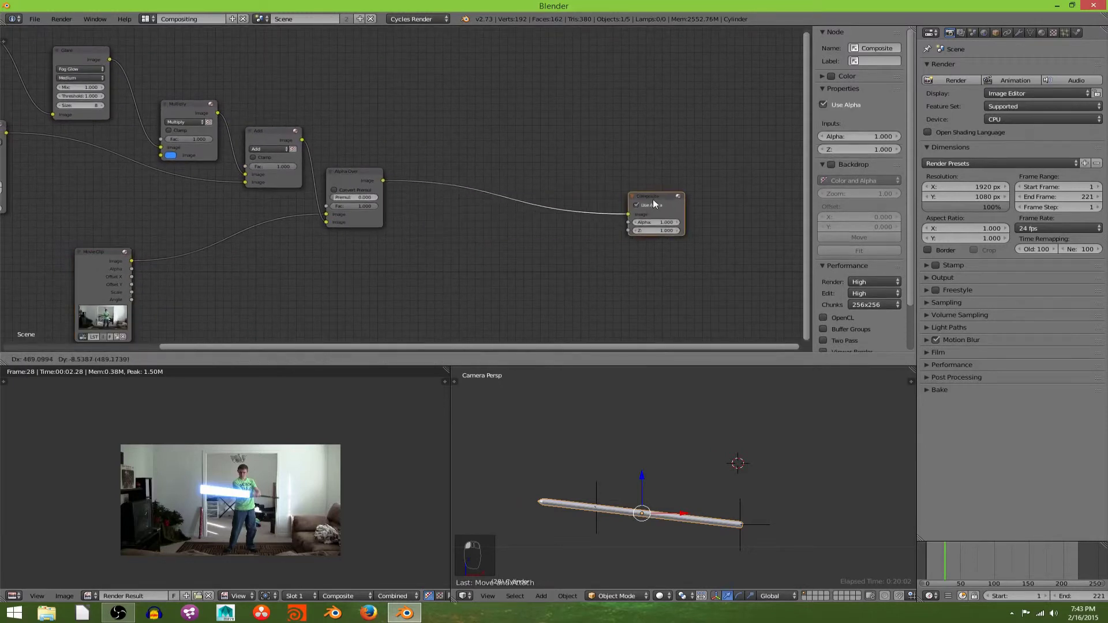
Add a Color Balance node and insert it on the link between the Alpha Over and Composite nodes.
key(shift+a)
click(477, 256)
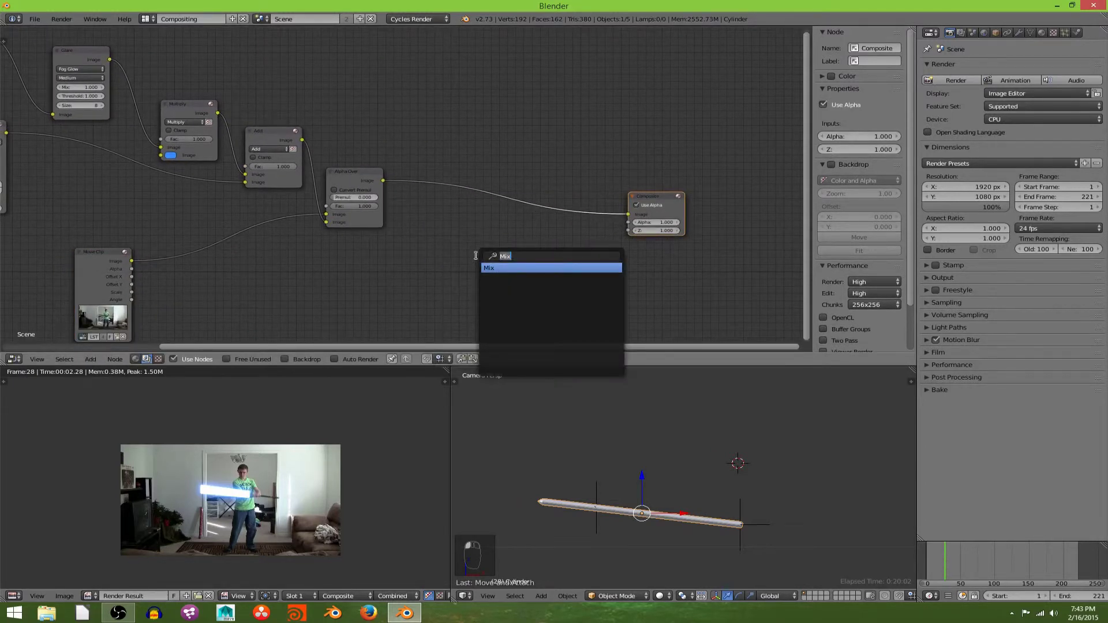
text(colo)
key(Return)
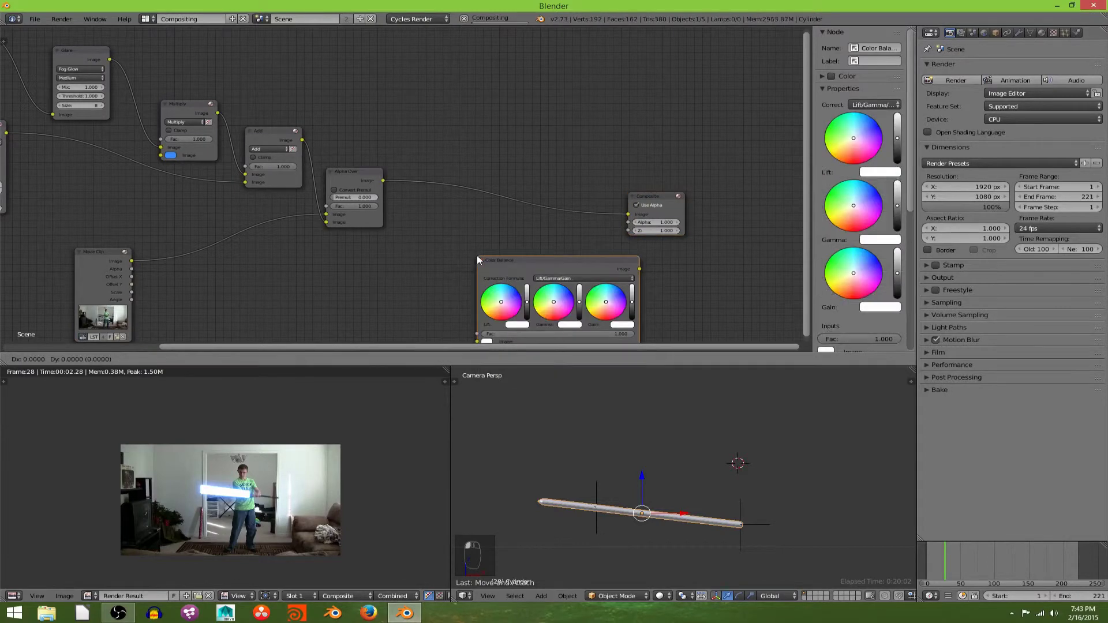
click(424, 151)
scroll(518, 265, up, 4)
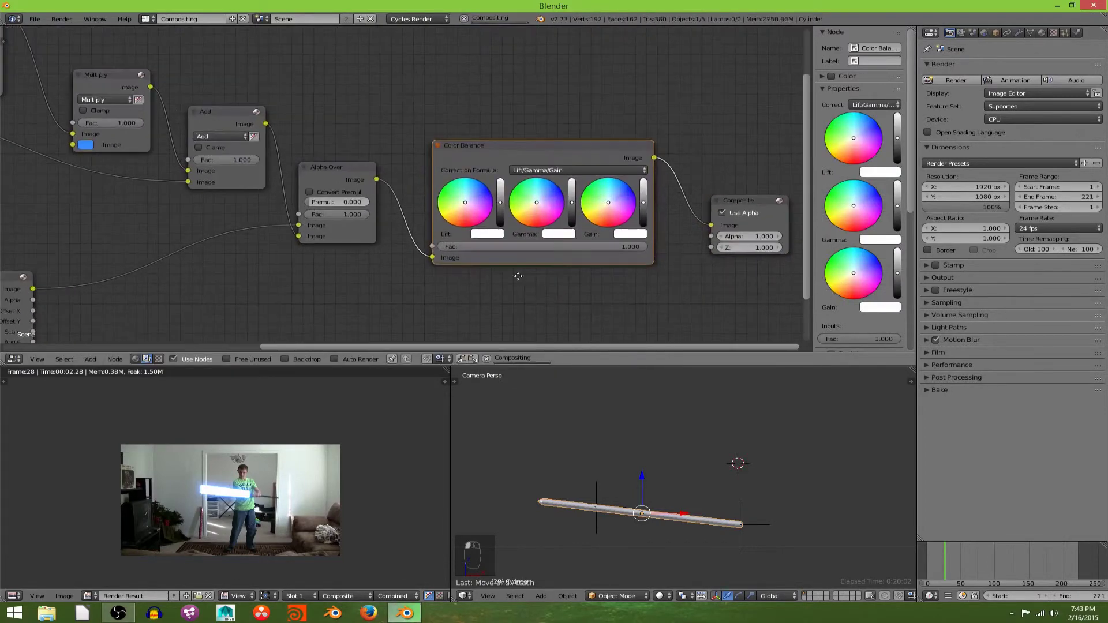
Tint the Color Balance lift slightly blue and its gamma slightly yellow, and inspect the graded composite.
drag(493, 231, 497, 237)
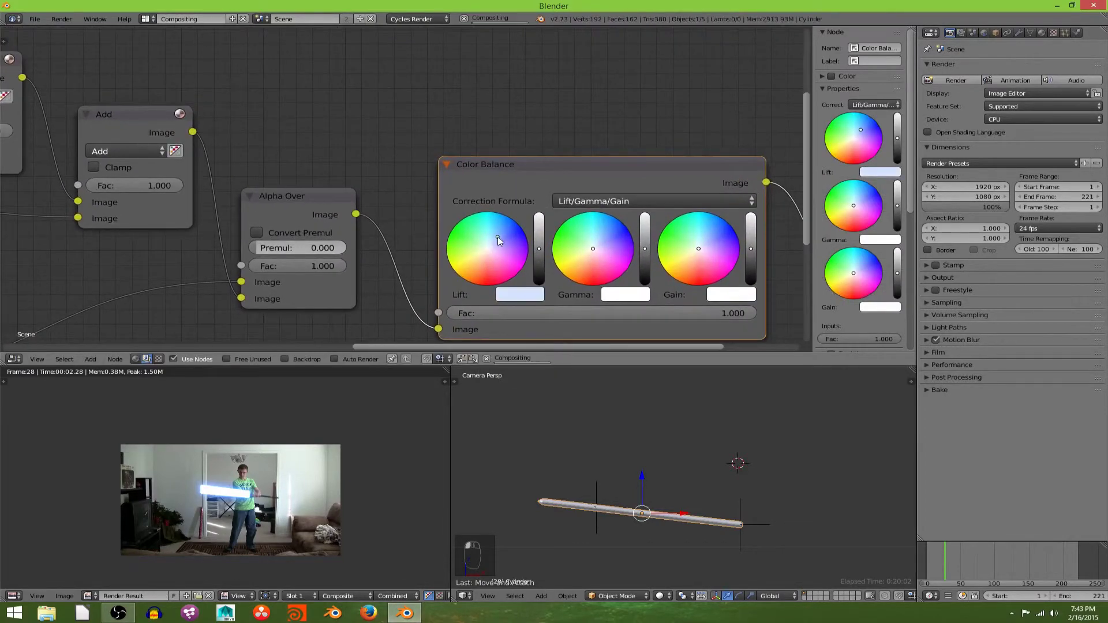
scroll(268, 493, up, 4)
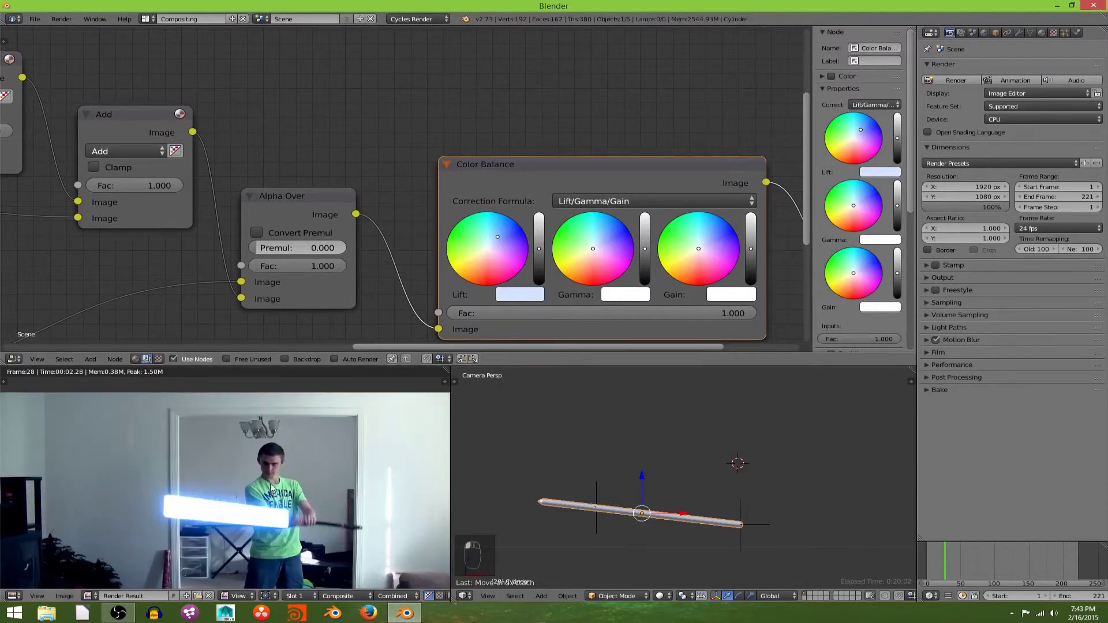
drag(598, 254, 588, 259)
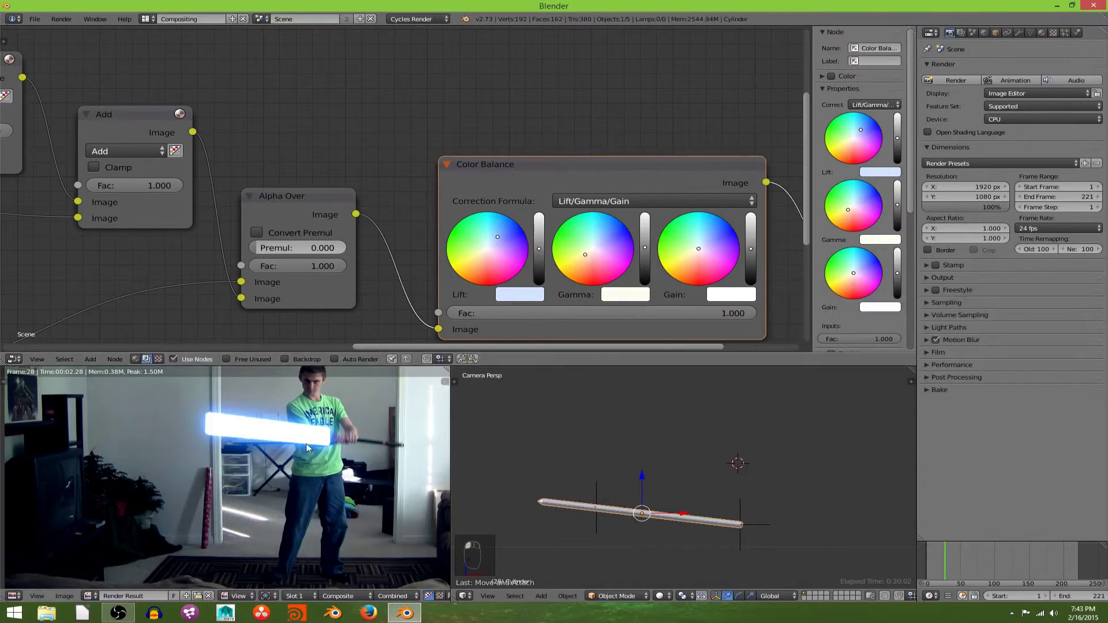
scroll(237, 481, down, 3)
scroll(237, 481, up, 3)
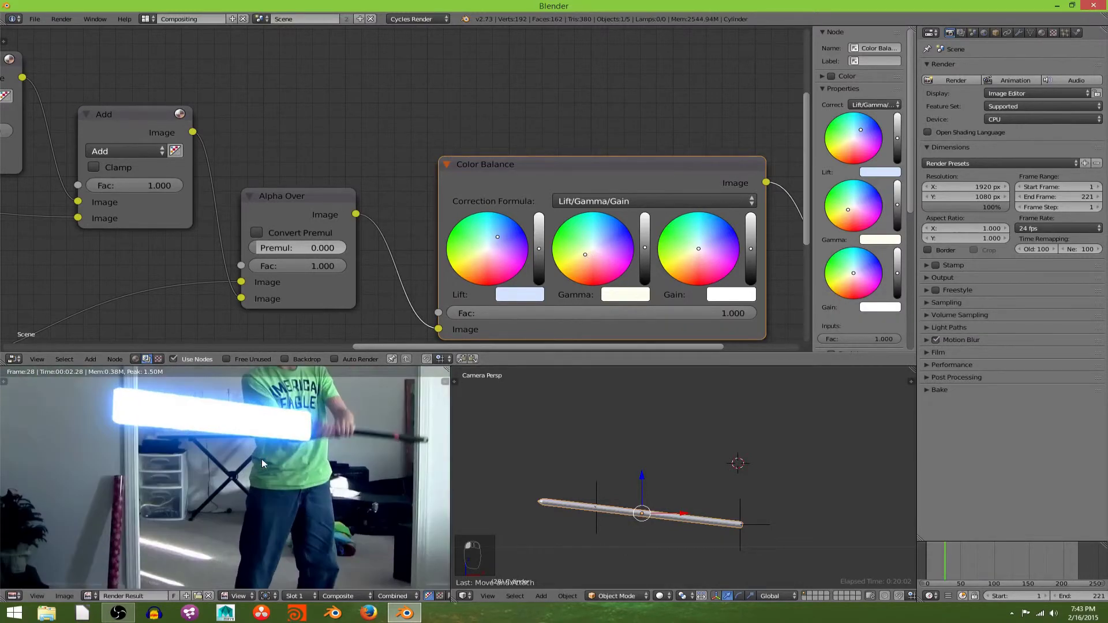
scroll(260, 468, up, 1)
scroll(260, 462, down, 2)
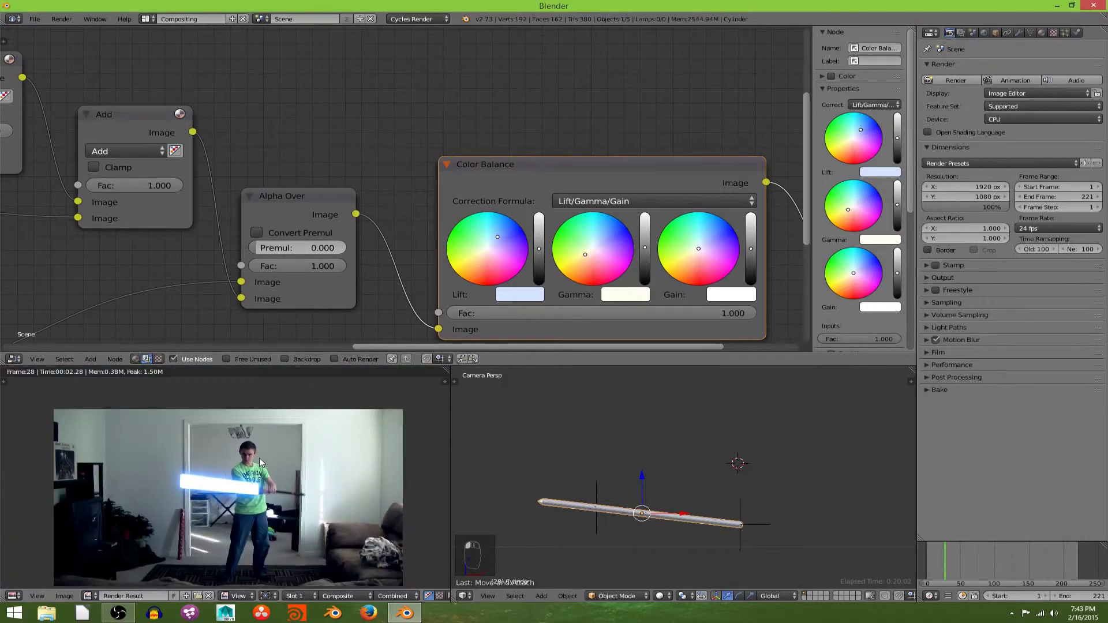
Try a red glow by changing the Multiply node's colour to R 1.000, G 0.073, B 0.044, and inspect the blade.
middle_drag(116, 174, 511, 222)
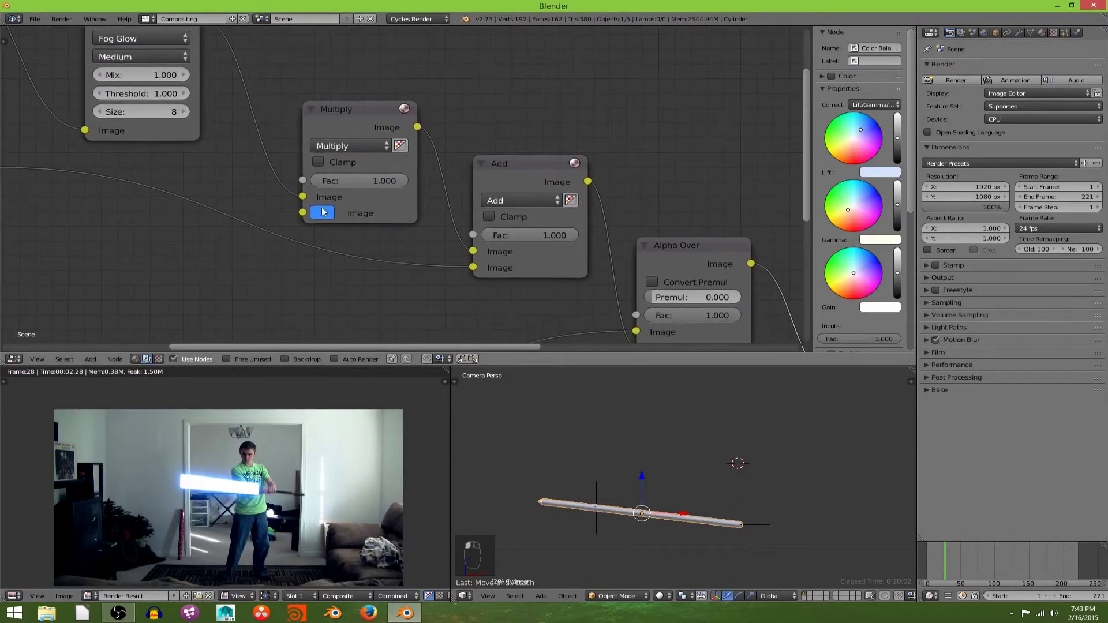
click(324, 214)
drag(385, 307, 375, 325)
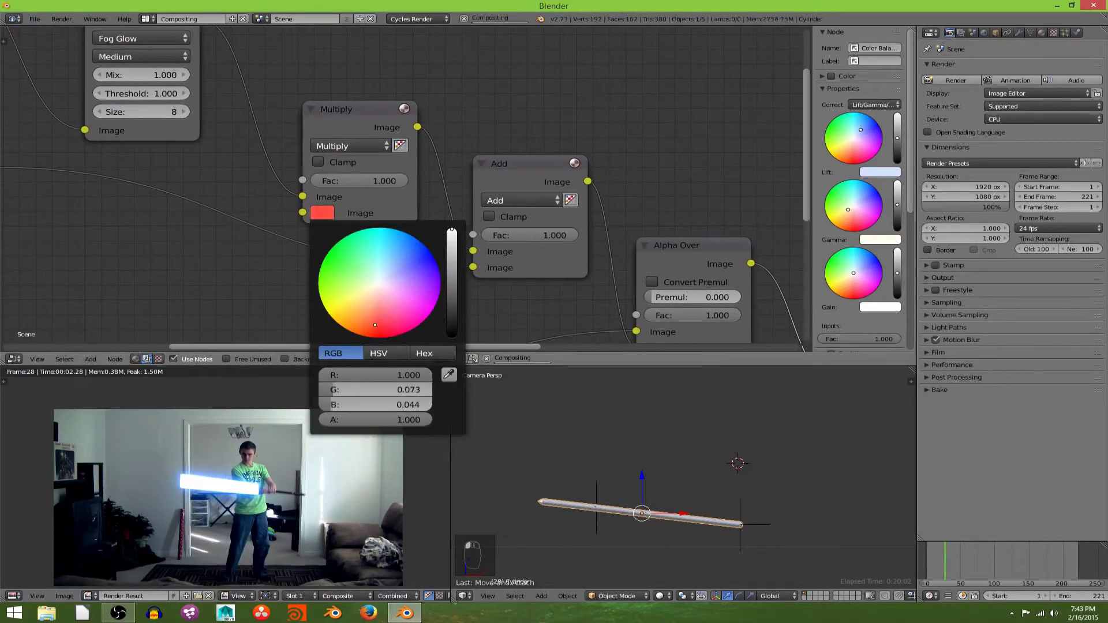
scroll(293, 500, up, 4)
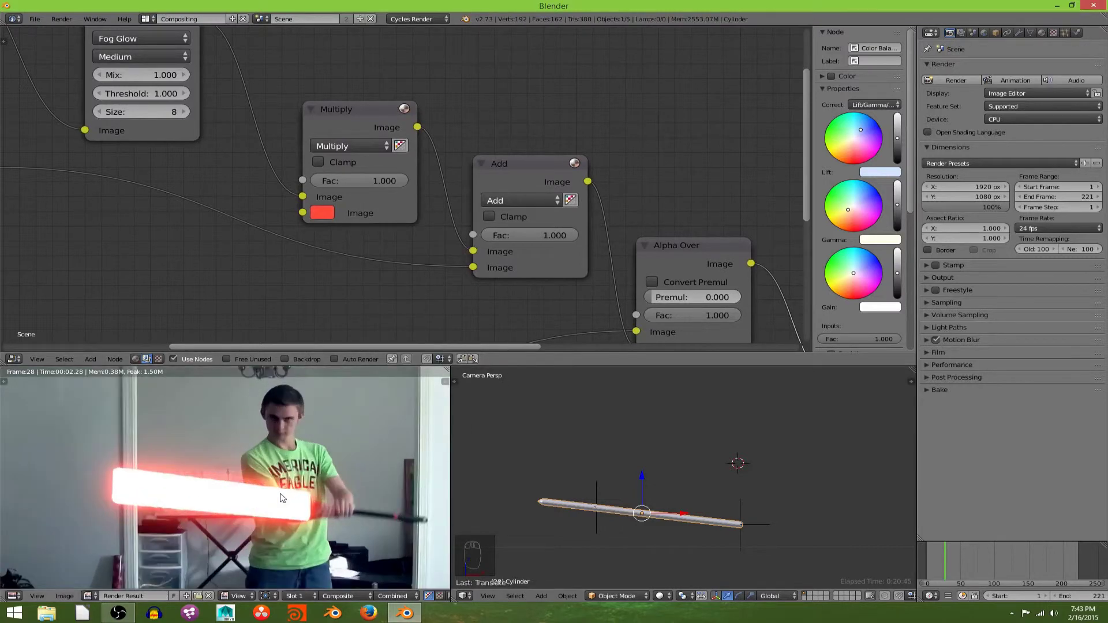
scroll(282, 498, down, 4)
Change the Multiply node's colour back to a bright blue and inspect the glow in the composited image.
click(322, 212)
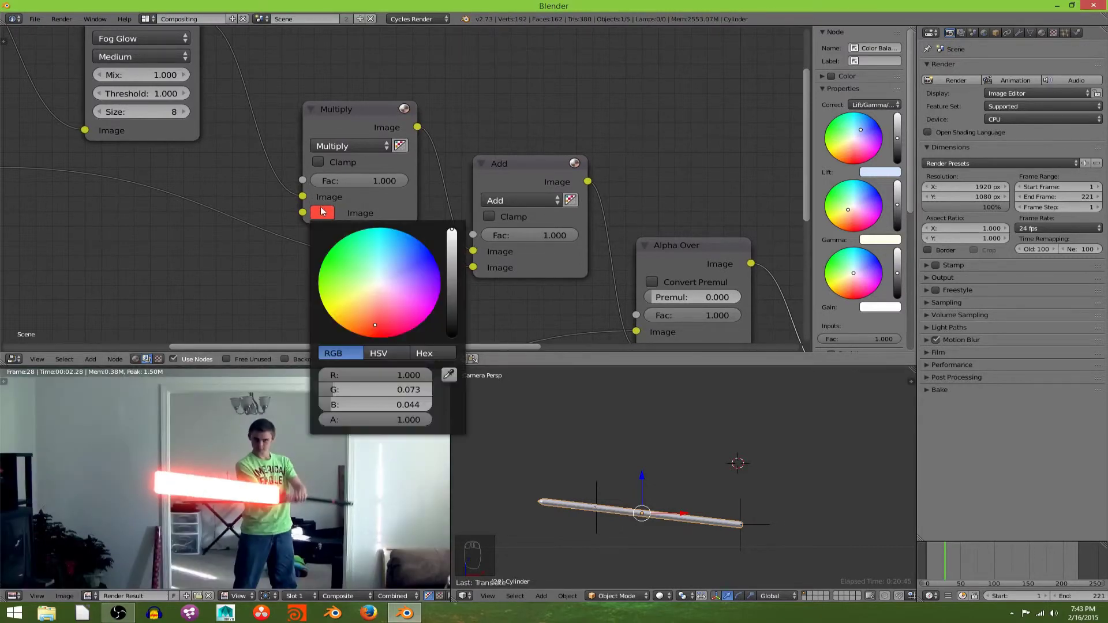
drag(393, 250, 407, 241)
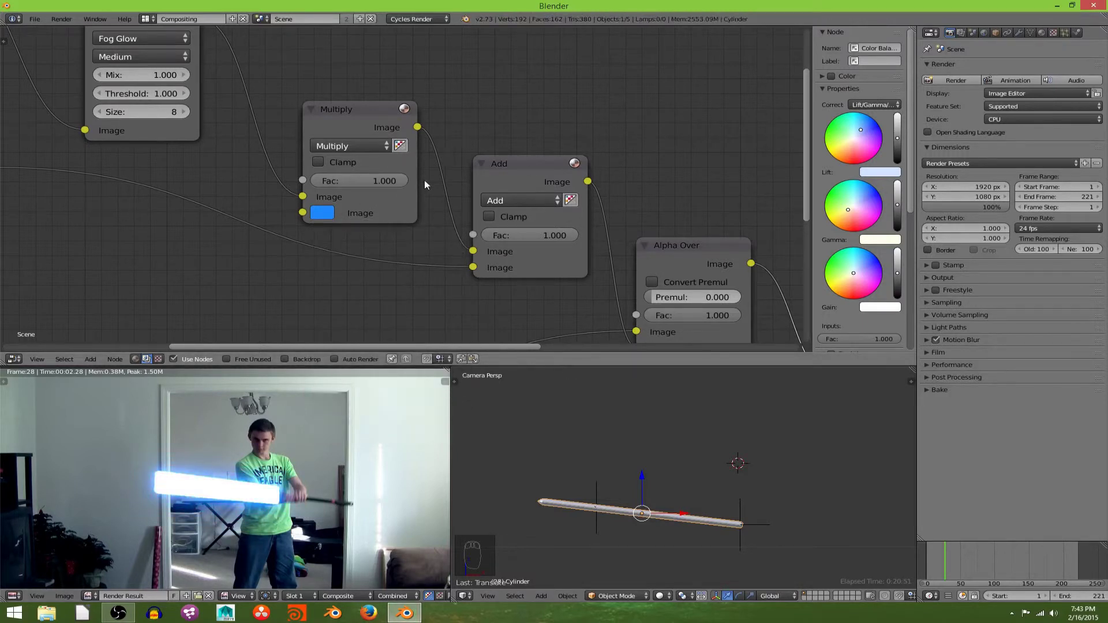
scroll(272, 461, down, 4)
scroll(276, 450, up, 3)
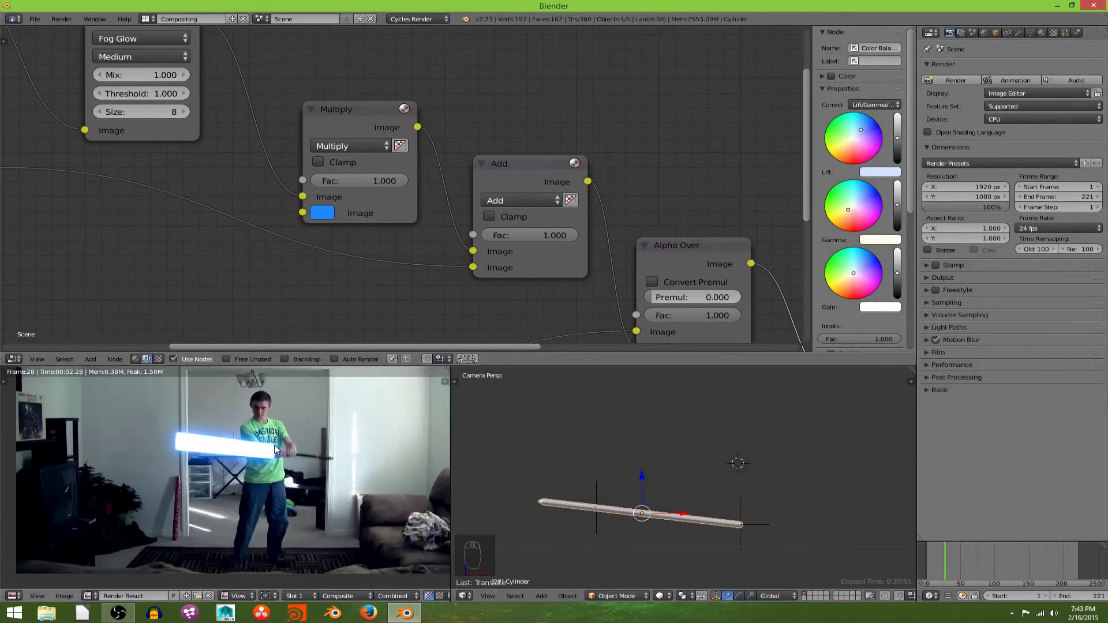
scroll(275, 451, down, 2)
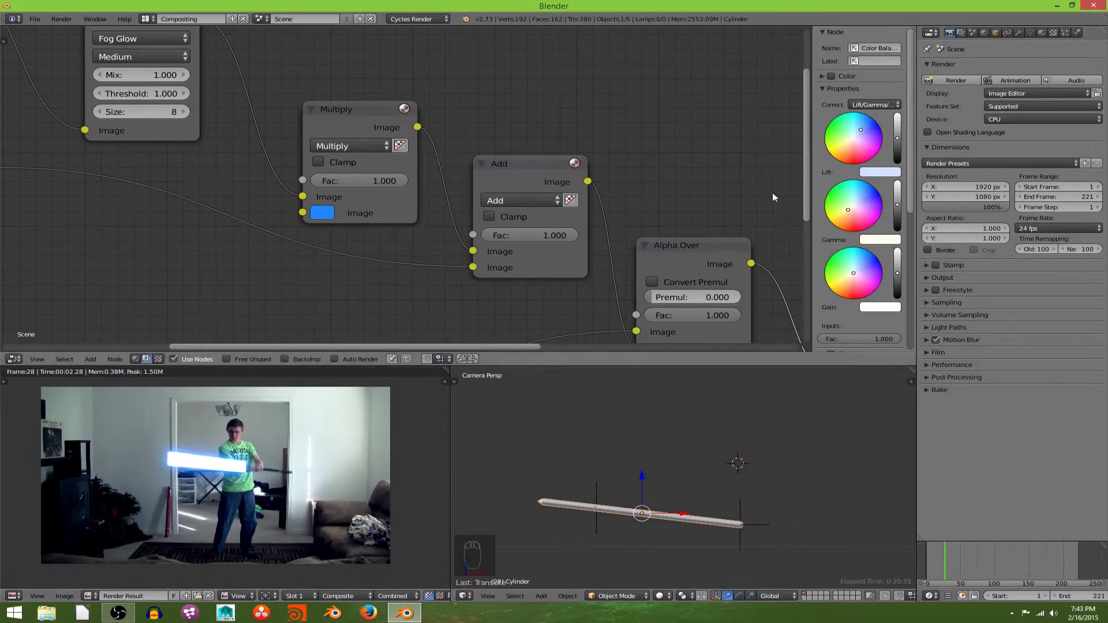
scroll(180, 462, up, 3)
scroll(181, 462, down, 3)
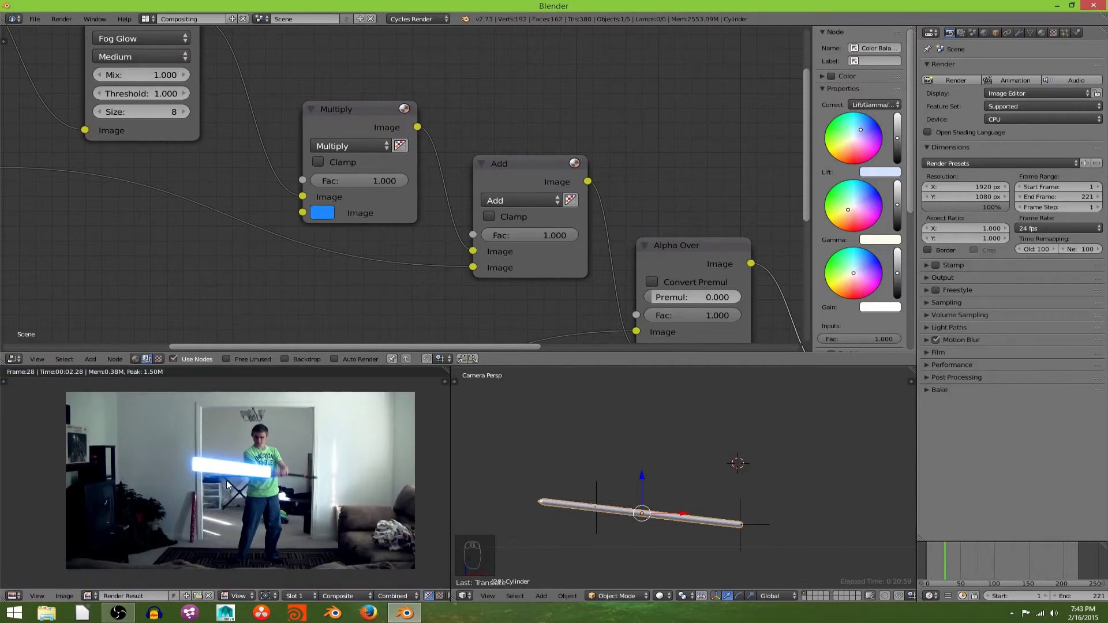
Return the timeline to the first frame and set the render output format to H.264.
scroll(1016, 595, down, 5)
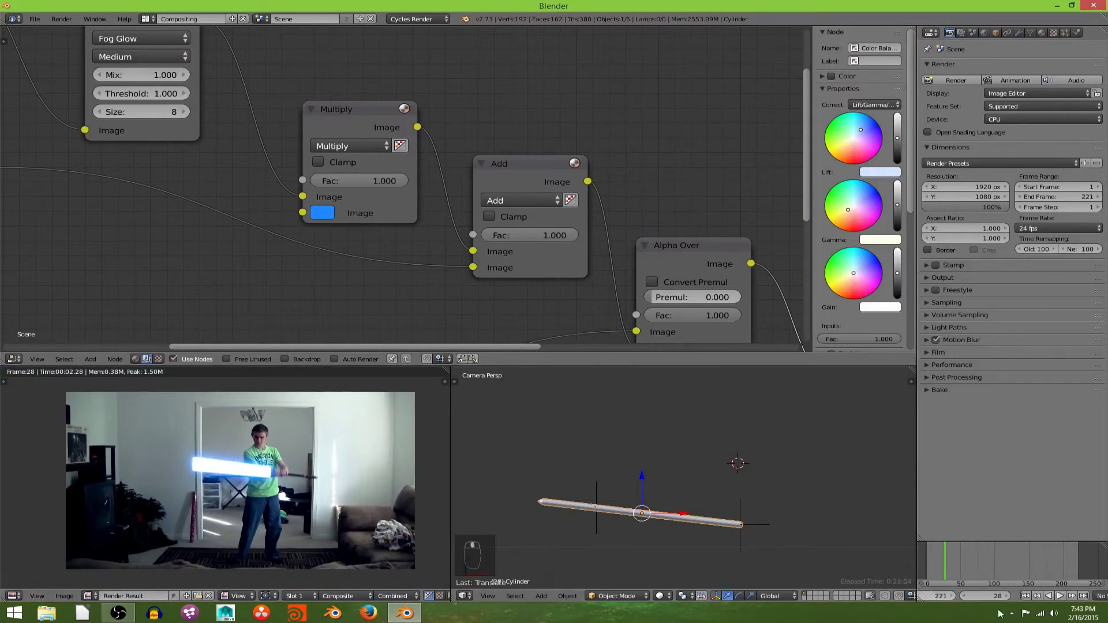
click(1025, 596)
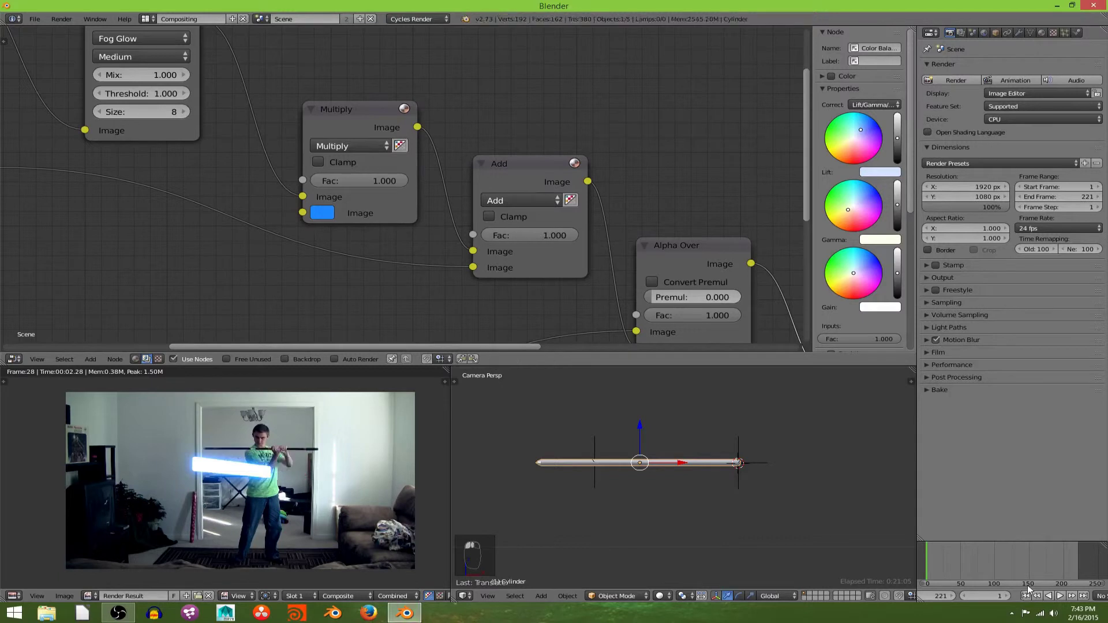
click(990, 277)
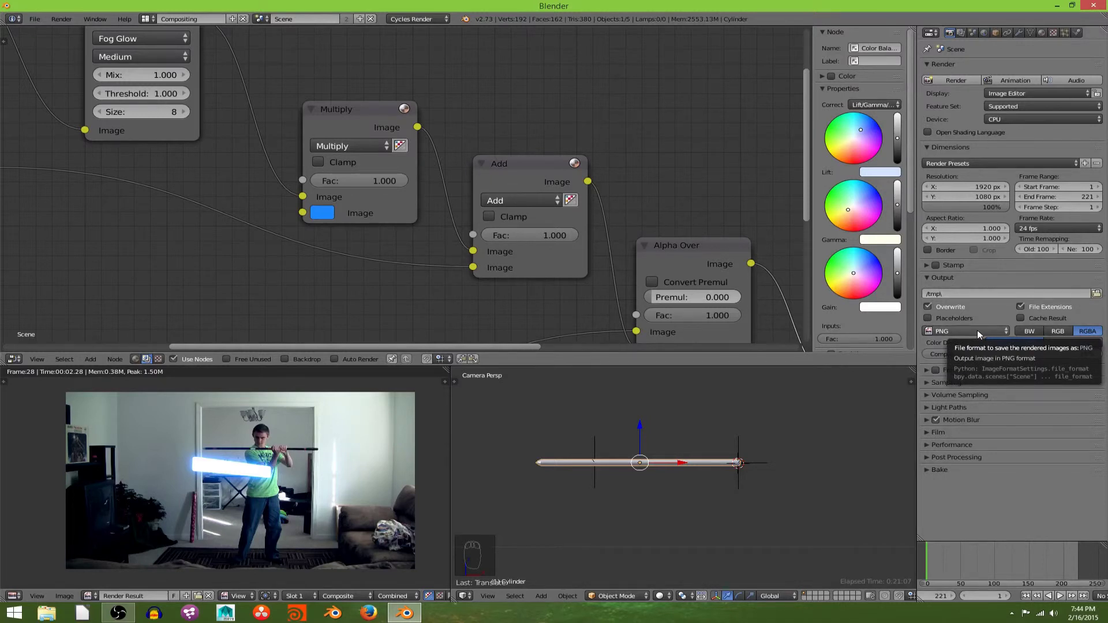
click(1003, 329)
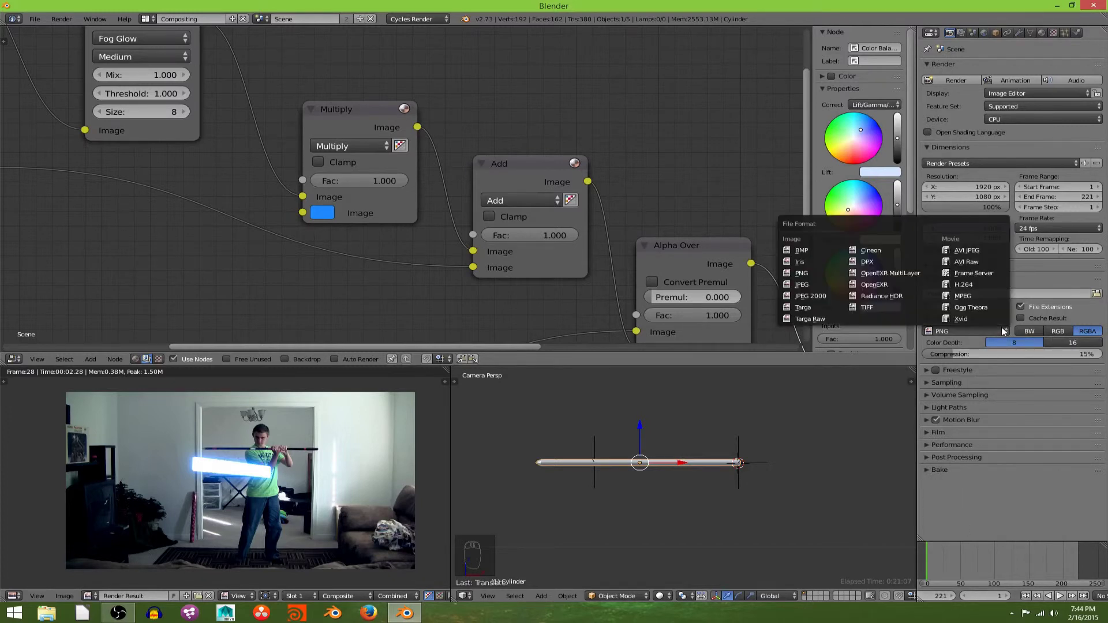
click(976, 285)
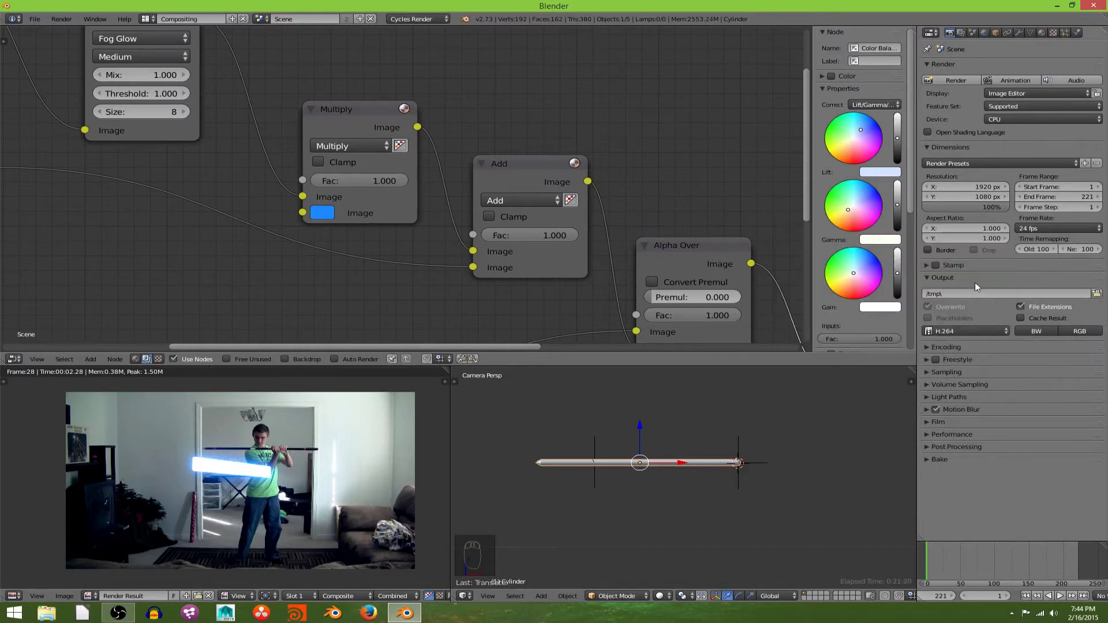
Set the render output to the Render test folder in Videos with the file name Lightsaber tutorial_2.
click(1095, 294)
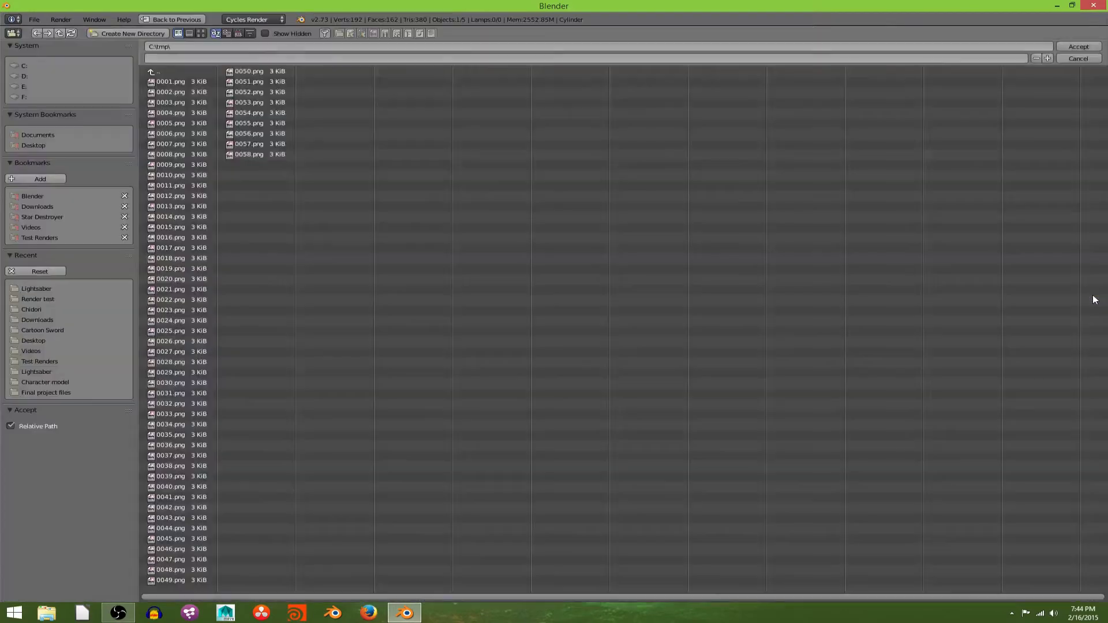
click(78, 226)
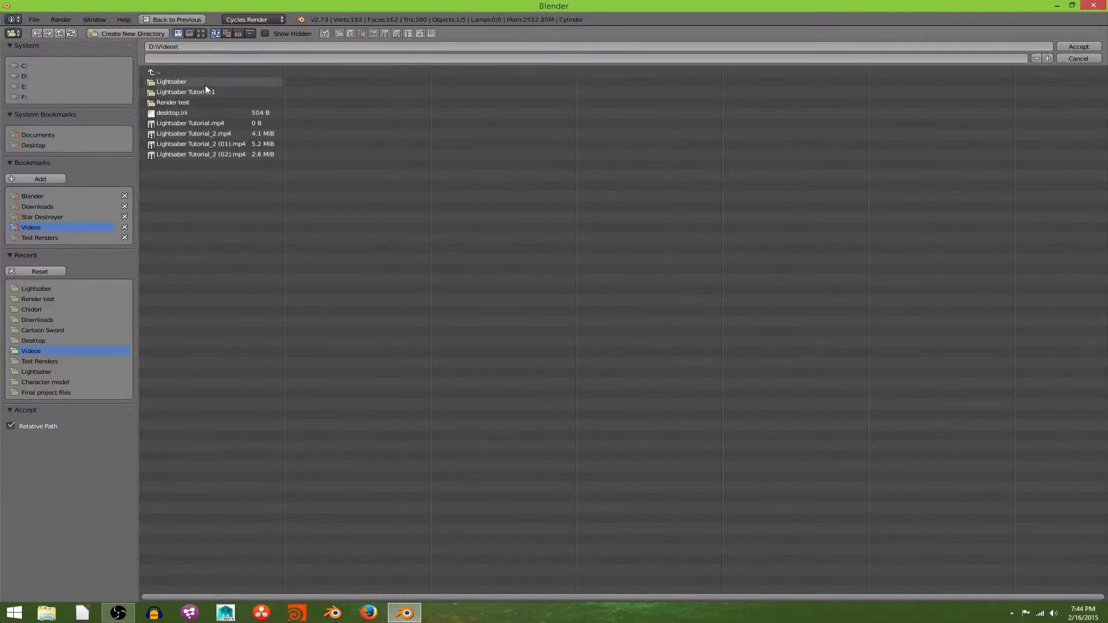
click(223, 102)
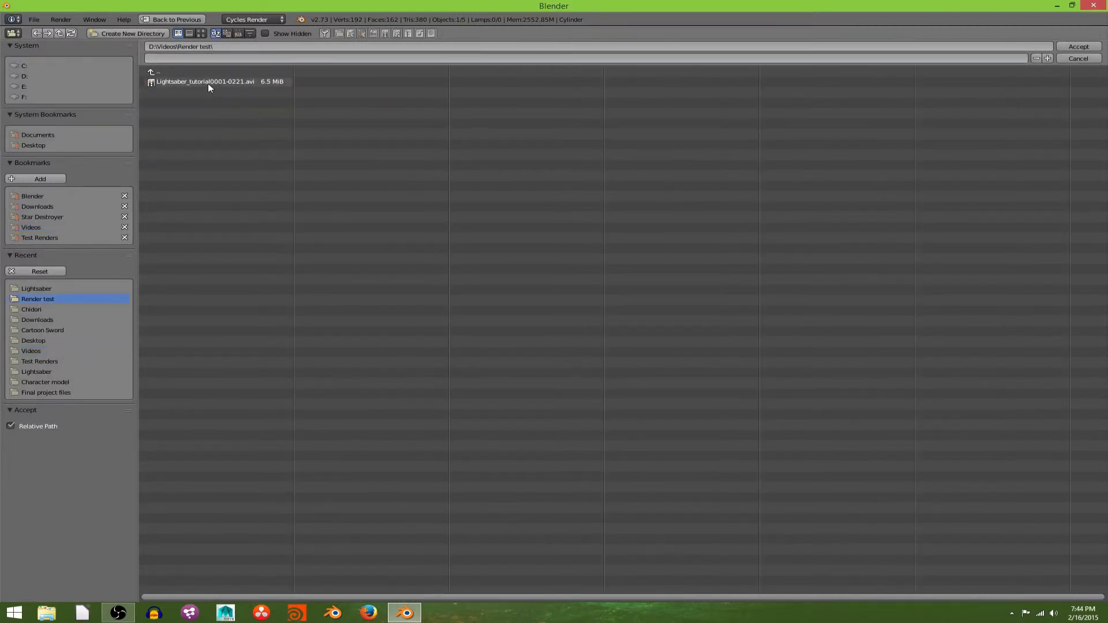
click(219, 58)
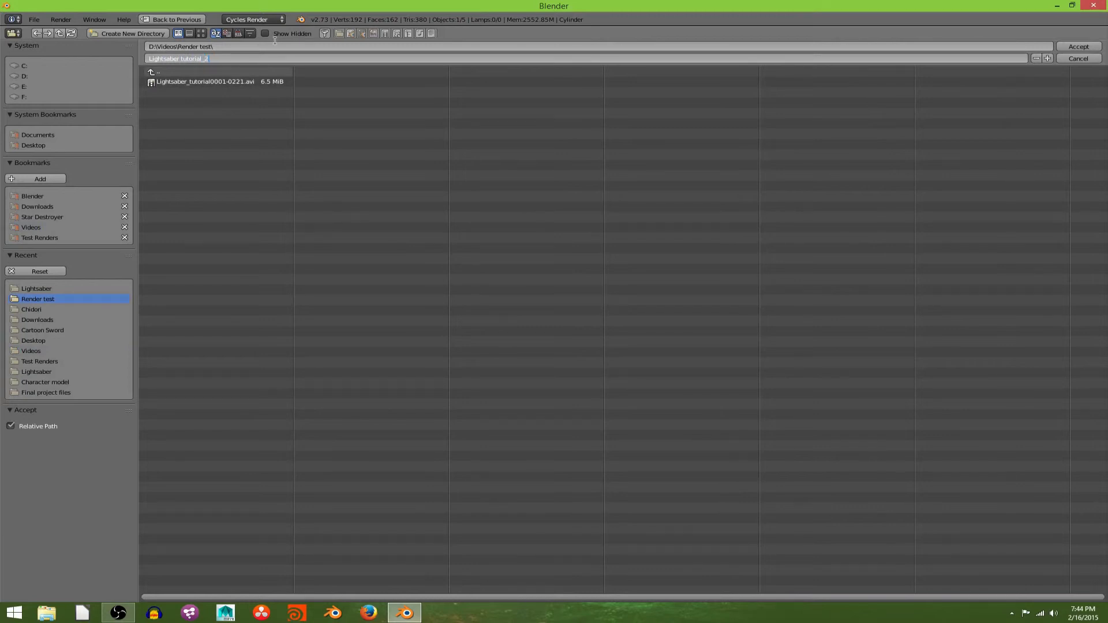
drag(646, 363, 959, 127)
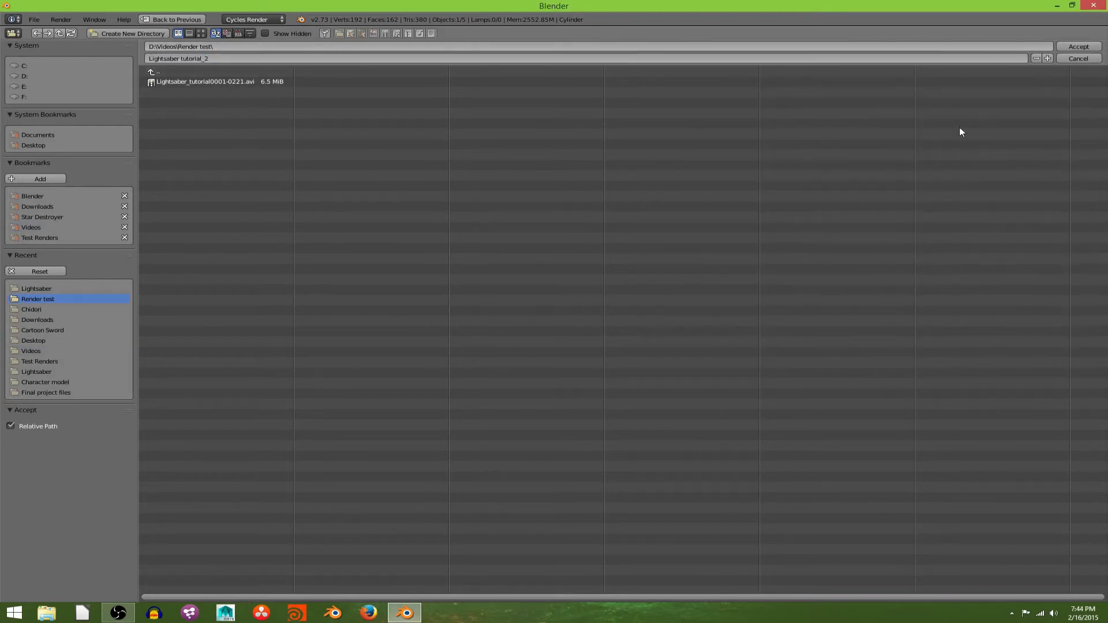
click(1078, 46)
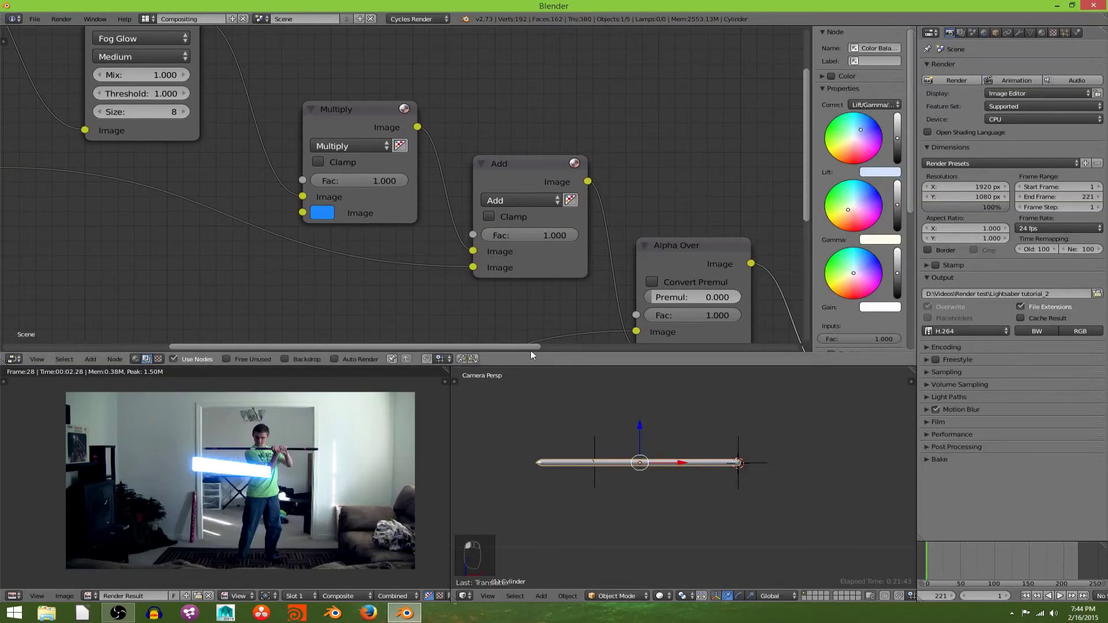
Start rendering the full animation.
click(64, 19)
click(75, 41)
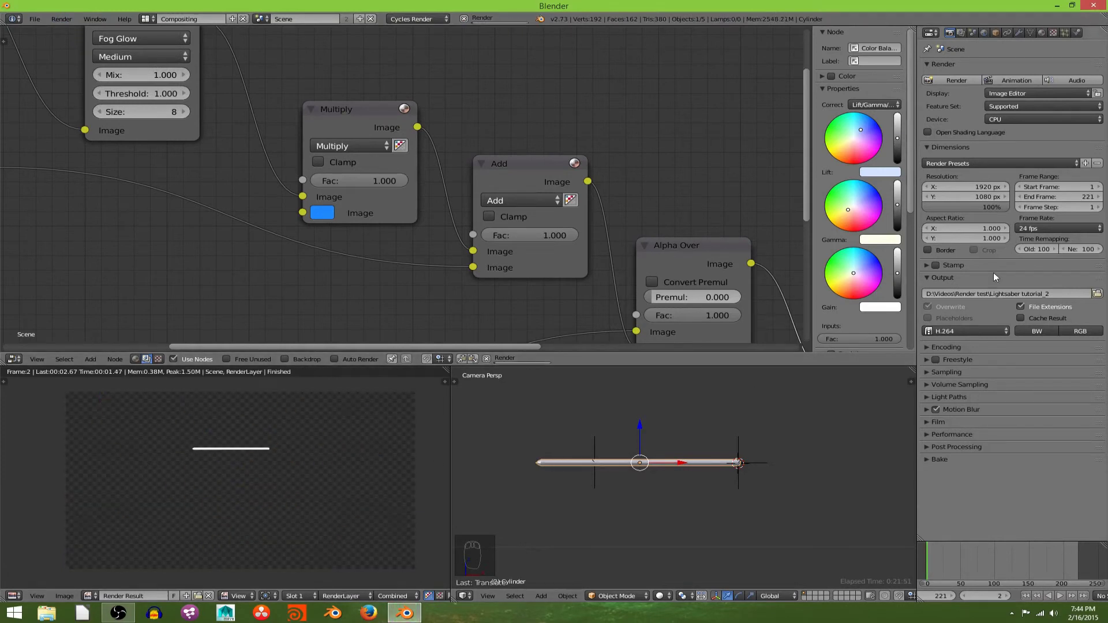
Collapse the Output settings and open the frame rate presets.
click(965, 277)
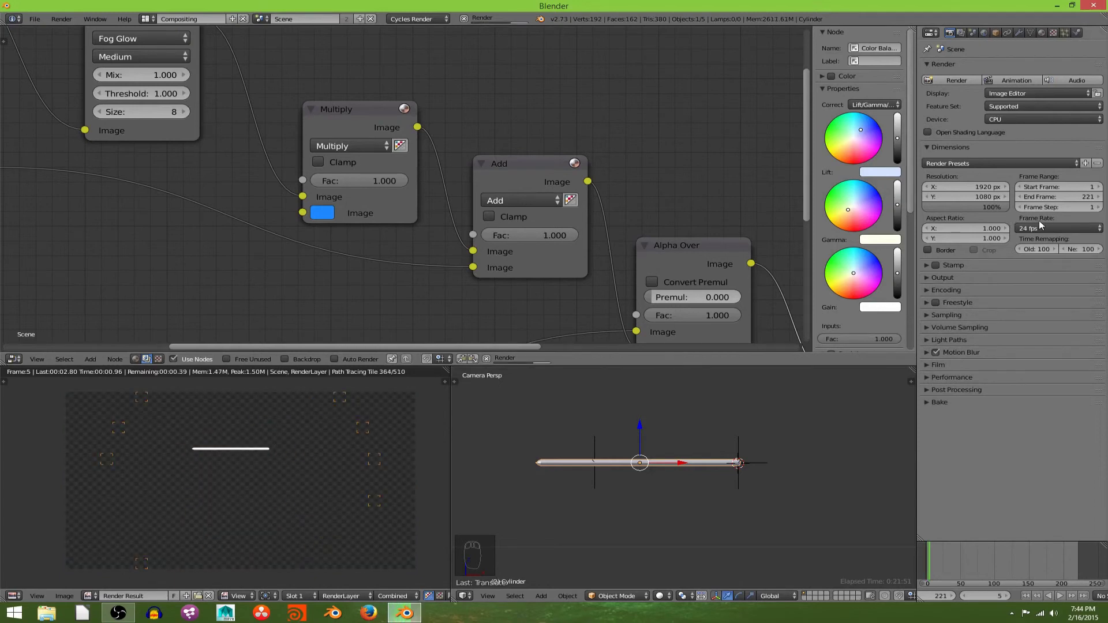
click(1042, 228)
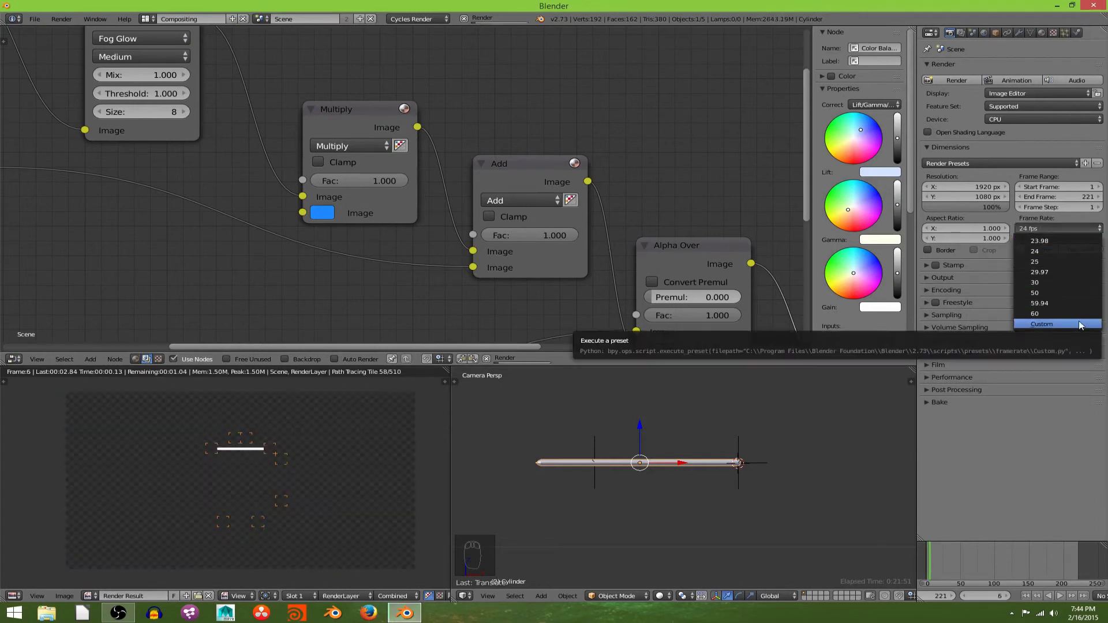